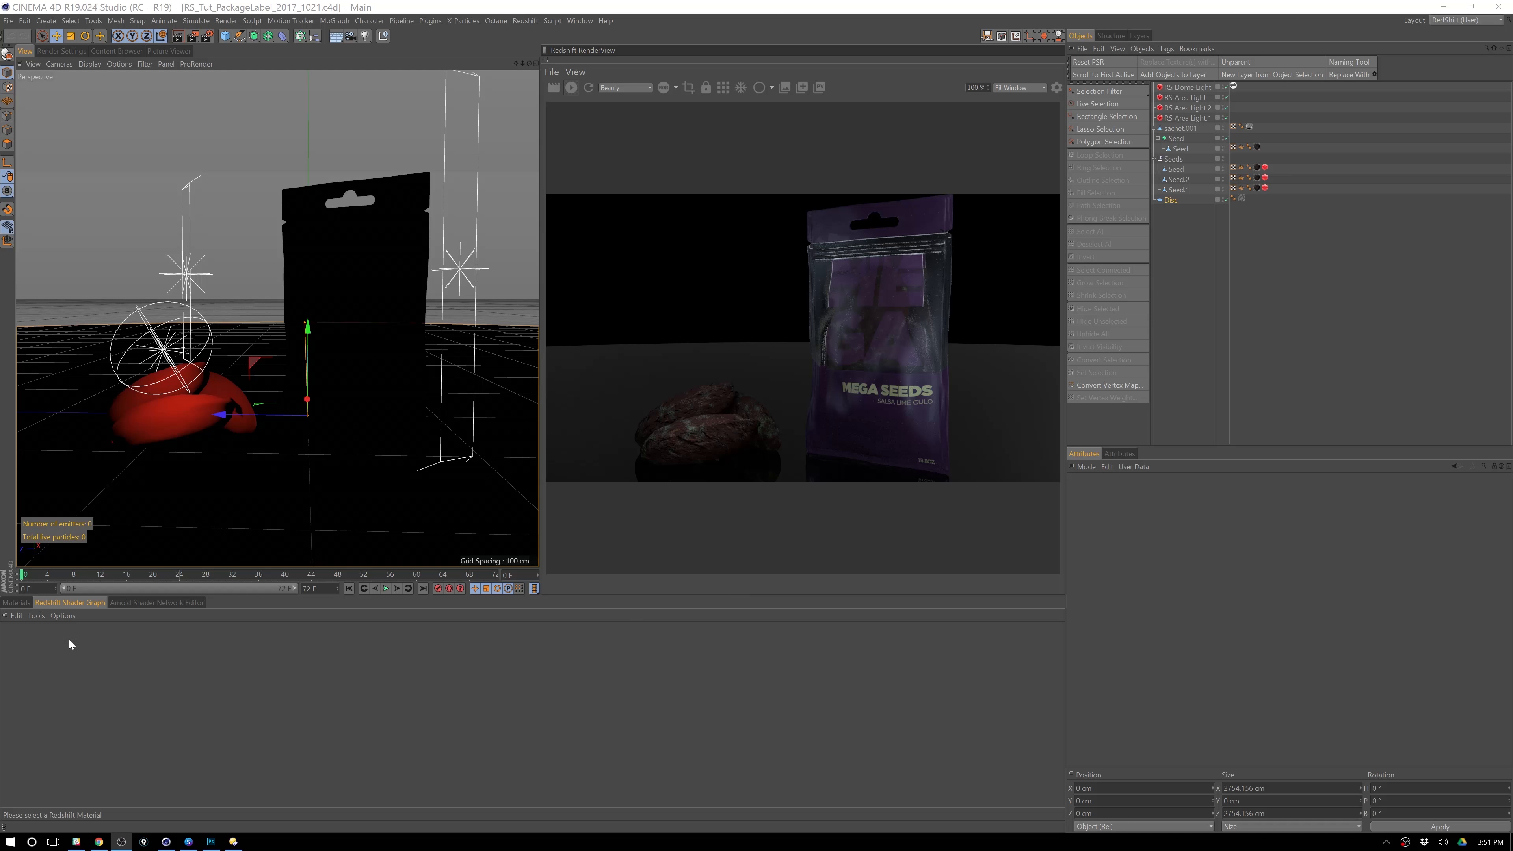
# - Open the sachet object's Sachet material in the Redshift Shader Graph and enlarge the graph area
pyautogui.click(16, 603)
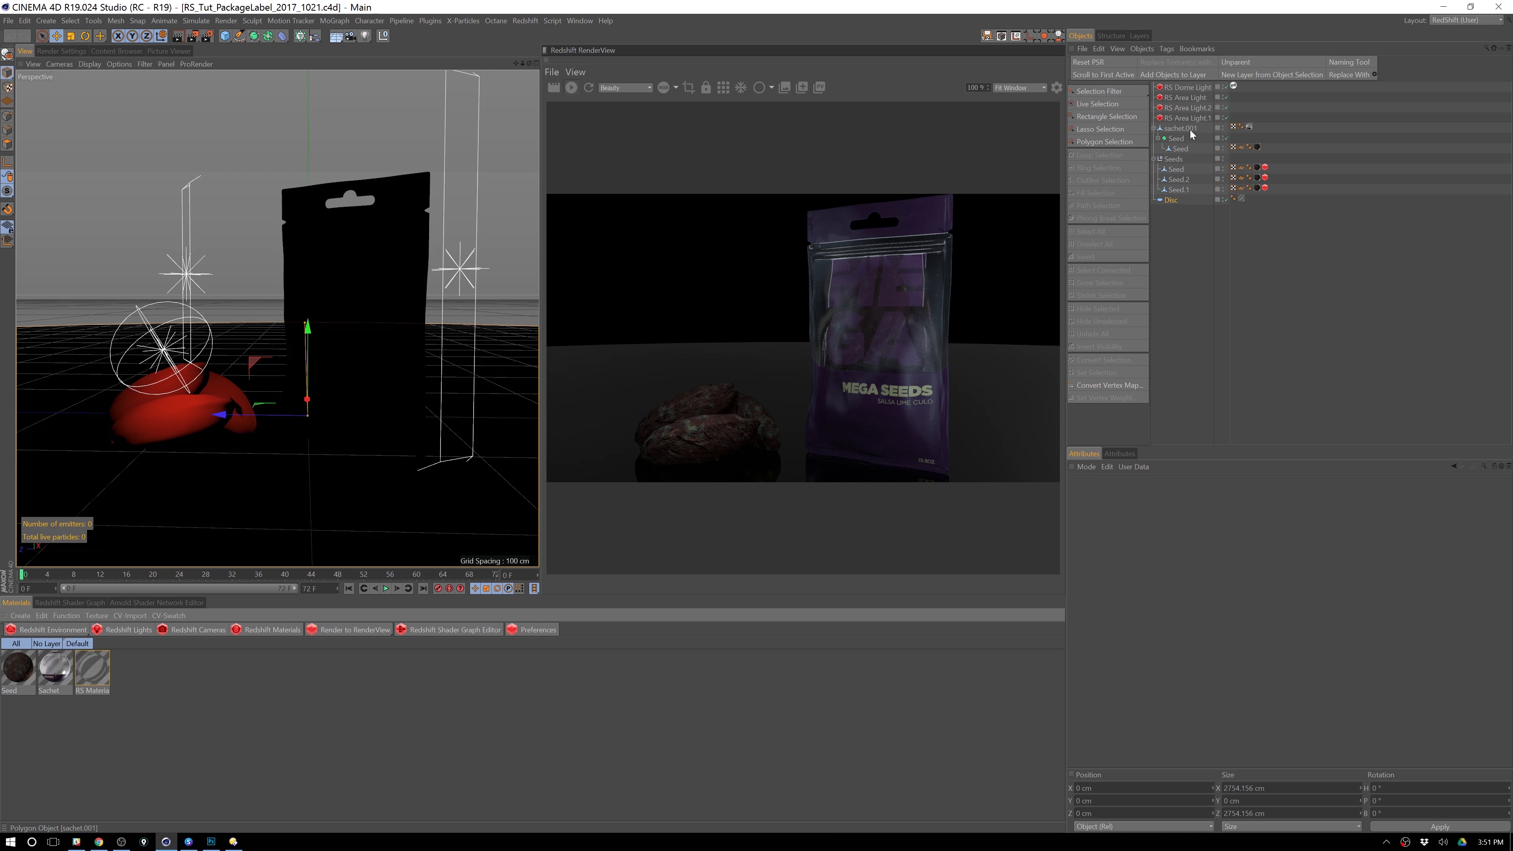
pyautogui.click(1176, 130)
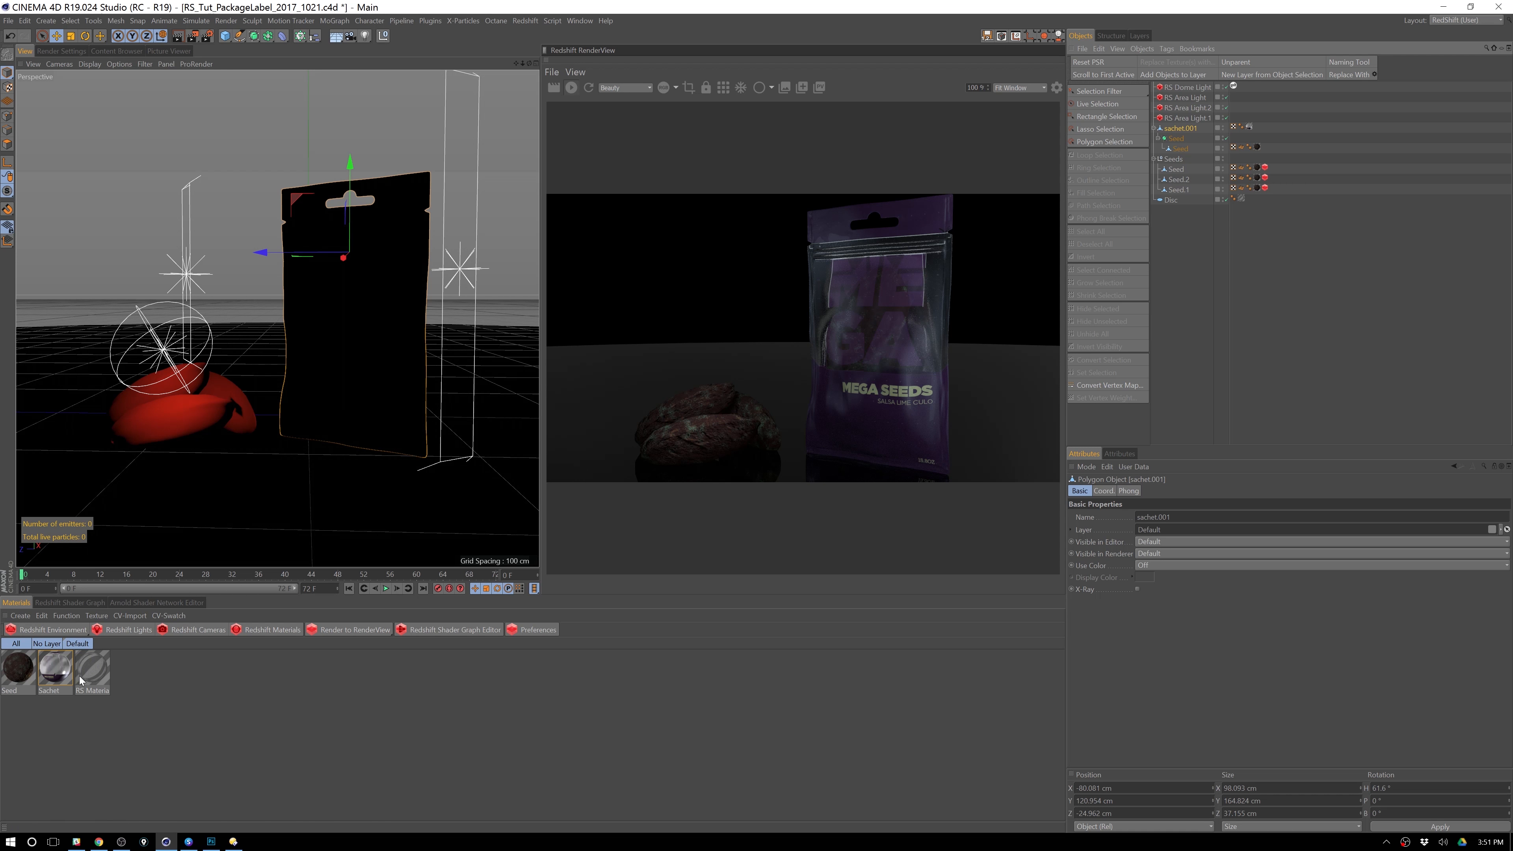
pyautogui.click(58, 671)
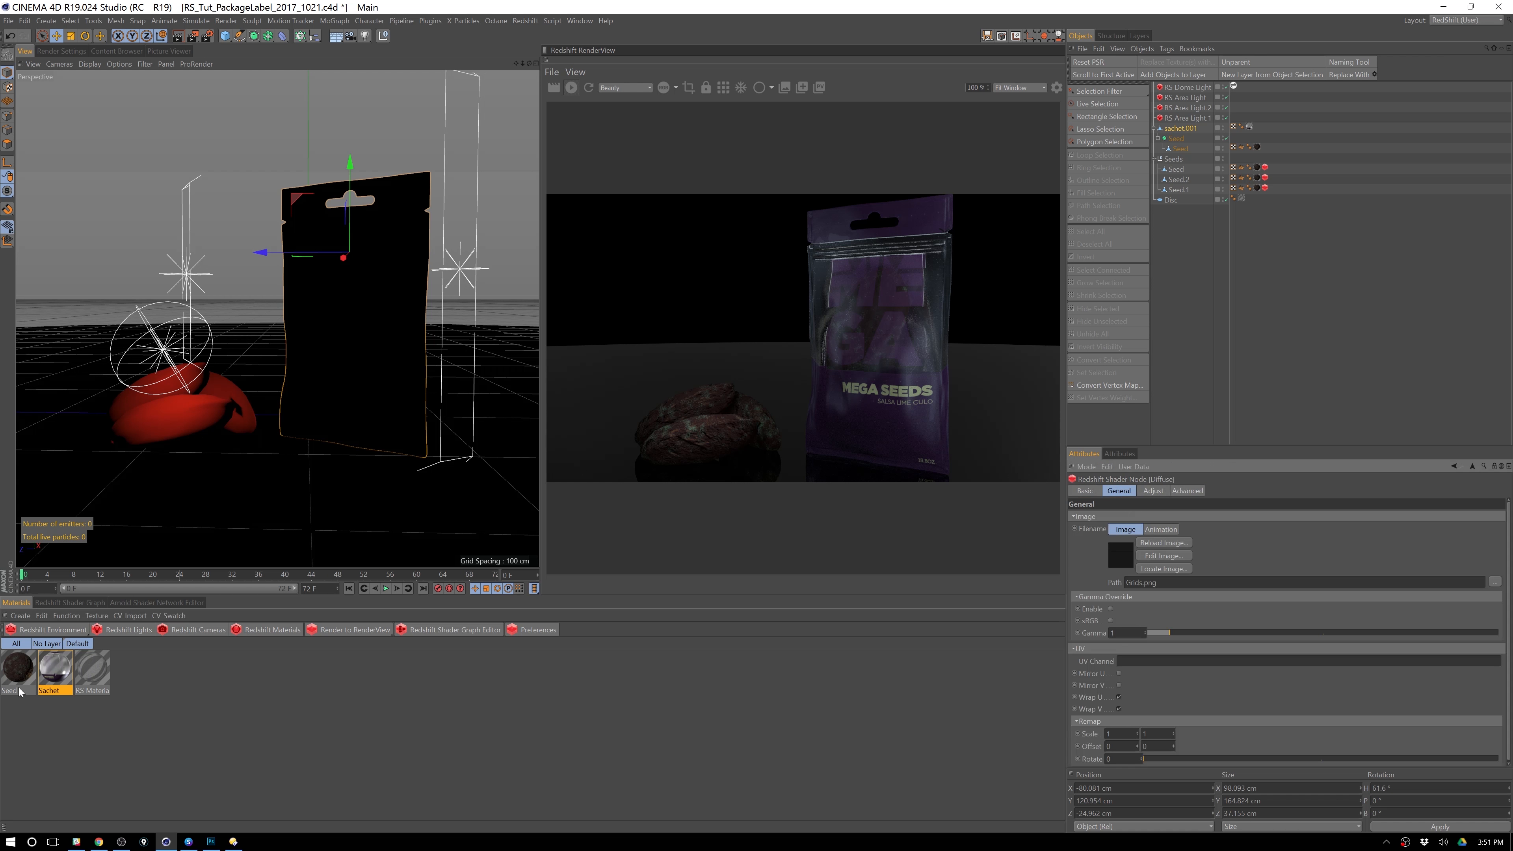
pyautogui.click(16, 679)
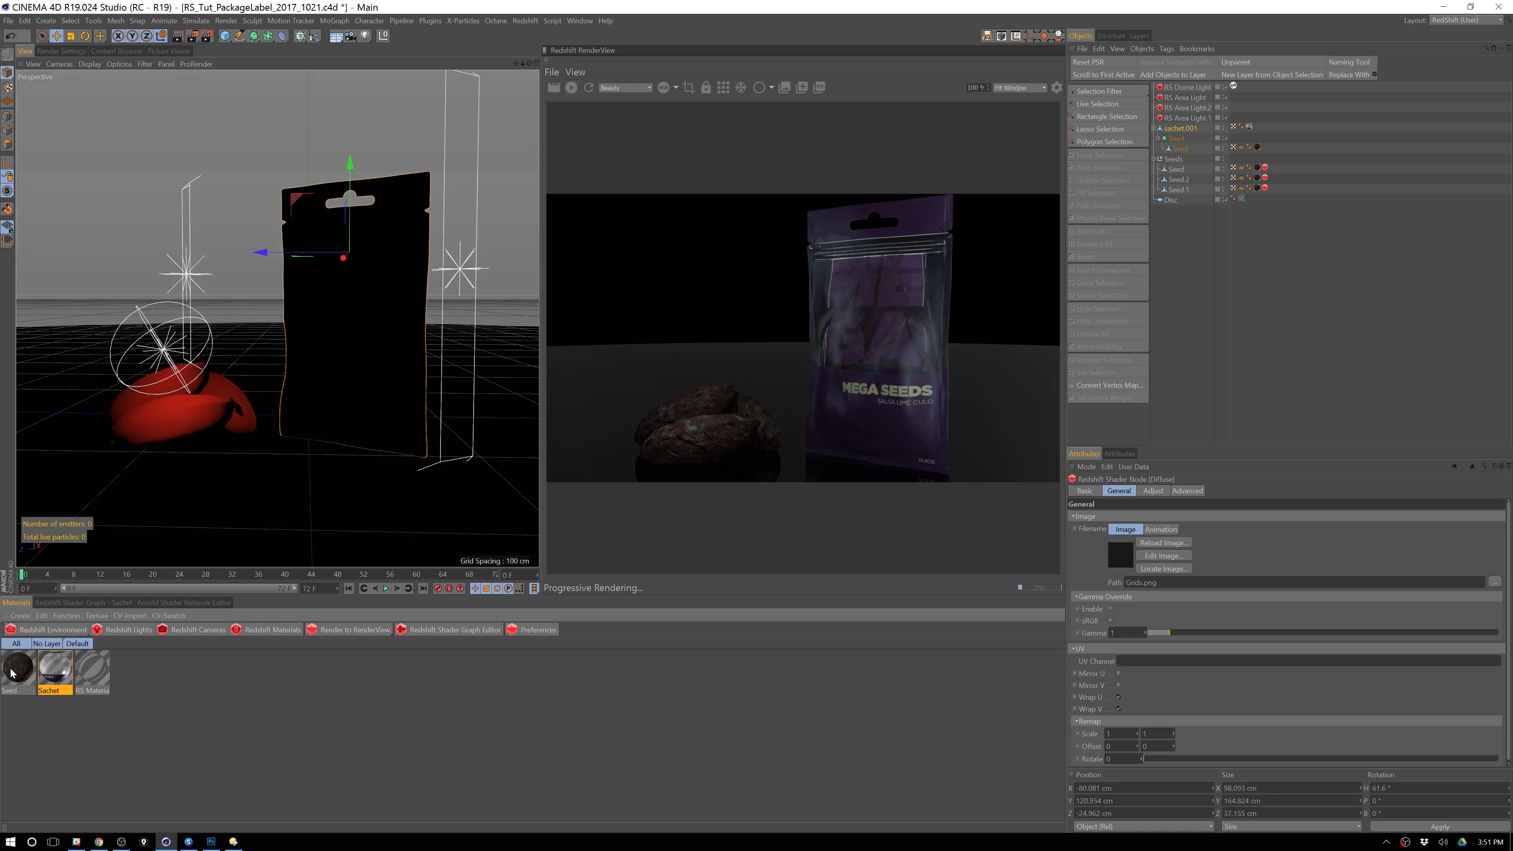
pyautogui.click(62, 676)
pyautogui.click(81, 603)
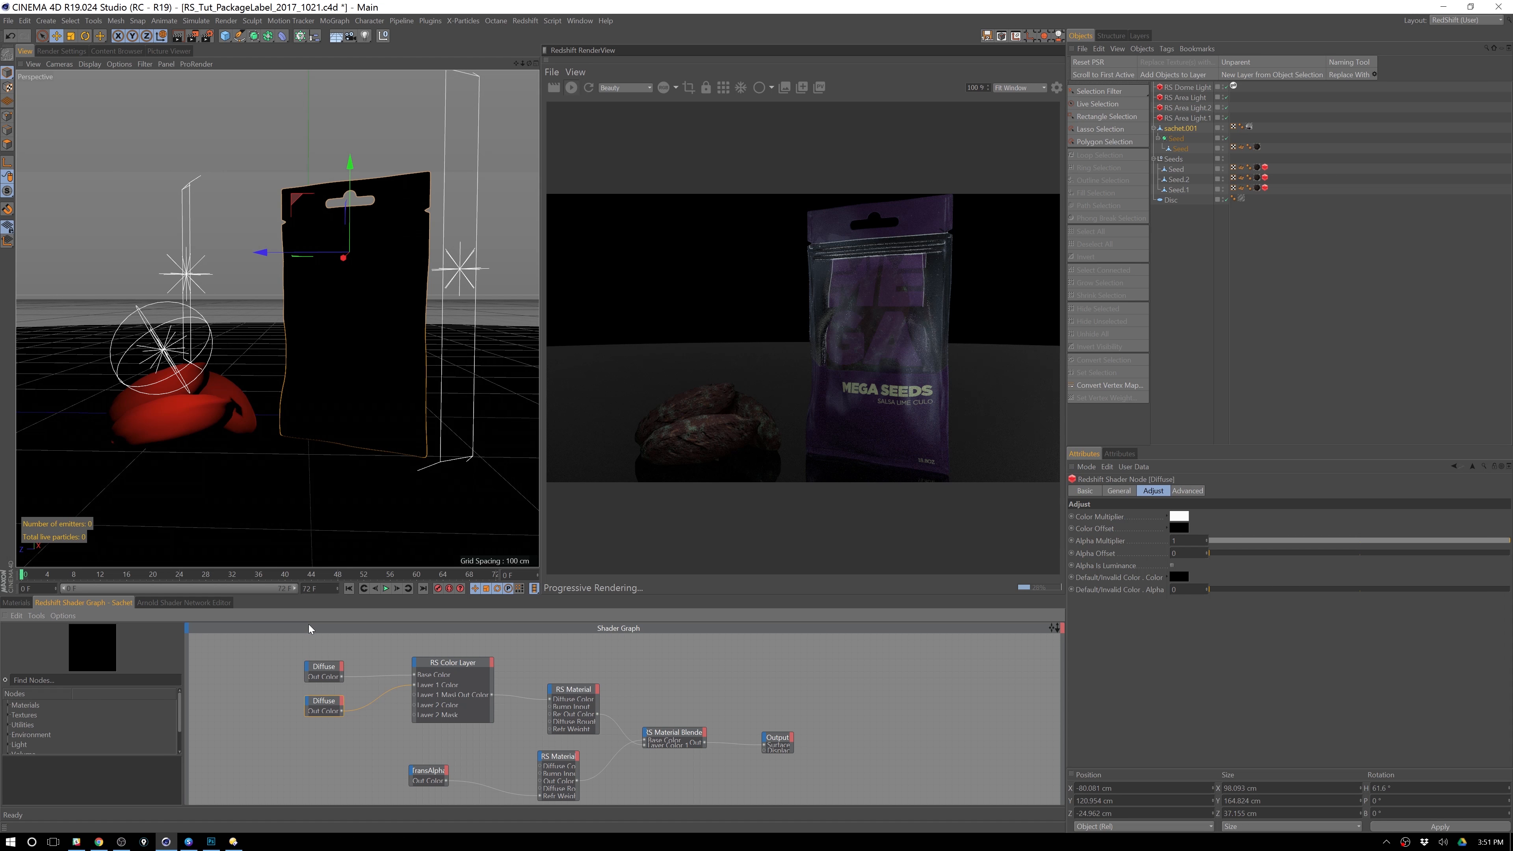
pyautogui.moveTo(341, 596); pyautogui.dragTo(383, 477)
pyautogui.click(756, 604)
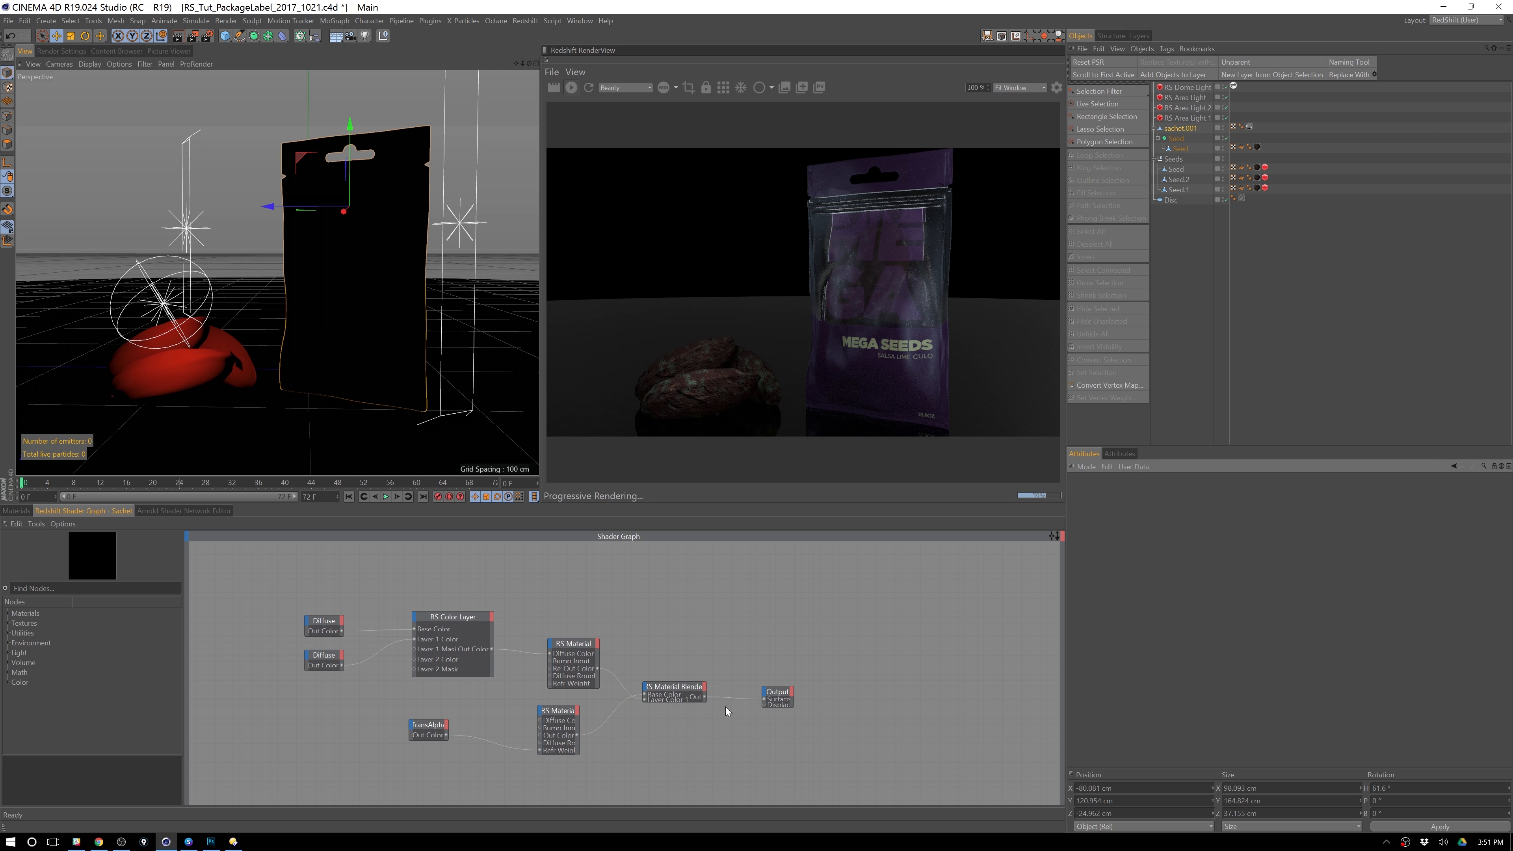
# - Delete all the connections between the nodes in the Sachet shader graph
pyautogui.click(742, 698)
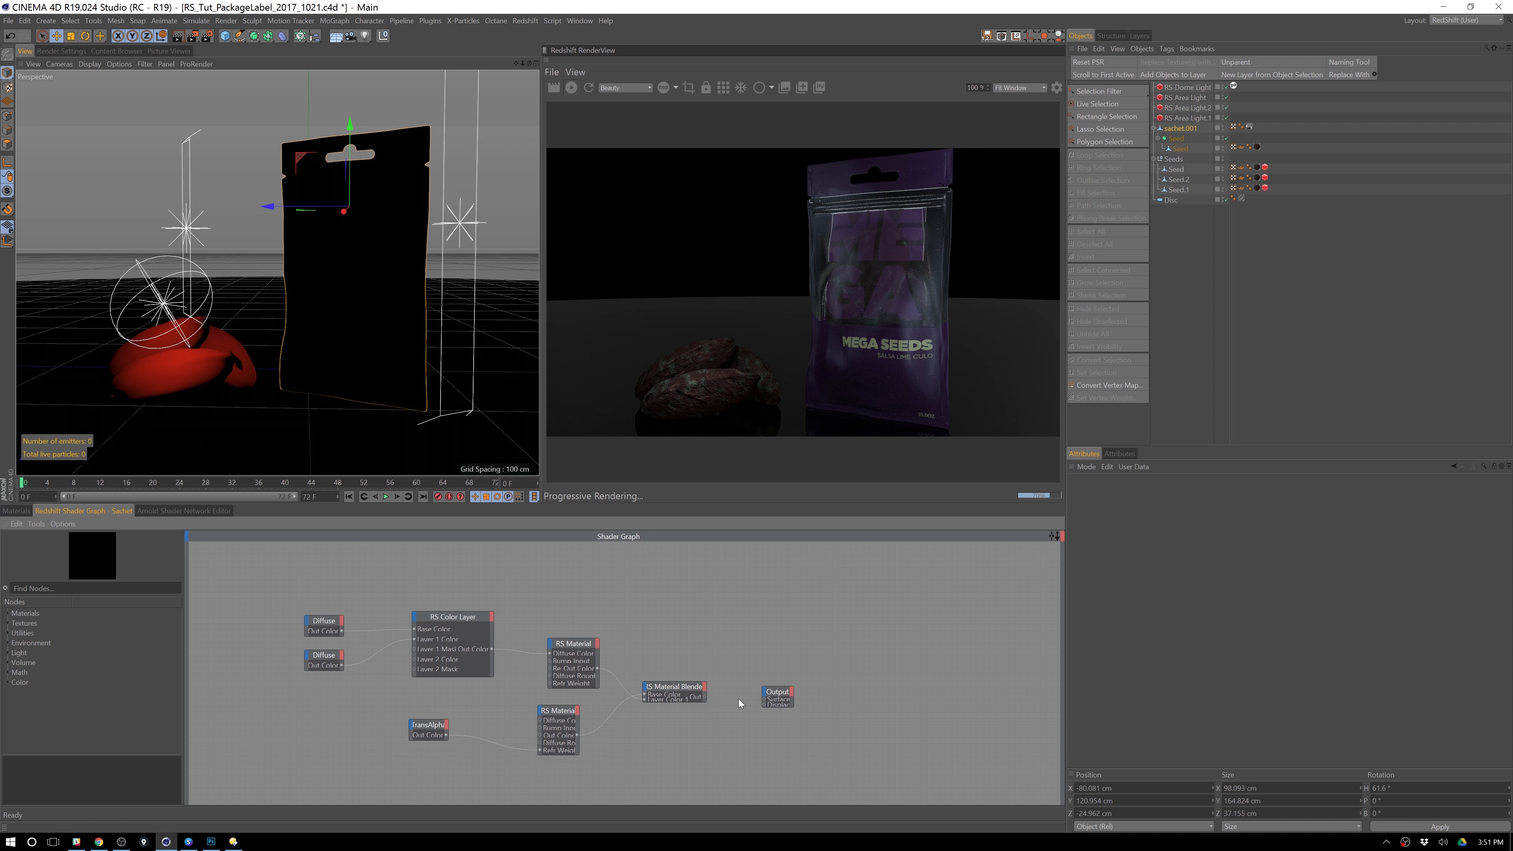
pyautogui.press('Delete')
pyautogui.click(621, 702)
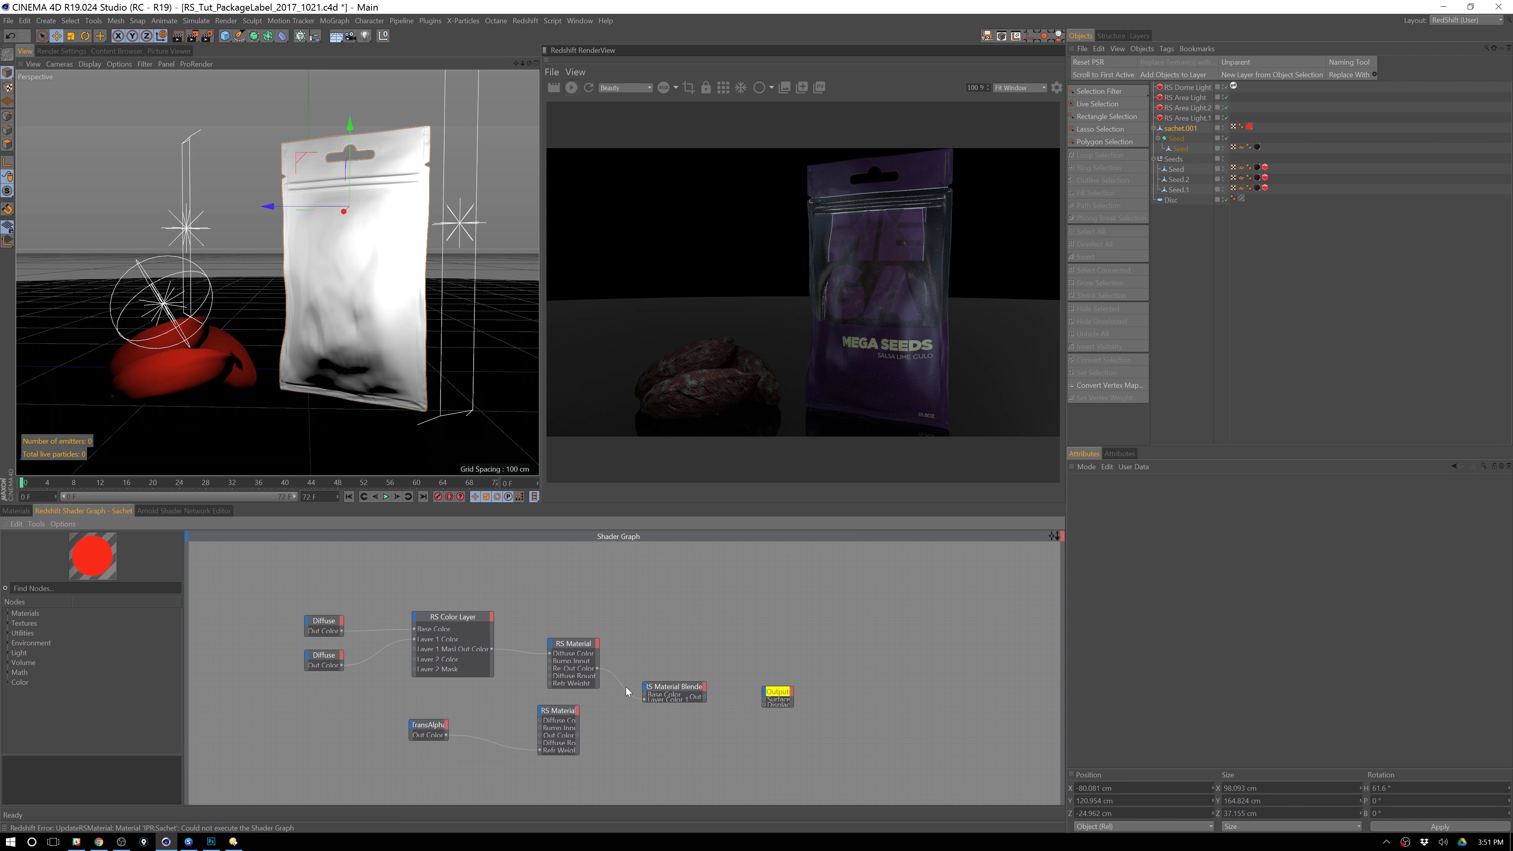
pyautogui.click(624, 687)
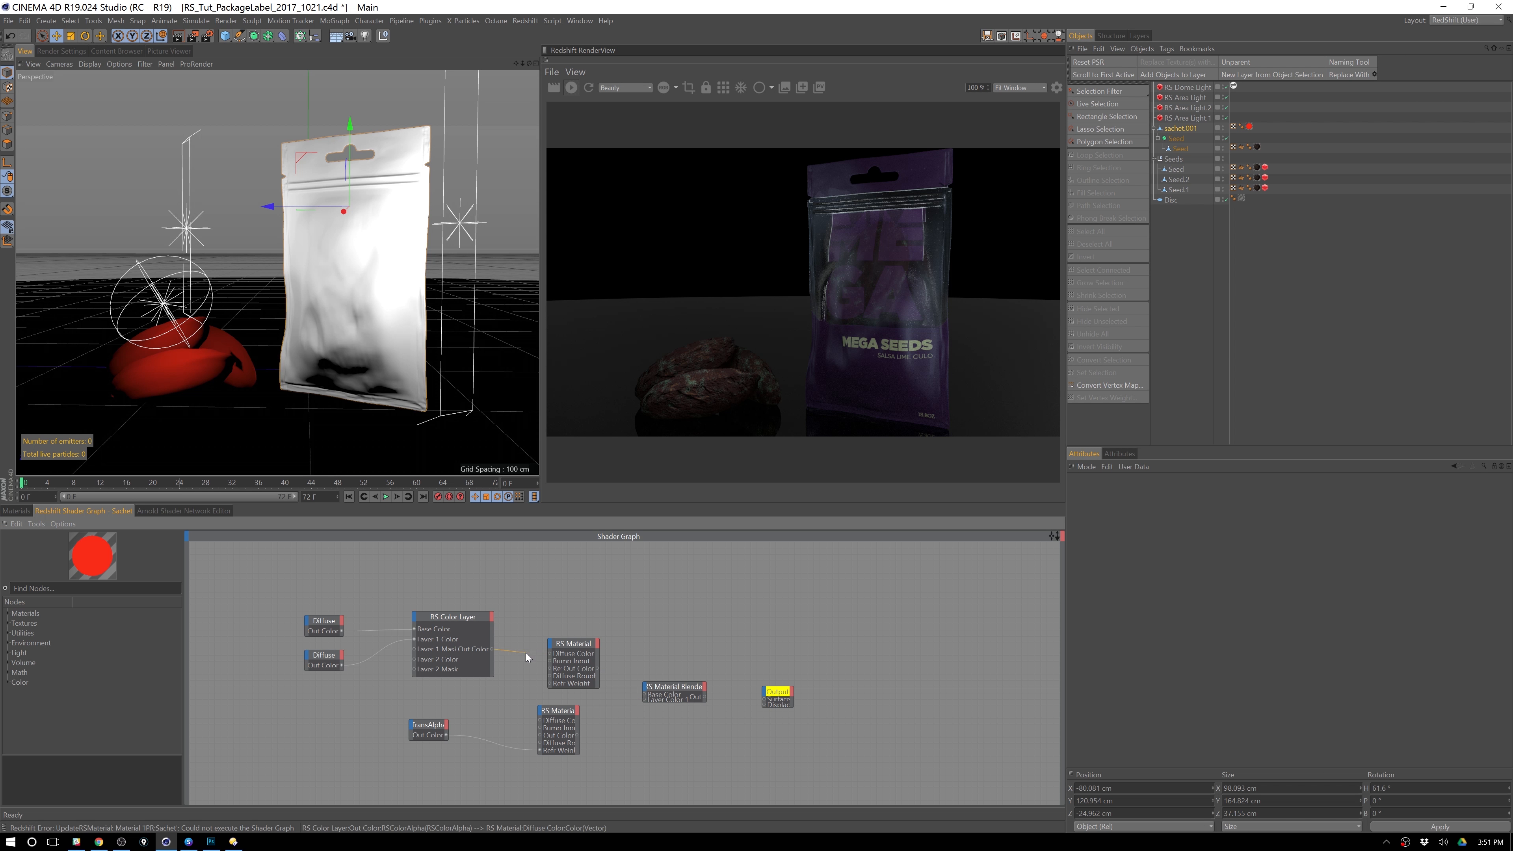
pyautogui.click(491, 740)
pyautogui.click(376, 653)
pyautogui.click(378, 630)
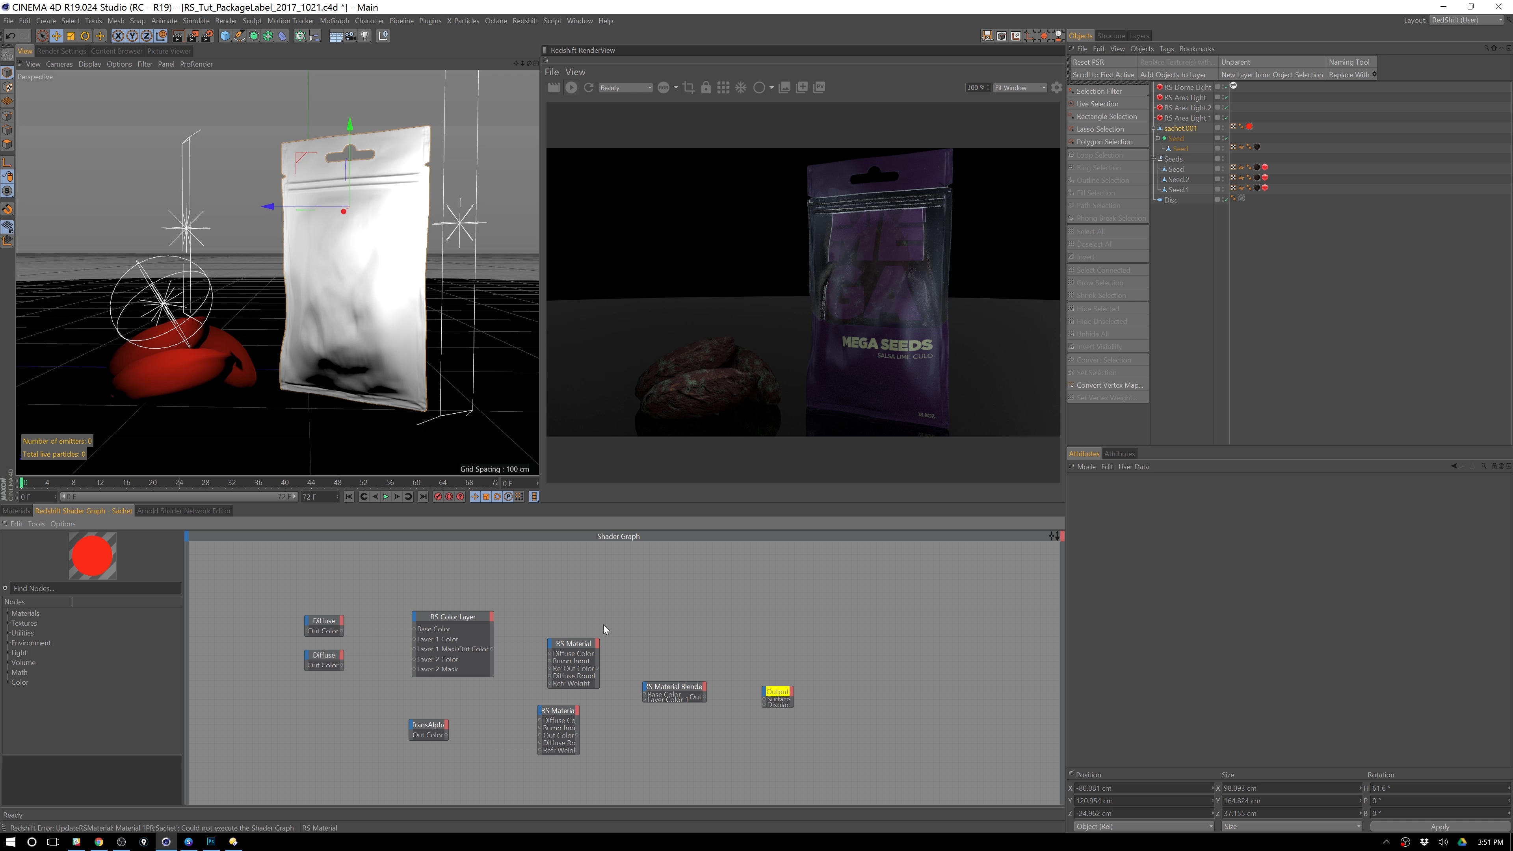
# - Rename the upper RS Material node to Label and the lower RS Material node to Transp
pyautogui.click(573, 661)
pyautogui.click(1093, 490)
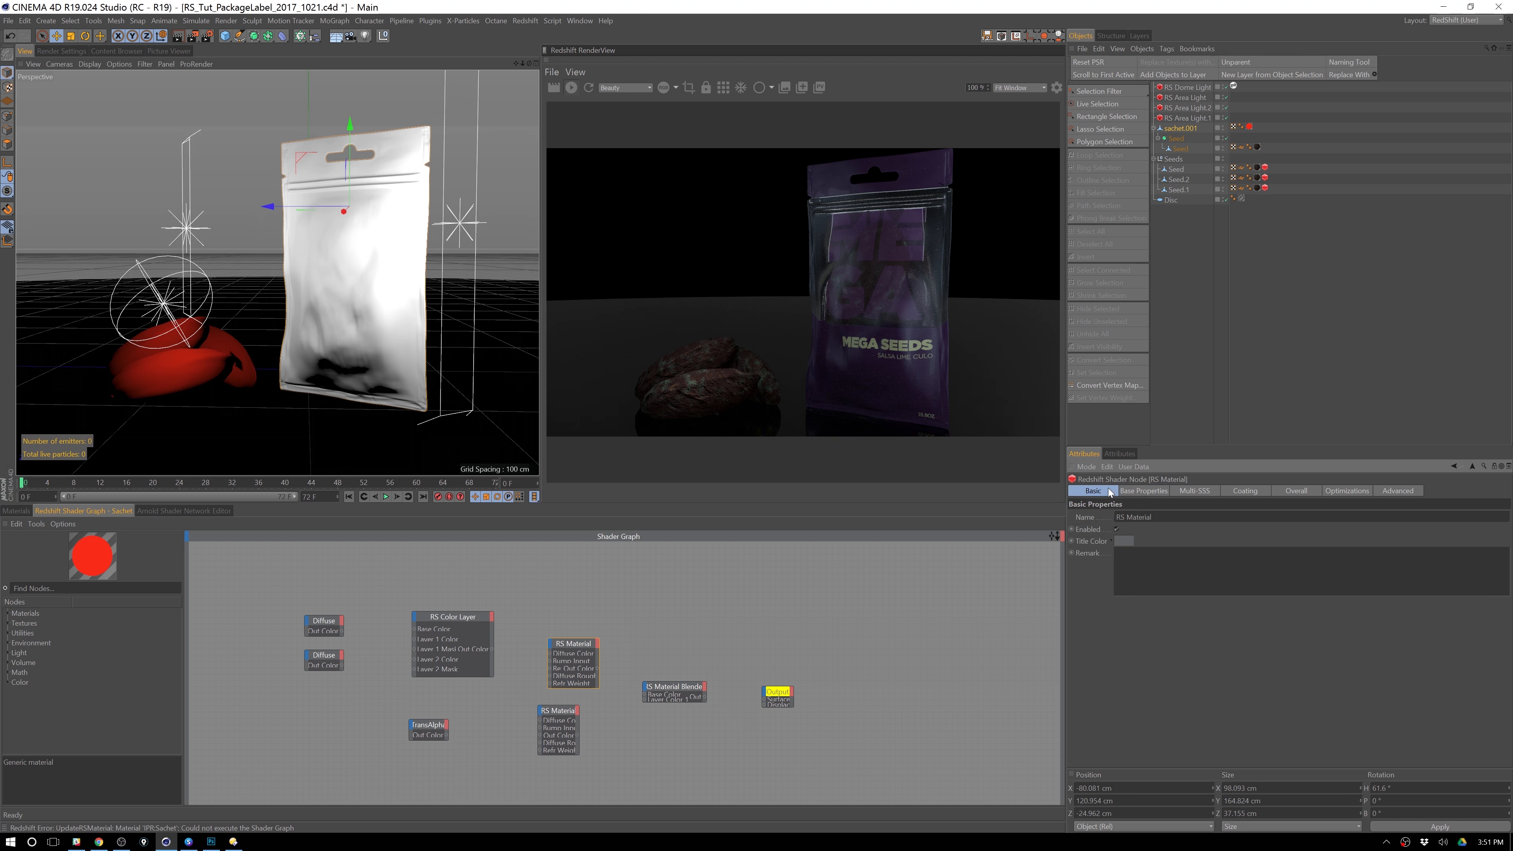
pyautogui.click(1133, 517)
pyautogui.write('Label')
pyautogui.click(572, 733)
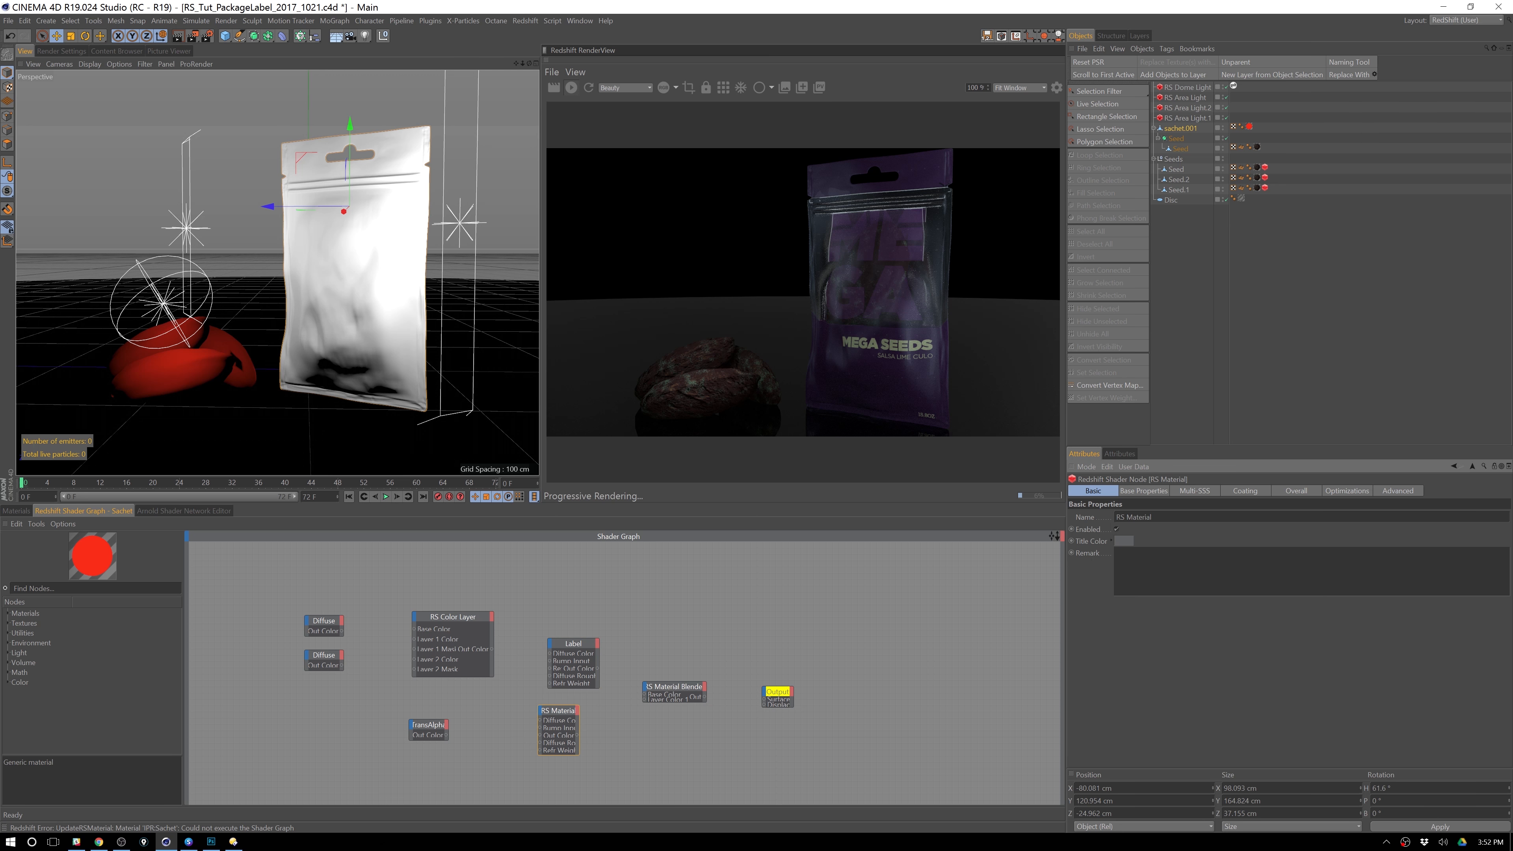
pyautogui.click(1133, 517)
pyautogui.write('Transp')
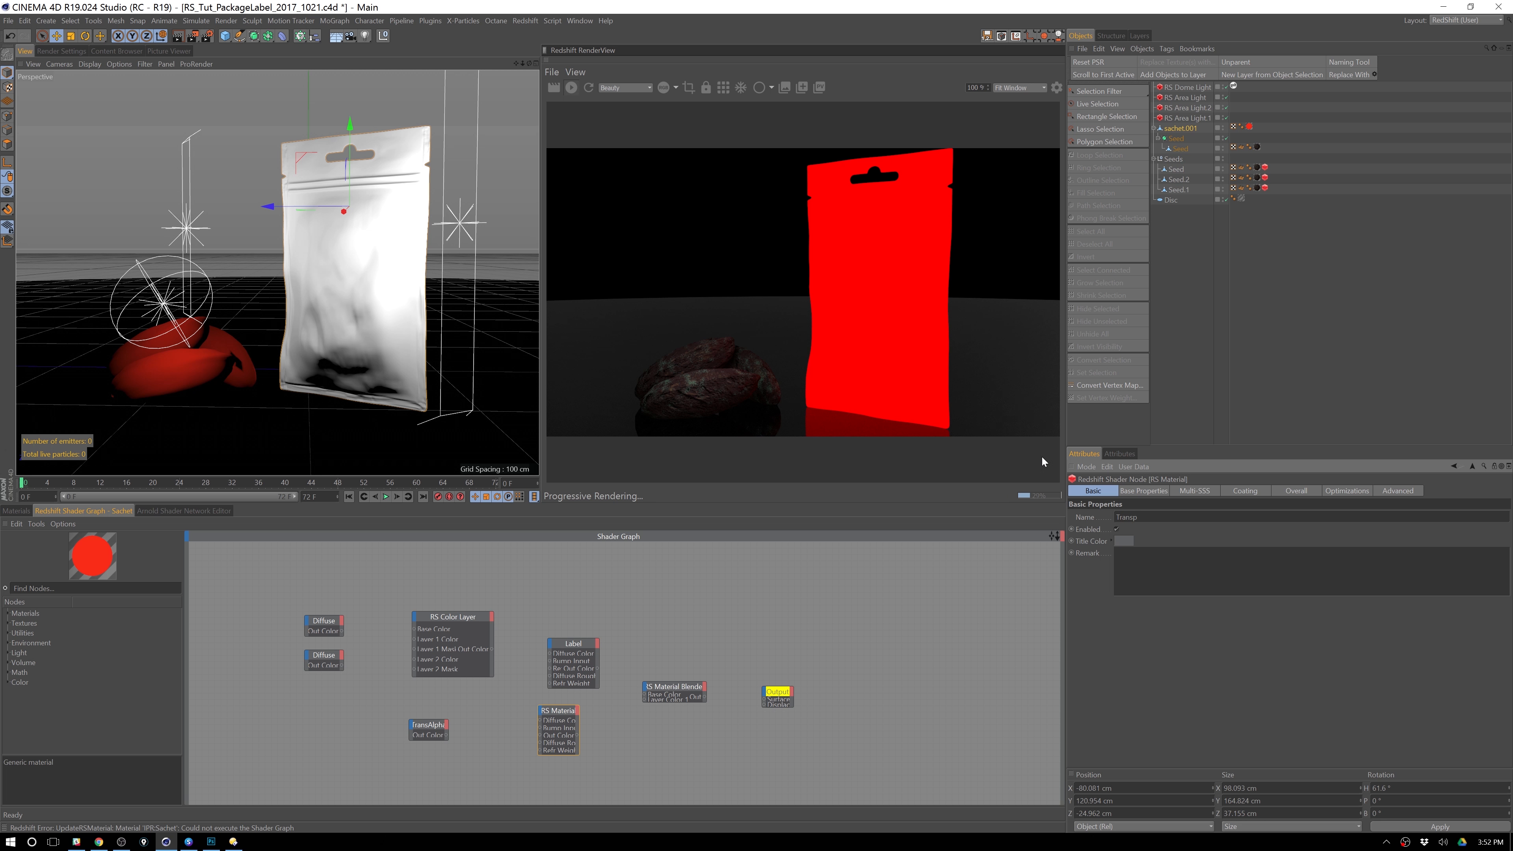
pyautogui.click(659, 649)
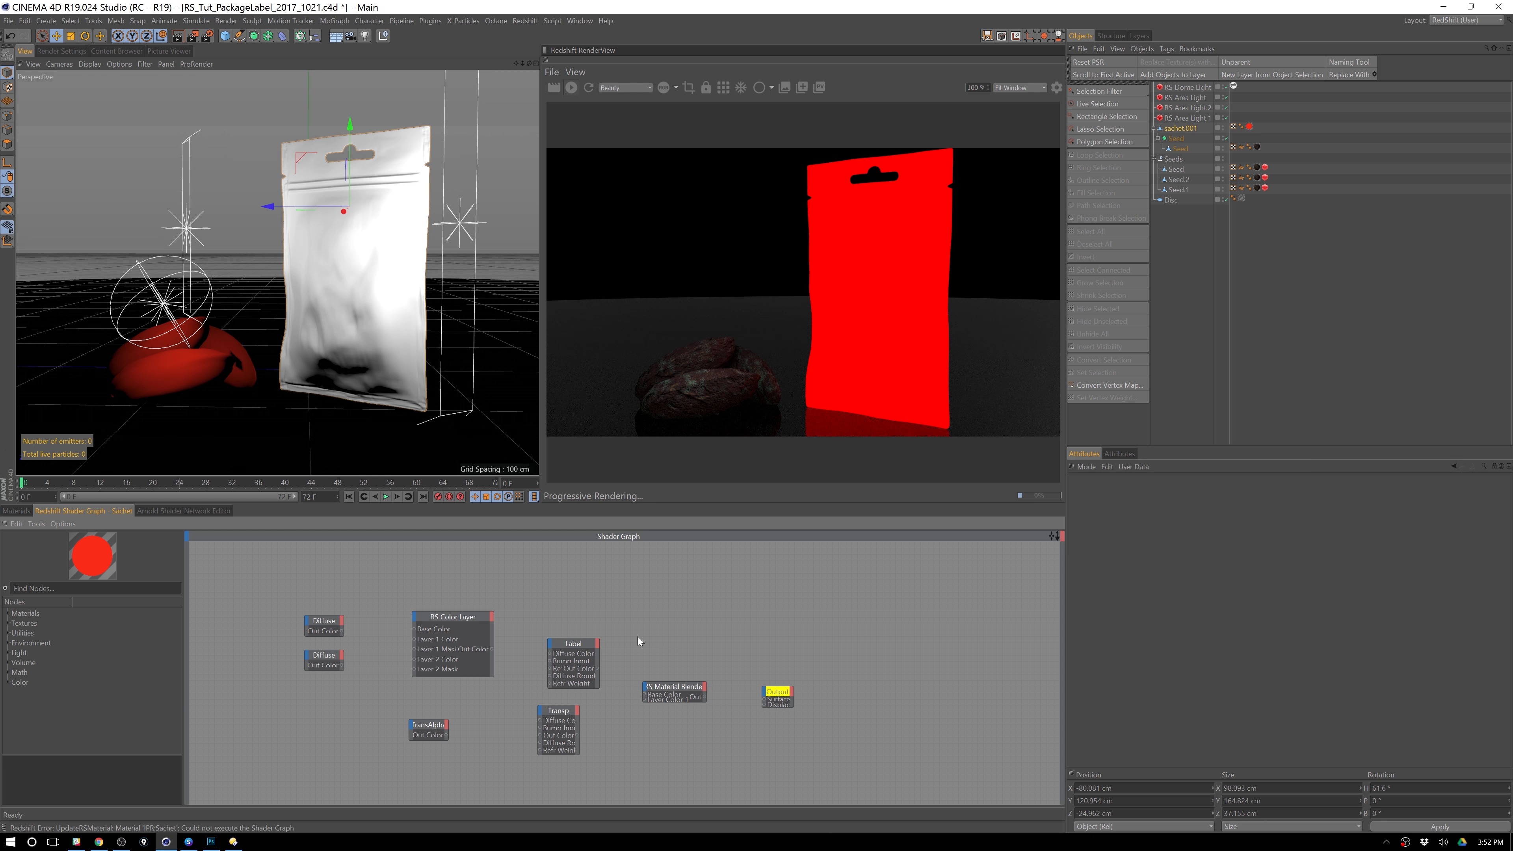
# - Connect Label's Out Color to the Material Blender's Base Color, and the blender's output to the Output node's Surface
pyautogui.click(573, 643)
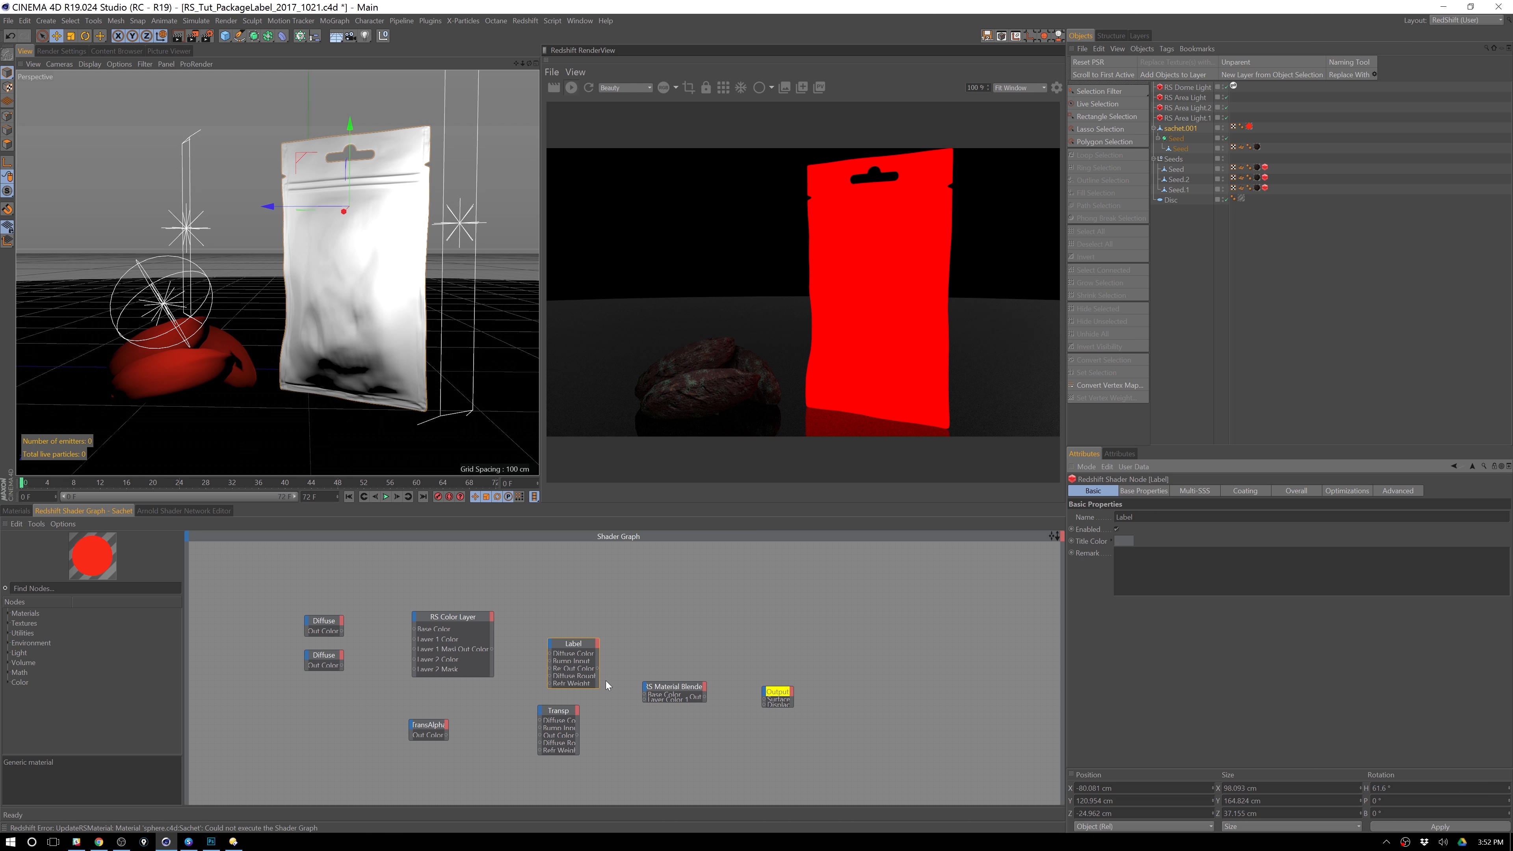
pyautogui.click(597, 669)
pyautogui.moveTo(599, 672); pyautogui.dragTo(645, 697)
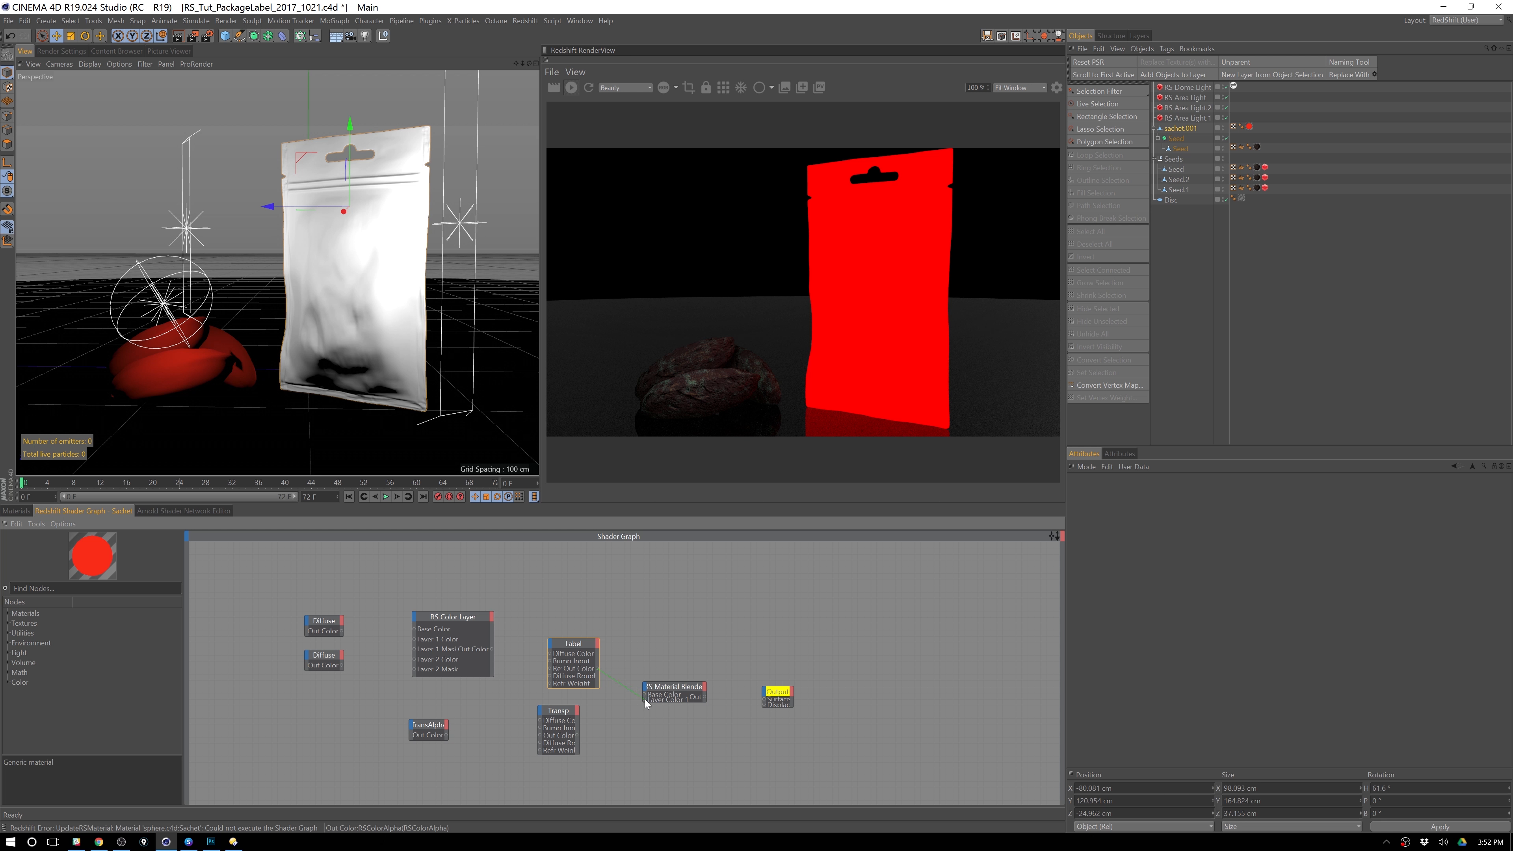
pyautogui.click(680, 706)
pyautogui.moveTo(705, 708); pyautogui.dragTo(768, 702)
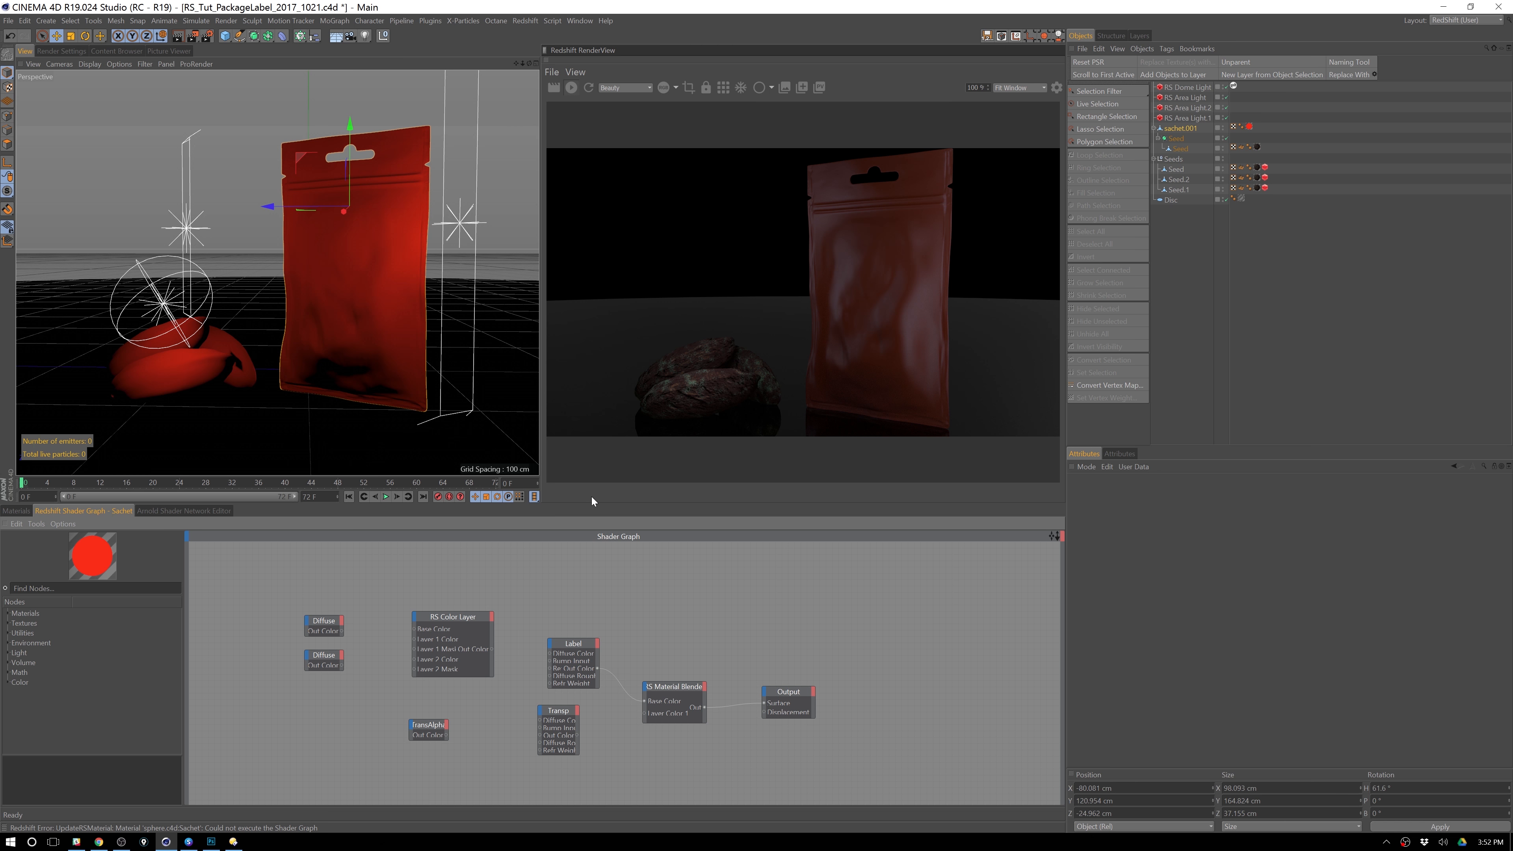
# - Set the Label material's diffuse roughness to 0.039 and review its other base properties
pyautogui.click(572, 644)
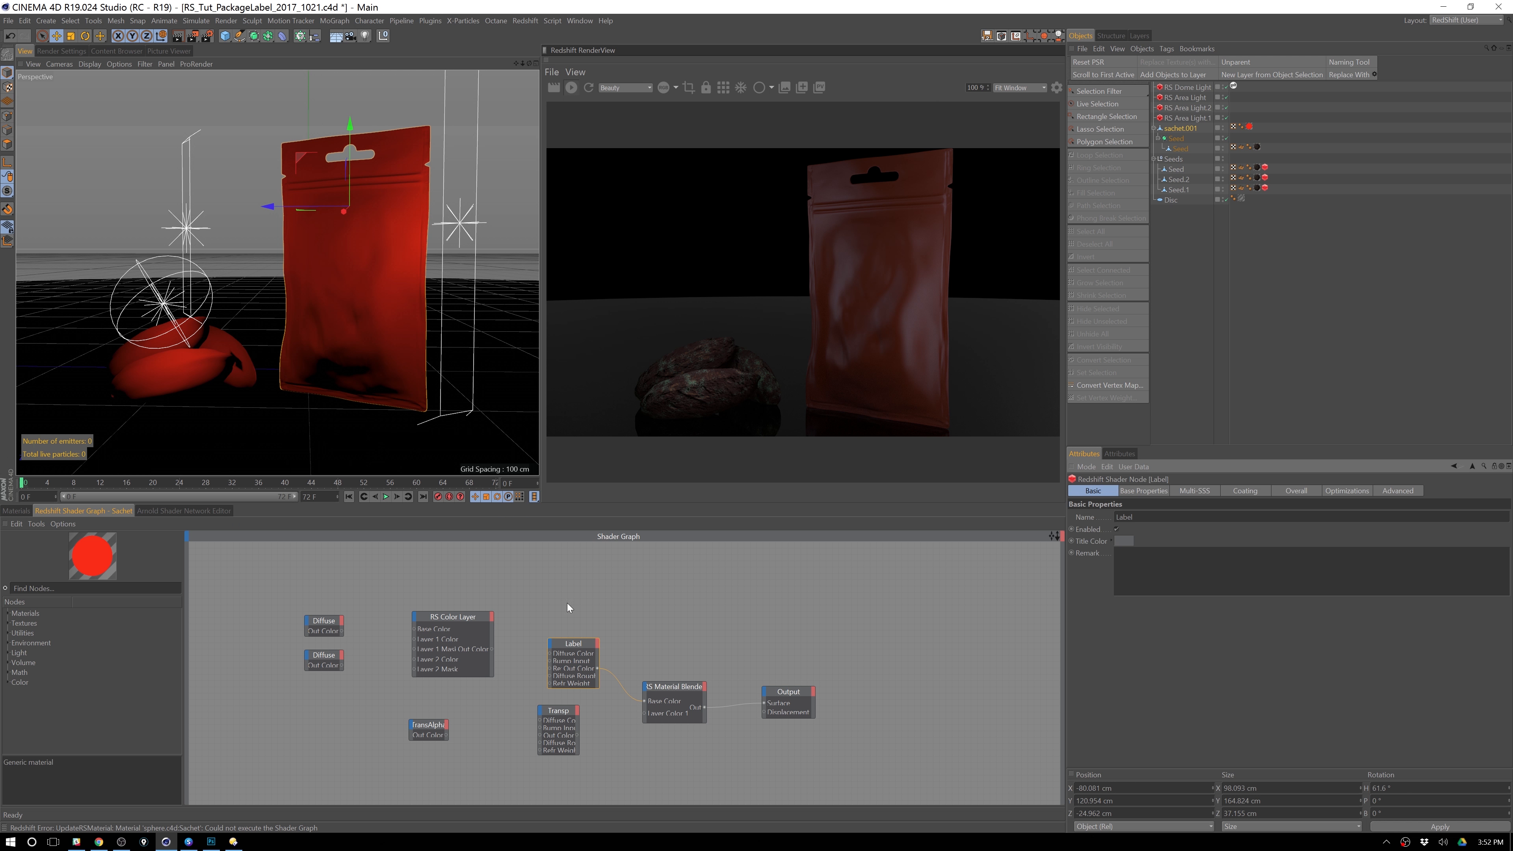
pyautogui.click(1143, 490)
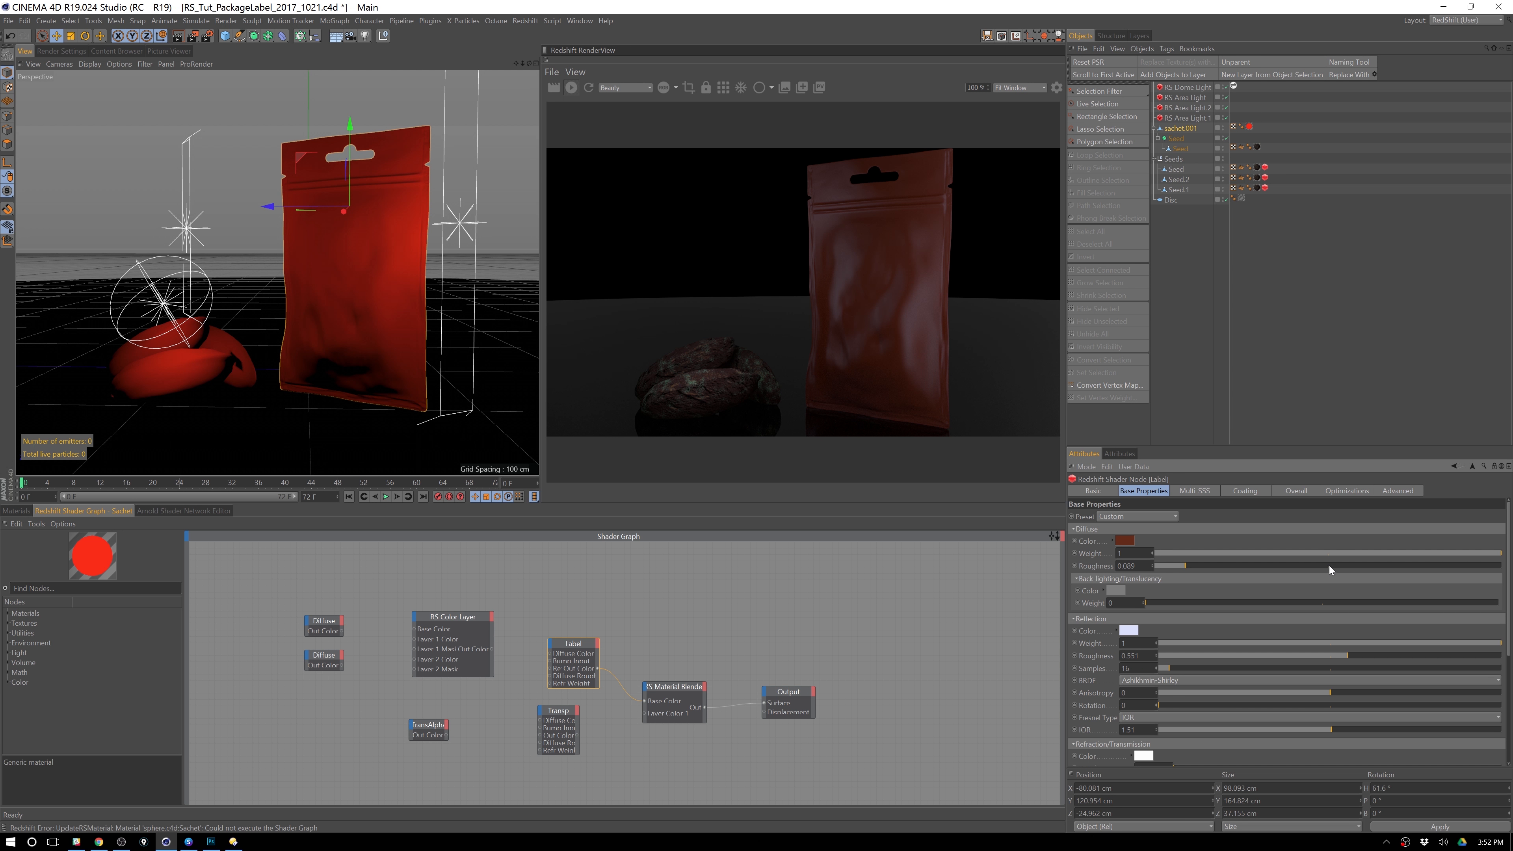
pyautogui.moveTo(1356, 566); pyautogui.dragTo(1379, 569)
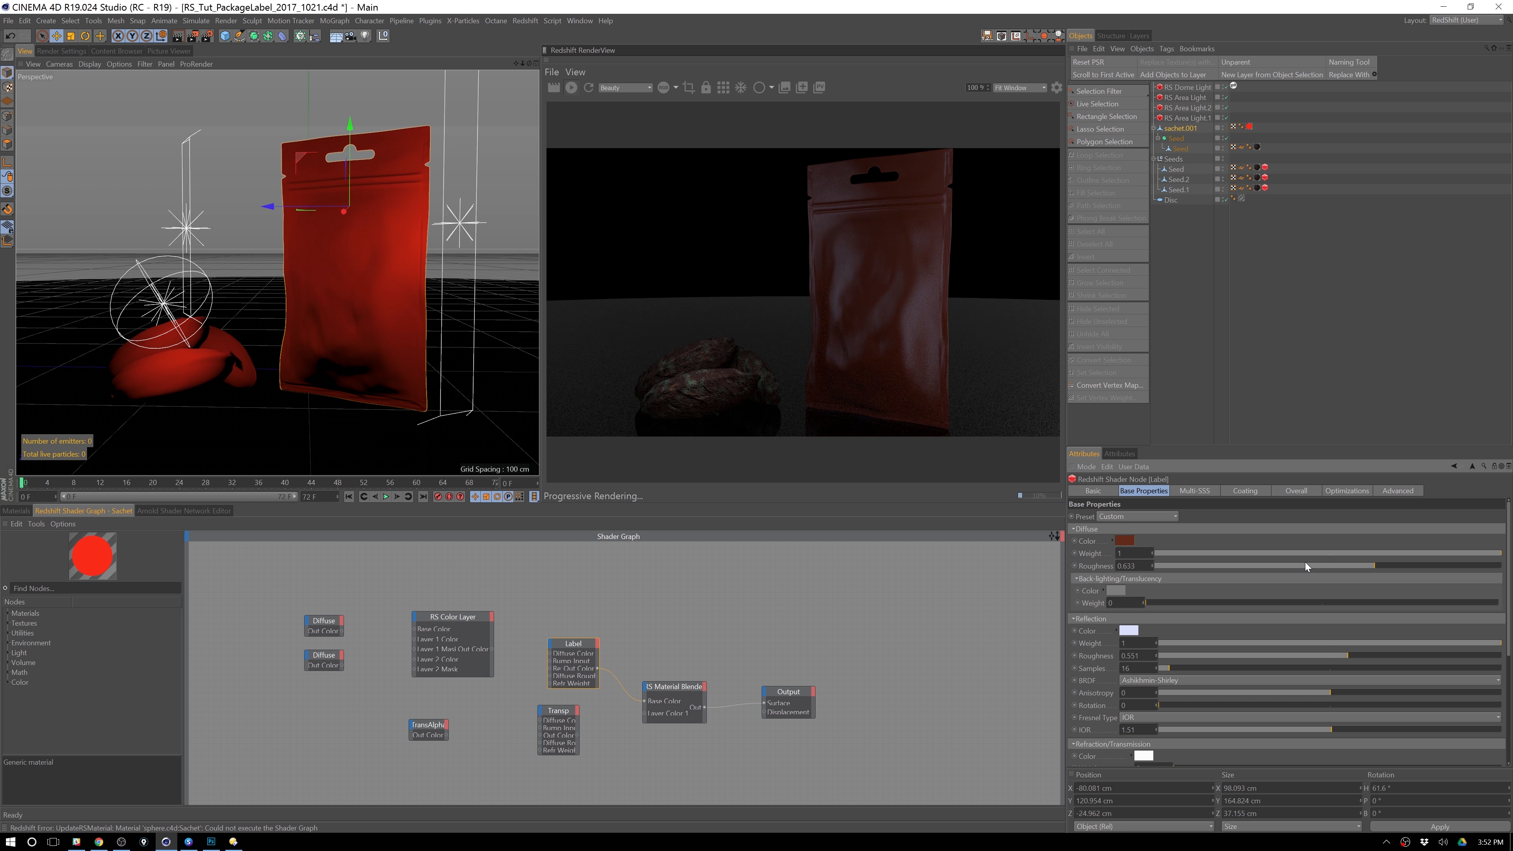
pyautogui.click(1168, 568)
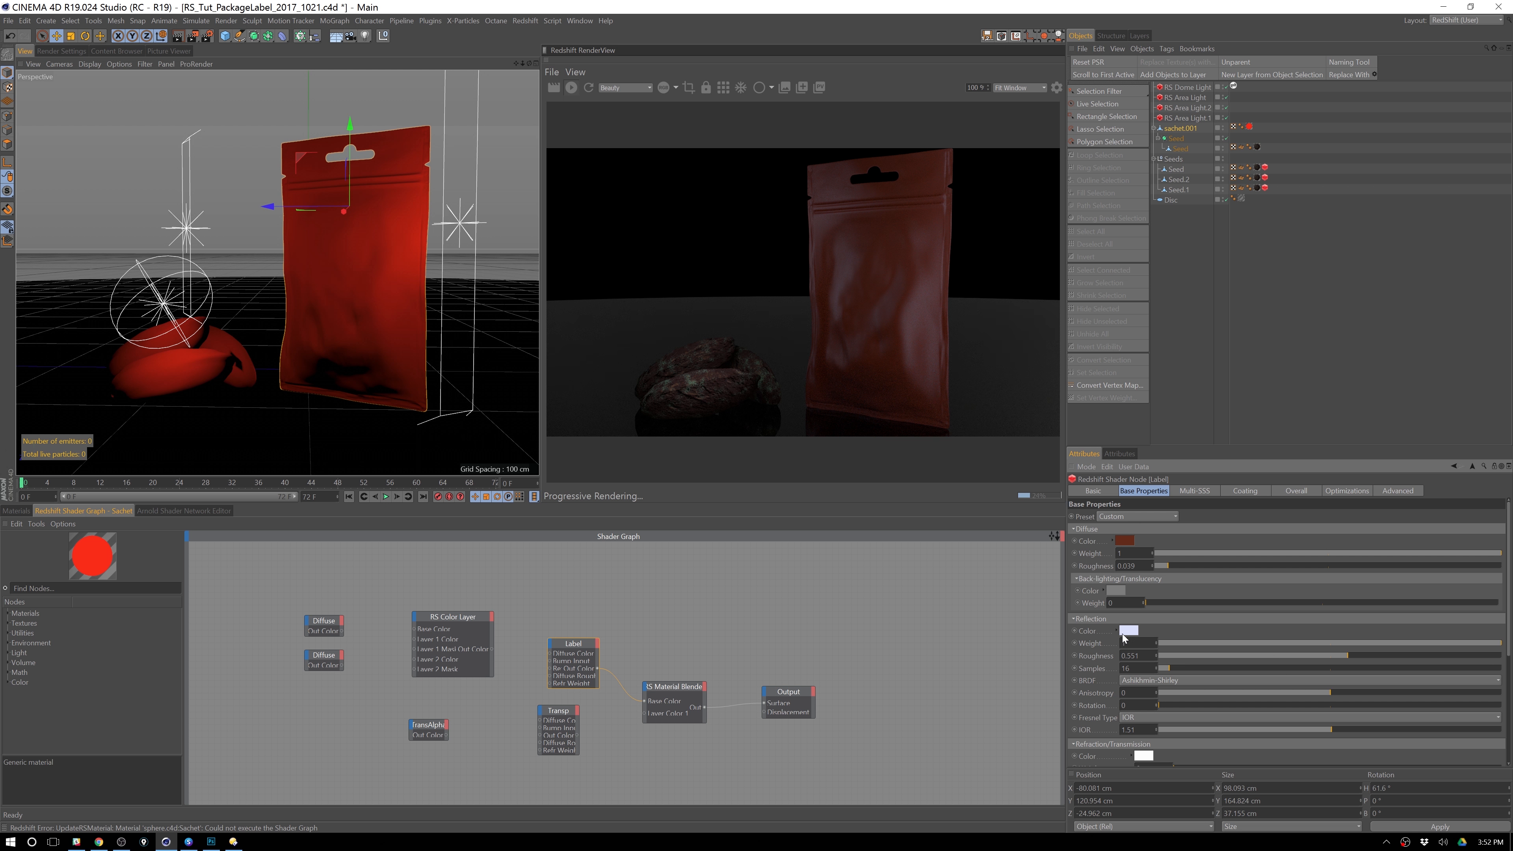
pyautogui.scroll(-5, 1500, 635)
pyautogui.scroll(-3, 1496, 702)
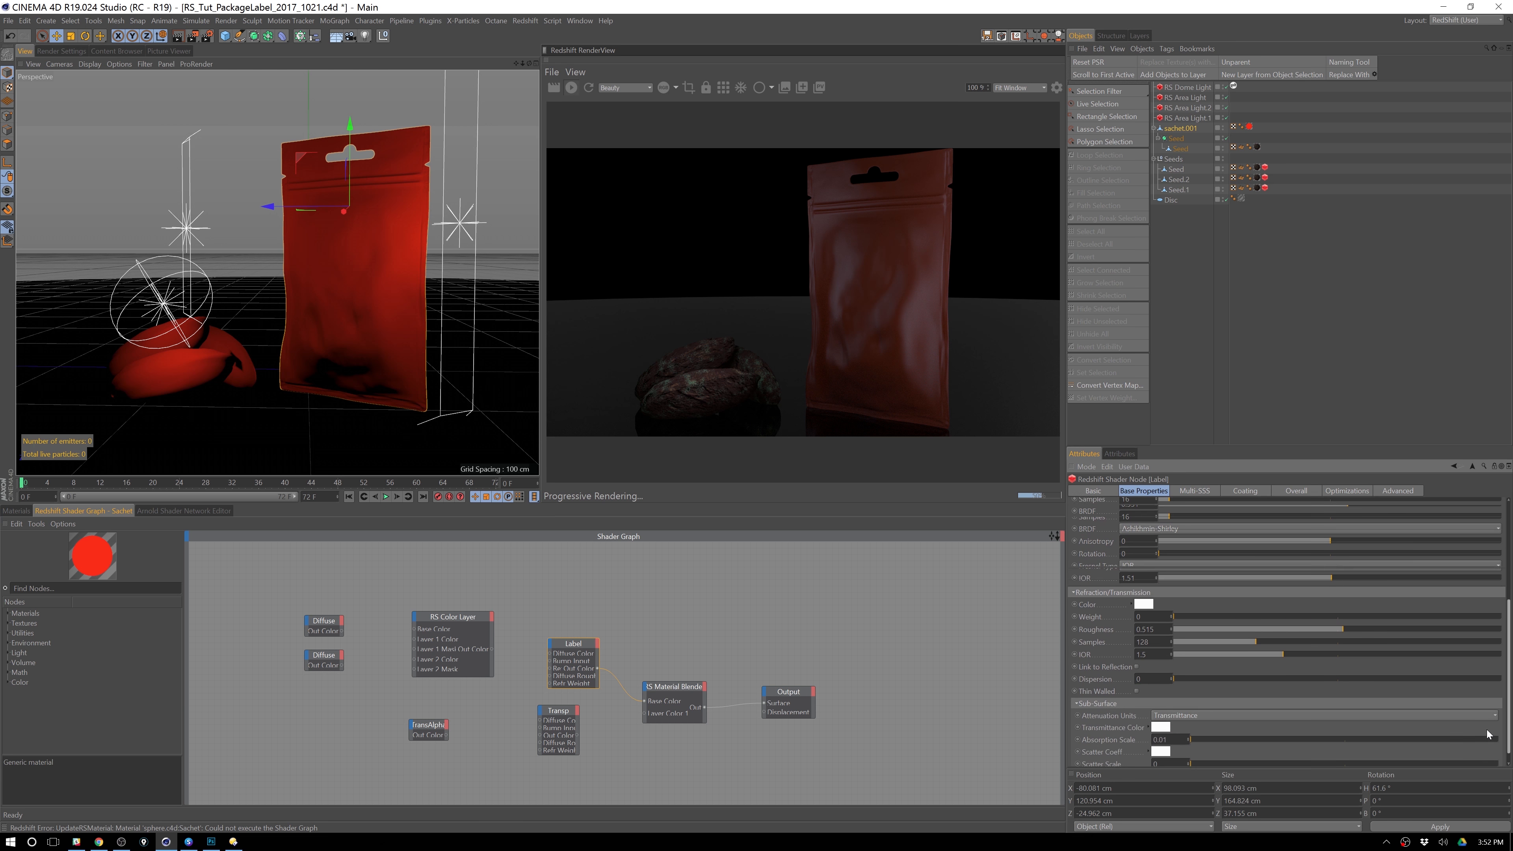
pyautogui.scroll(10, 1482, 549)
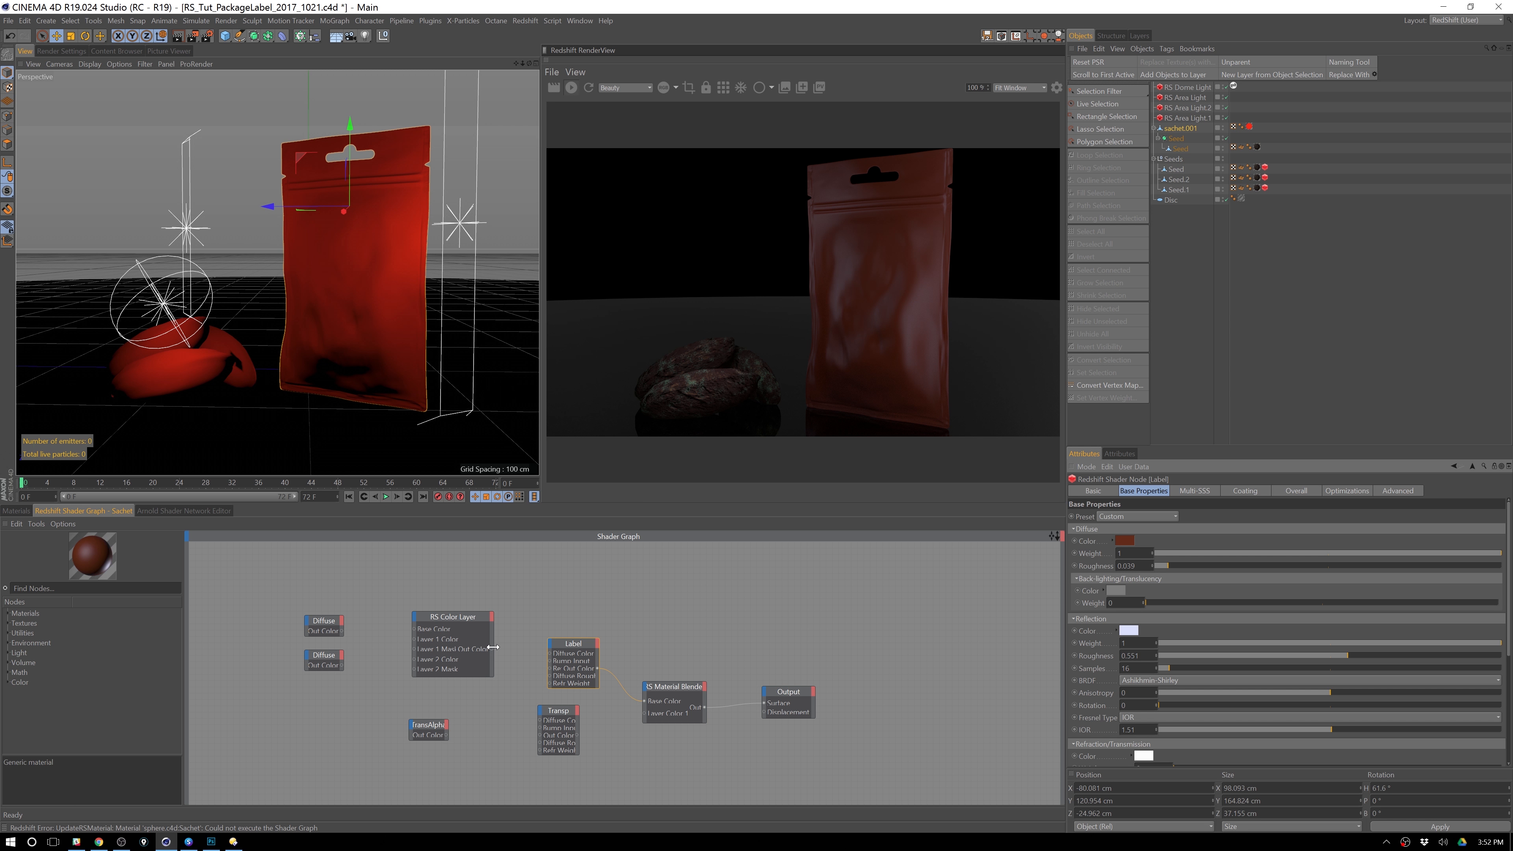
# - Try wiring the upper Diffuse texture directly into Label's Diffuse Color, and remove that connection again
pyautogui.moveTo(342, 631); pyautogui.dragTo(550, 657)
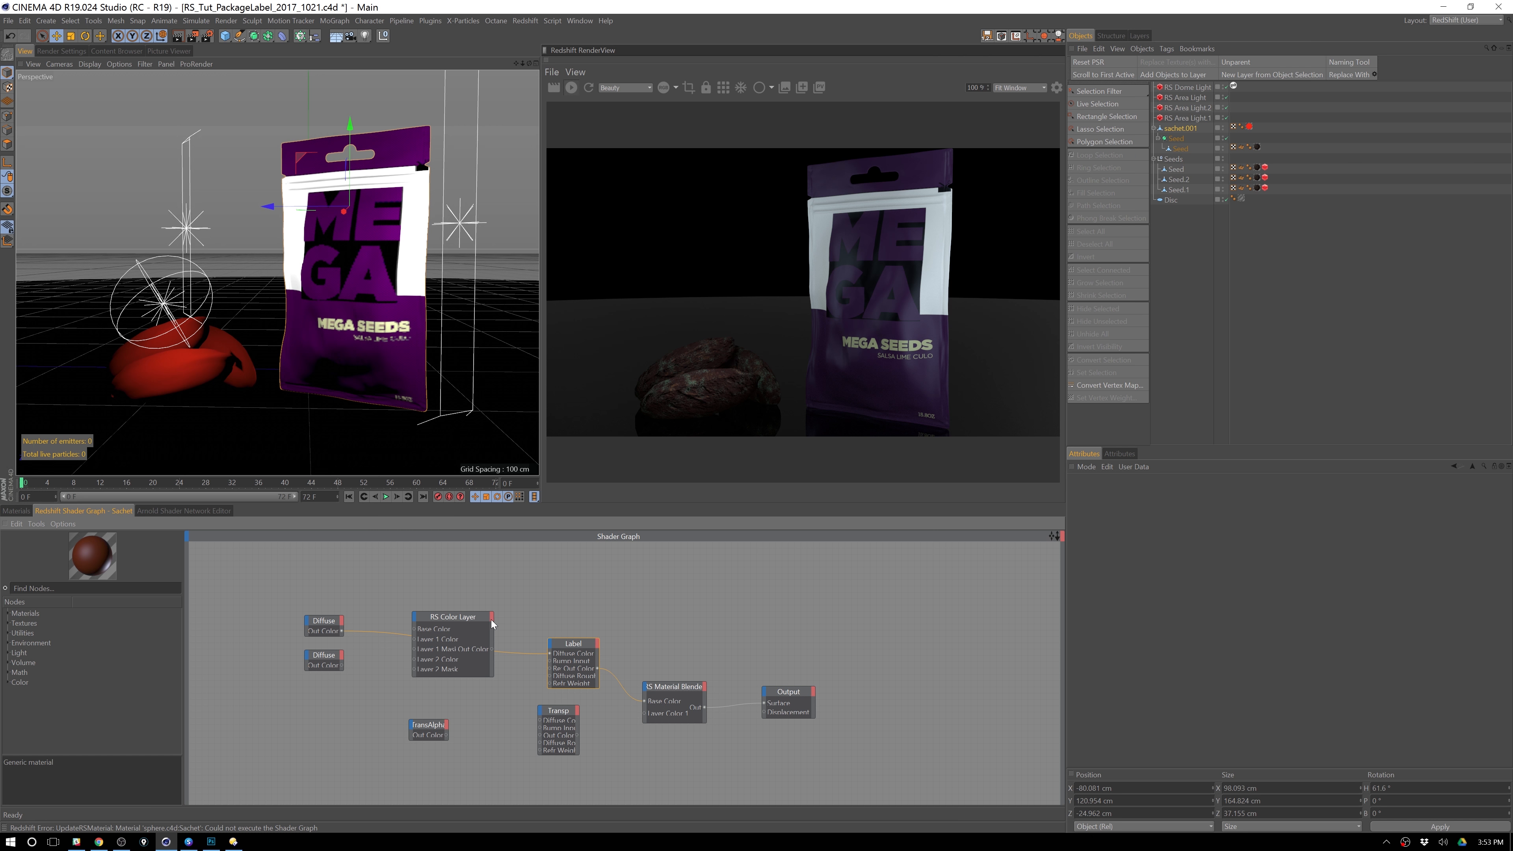
pyautogui.moveTo(345, 704); pyautogui.dragTo(297, 660)
pyautogui.click(382, 615)
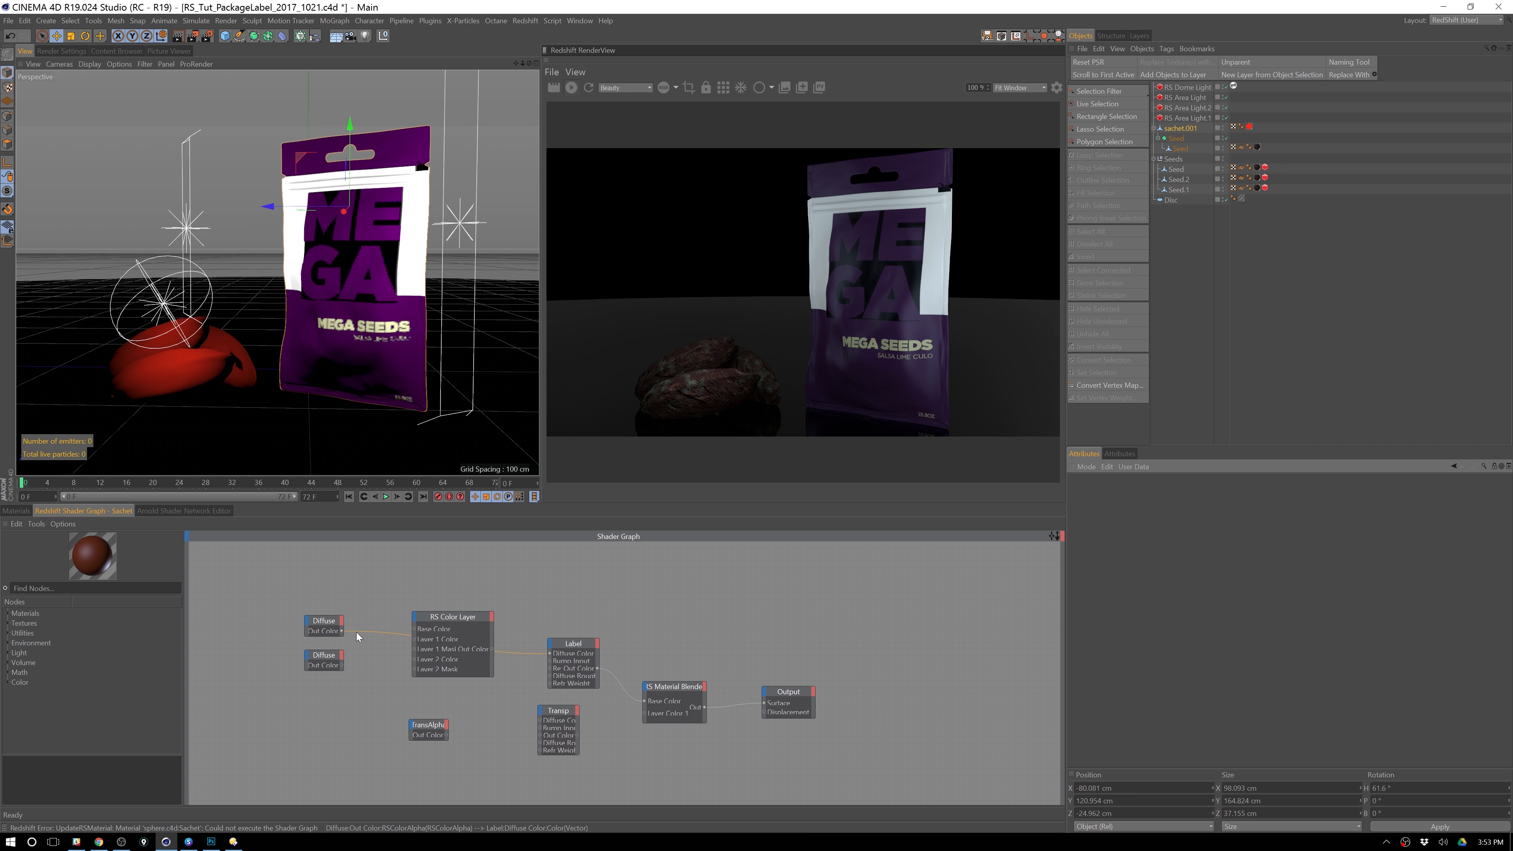
pyautogui.moveTo(352, 632); pyautogui.dragTo(417, 645)
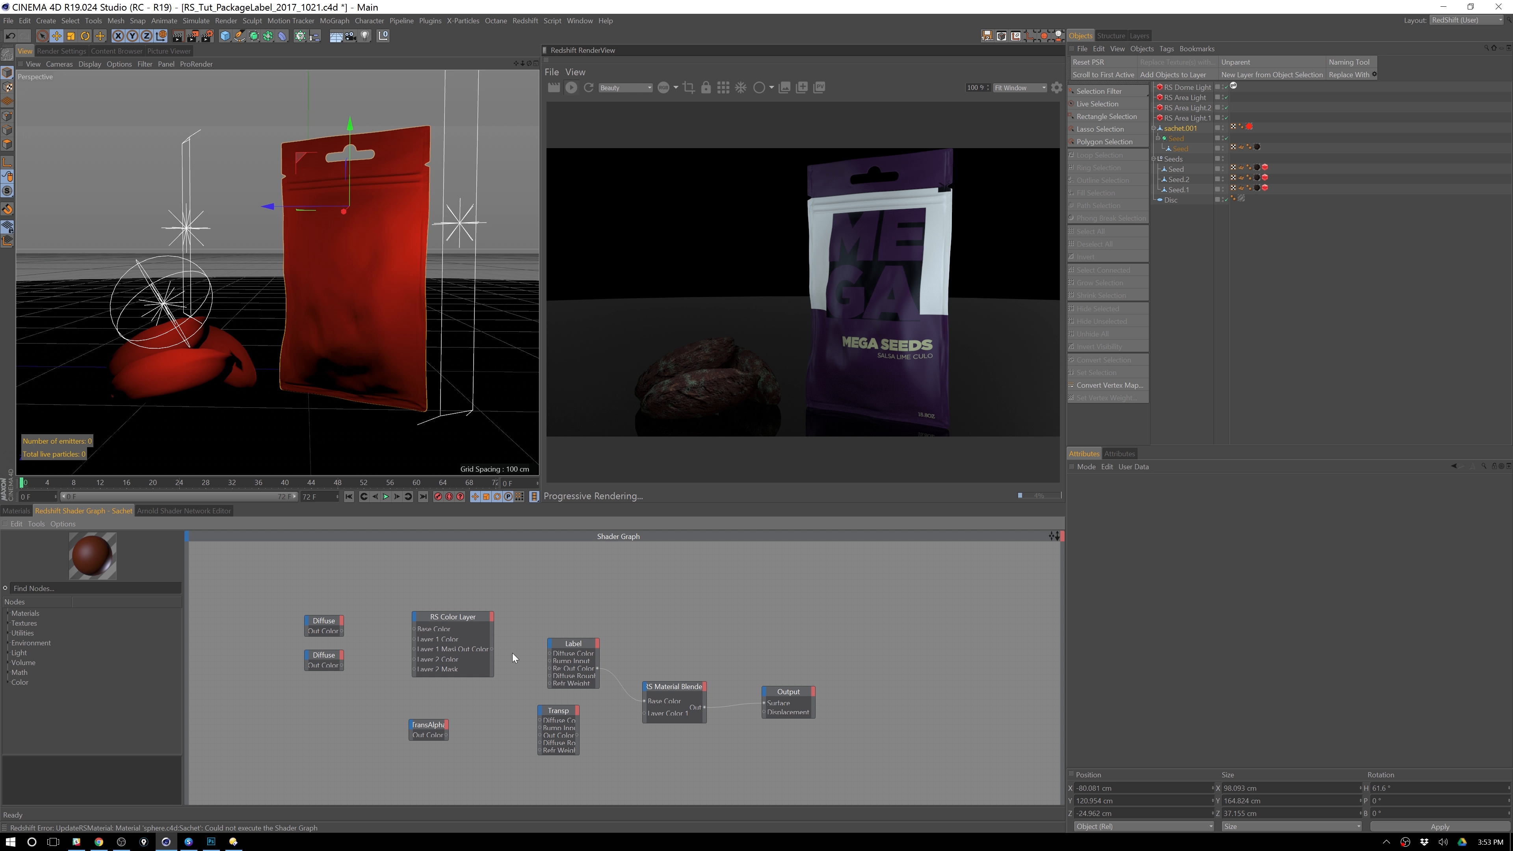
# - Connect the RS Color Layer output to Label's Diffuse Color and the MegaSeeds_Label.png Diffuse texture to the layer's Base Color
pyautogui.moveTo(548, 653); pyautogui.dragTo(492, 649)
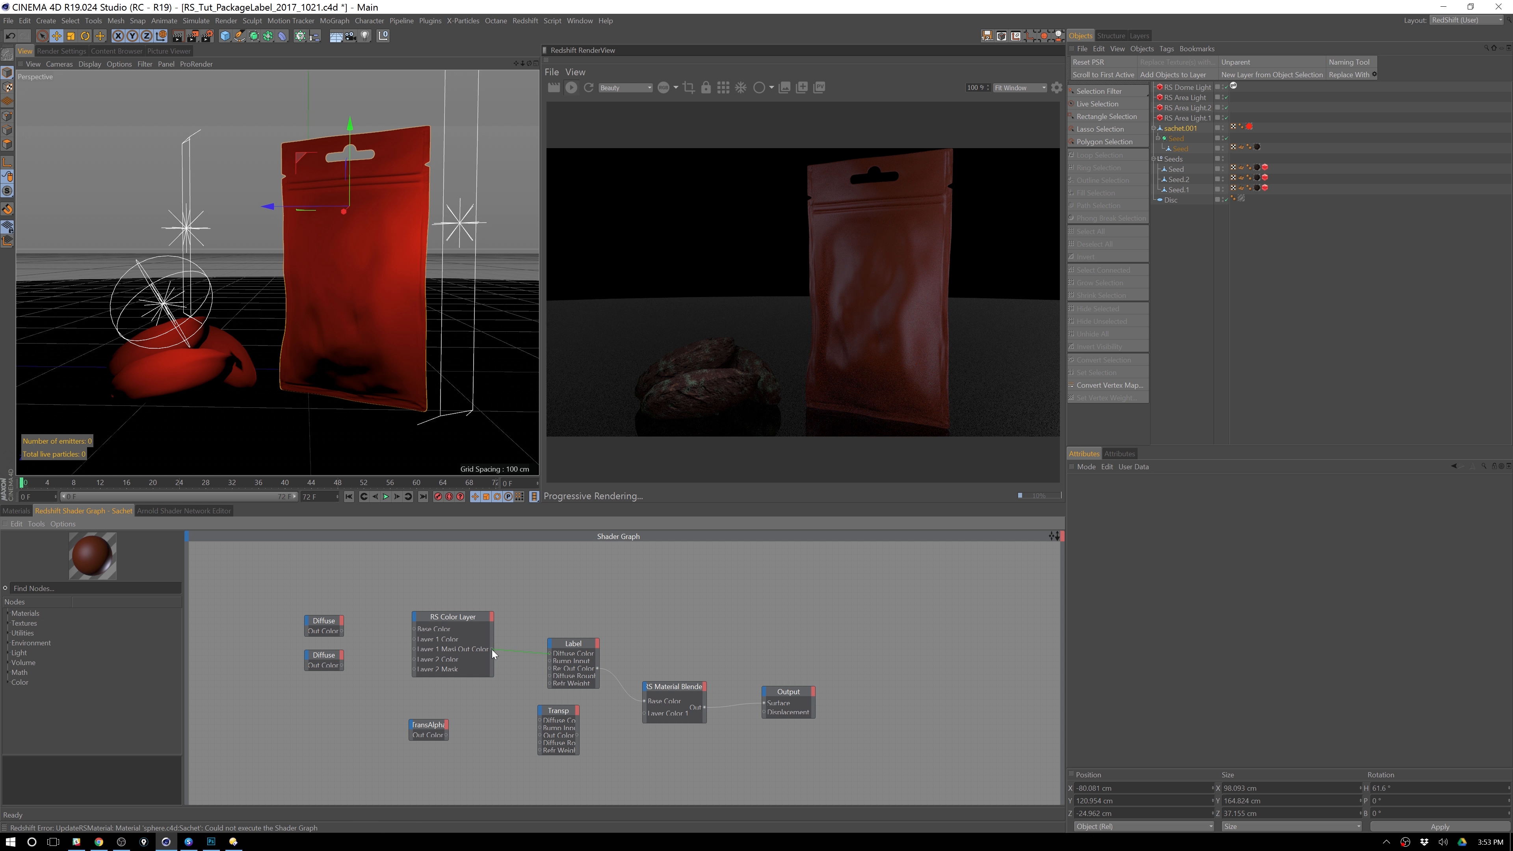
pyautogui.click(343, 633)
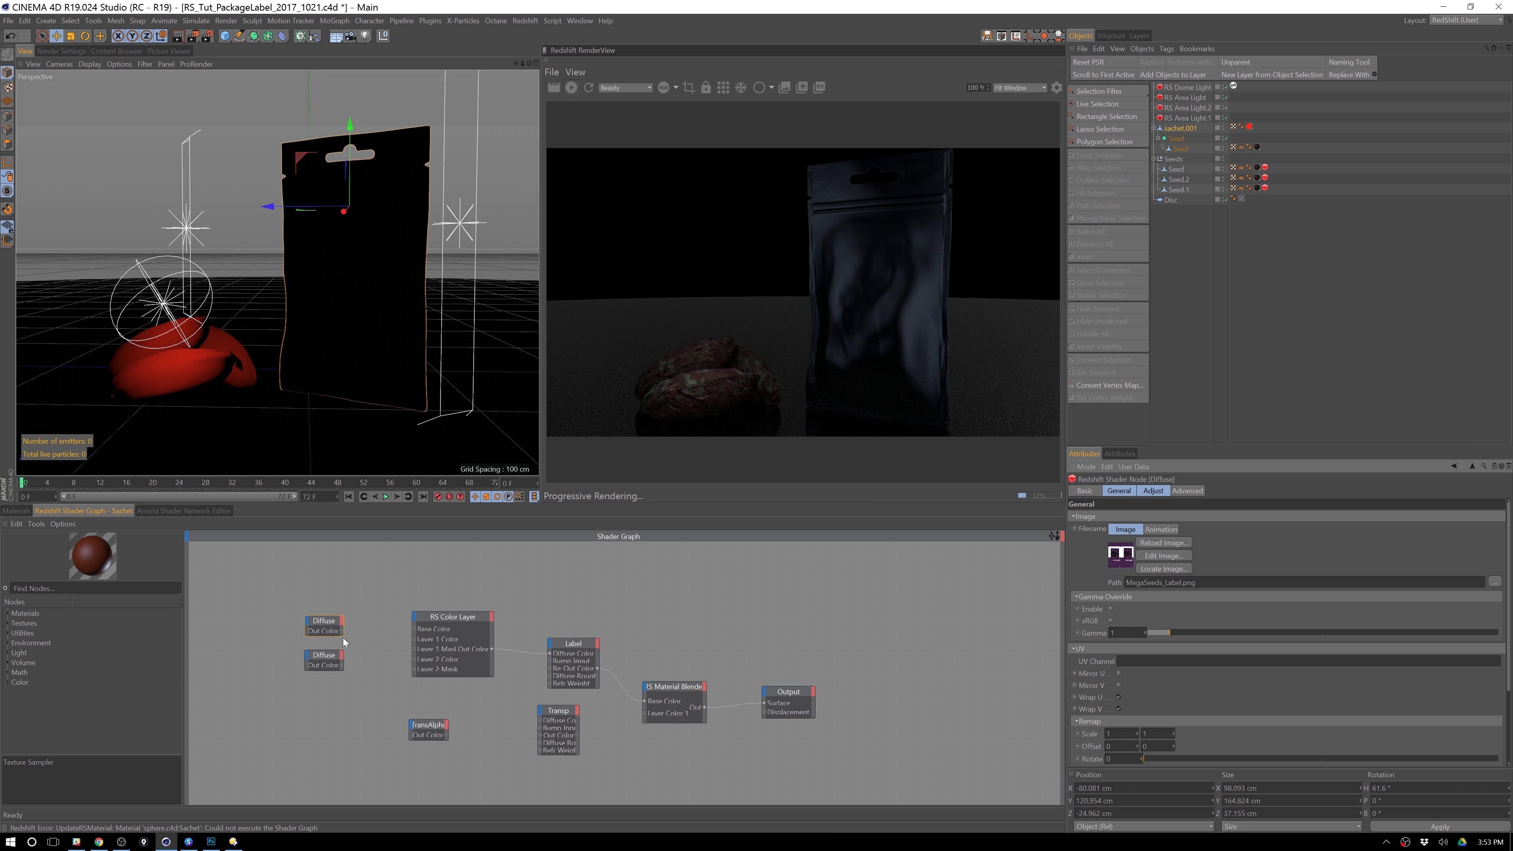
pyautogui.click(343, 631)
pyautogui.click(411, 631)
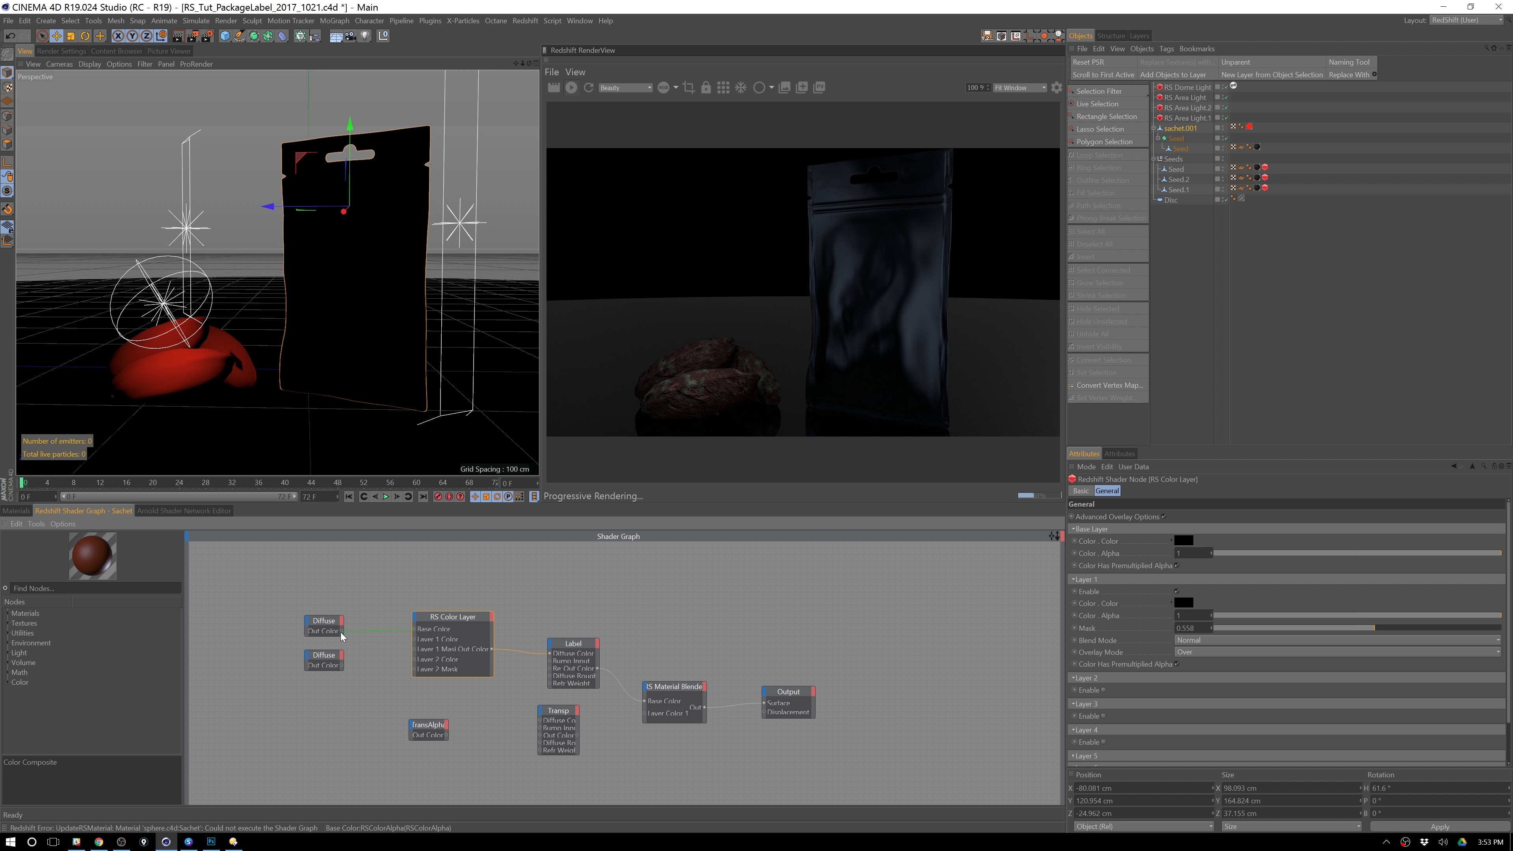
pyautogui.moveTo(342, 632); pyautogui.dragTo(298, 645)
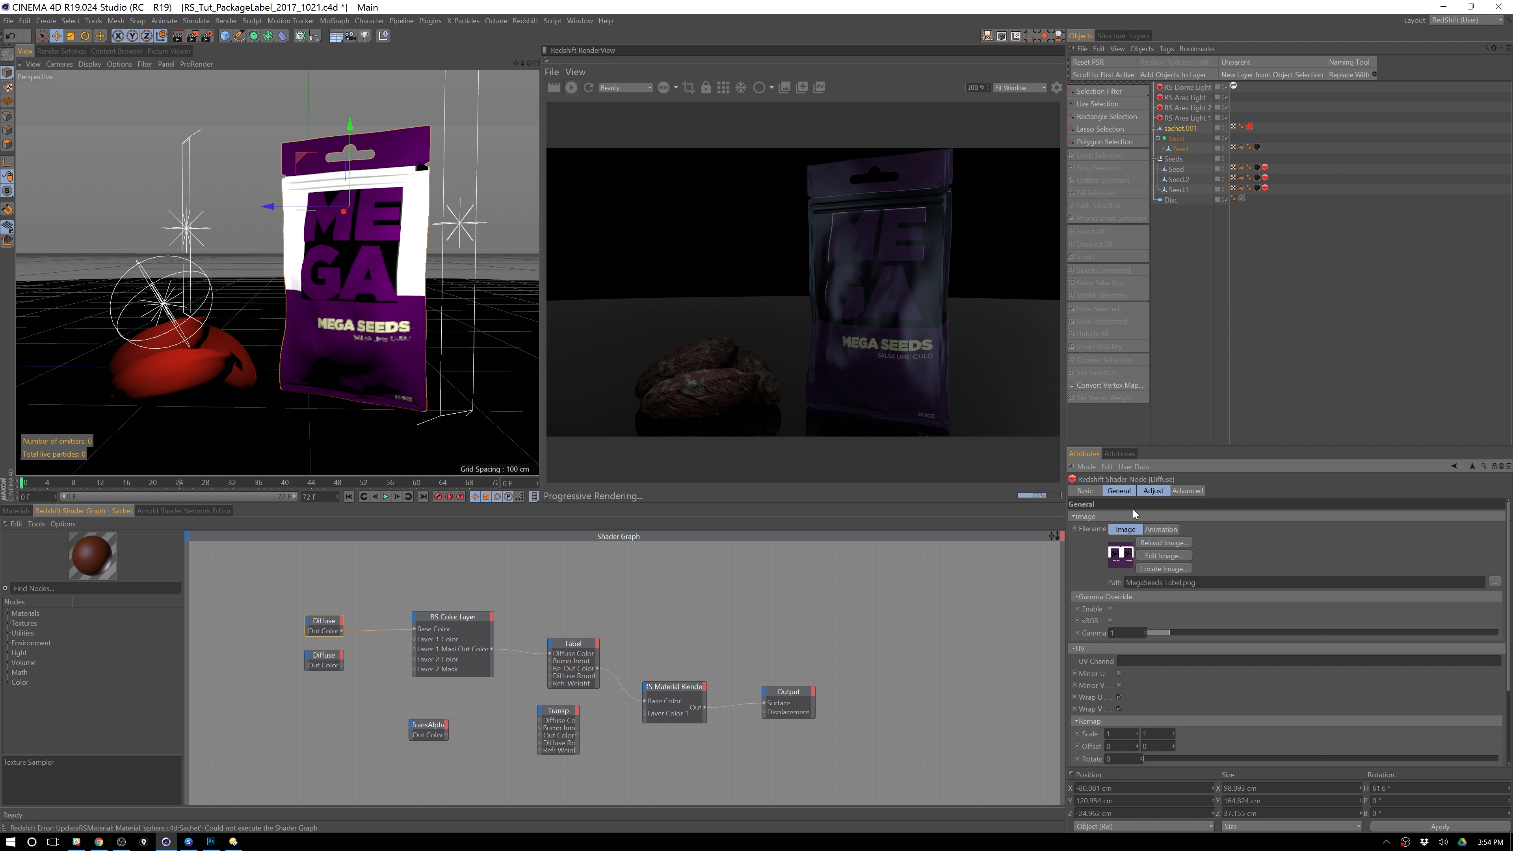
# - In the RS Color Layer node, disable Layer 1 and turn off the base layer's Color Has Premultiplied Alpha option
pyautogui.click(466, 673)
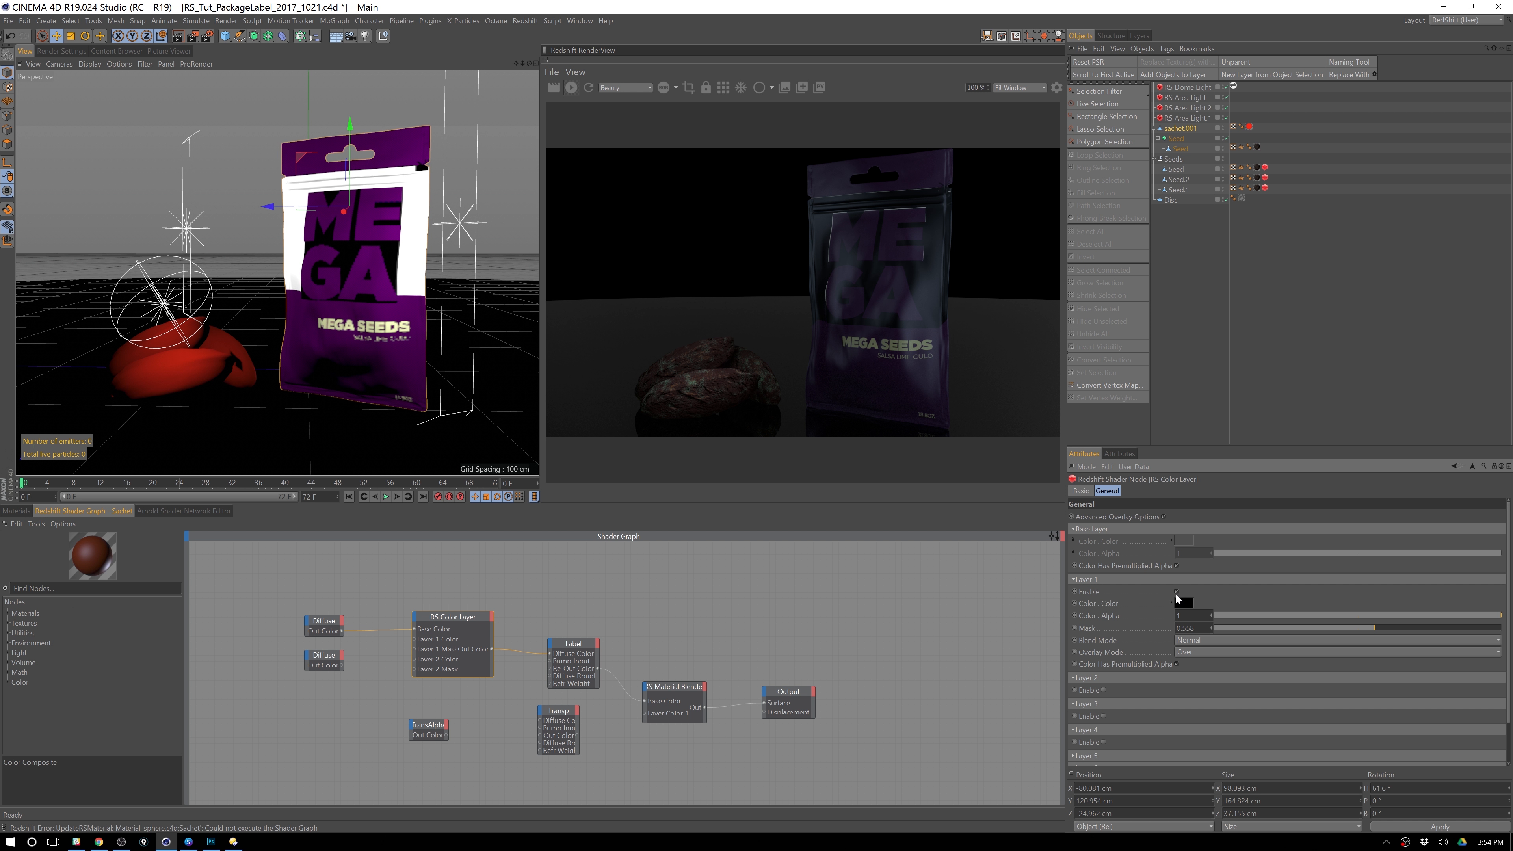
pyautogui.click(1176, 591)
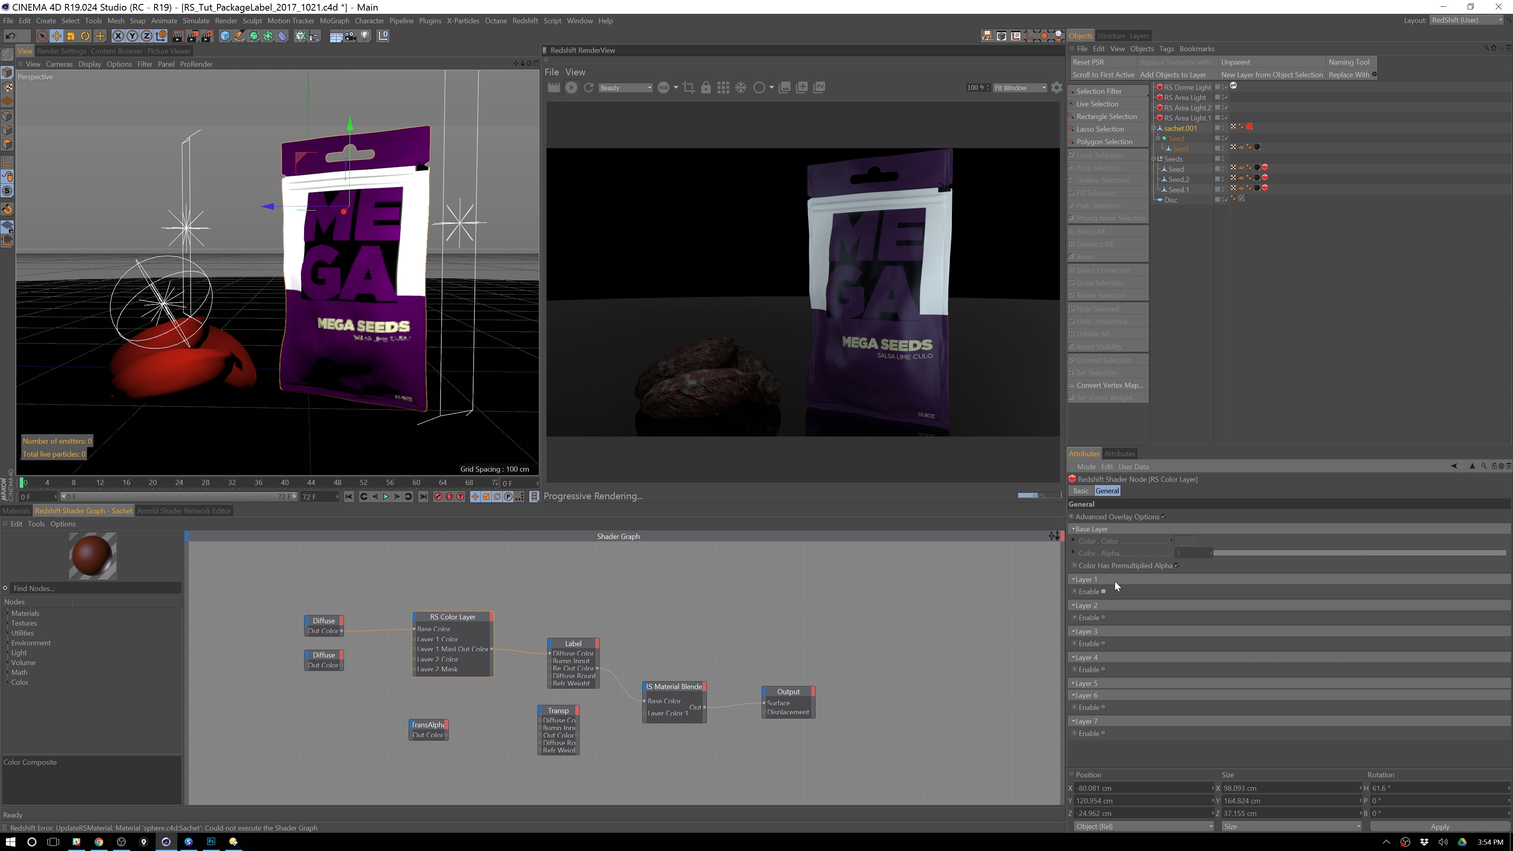
pyautogui.click(1164, 517)
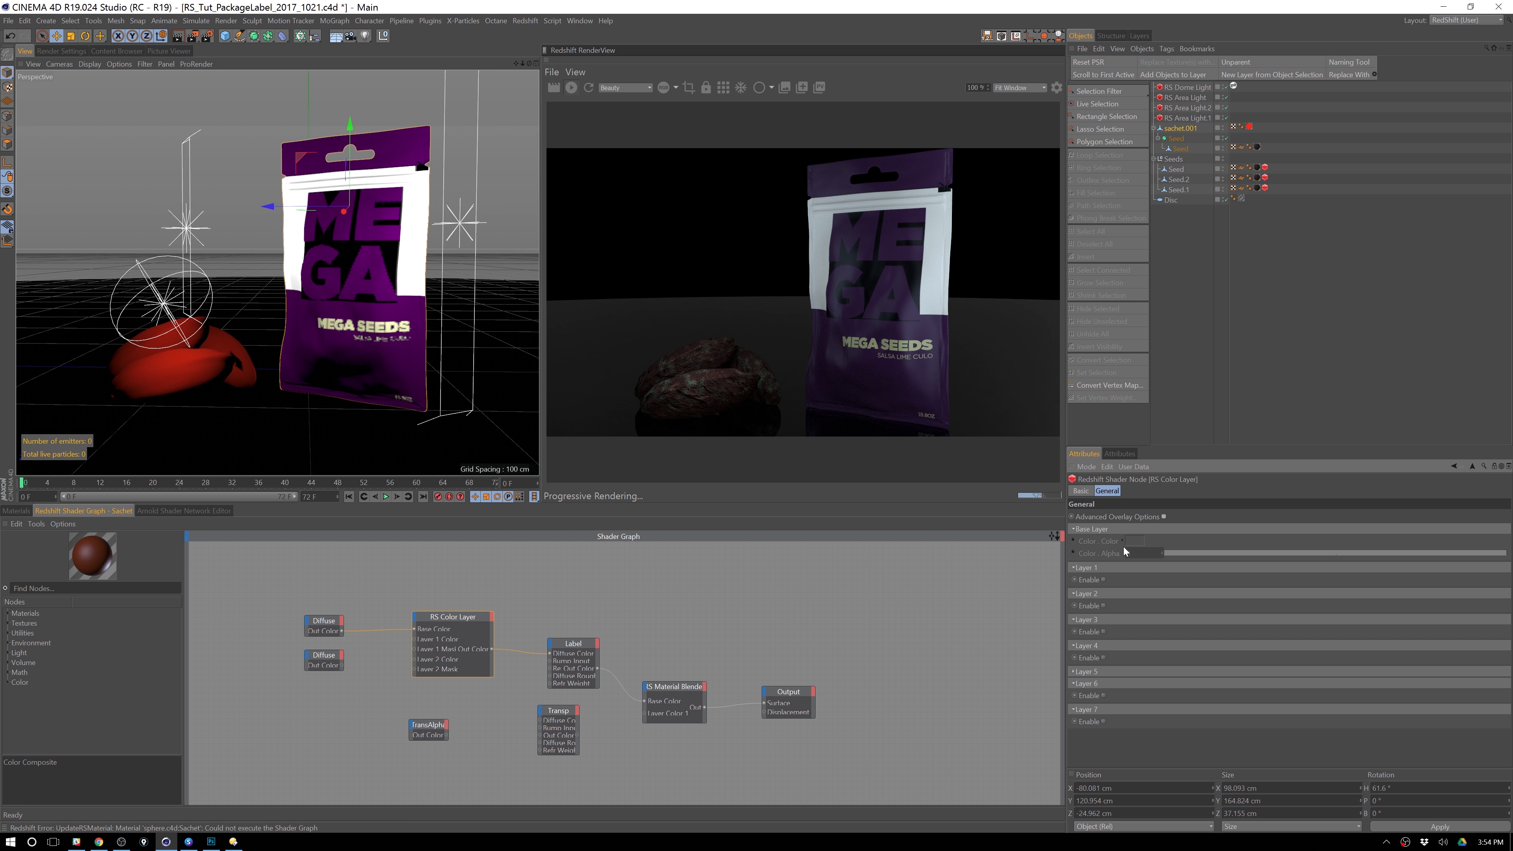
pyautogui.click(1163, 517)
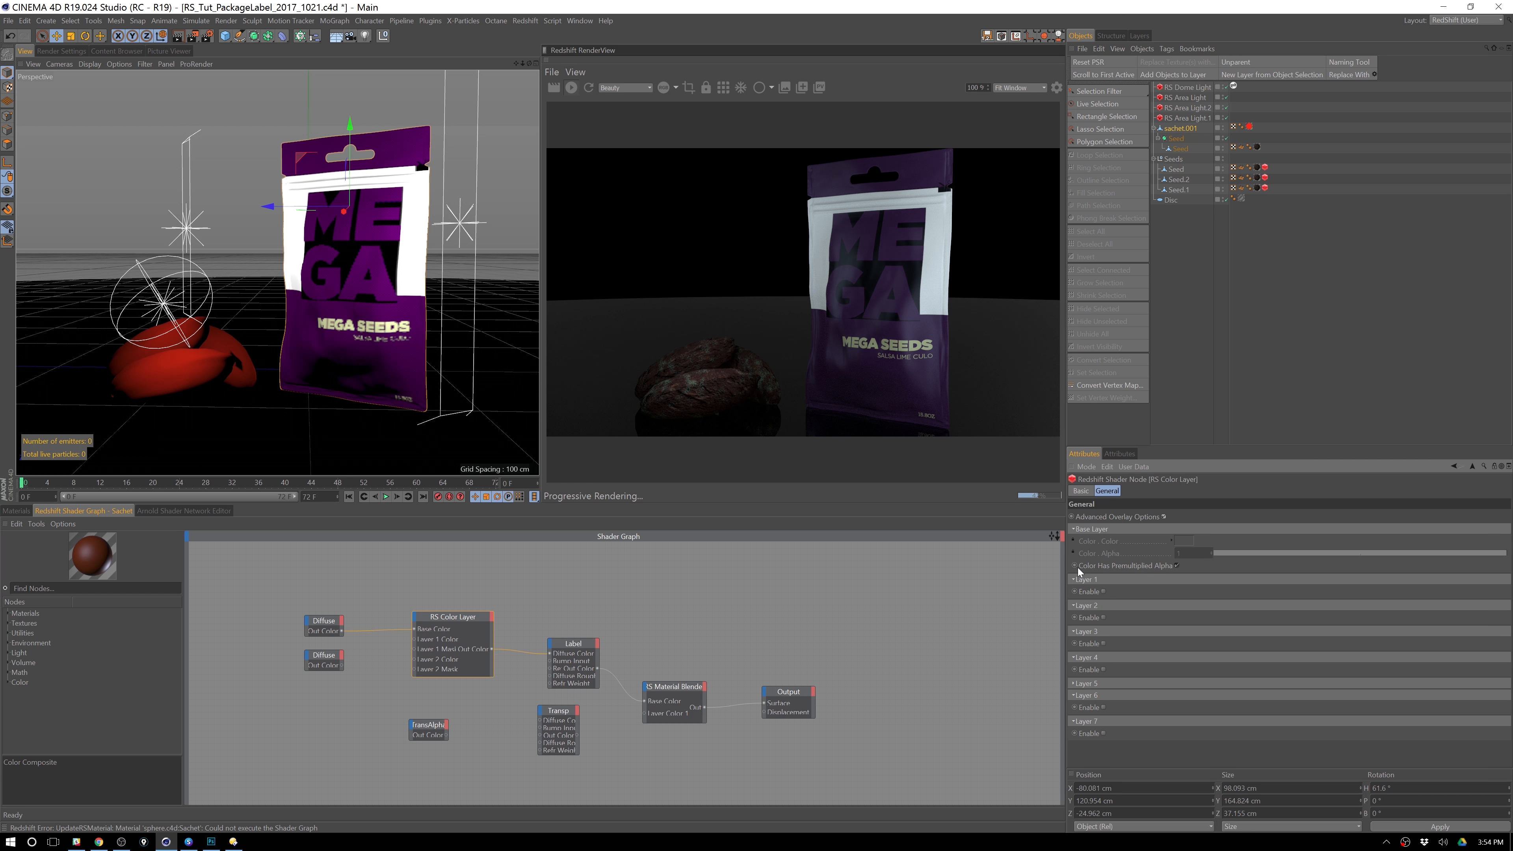
pyautogui.click(1176, 565)
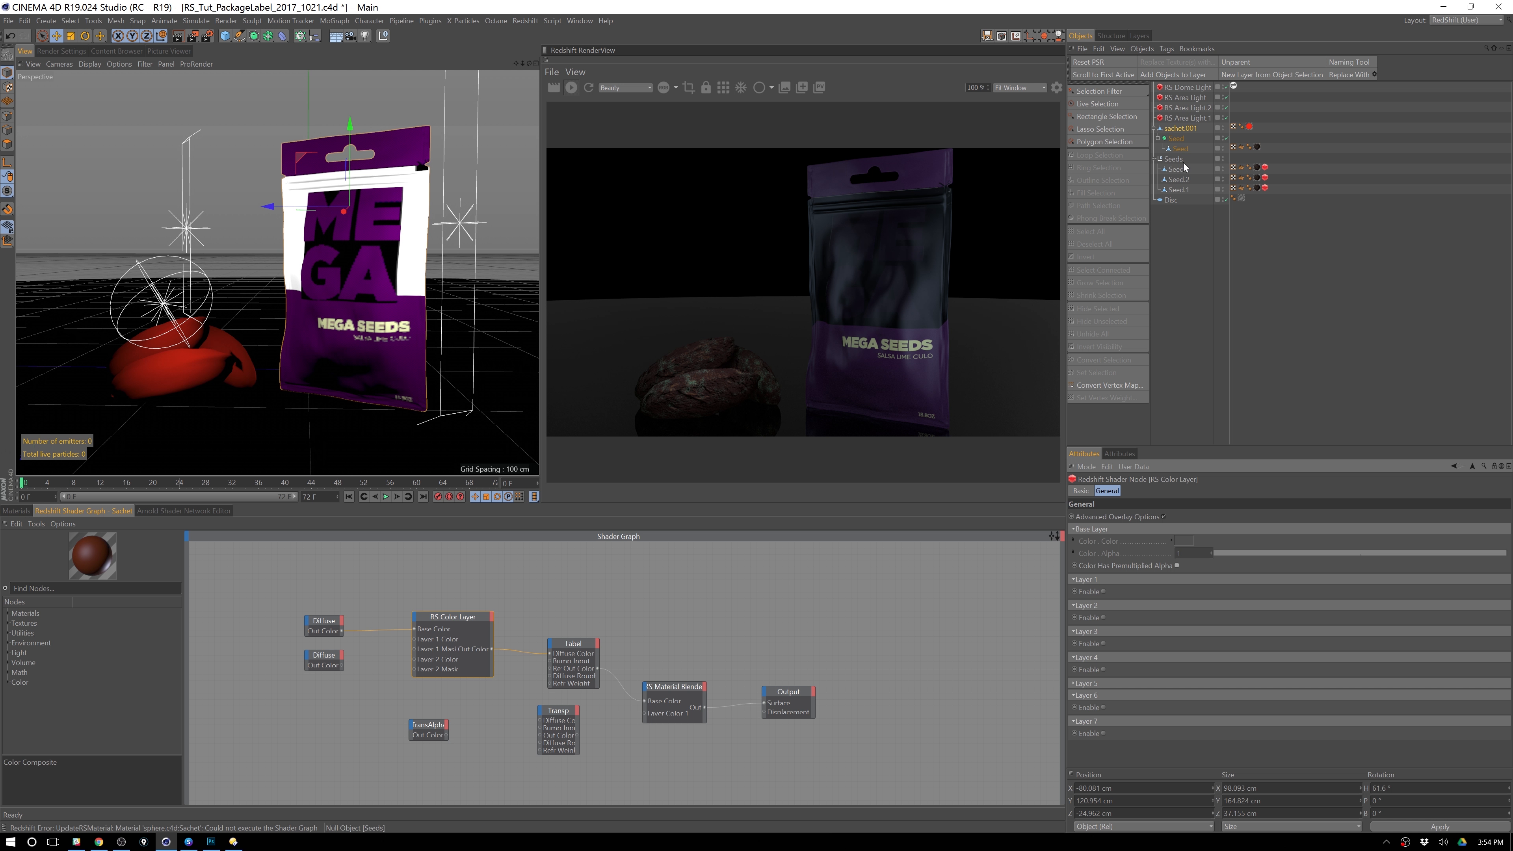
# - Move the seed inside the package out beside the pouch, and undo that move
pyautogui.click(269, 325)
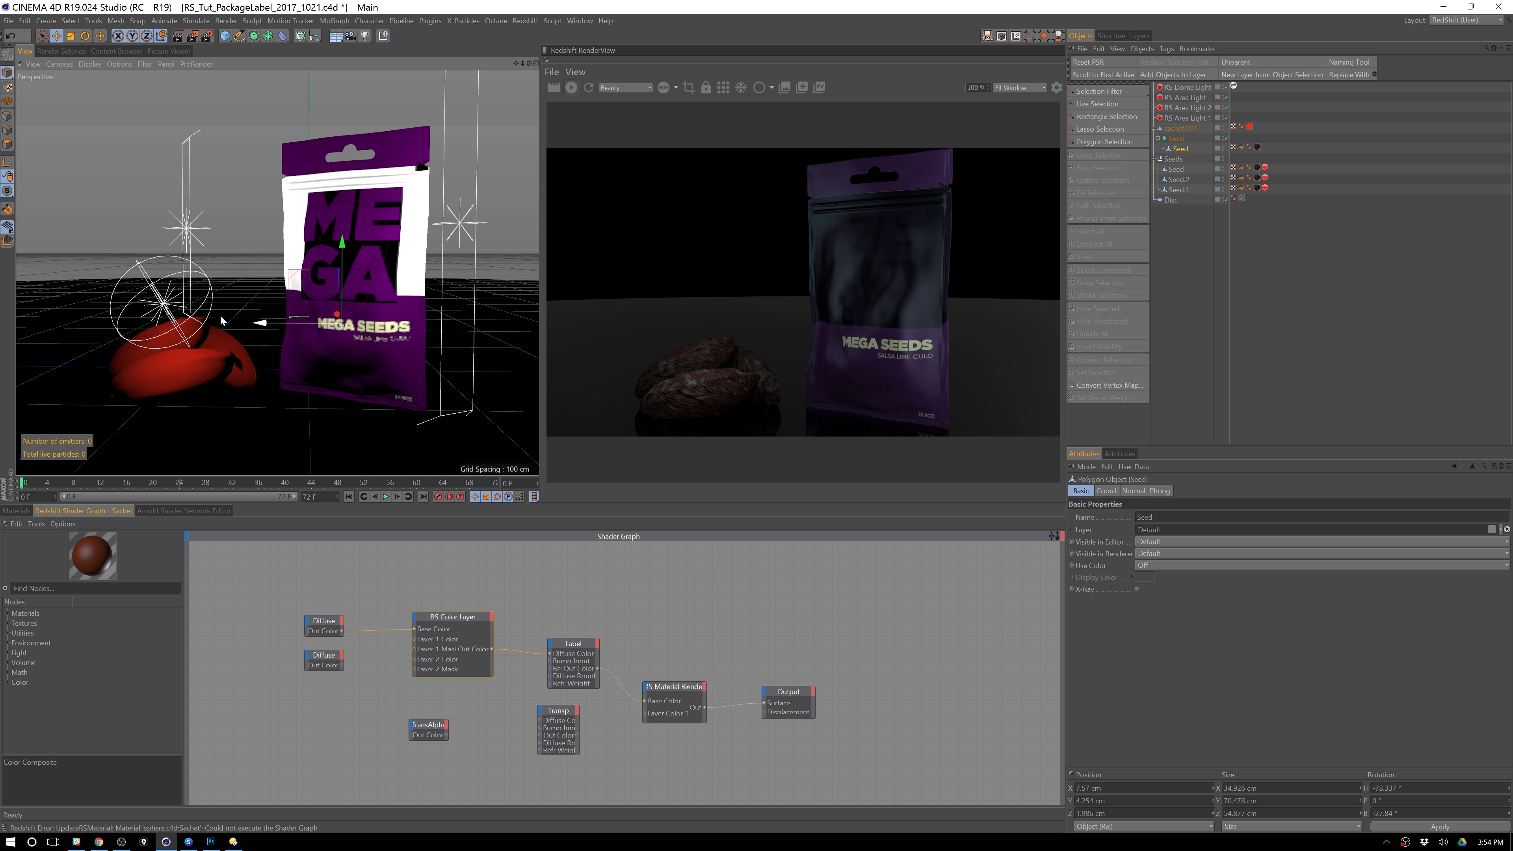
pyautogui.moveTo(194, 321); pyautogui.dragTo(256, 286)
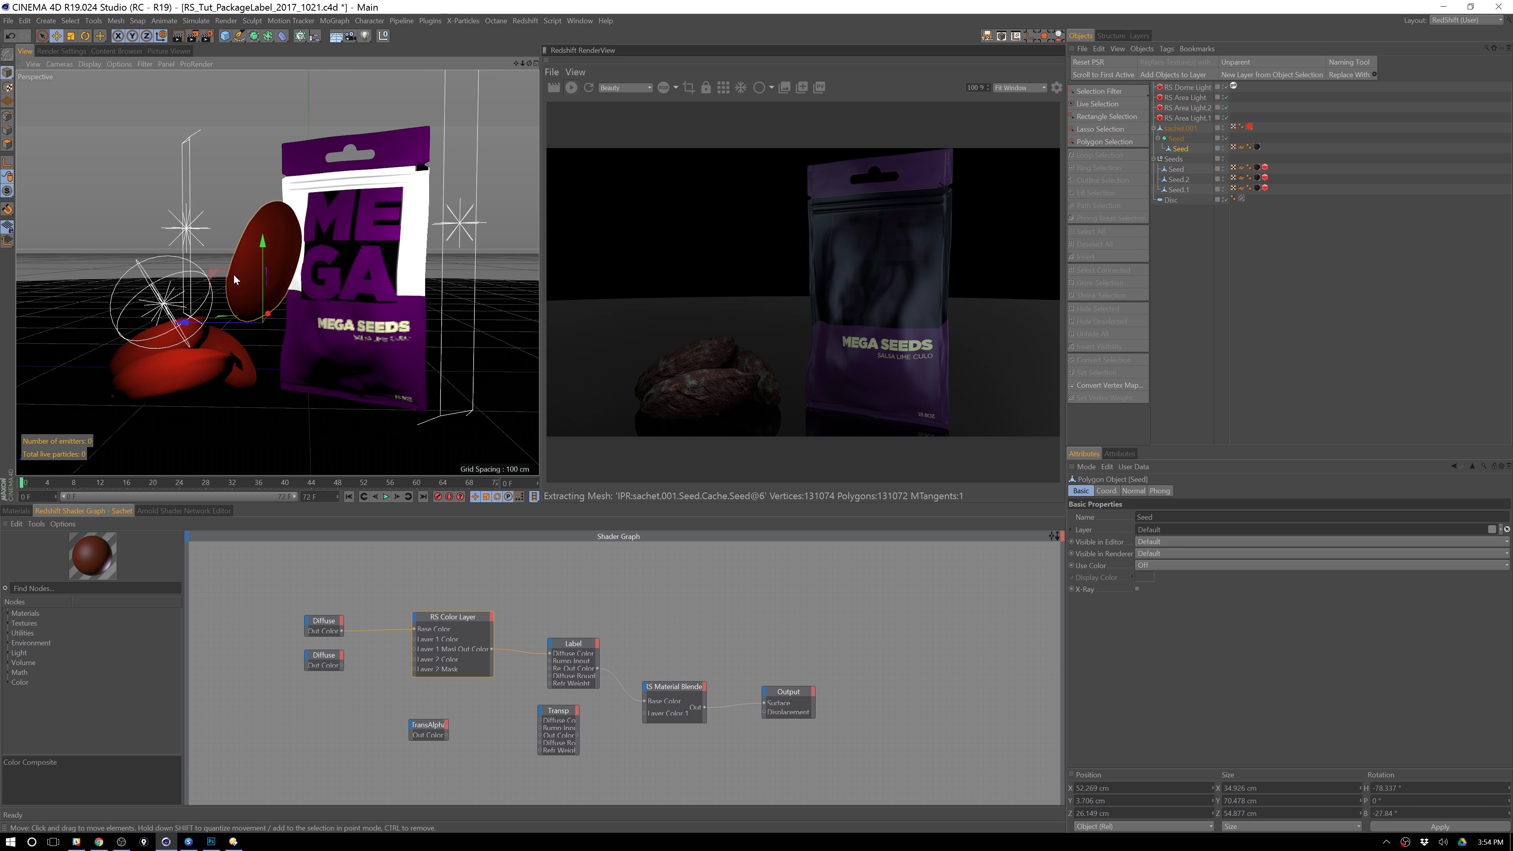
pyautogui.hotkey('ctrl', 'z')
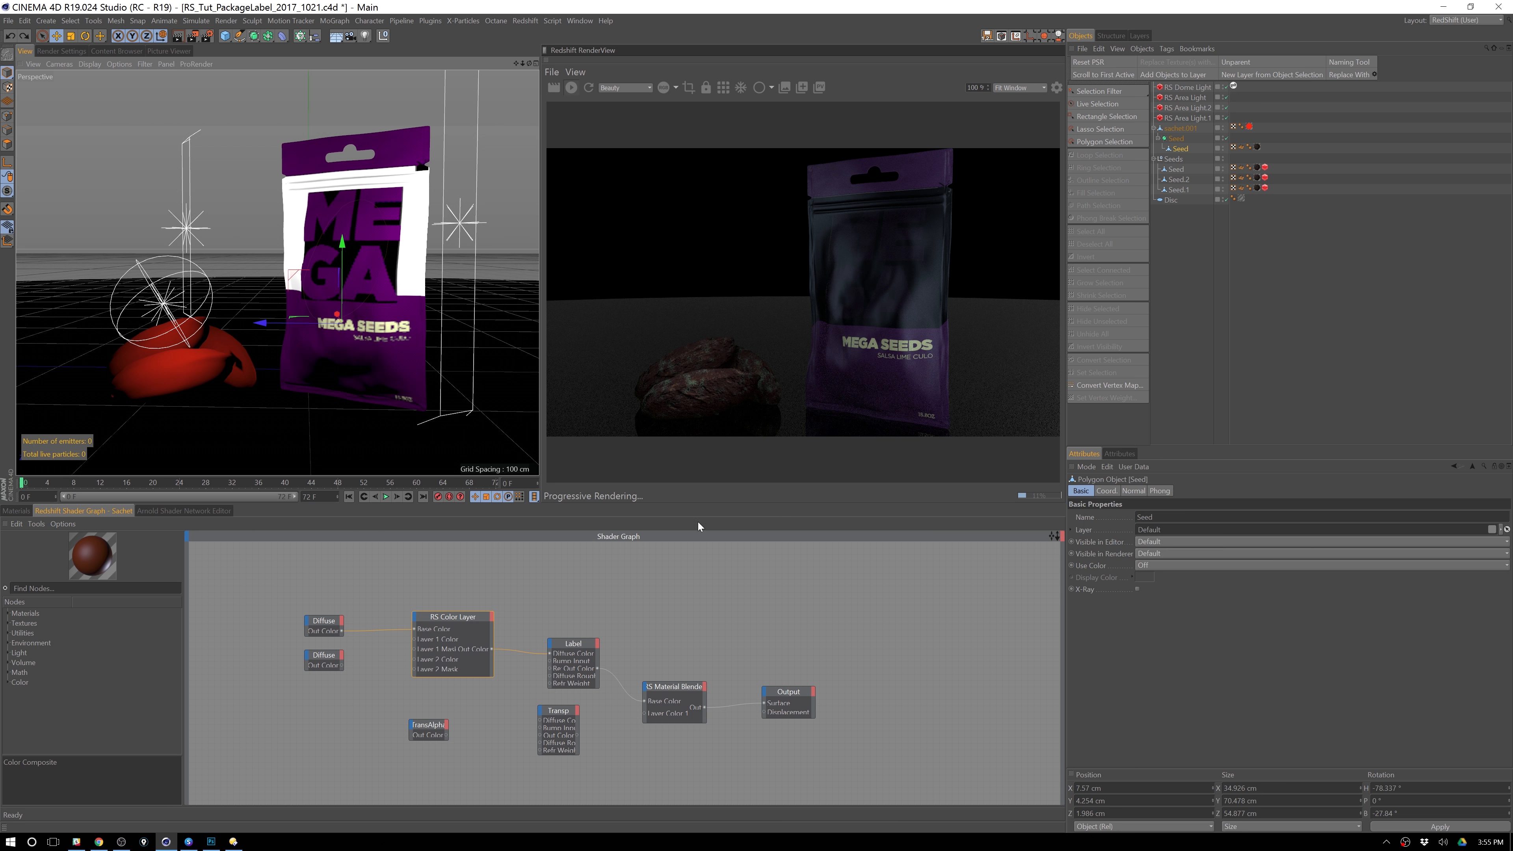
# - Connect Transp's Out Color to the RS Material Blender's Base Color and set Transp's refraction weight to 0.709
pyautogui.click(577, 732)
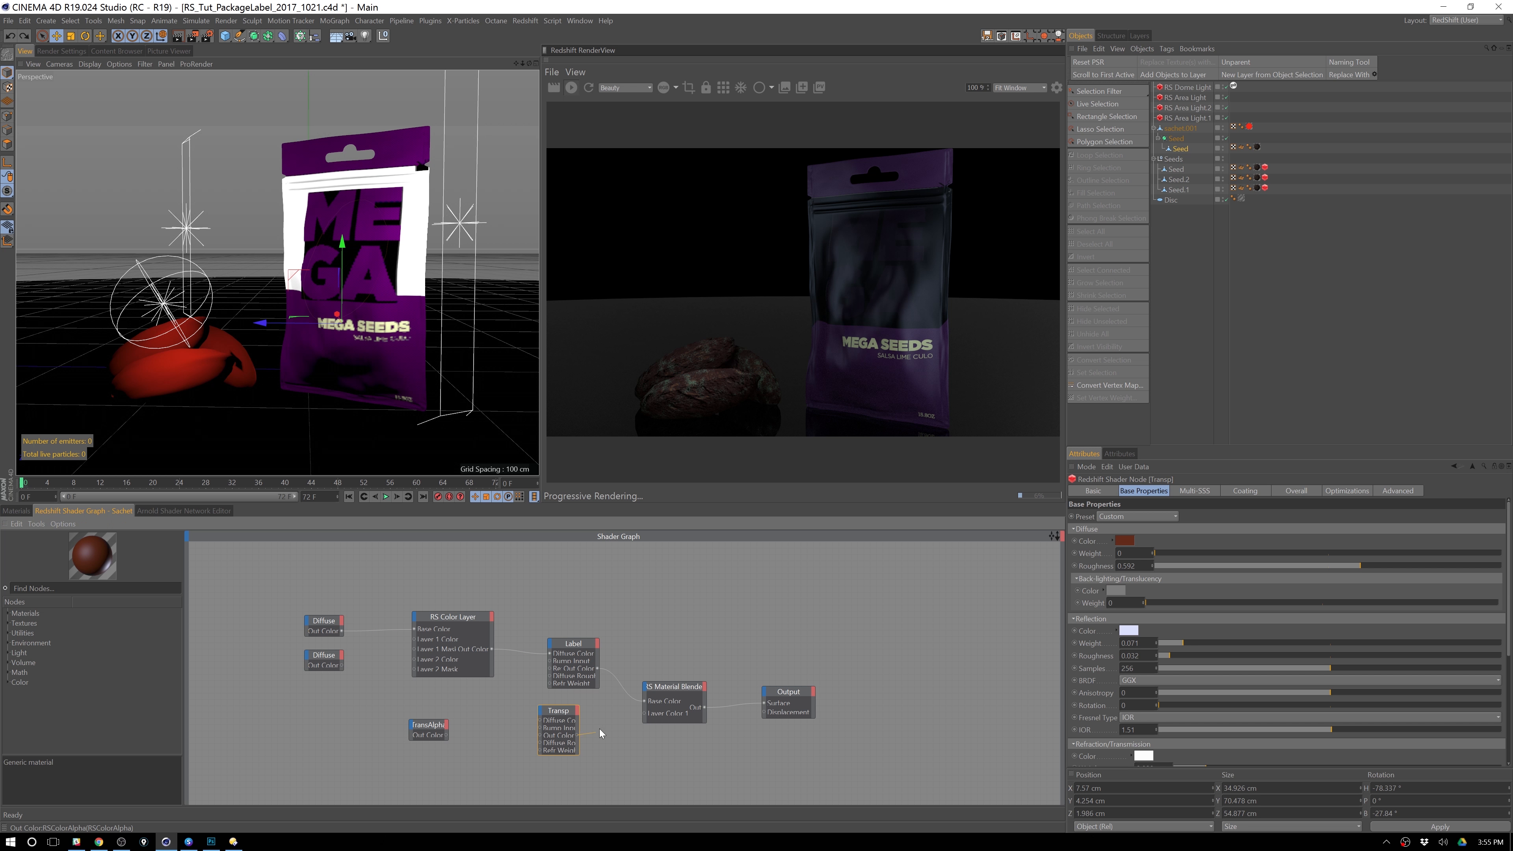
pyautogui.moveTo(640, 707); pyautogui.dragTo(645, 701)
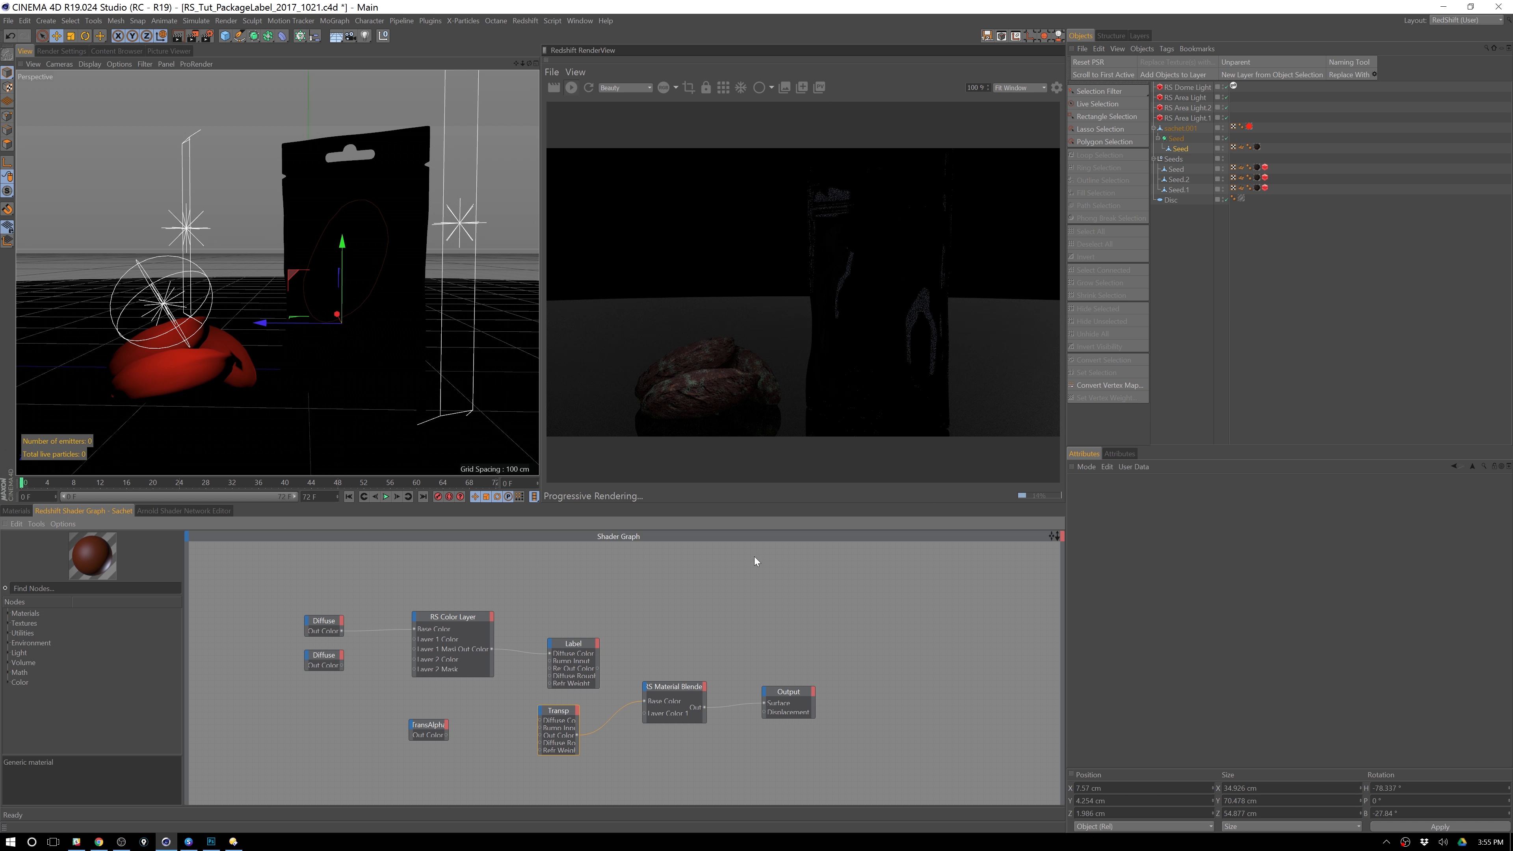
pyautogui.click(558, 711)
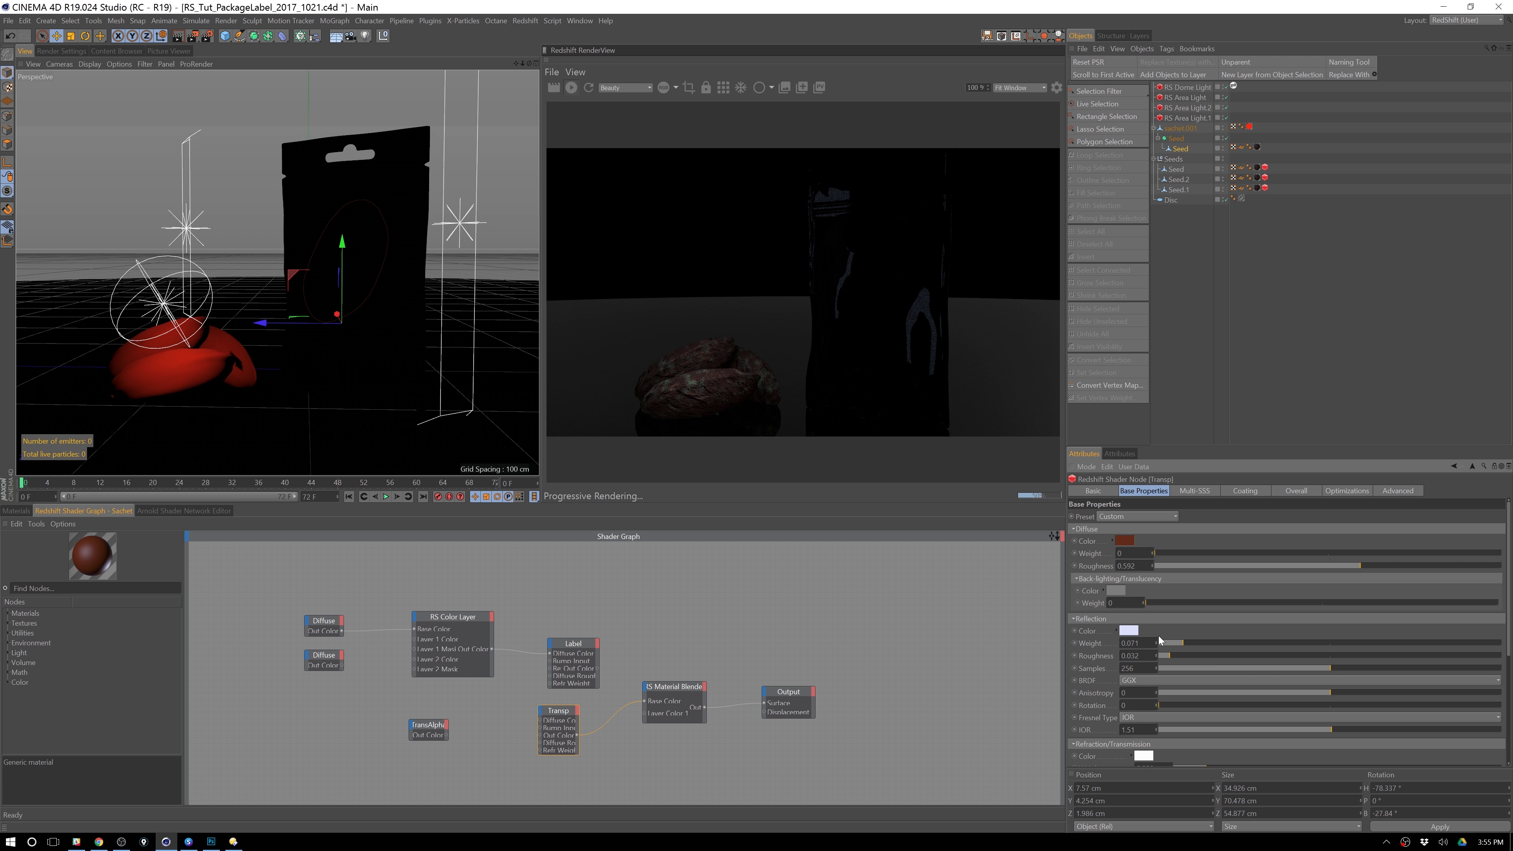
pyautogui.moveTo(1509, 604); pyautogui.dragTo(1509, 684)
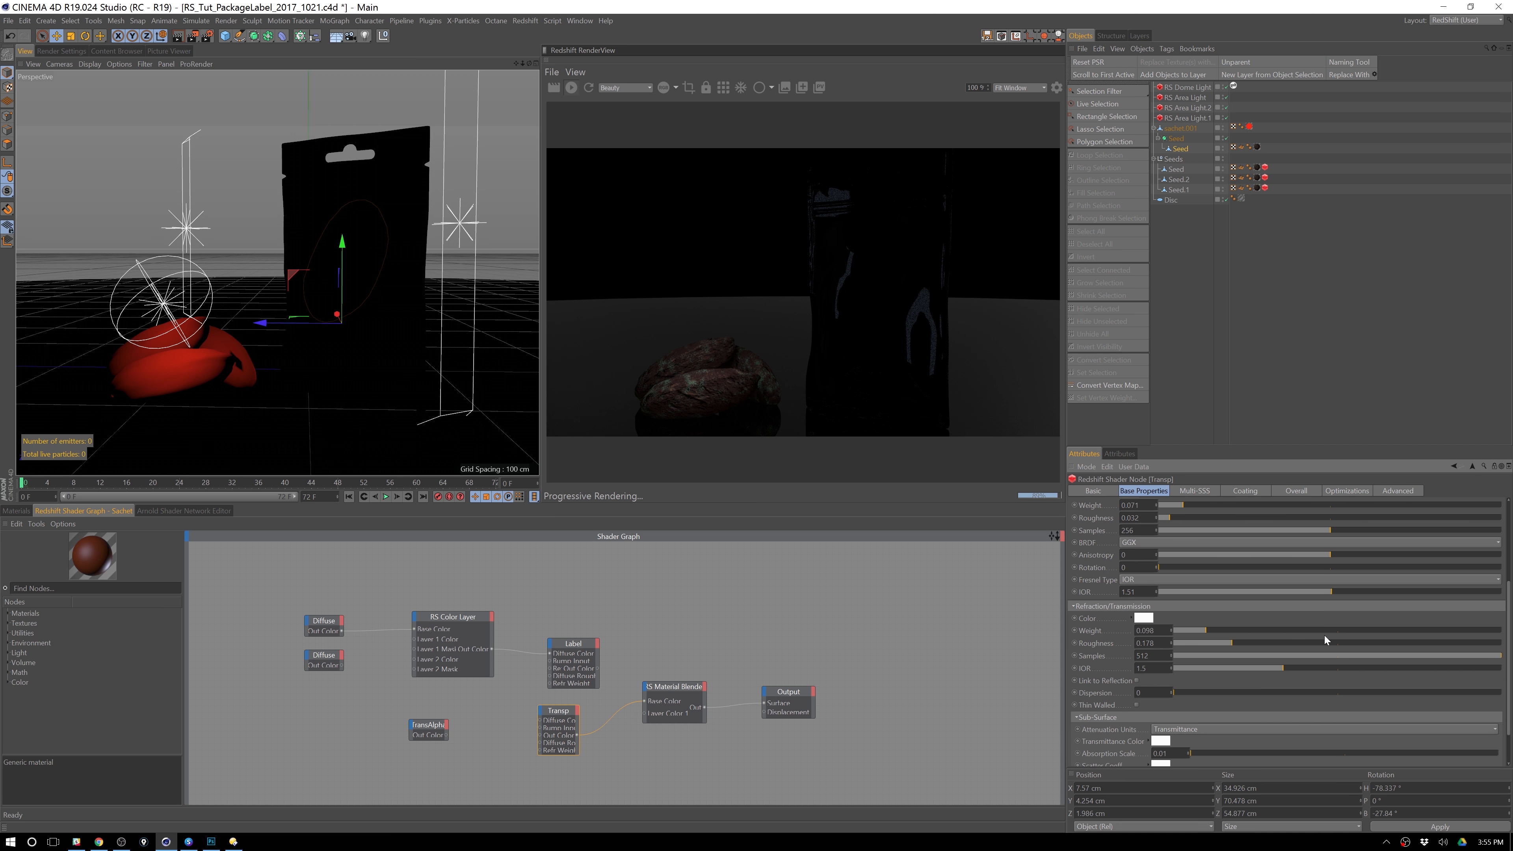
pyautogui.click(1343, 632)
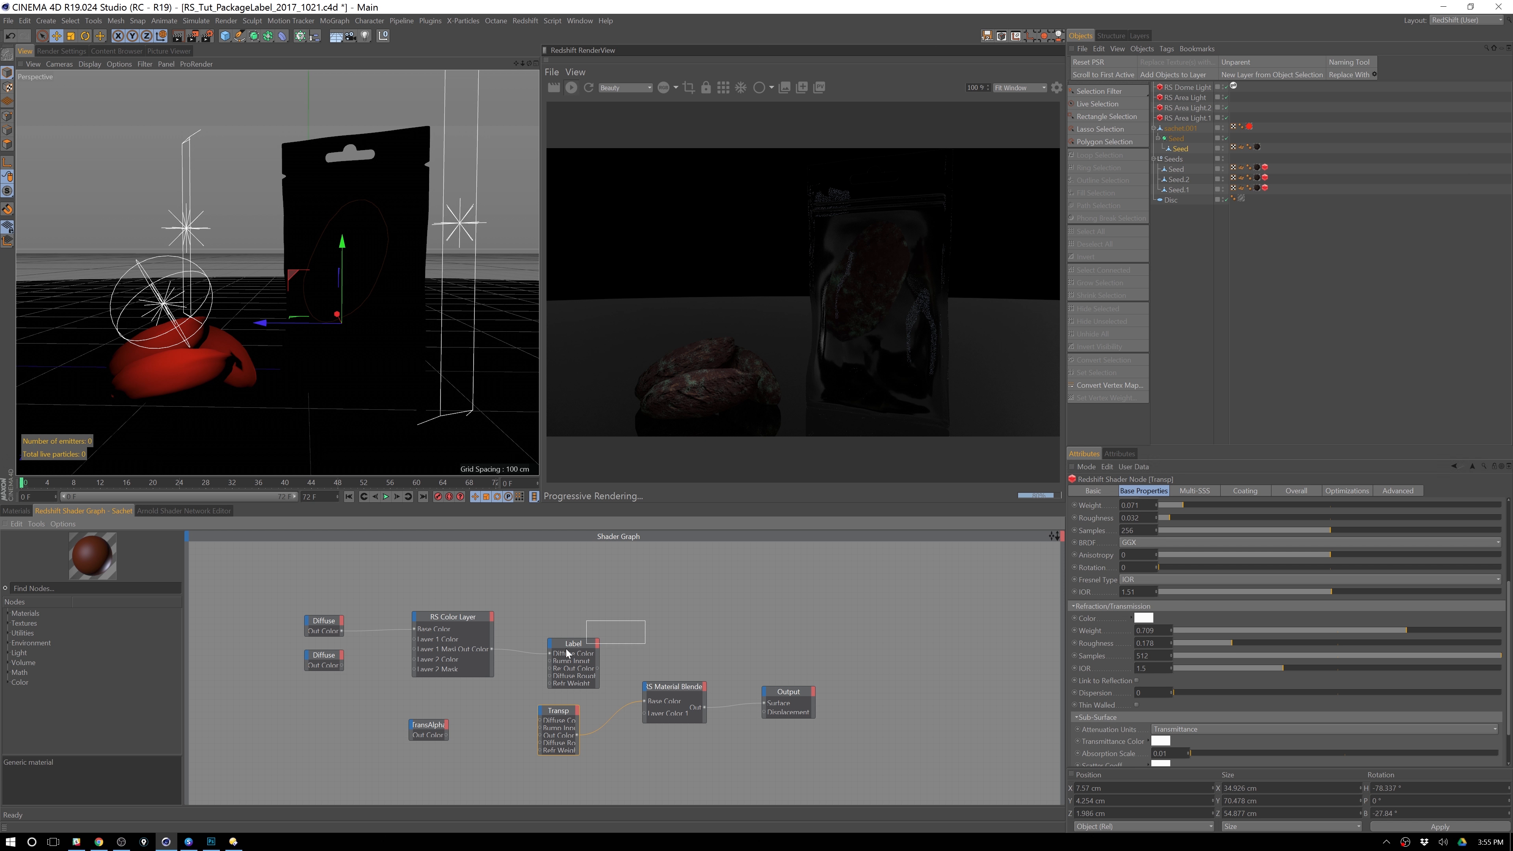
# - Connect Label's Out Color to the RS Material Blender's Layer Color 1 and review the Transp material's base properties
pyautogui.click(589, 644)
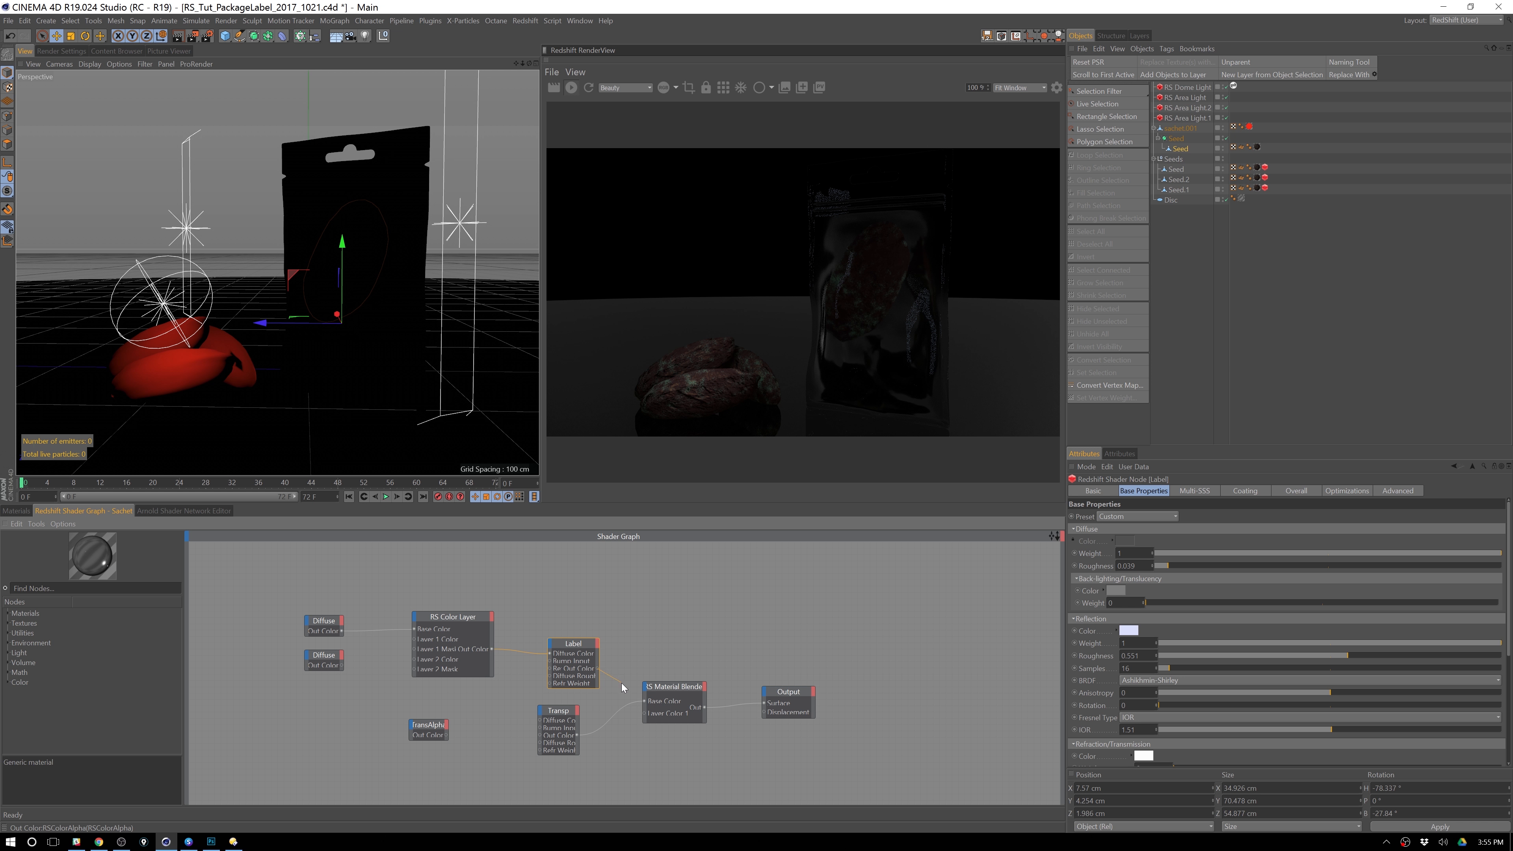
pyautogui.moveTo(645, 717); pyautogui.dragTo(676, 742)
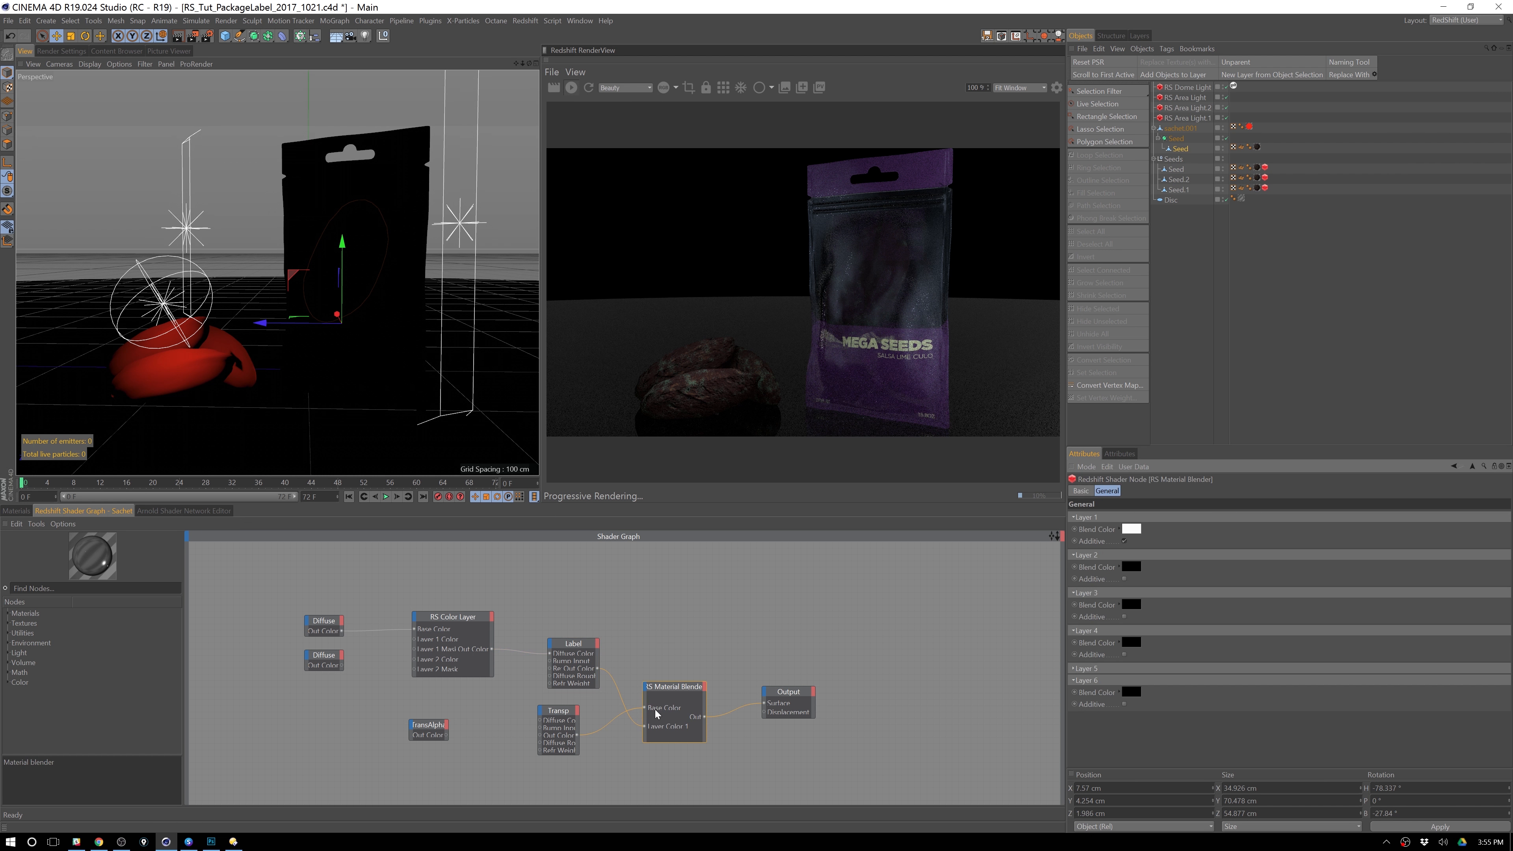
pyautogui.click(573, 737)
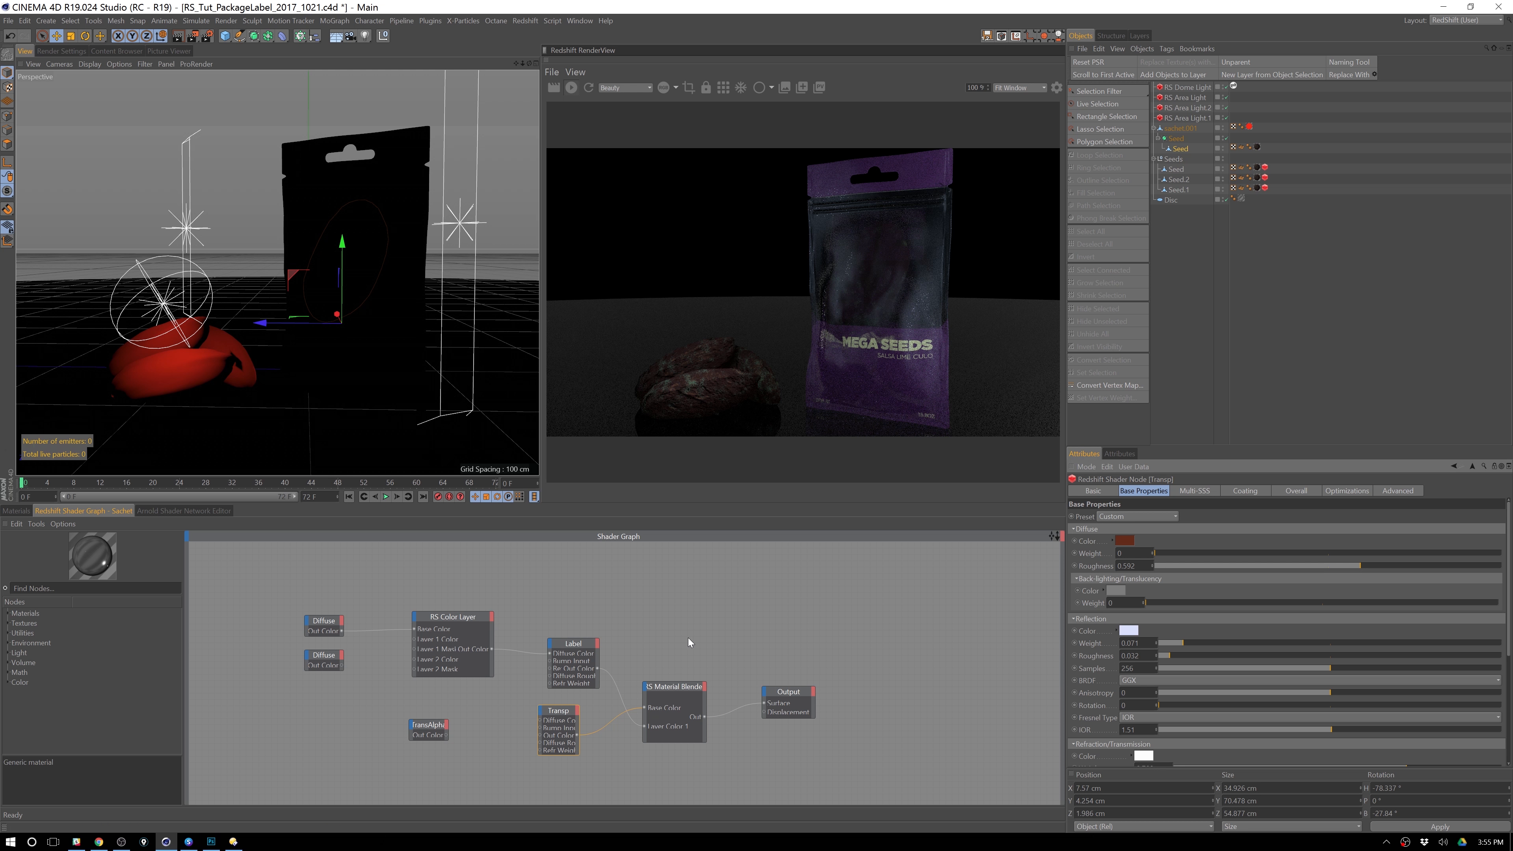
pyautogui.click(671, 632)
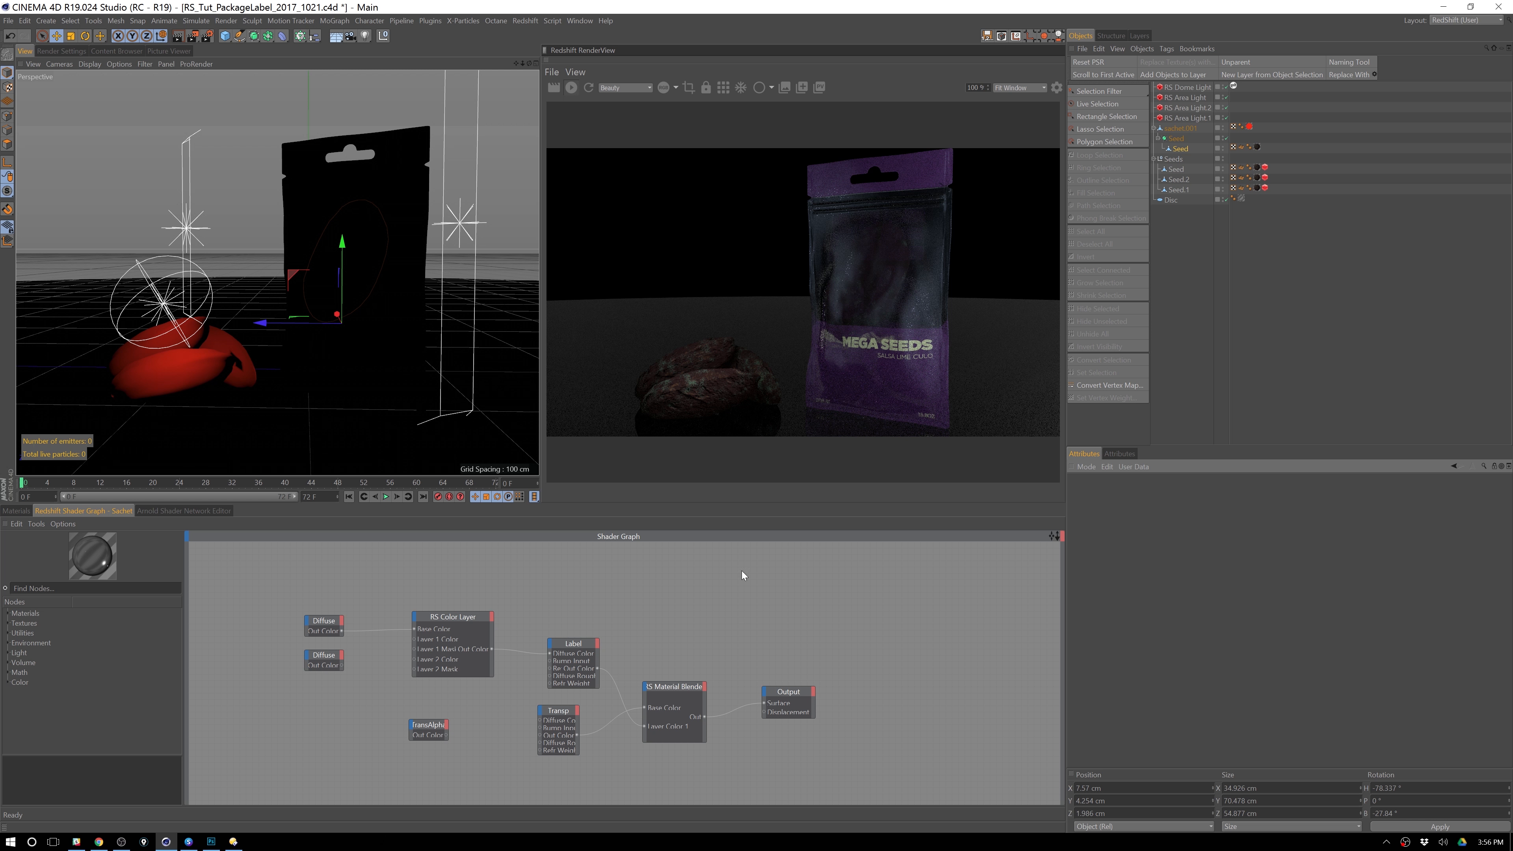
# - Try Layer 1 of the RS Material Blender with Additive on and a black Blend Color, and restore Additive off and white
pyautogui.click(689, 714)
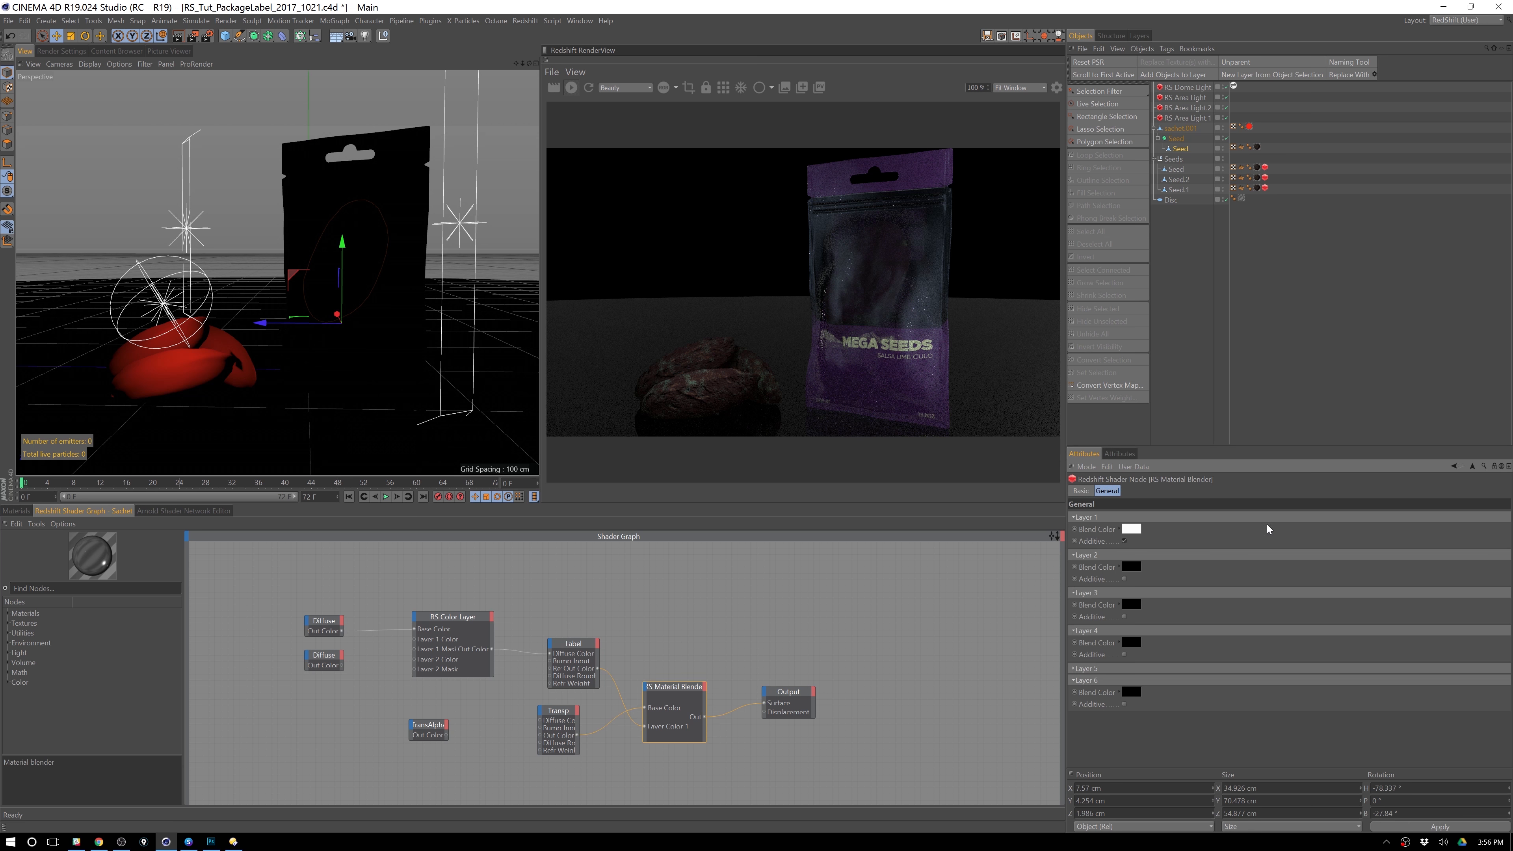
pyautogui.click(1123, 541)
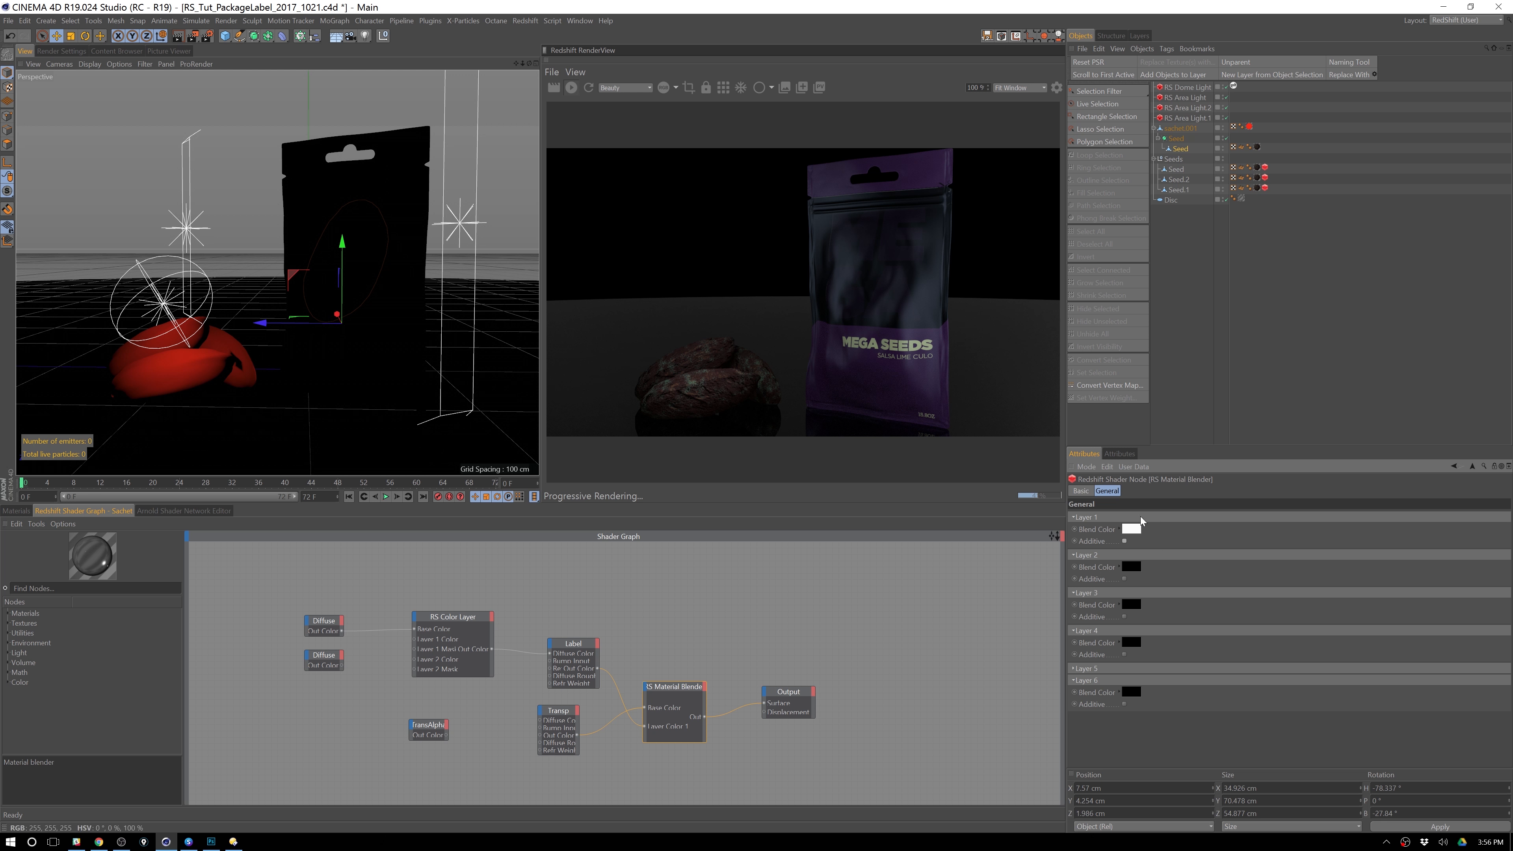
pyautogui.click(1135, 529)
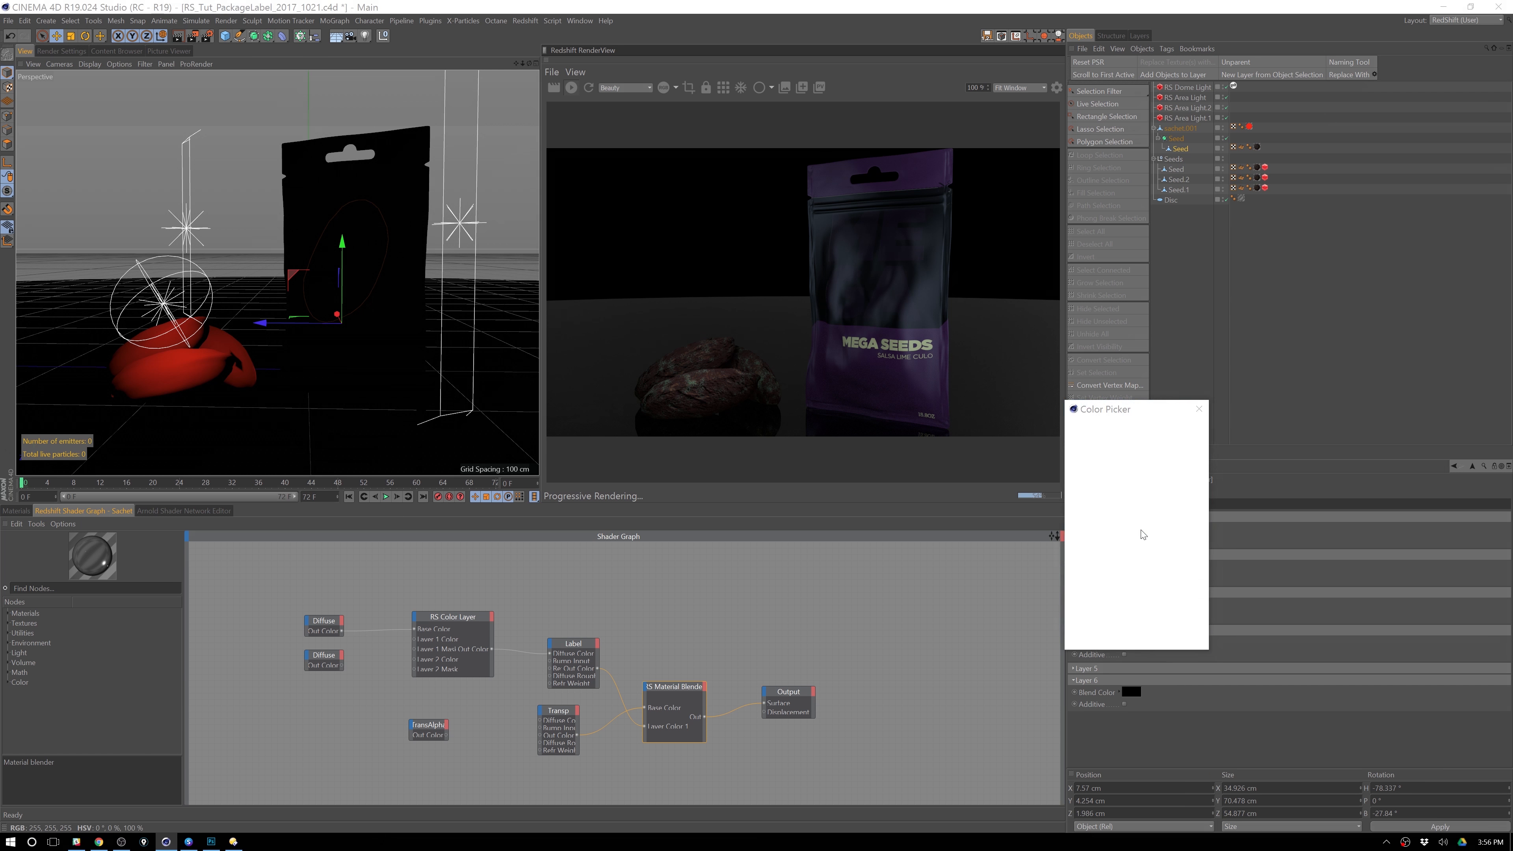
pyautogui.moveTo(1198, 518); pyautogui.dragTo(1112, 513)
pyautogui.click(1116, 630)
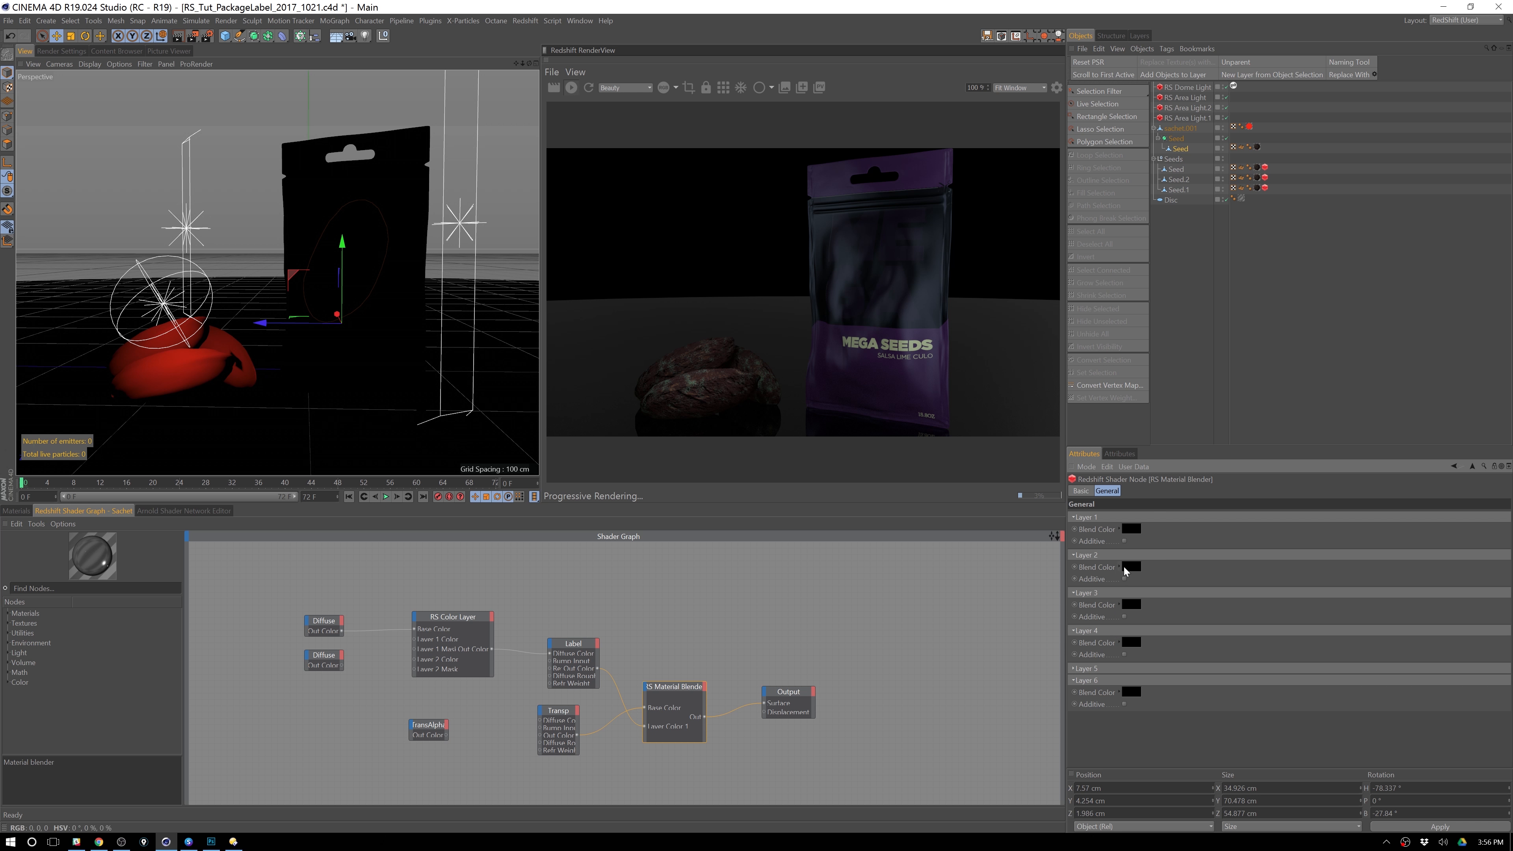
pyautogui.click(1132, 530)
pyautogui.moveTo(1161, 522); pyautogui.dragTo(1253, 532)
pyautogui.click(1115, 636)
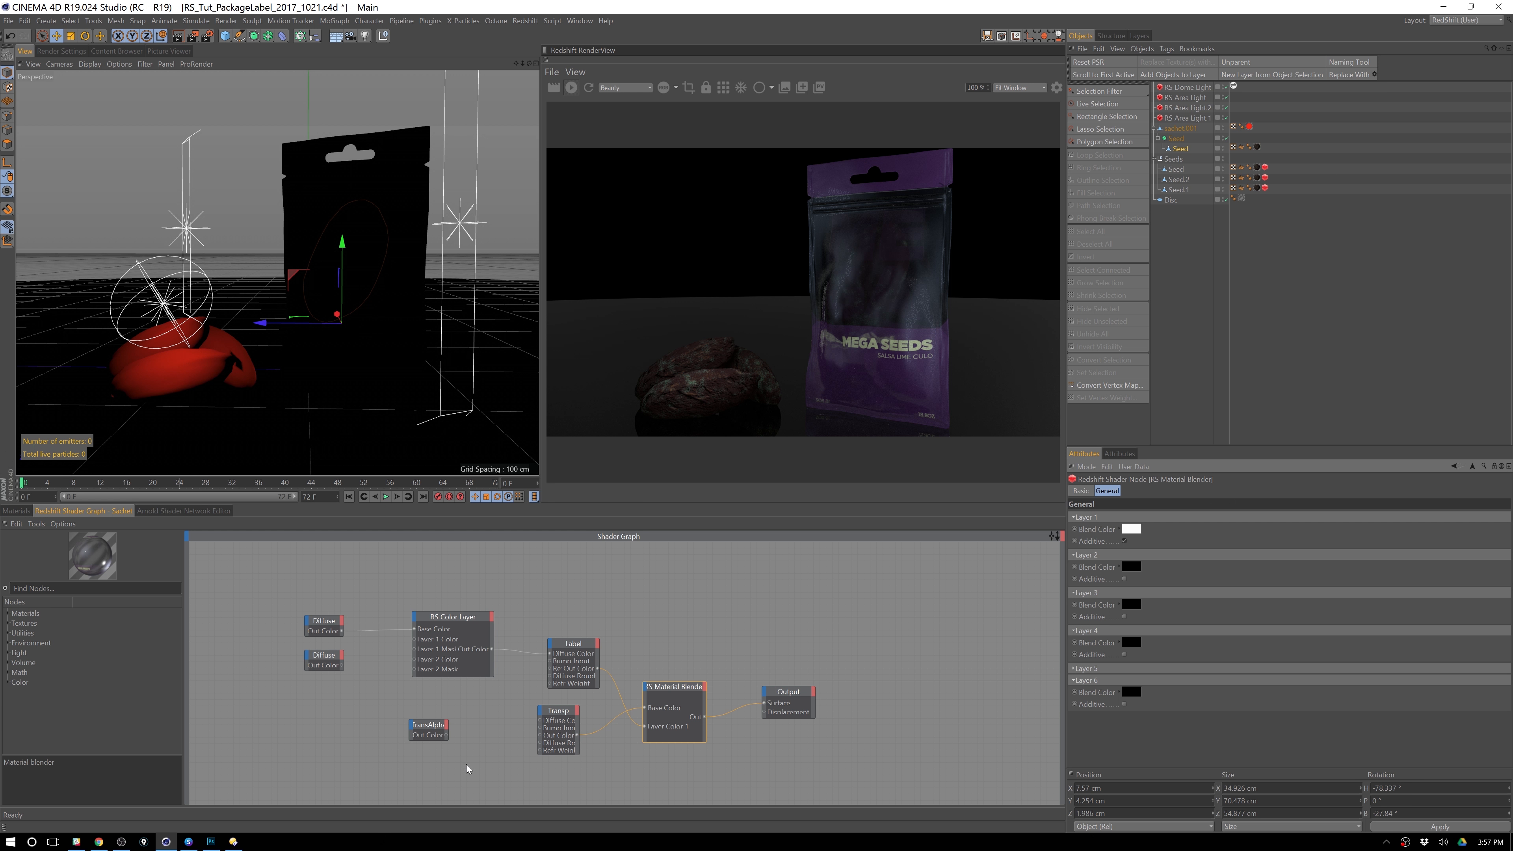
# - Connect the TransAlpha texture's Out Color to the Transp material's refraction weight input
pyautogui.click(427, 725)
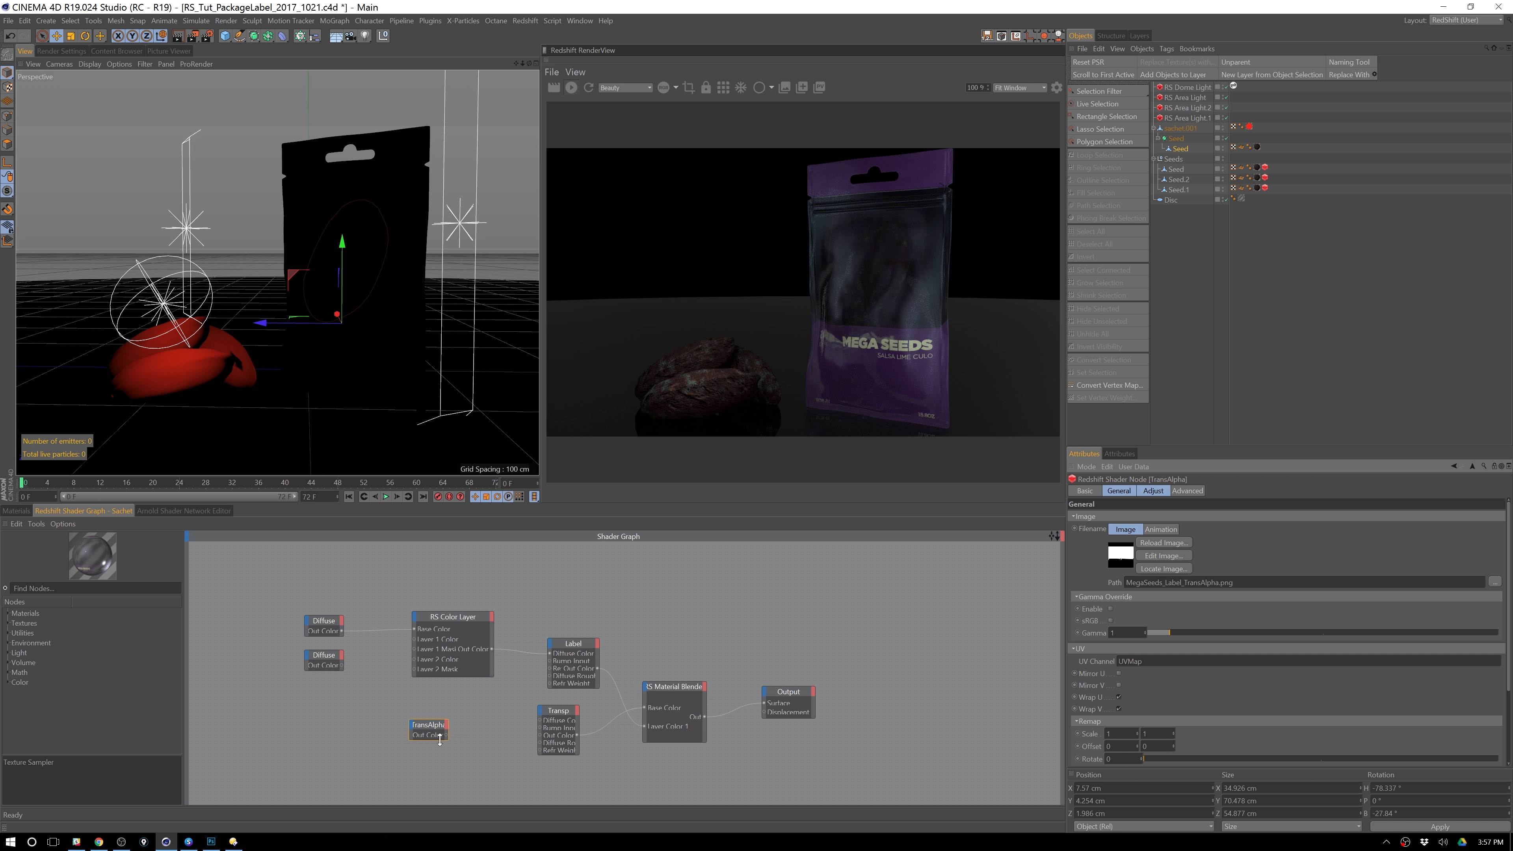
pyautogui.click(560, 711)
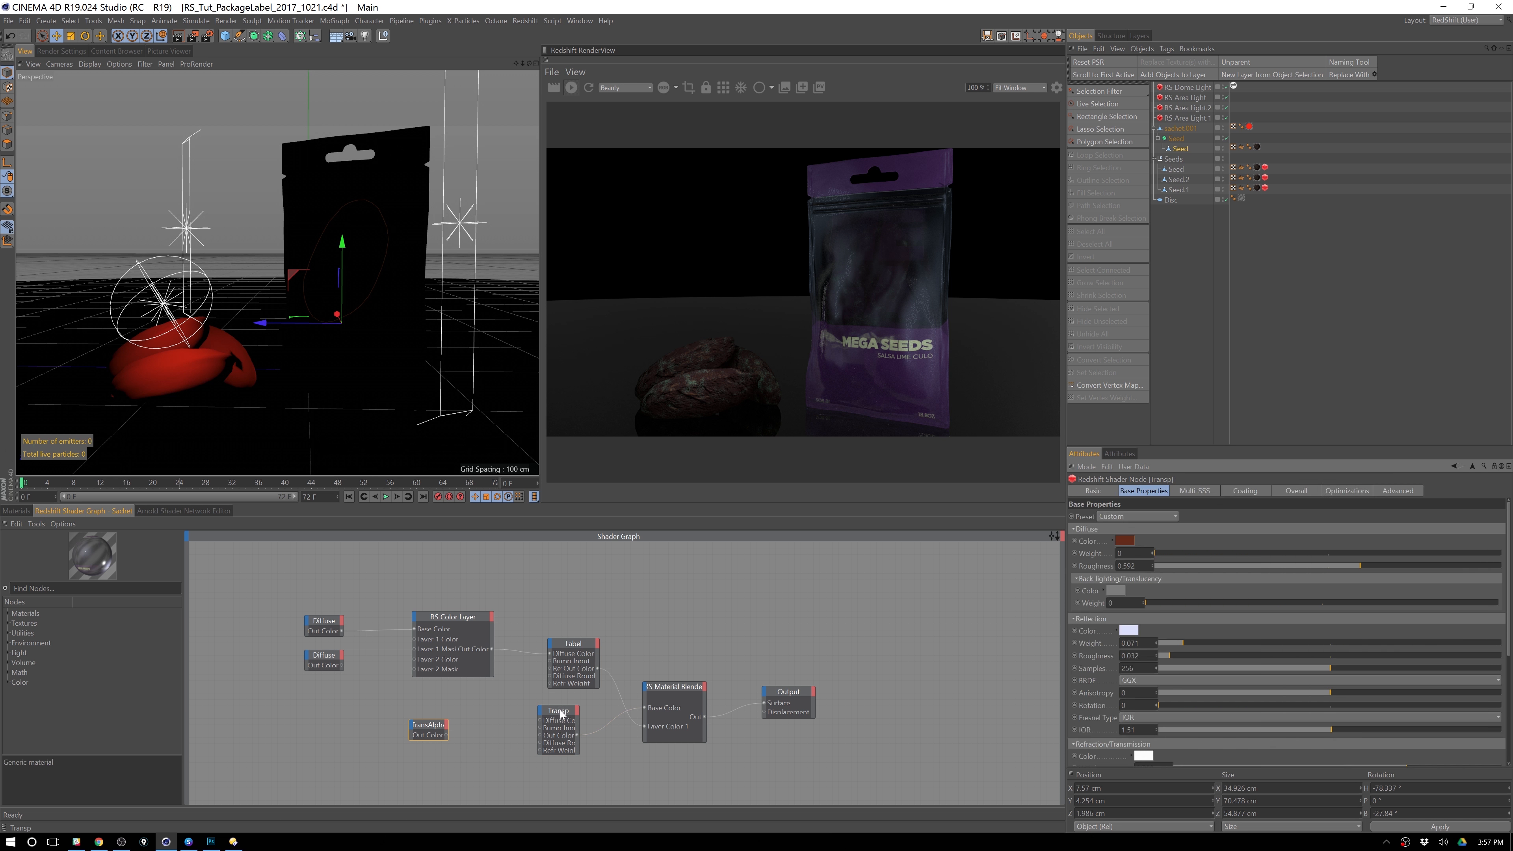
pyautogui.click(540, 724)
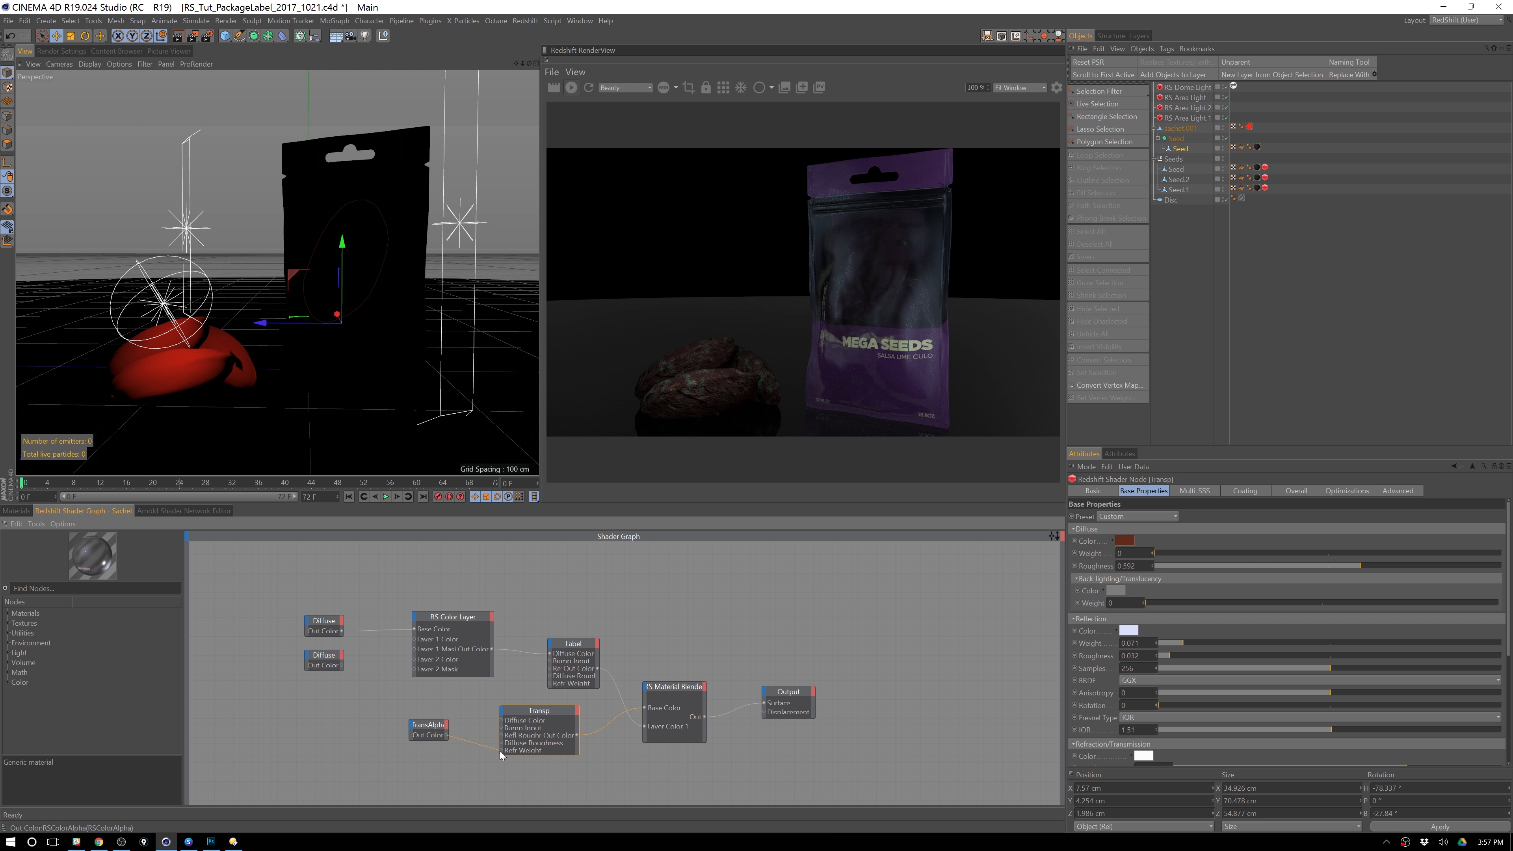
pyautogui.moveTo(499, 750); pyautogui.dragTo(502, 752)
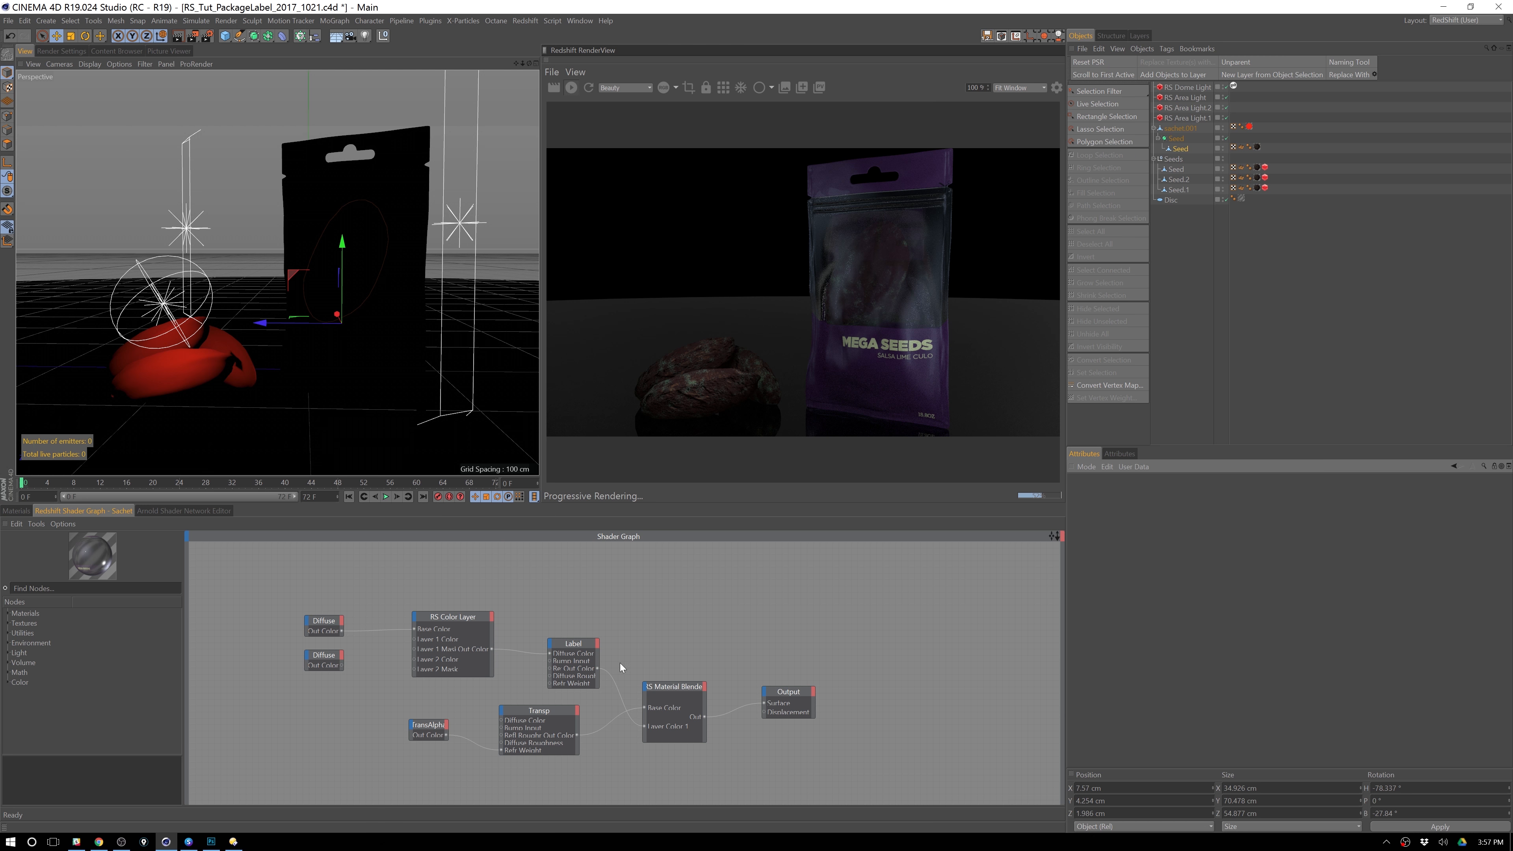
# - Test Label's diffuse roughness at 0.599, settle on 0.052, and set its reflection roughness to 0.409
pyautogui.click(577, 652)
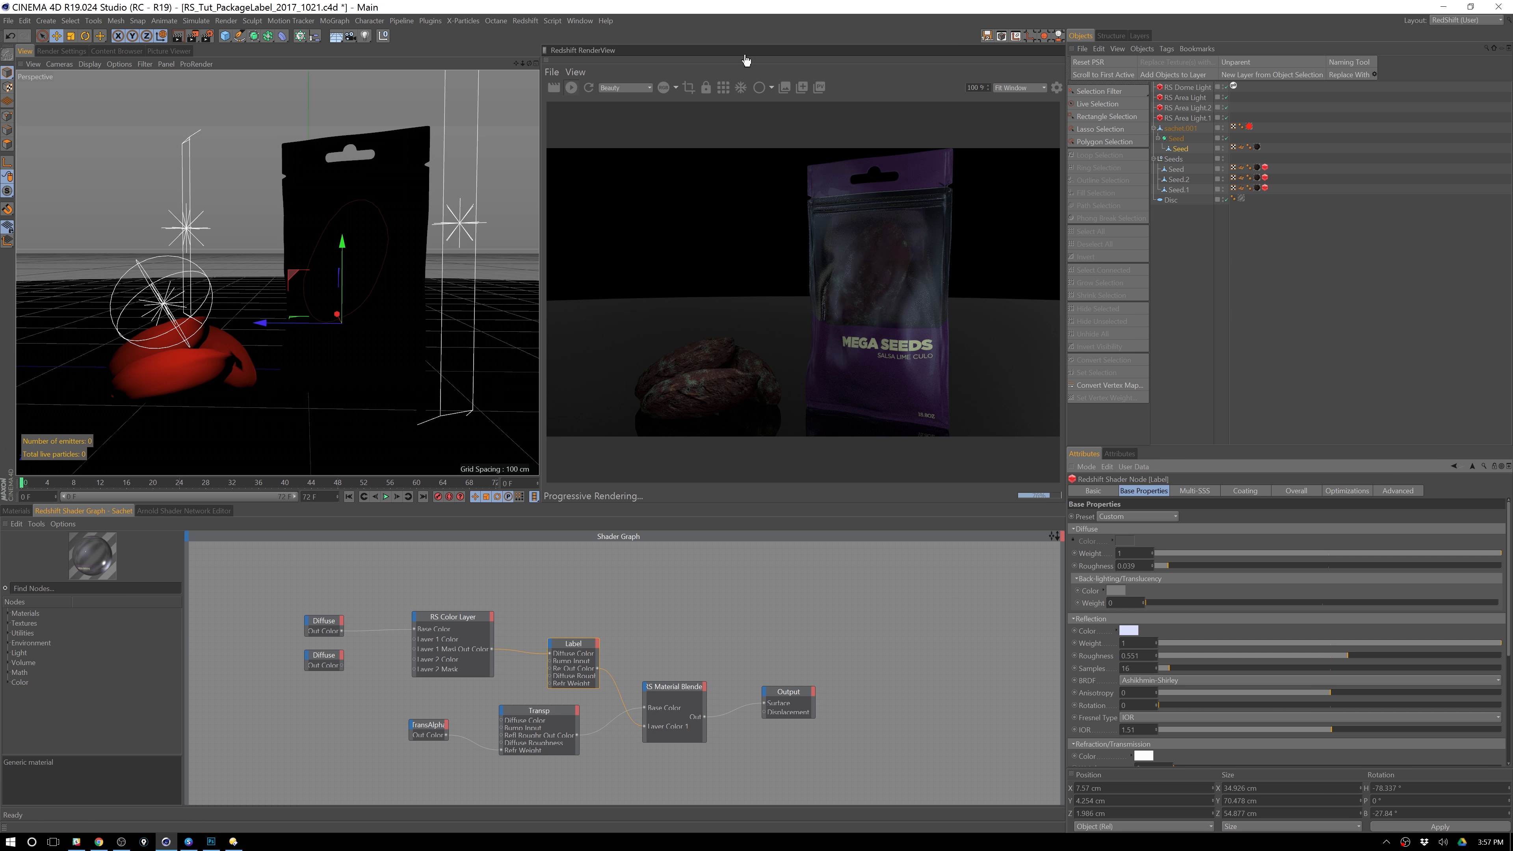
pyautogui.click(723, 89)
pyautogui.click(1363, 565)
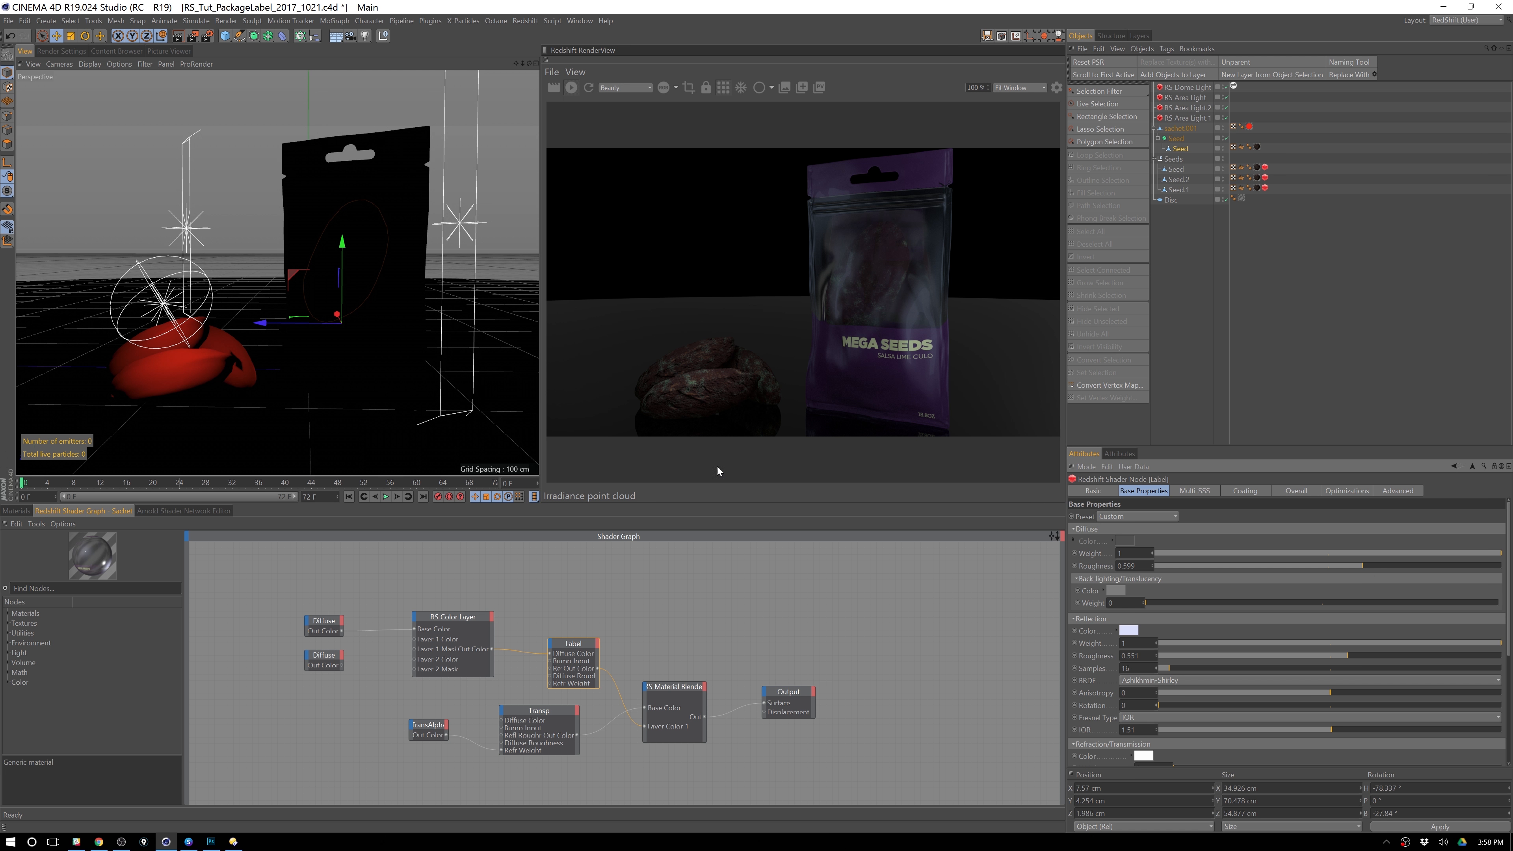
pyautogui.click(723, 87)
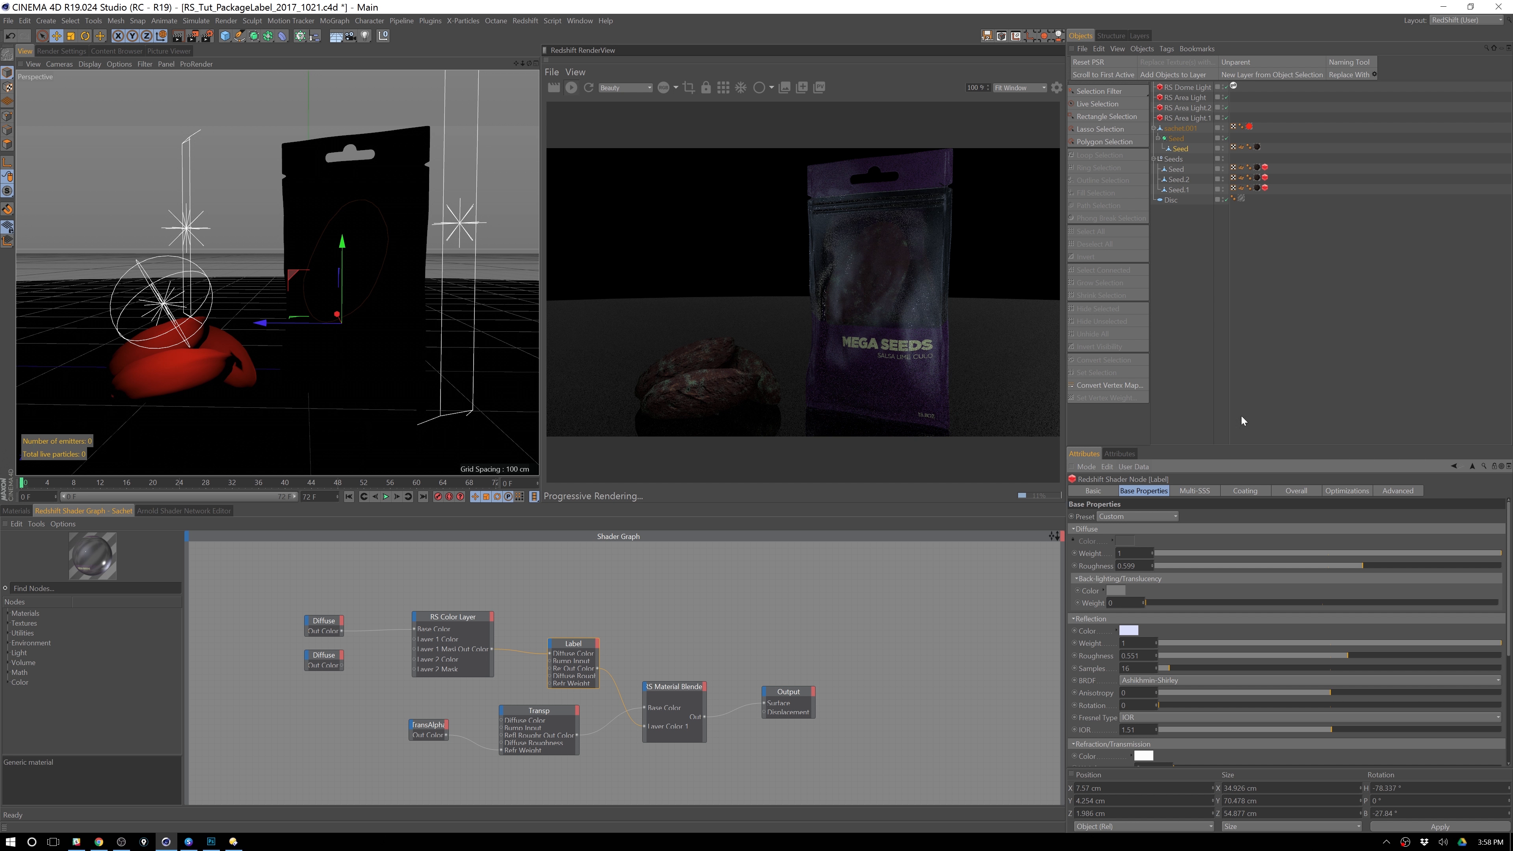
pyautogui.click(1179, 565)
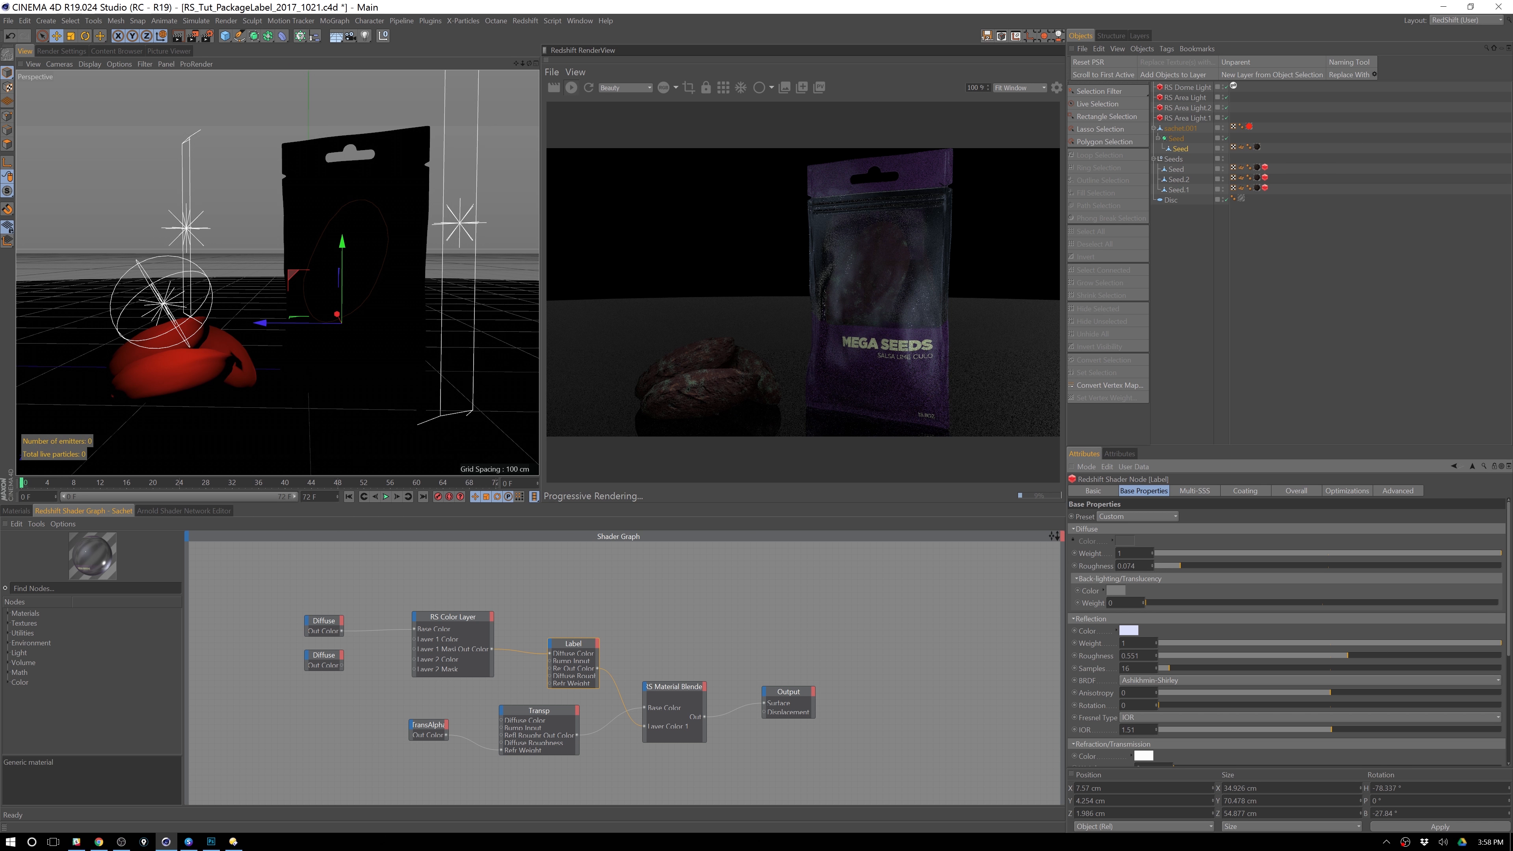
pyautogui.click(1264, 655)
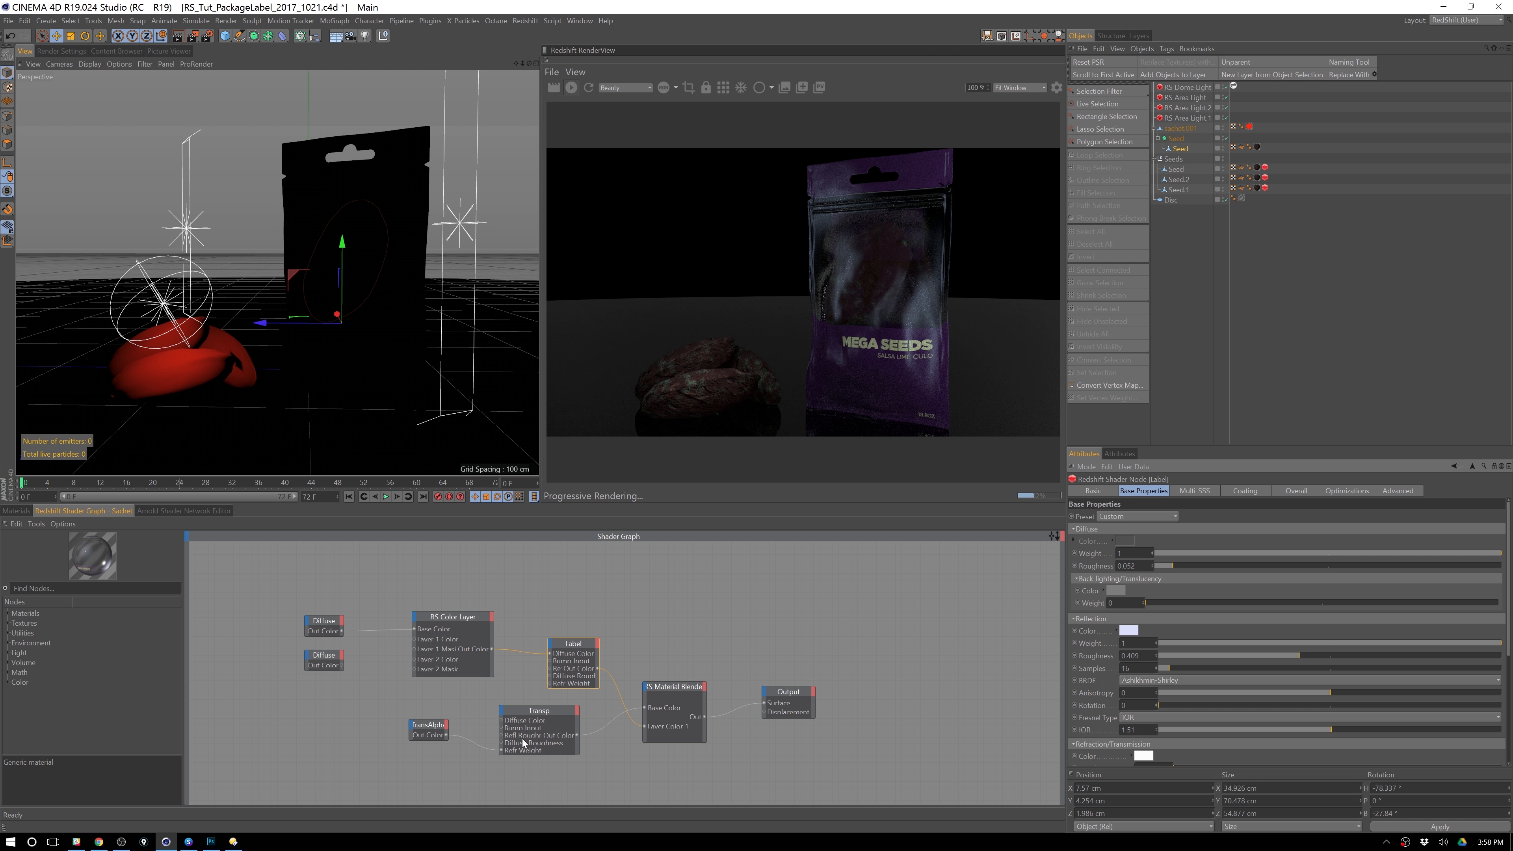
# - Try the Transp material's reflection weight at 0.778, and reduce it to 0.145
pyautogui.click(539, 712)
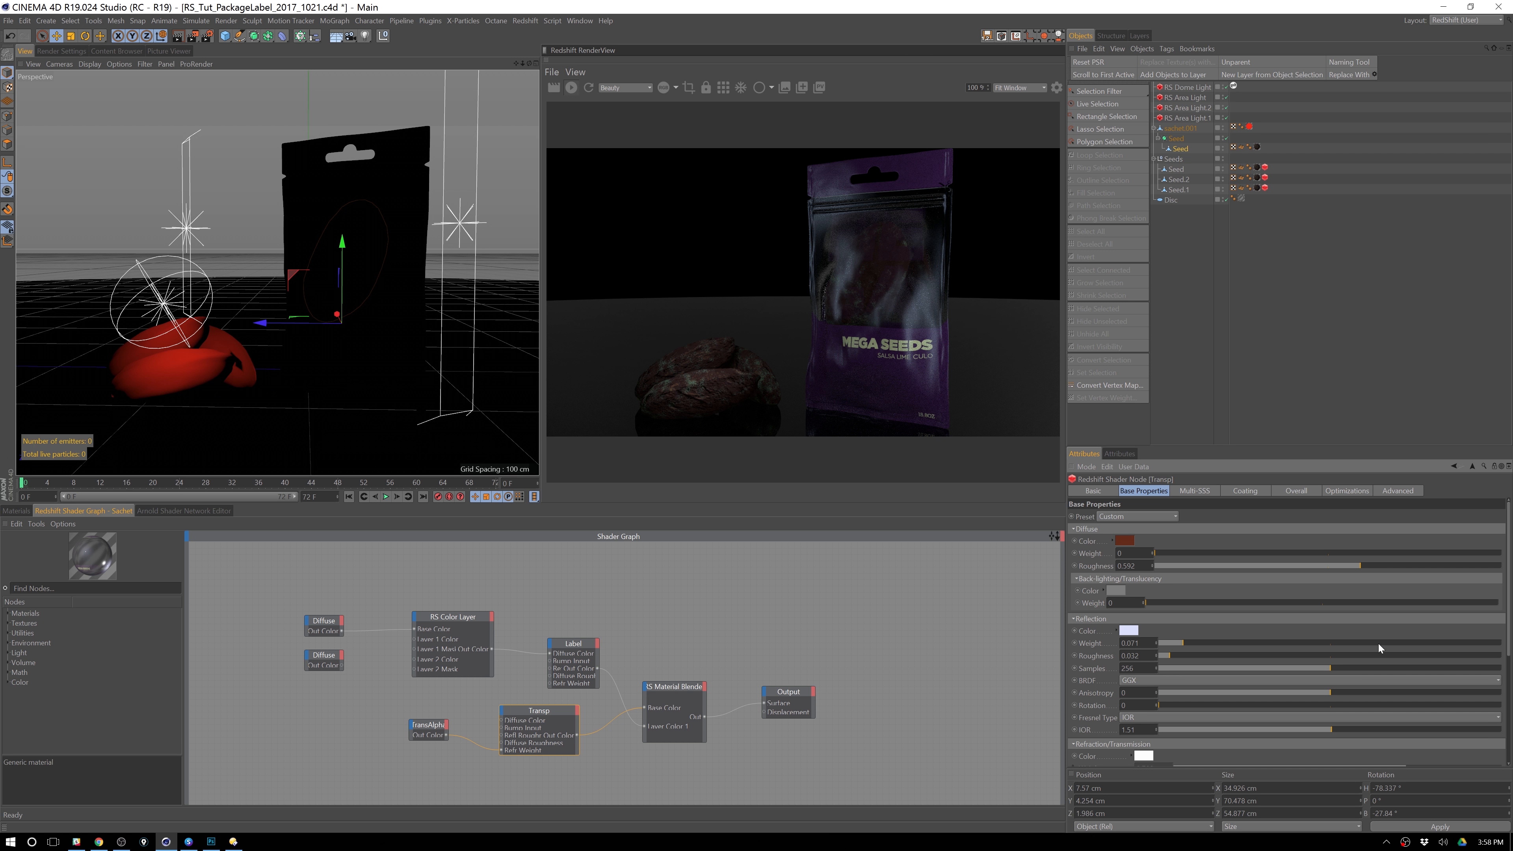
pyautogui.moveTo(1405, 643); pyautogui.dragTo(1420, 636)
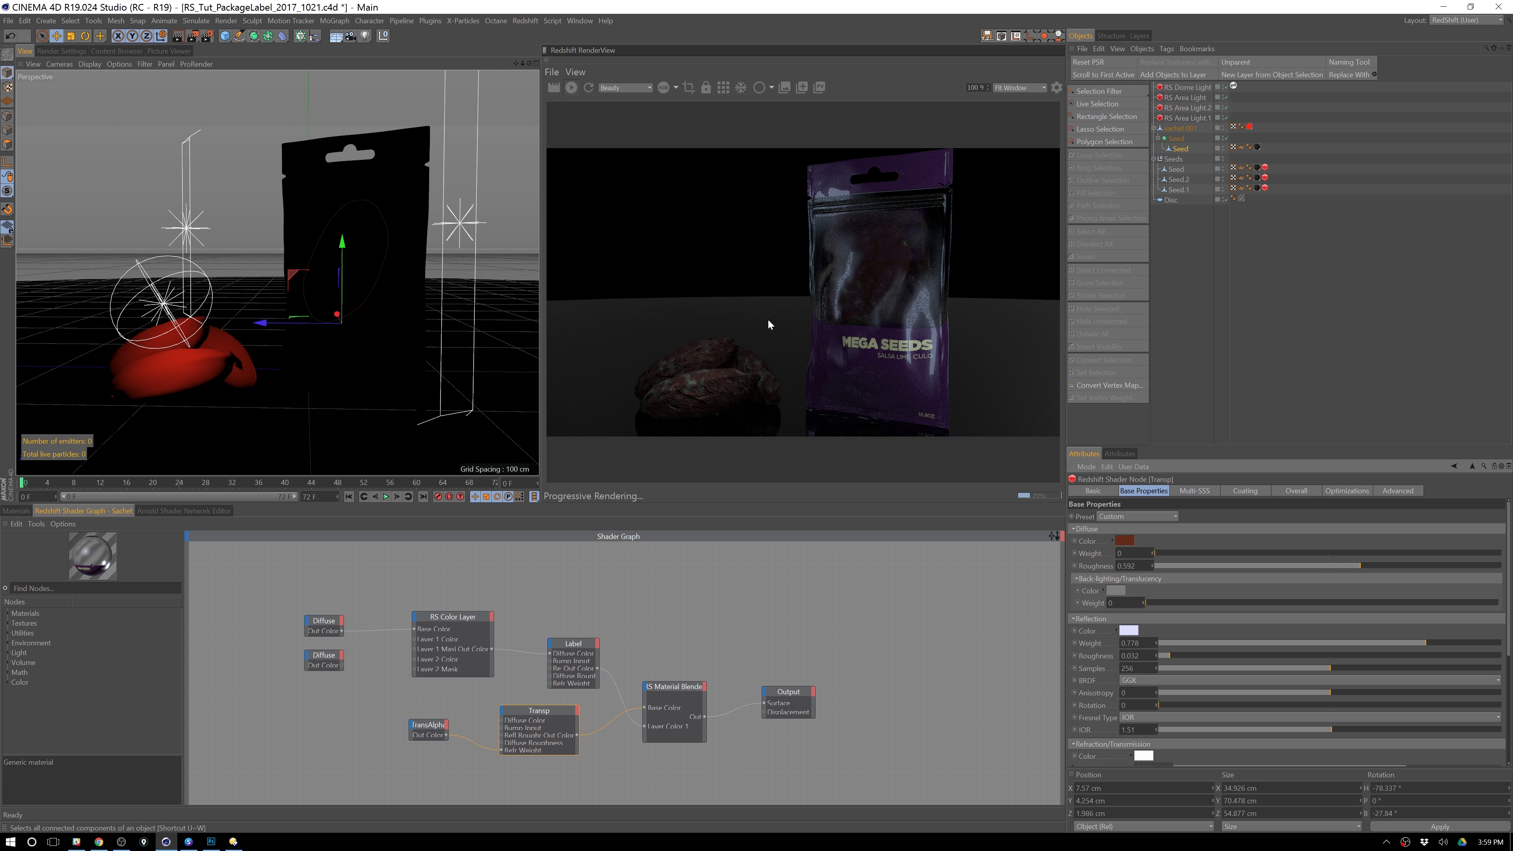
pyautogui.moveTo(1284, 641); pyautogui.dragTo(1208, 642)
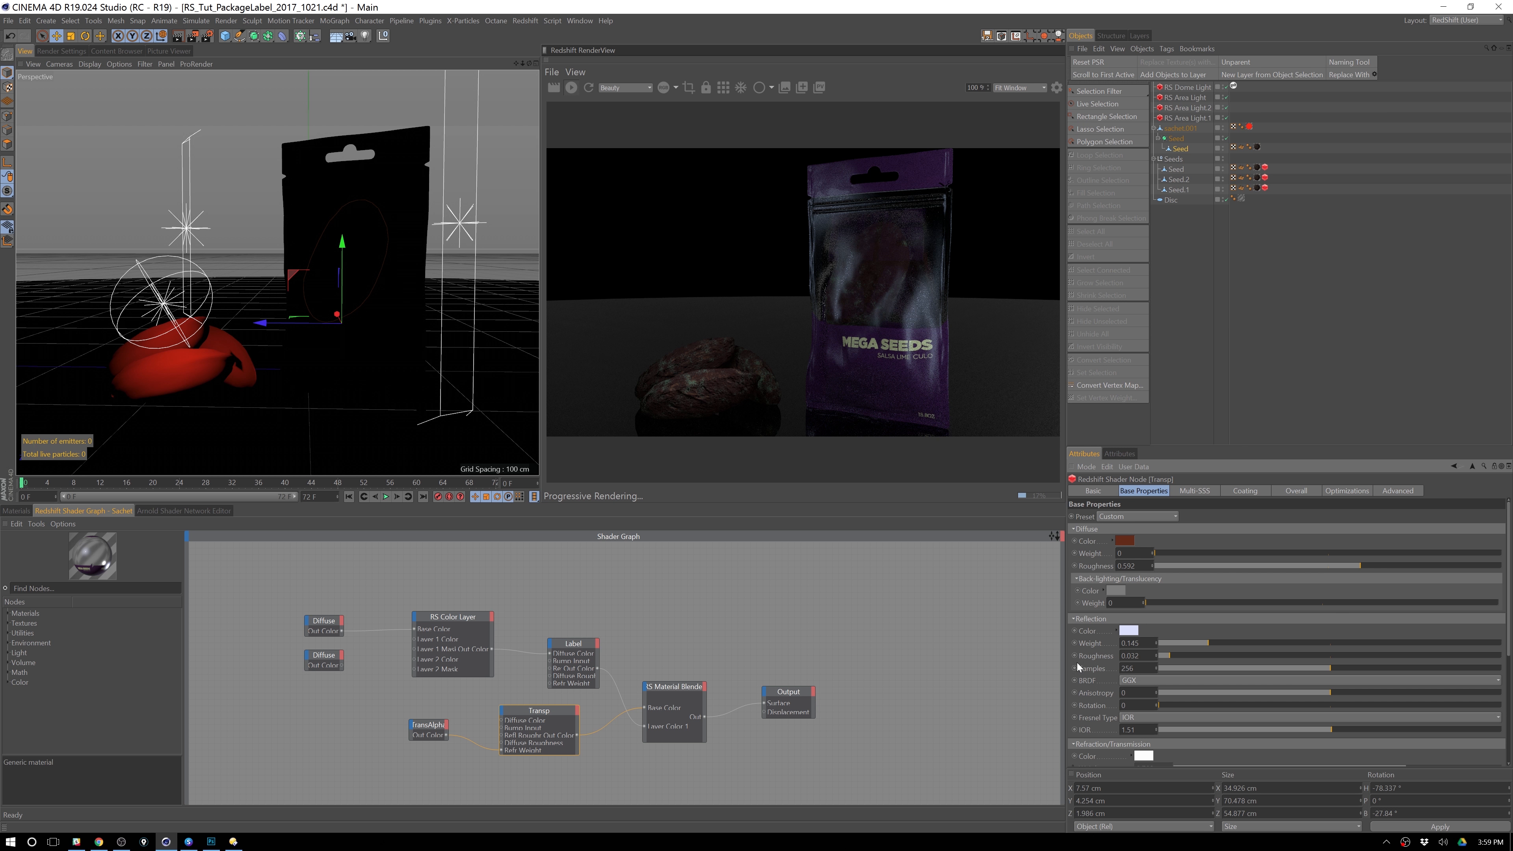
# - Set the Label material's reflection weight to 0.28 and its reflection roughness to 0.174, and inspect the package's reflections
pyautogui.click(572, 644)
pyautogui.click(1361, 643)
pyautogui.click(1219, 656)
pyautogui.click(1254, 643)
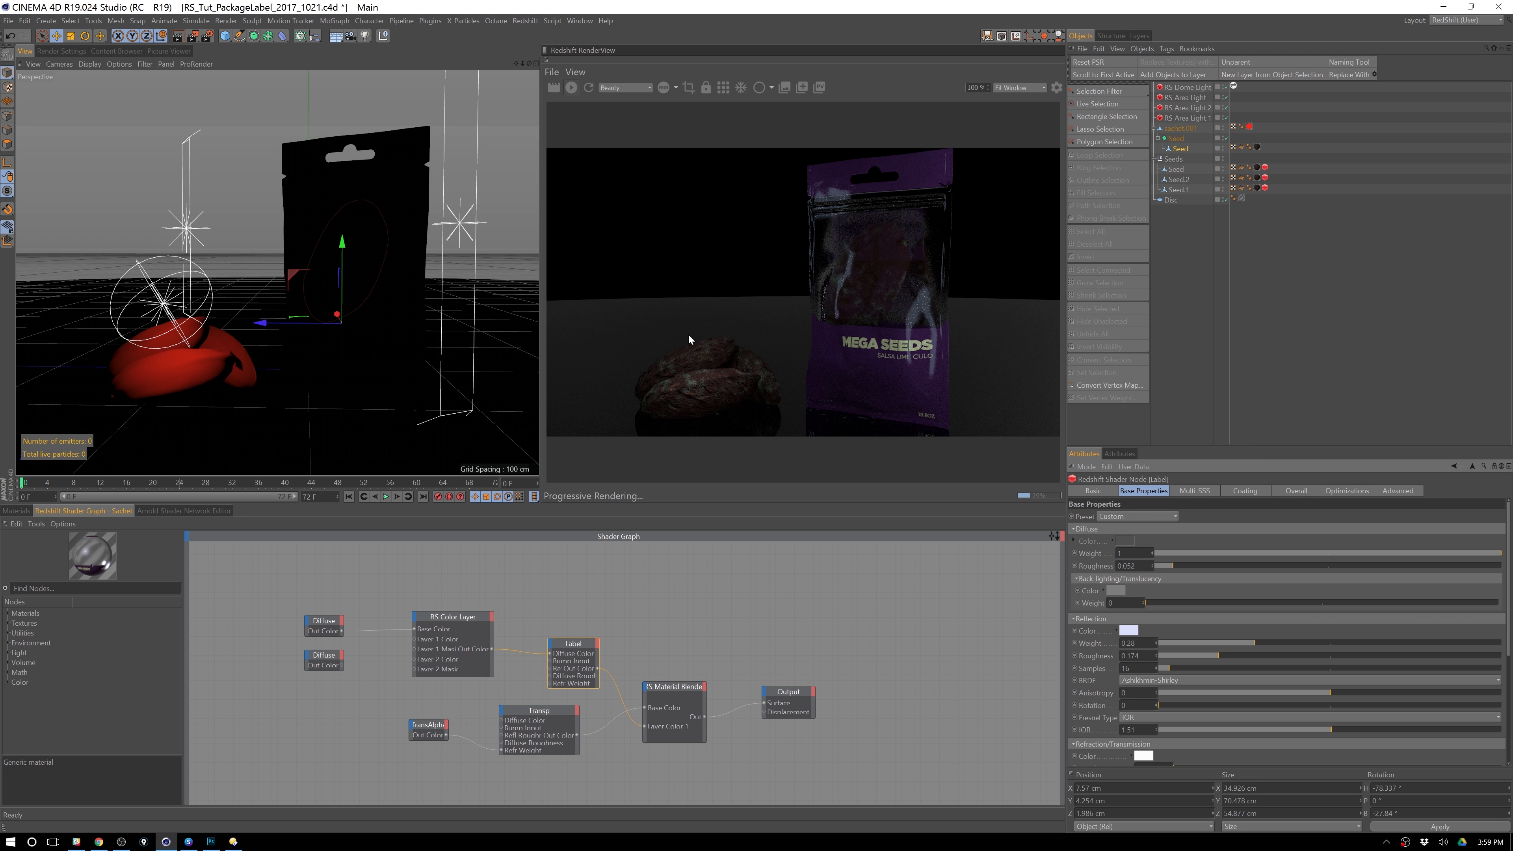
pyautogui.keyDown('alt'); pyautogui.moveTo(395, 209); pyautogui.dragTo(313, 296); pyautogui.keyUp('alt')
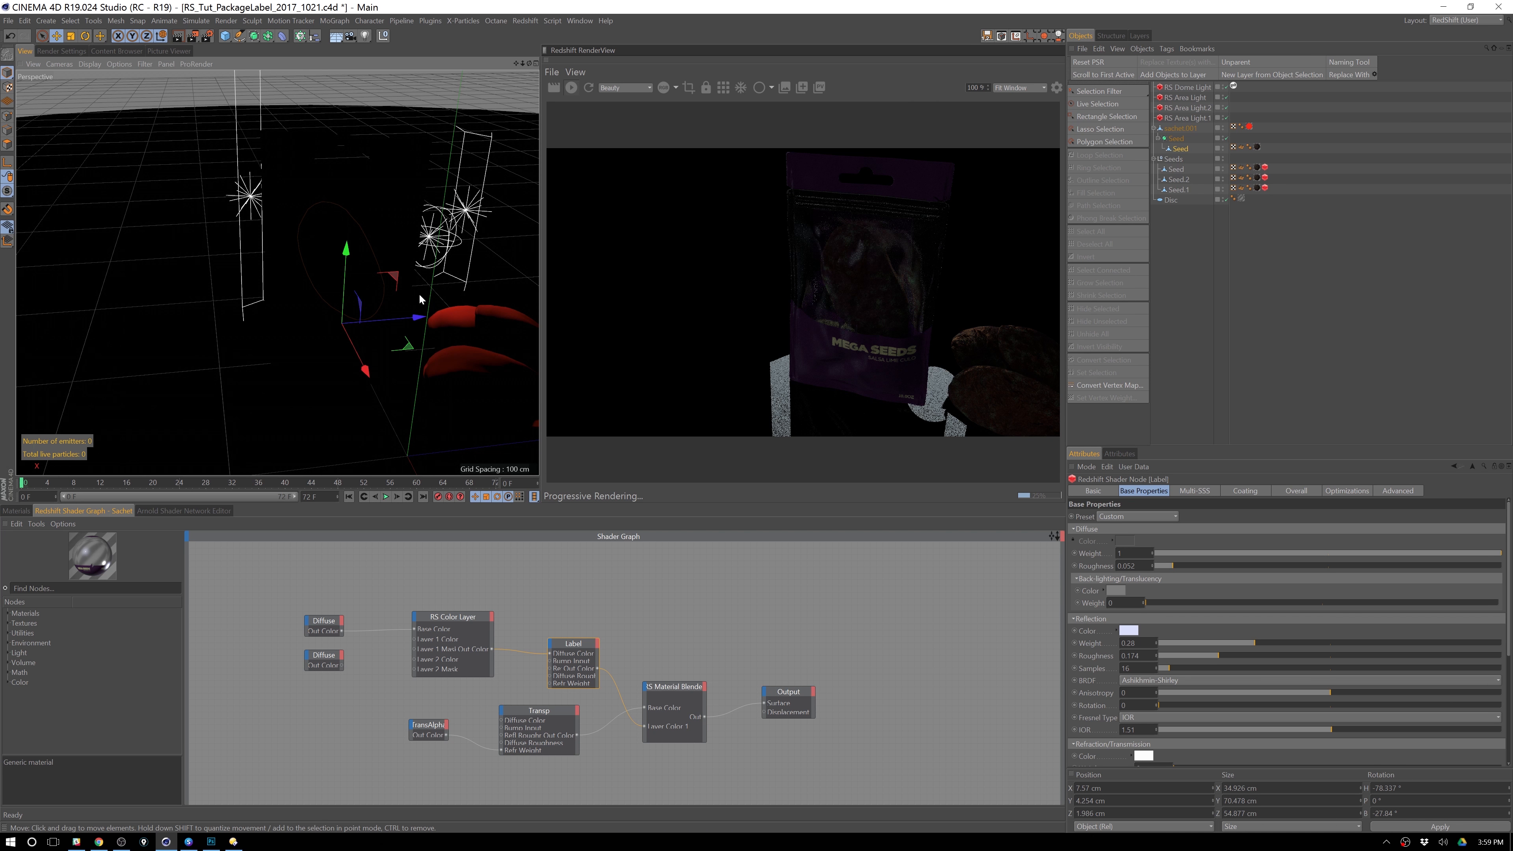
pyautogui.keyDown('alt'); pyautogui.moveTo(360, 276); pyautogui.dragTo(420, 254); pyautogui.keyUp('alt')
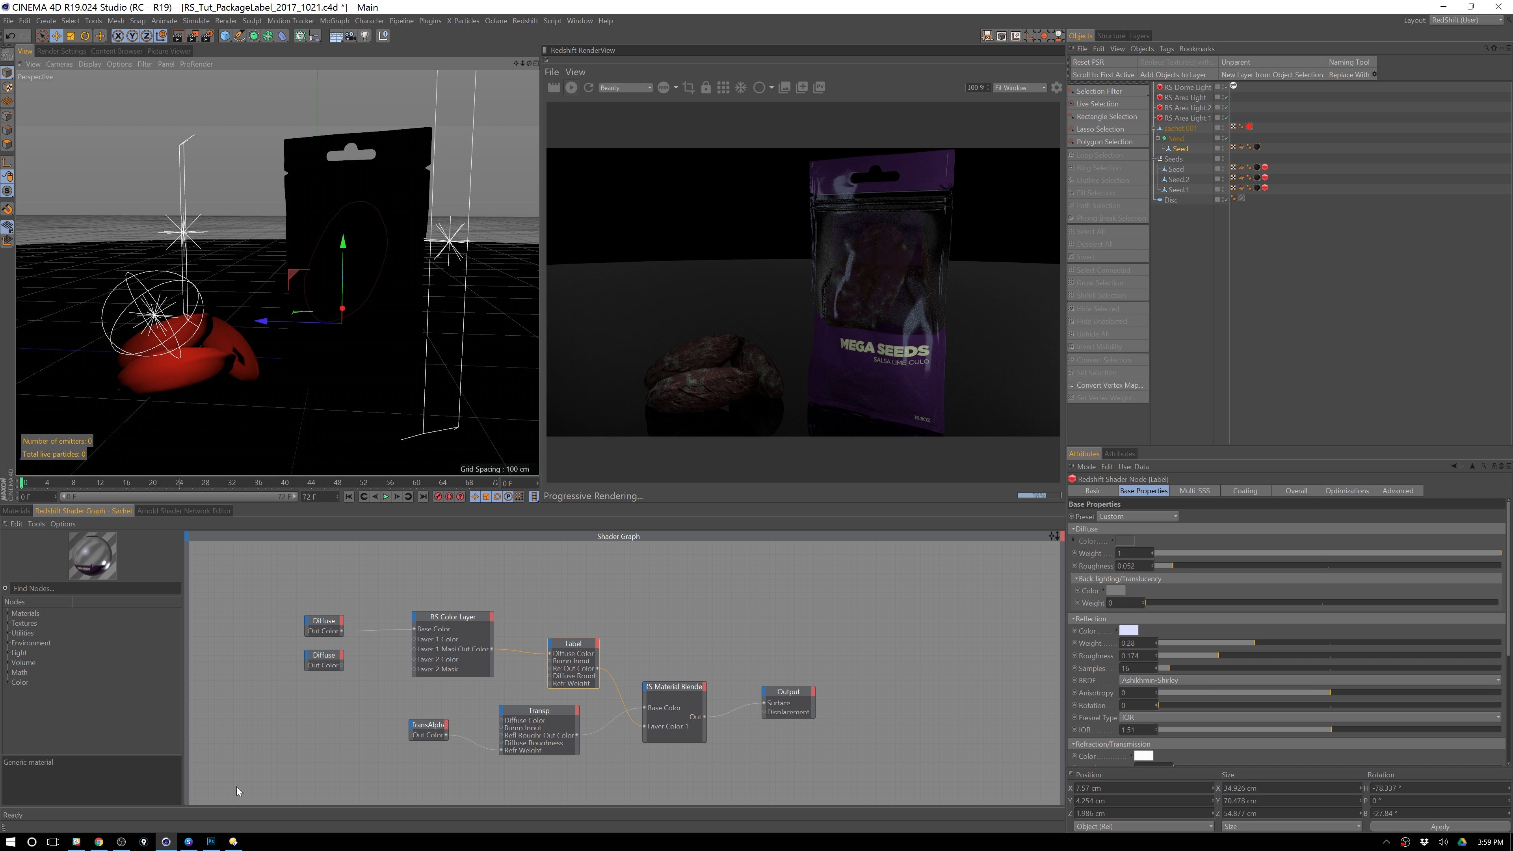
# - Switch to MegaSeeds_Label.psd in Photoshop and hide and show the MEGA text layer to examine its part in the label
pyautogui.click(211, 841)
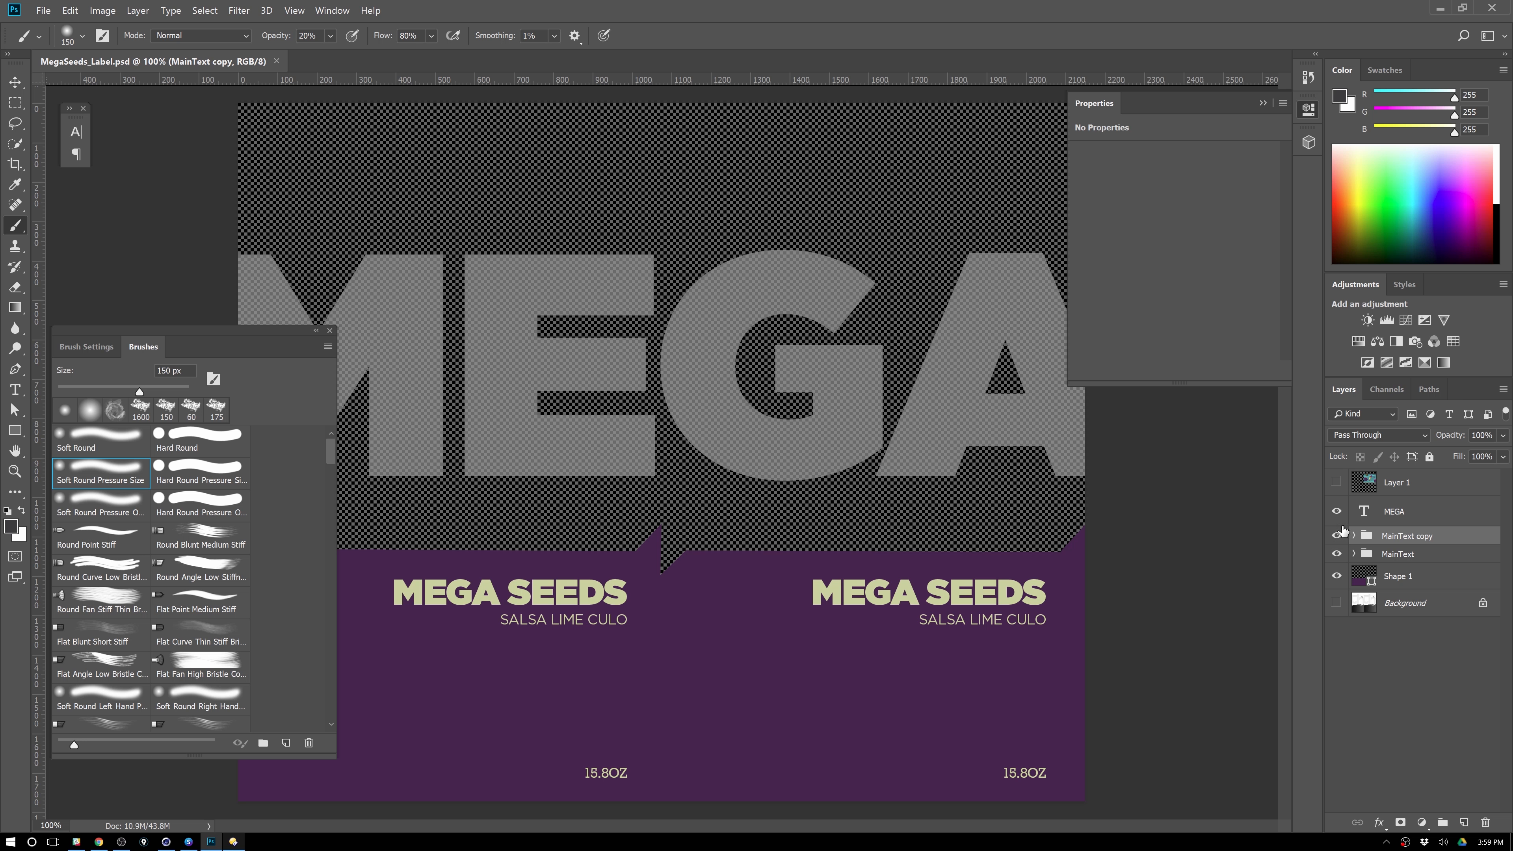
pyautogui.click(1337, 511)
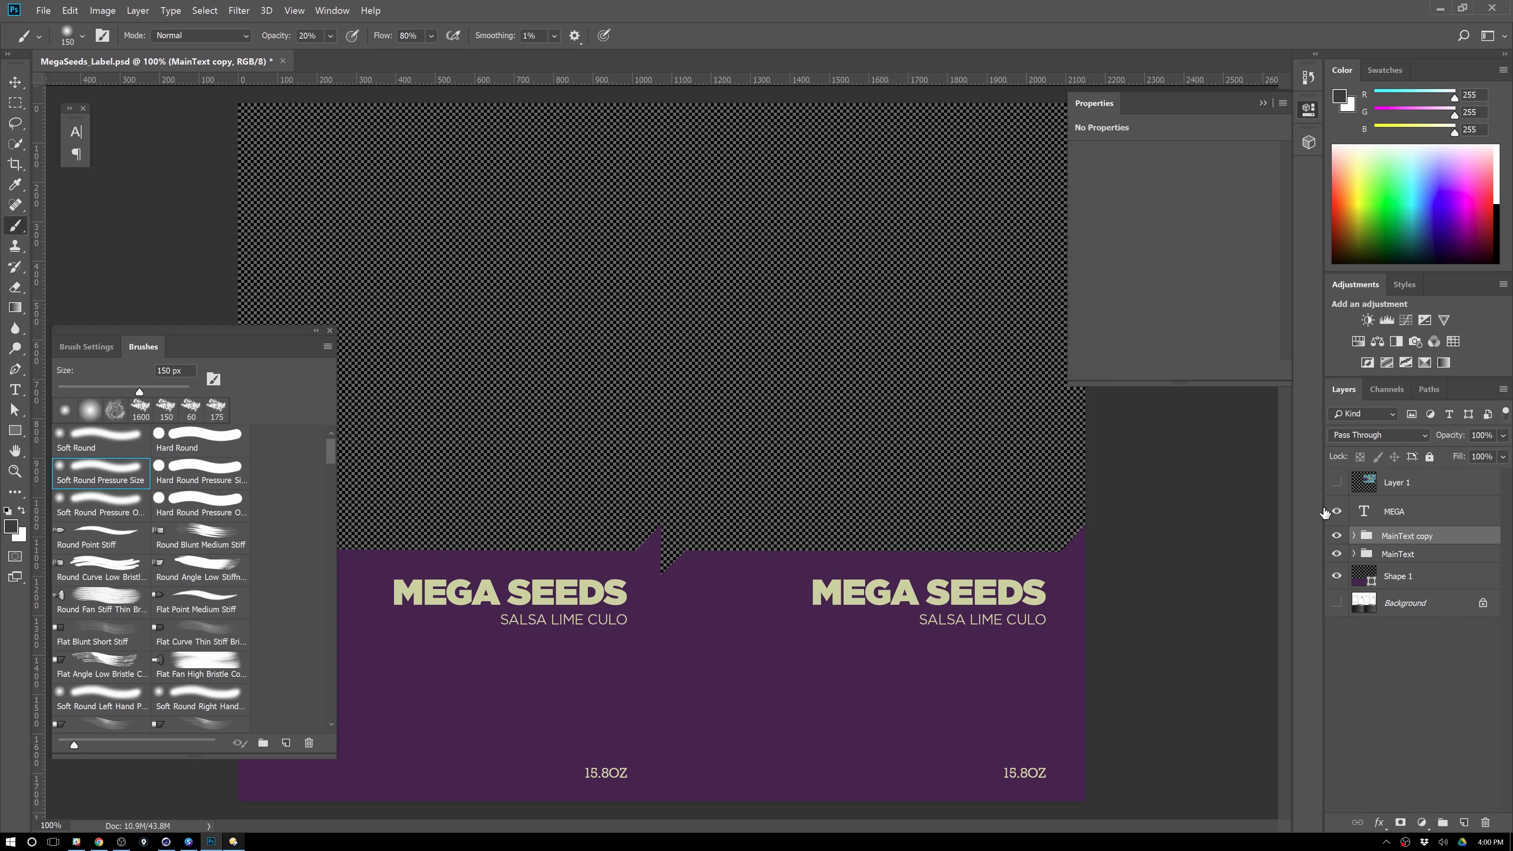
pyautogui.click(1337, 511)
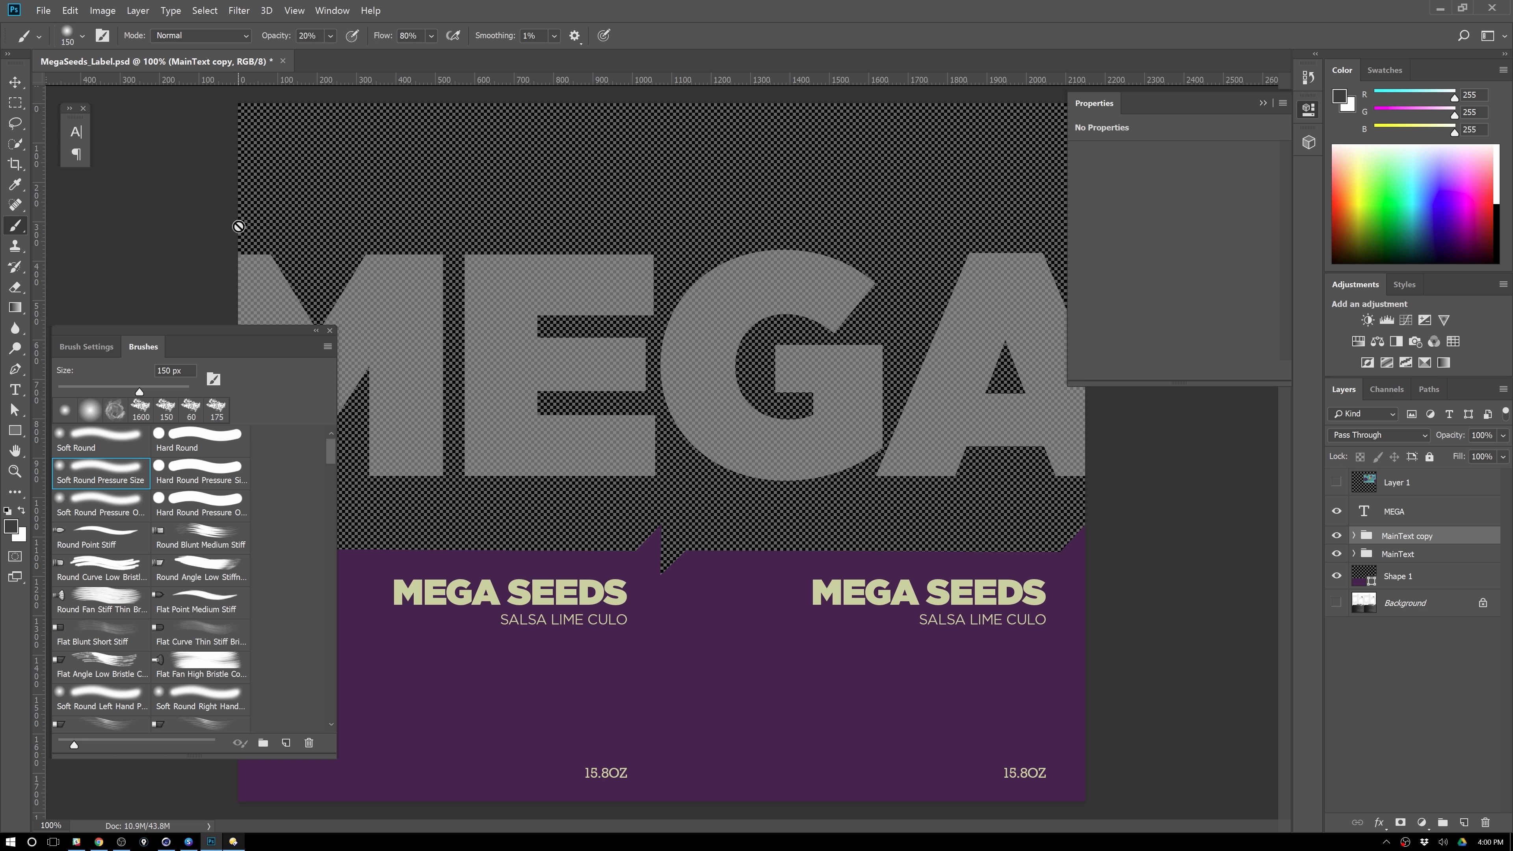
# - Switch back to Cinema 4D, create a new empty scene and show the material manager
pyautogui.hotkey('alt', 'Tab')
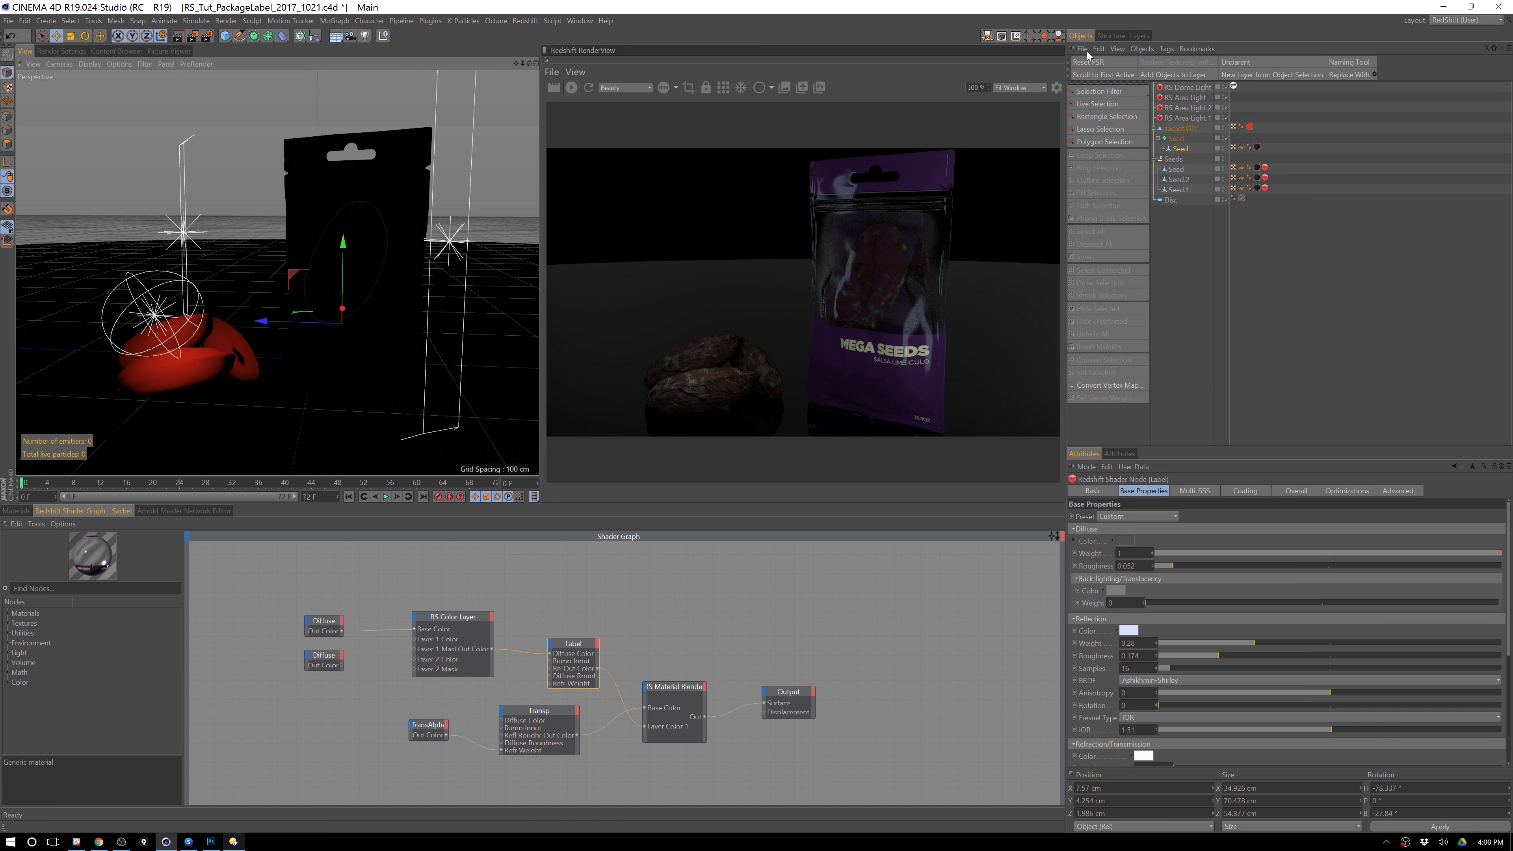
pyautogui.click(9, 20)
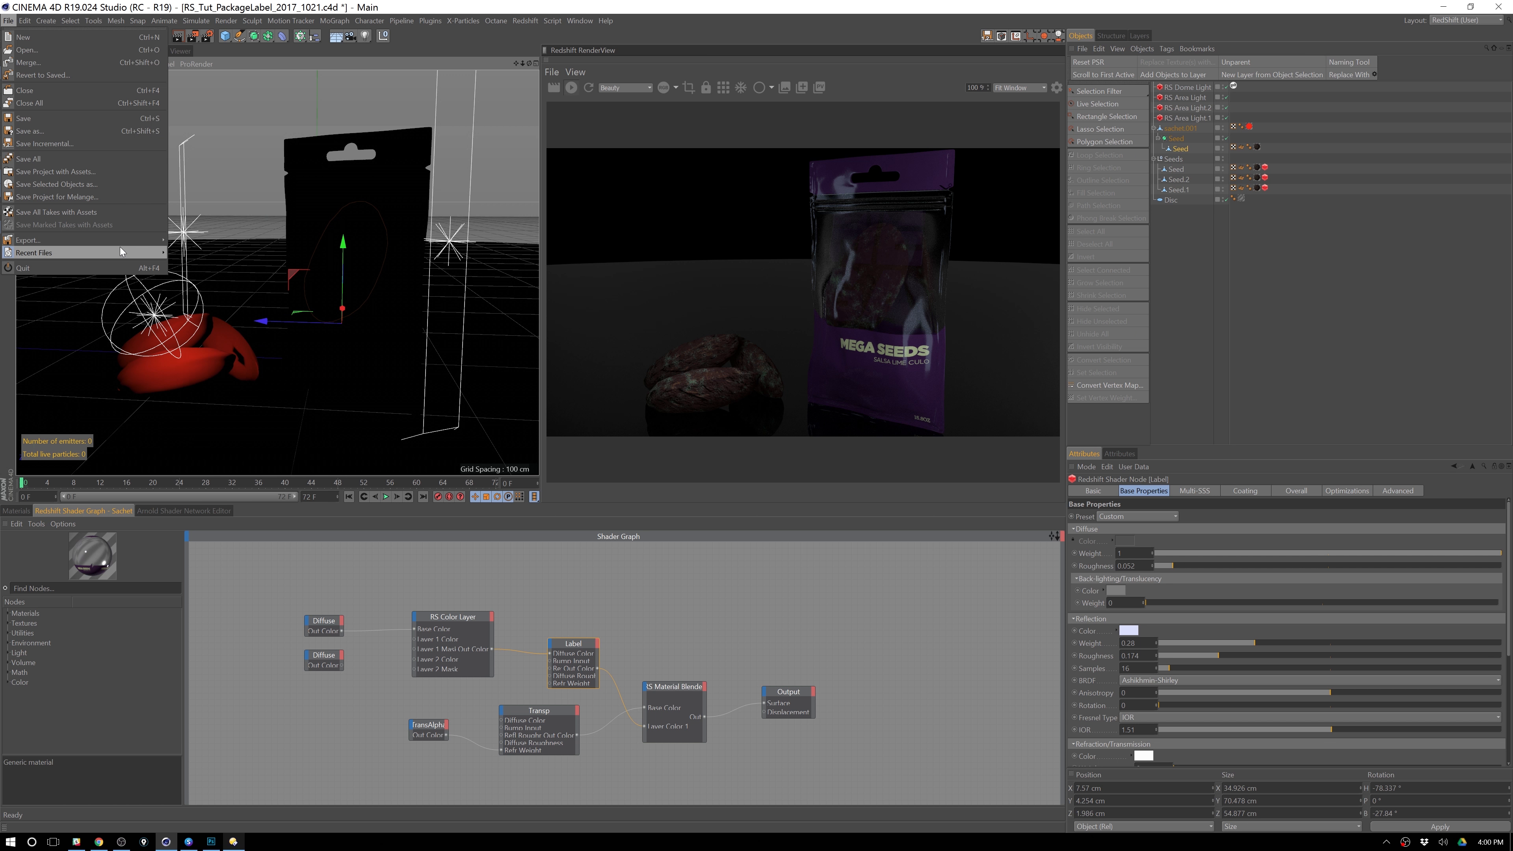
pyautogui.moveTo(134, 239)
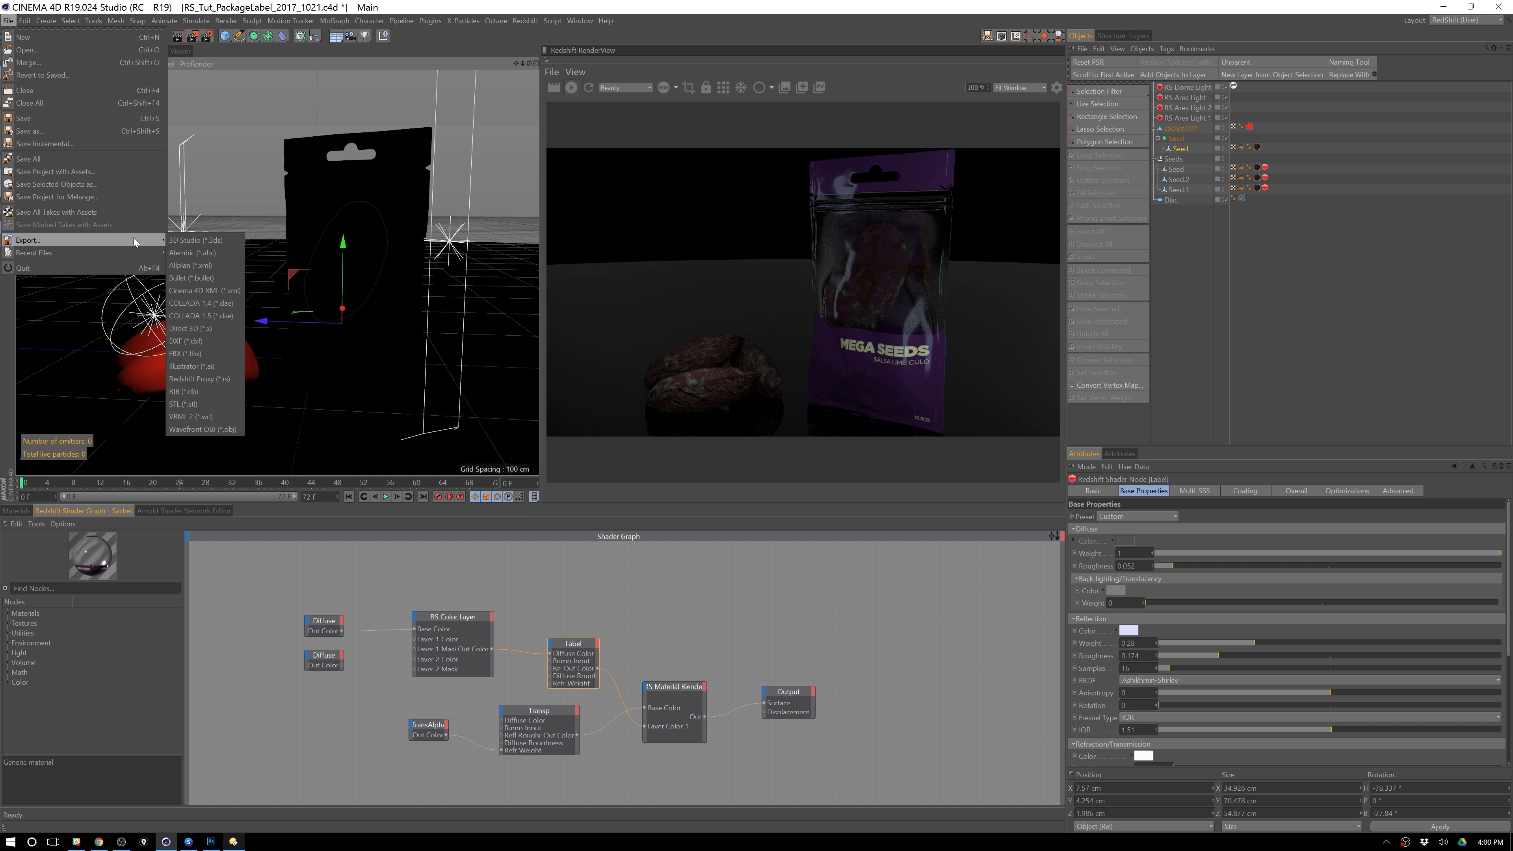
pyautogui.click(110, 38)
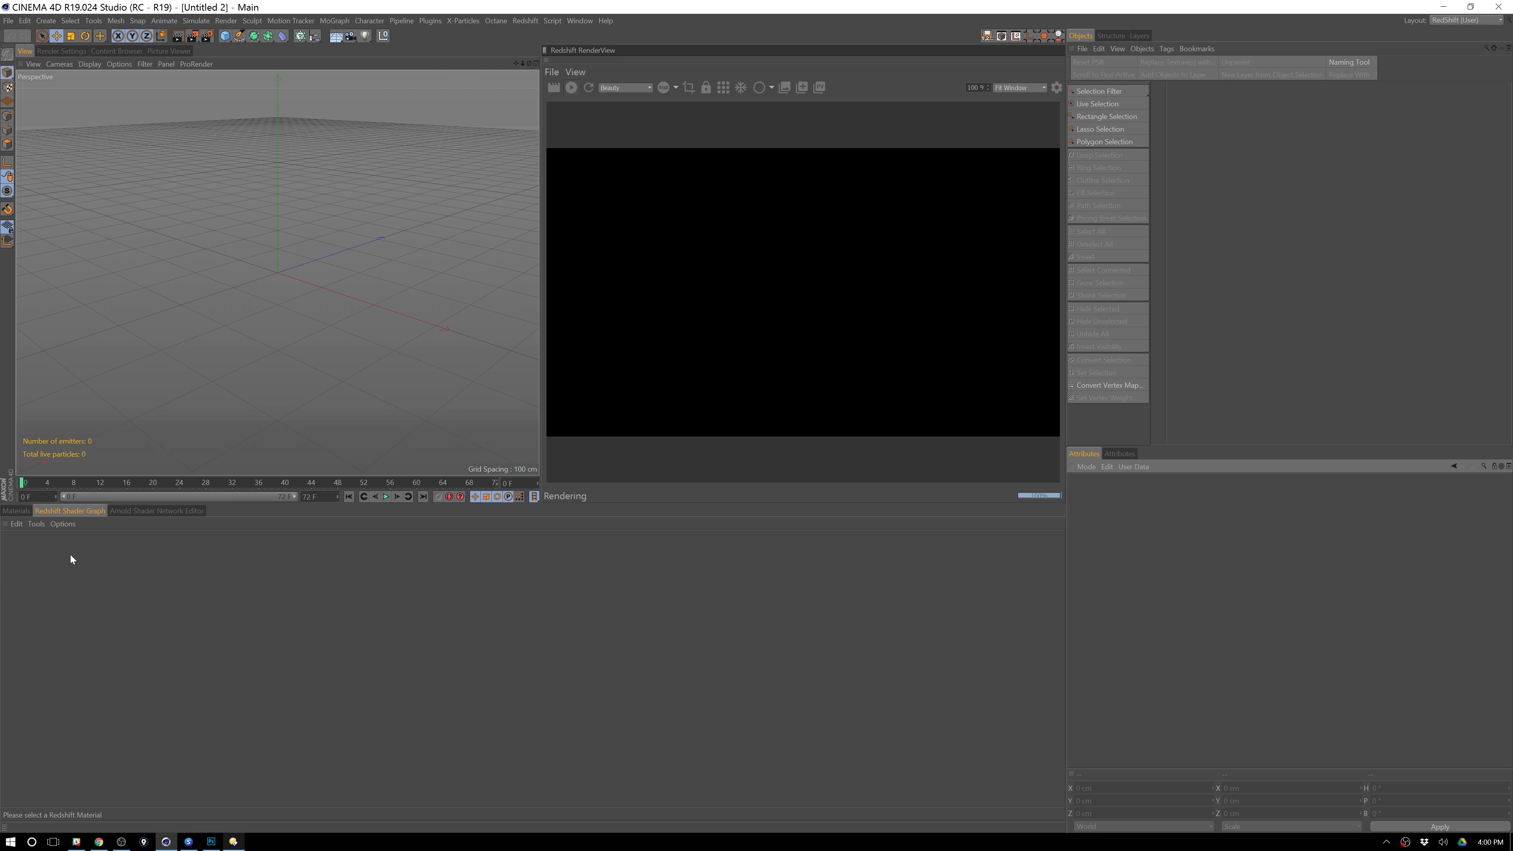
pyautogui.click(16, 510)
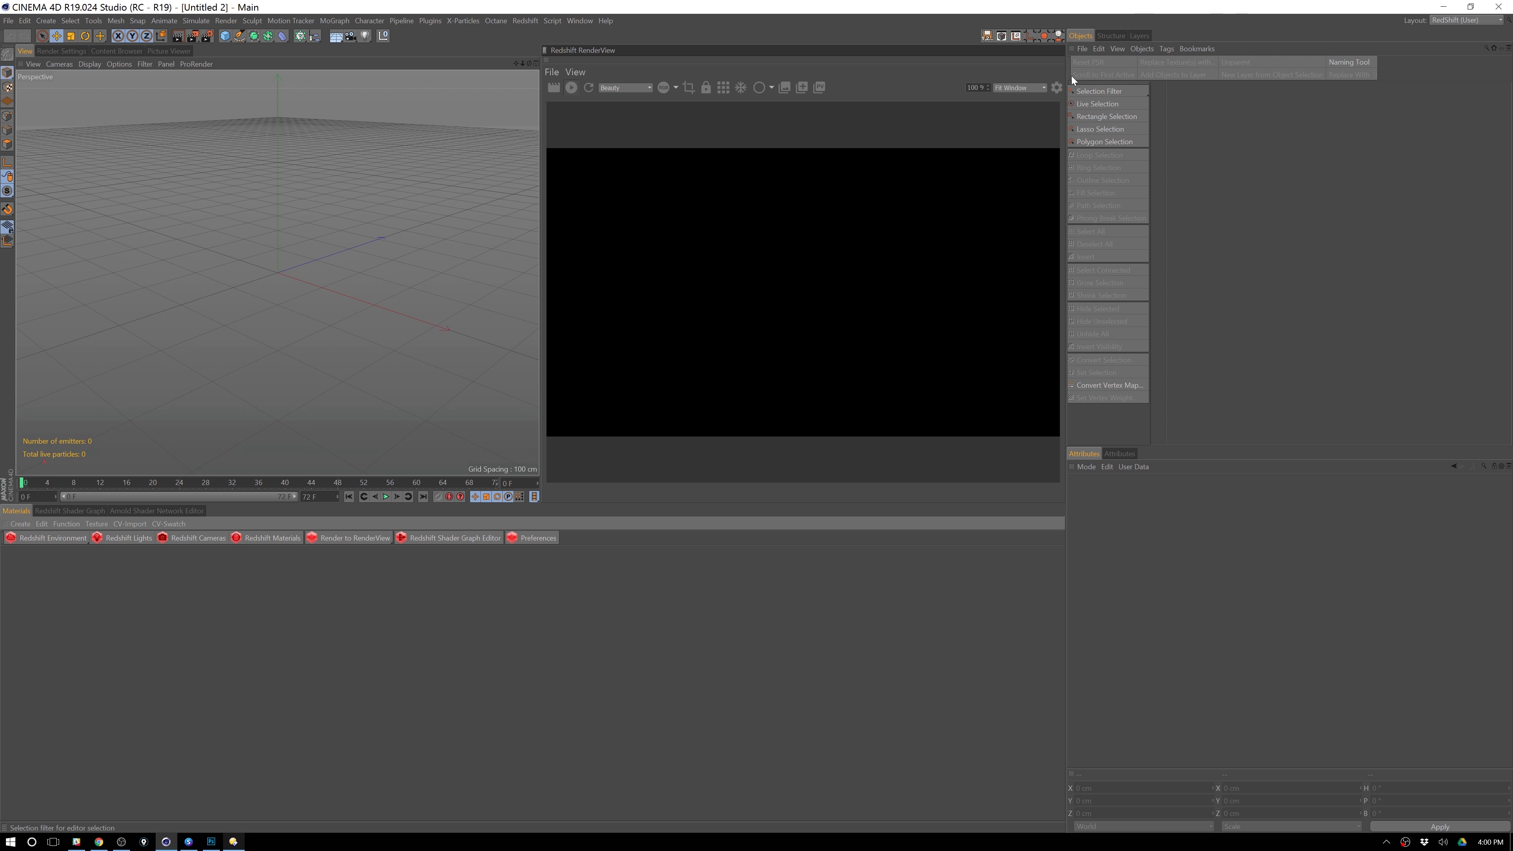
# - Load the Can - Soda preset from the Broadcast packaging 3D objects and frame it in the viewport
pyautogui.click(1082, 48)
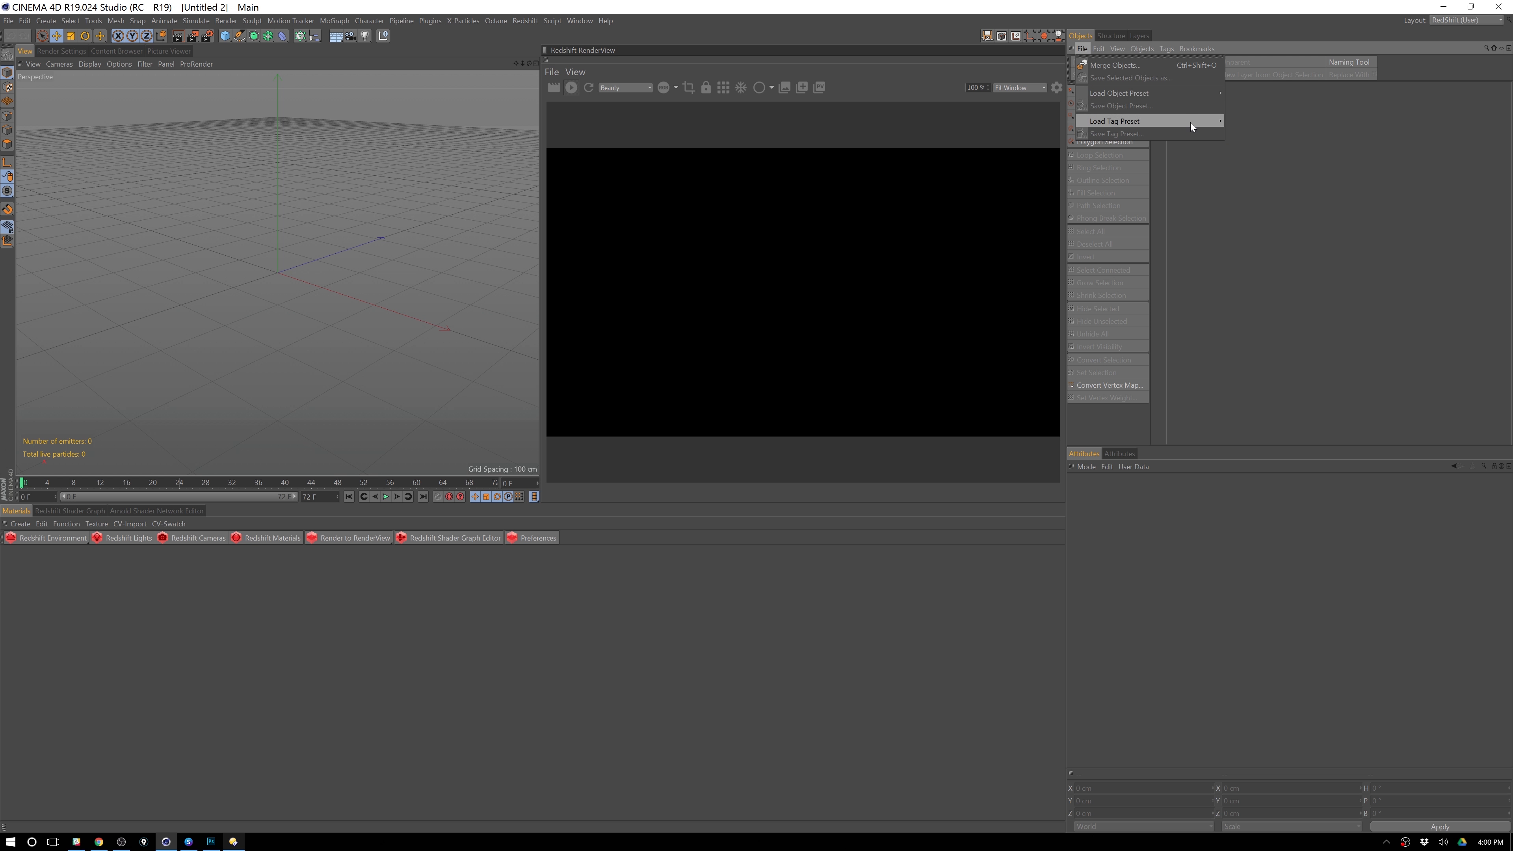
pyautogui.moveTo(1193, 95)
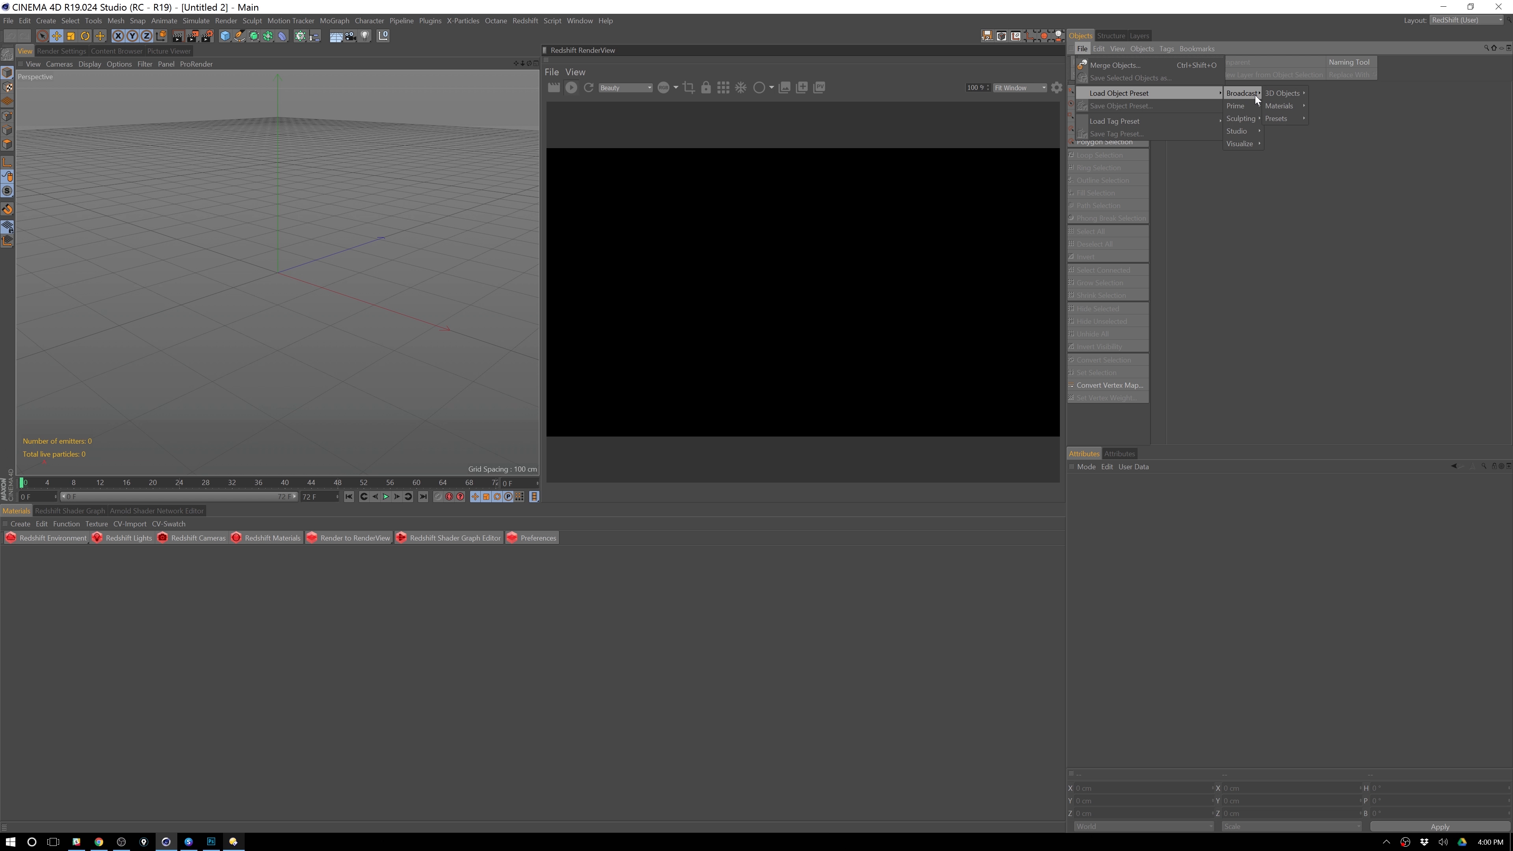
pyautogui.moveTo(1252, 93)
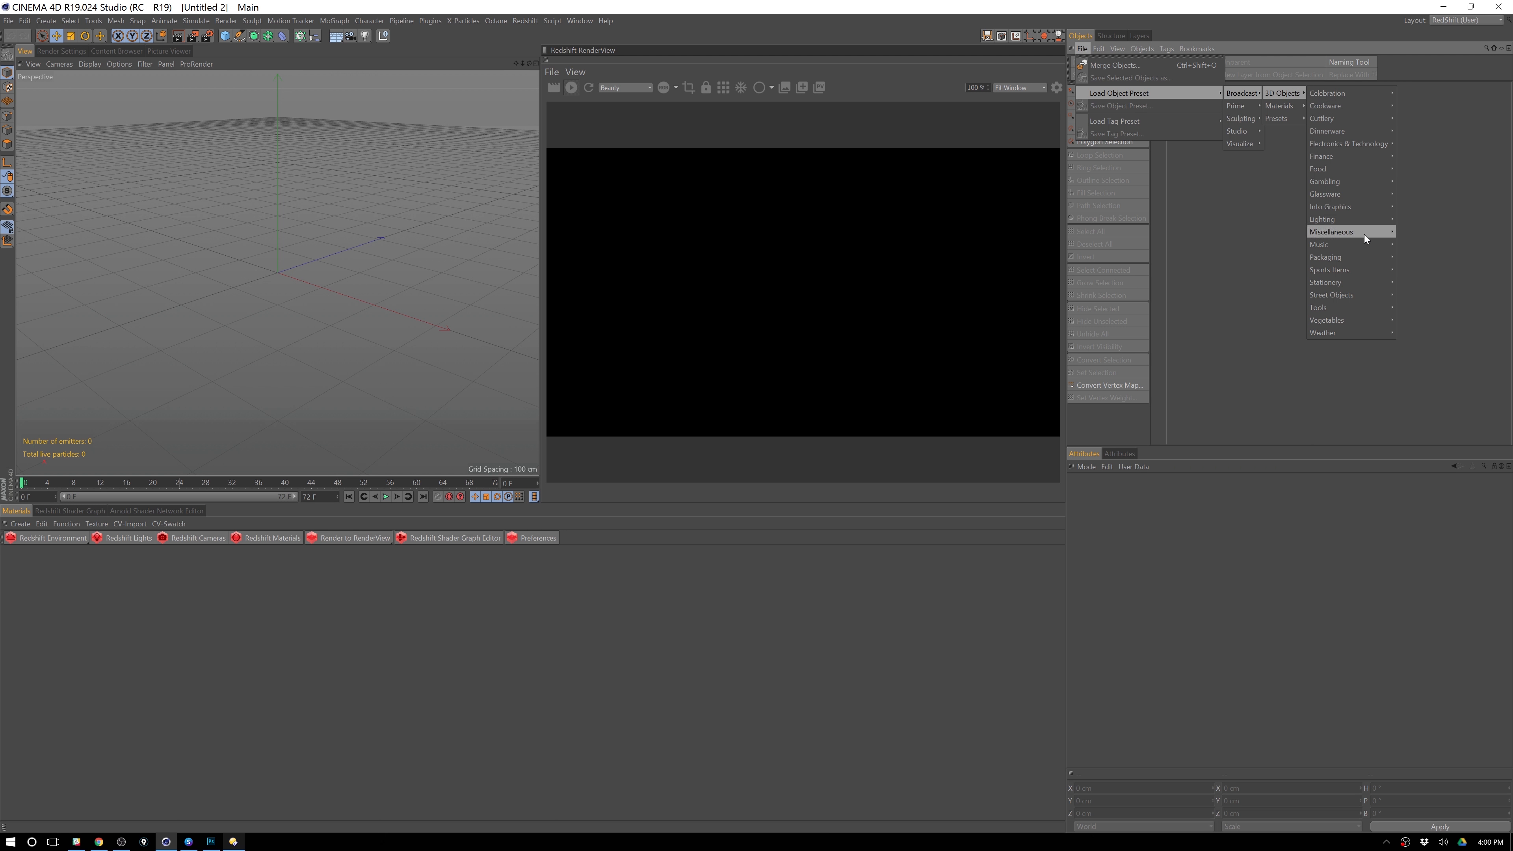
pyautogui.moveTo(1364, 256)
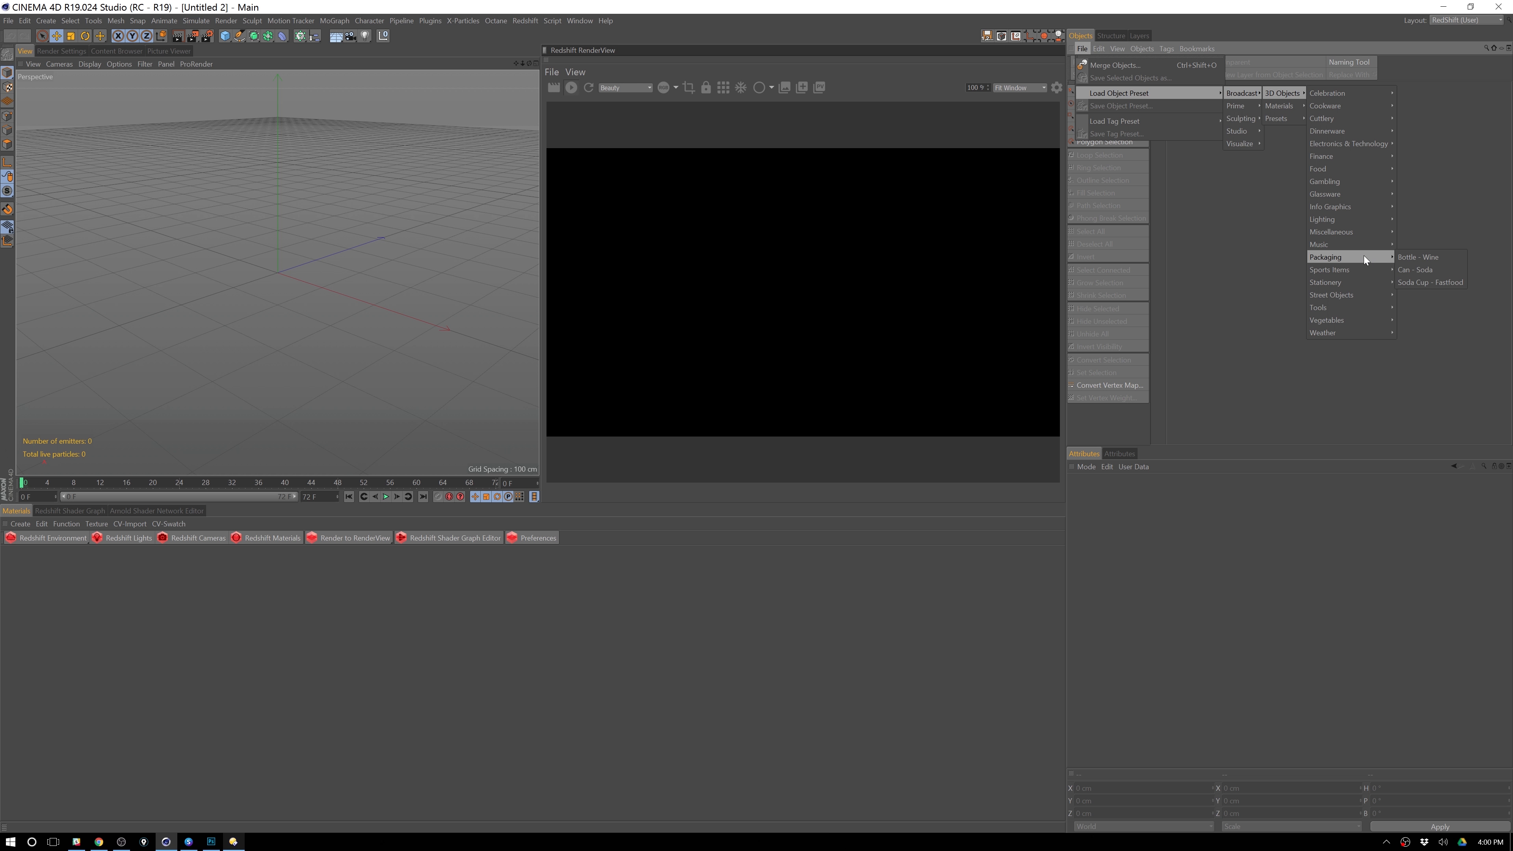
pyautogui.click(1433, 271)
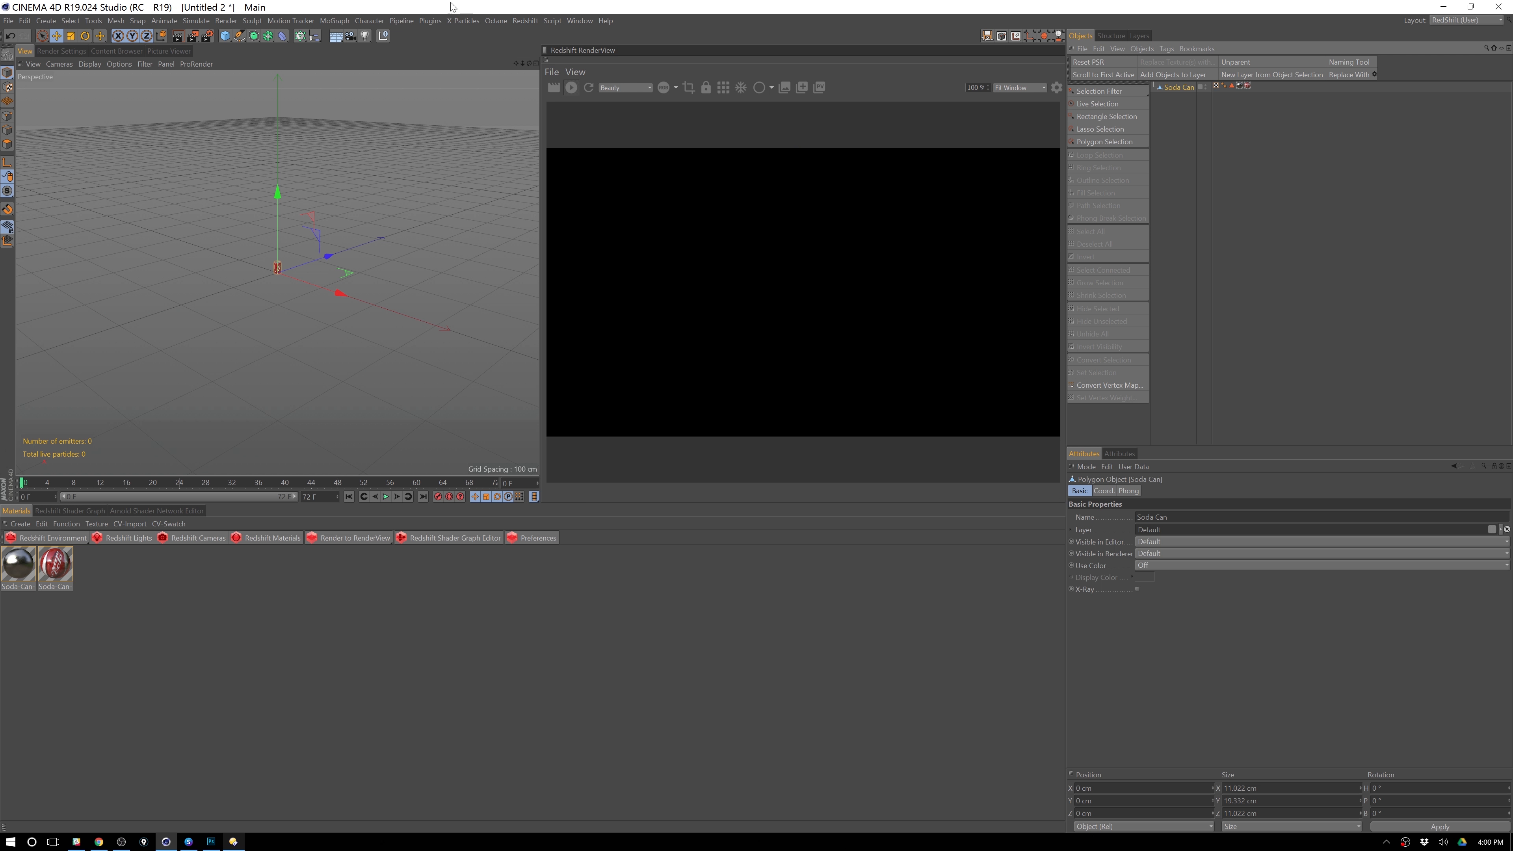
pyautogui.scroll(5, 284, 287)
pyautogui.keyDown('alt'); pyautogui.moveTo(311, 313); pyautogui.dragTo(294, 336, button='middle'); pyautogui.keyUp('alt')
pyautogui.keyDown('alt'); pyautogui.moveTo(317, 196); pyautogui.dragTo(347, 337, button='middle'); pyautogui.keyUp('alt')
pyautogui.scroll(3, 300, 212)
pyautogui.scroll(4, 341, 174)
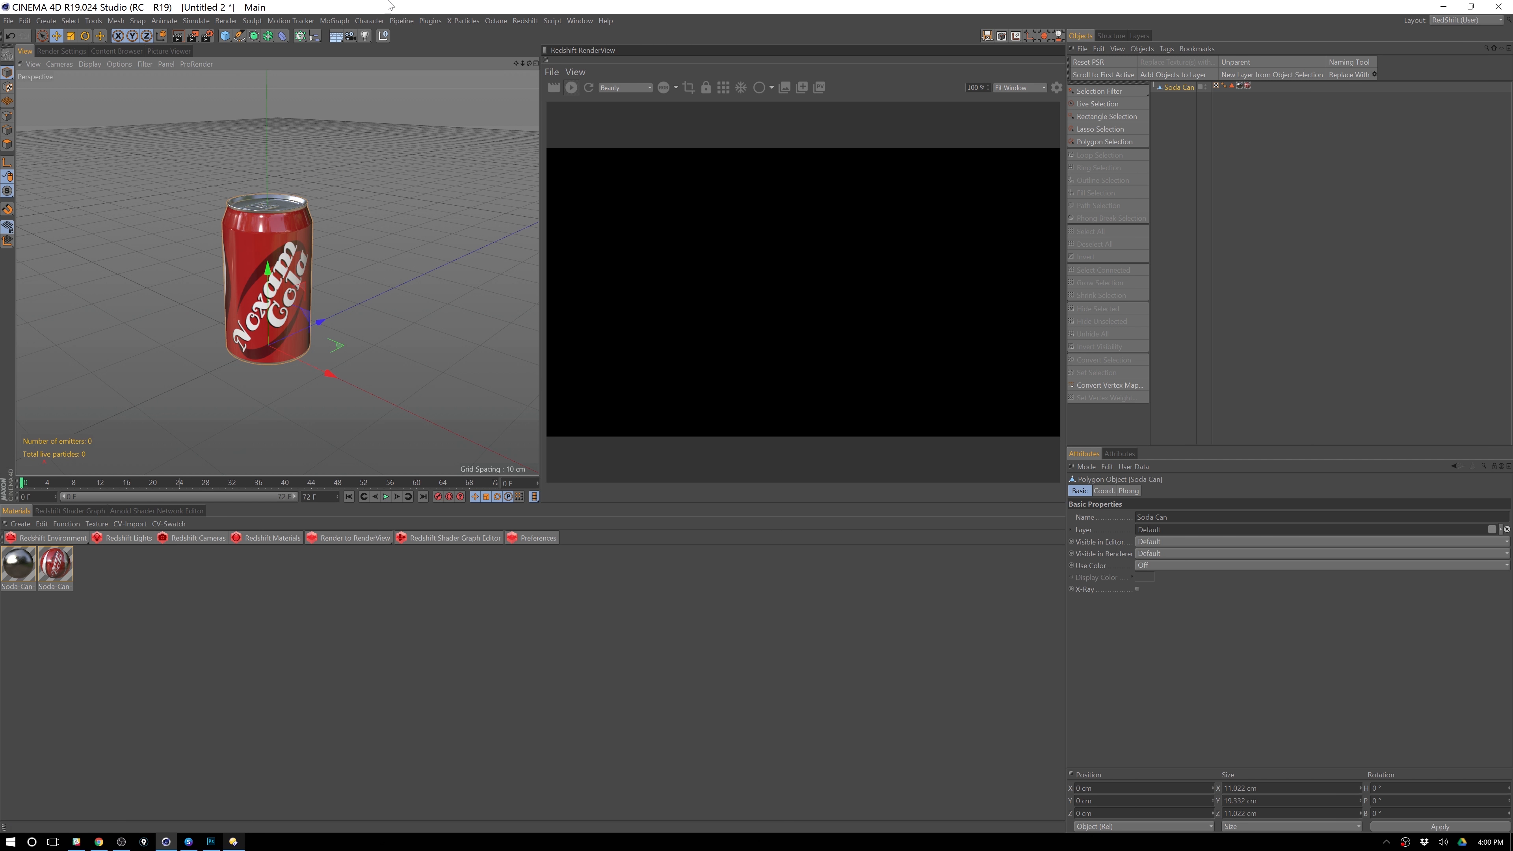
# - Examine the Soda Can's texture tags and its polygon selection tag 1 to see which polygons carry the label
pyautogui.click(1247, 86)
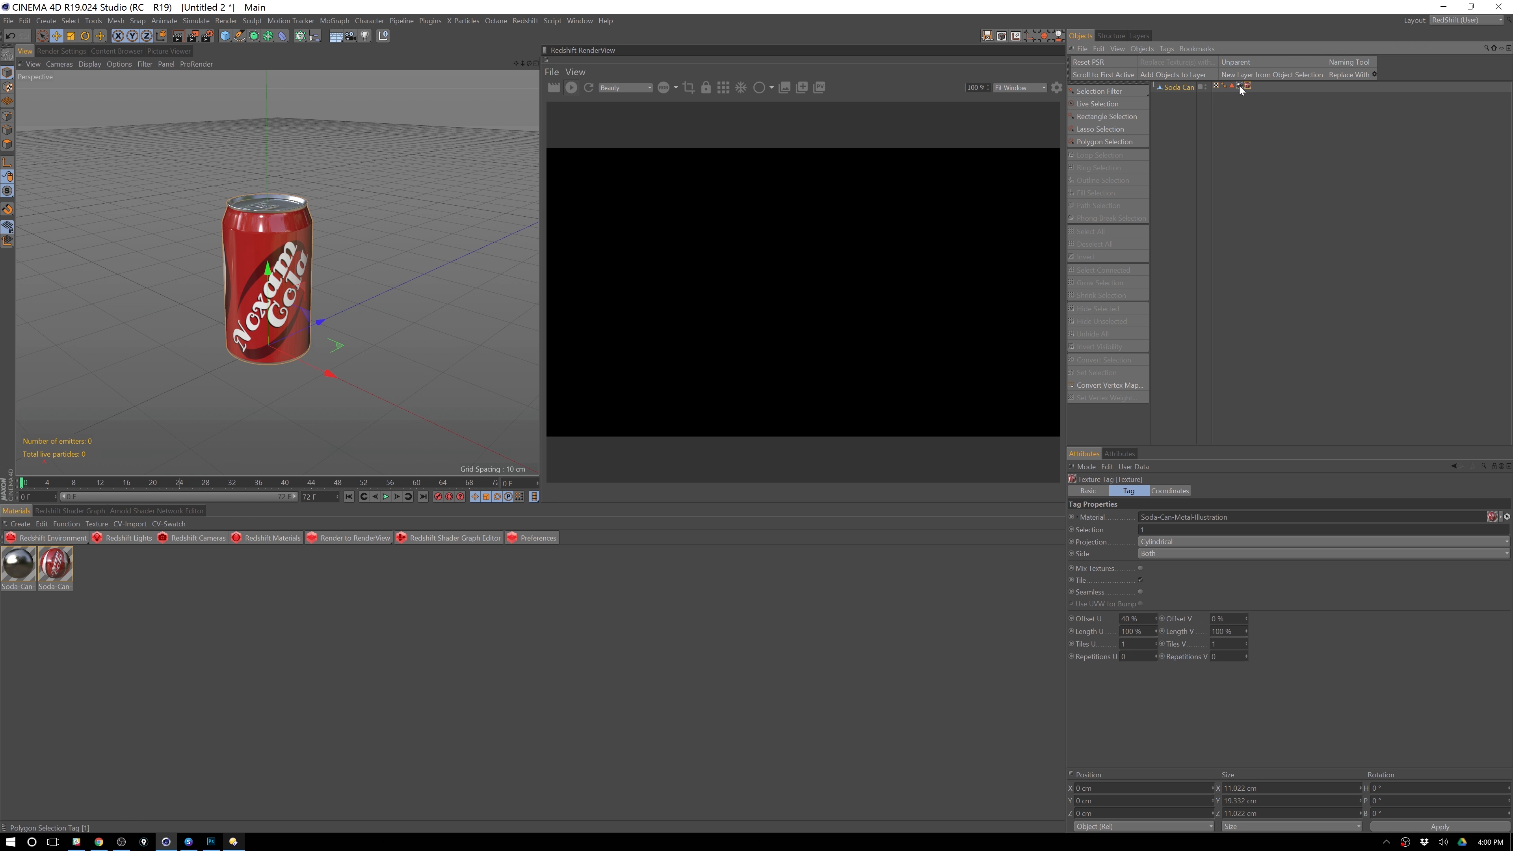
pyautogui.click(1224, 86)
pyautogui.click(1236, 87)
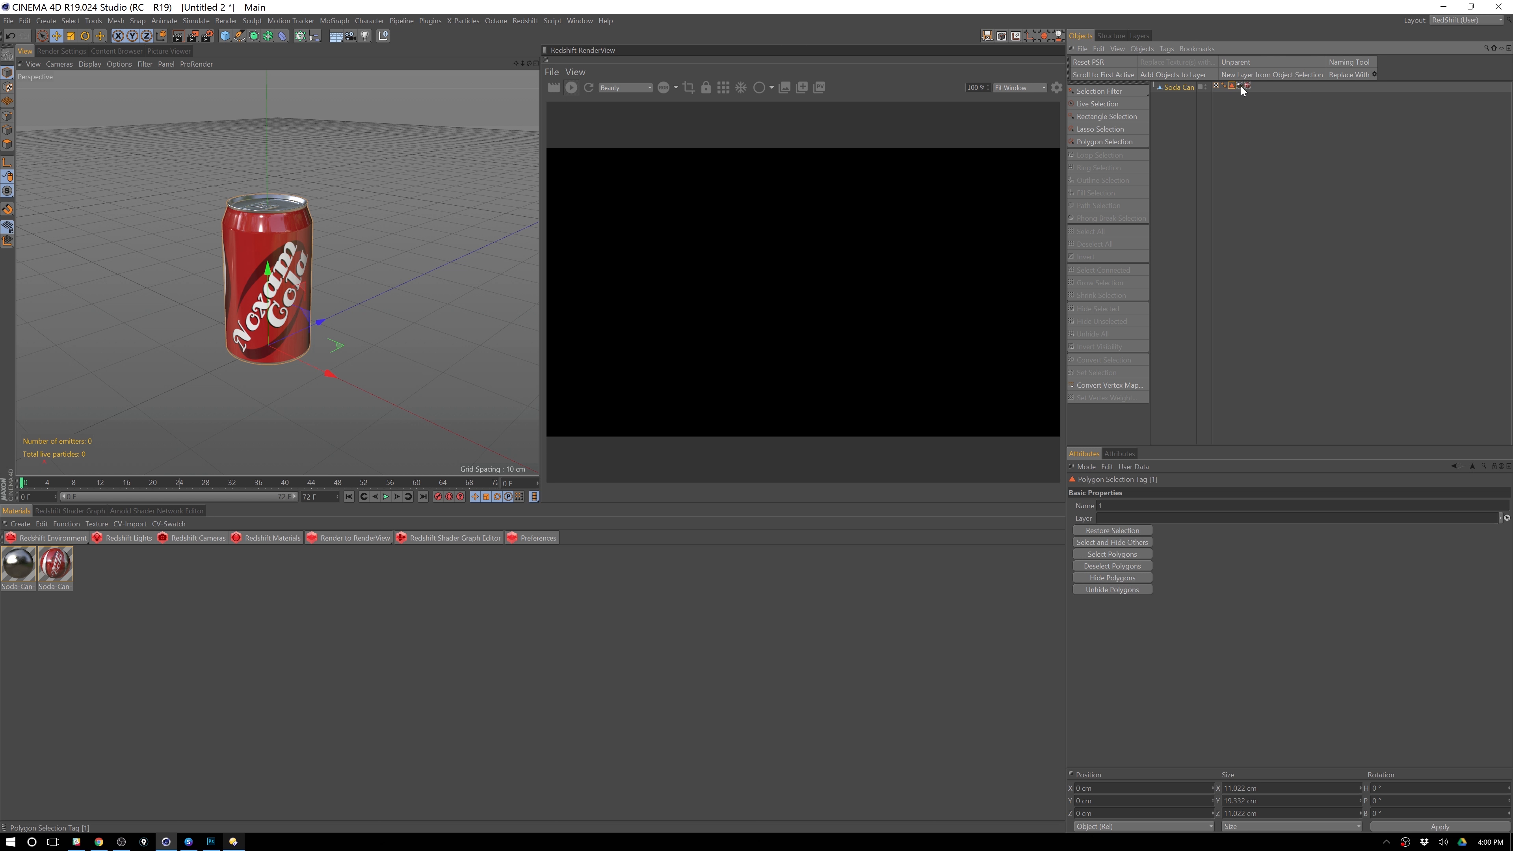
pyautogui.click(1248, 86)
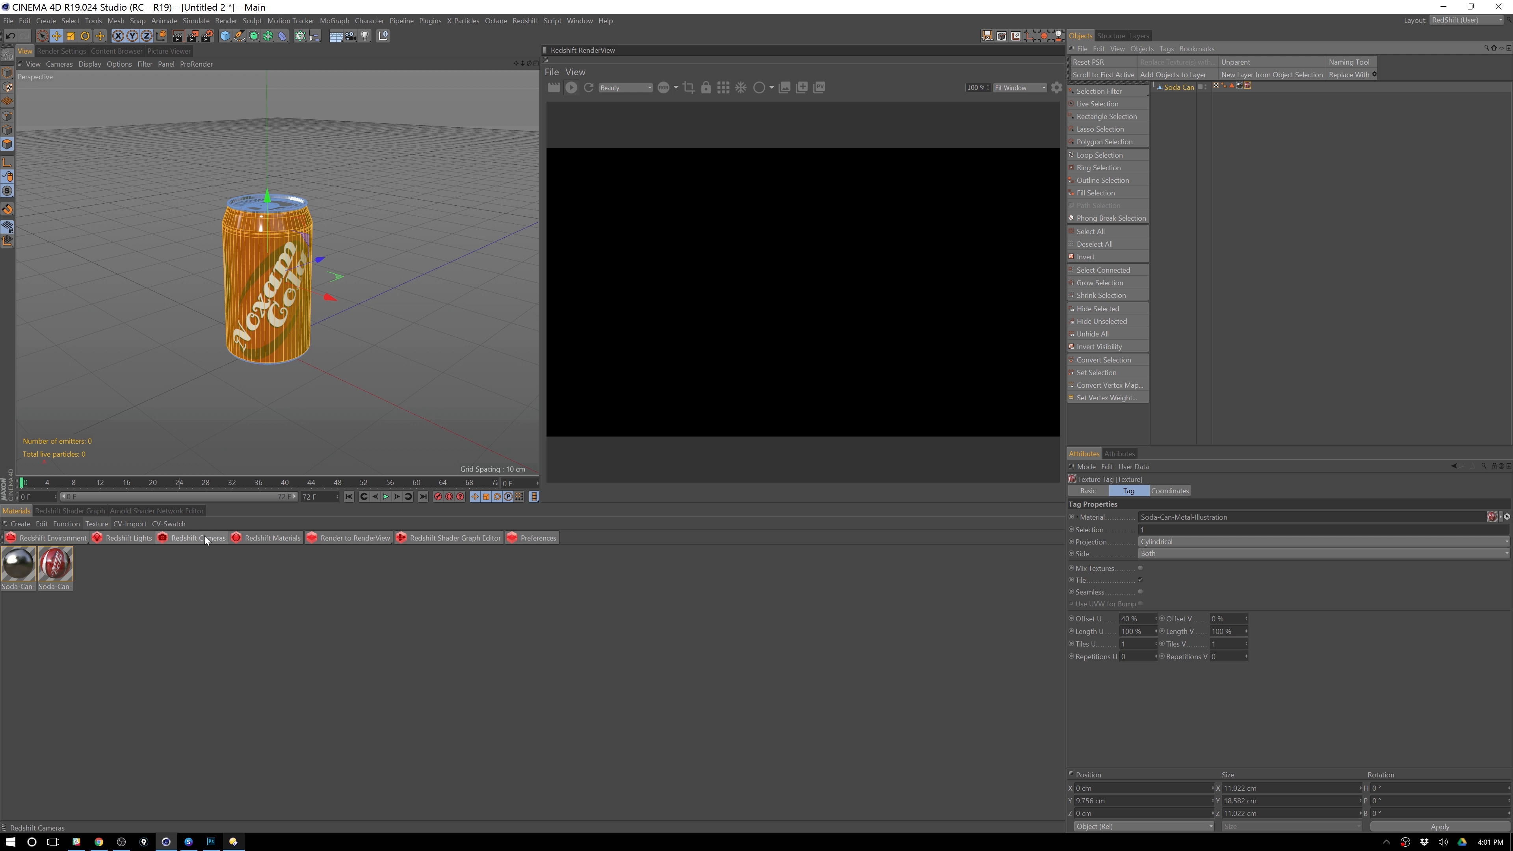
# - Add a Redshift Dome Light, give it an HDRI Link tag and link the tag to its Dome Map
pyautogui.click(143, 541)
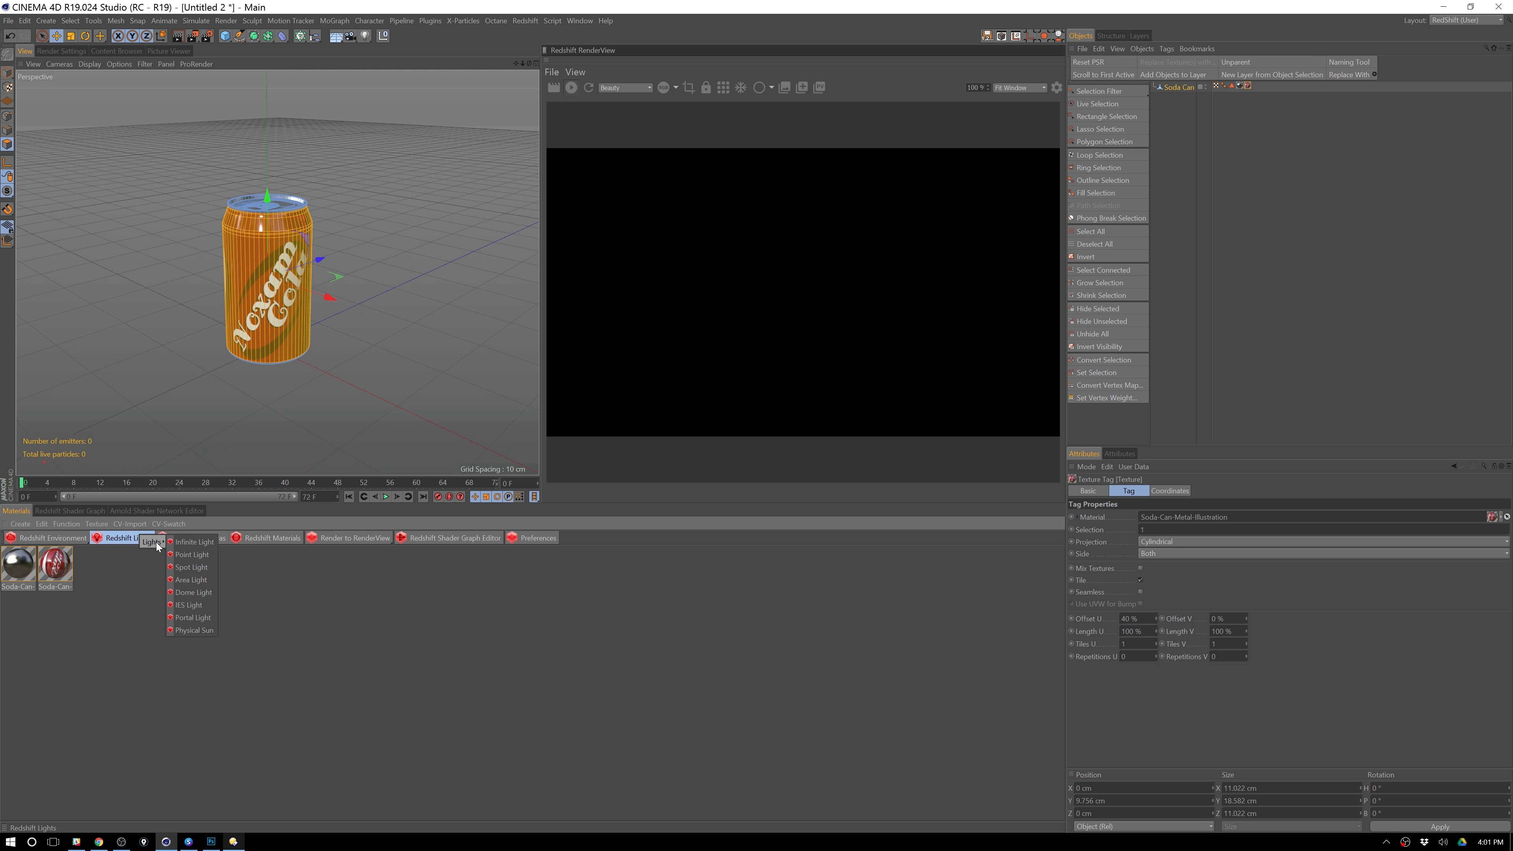
pyautogui.click(200, 591)
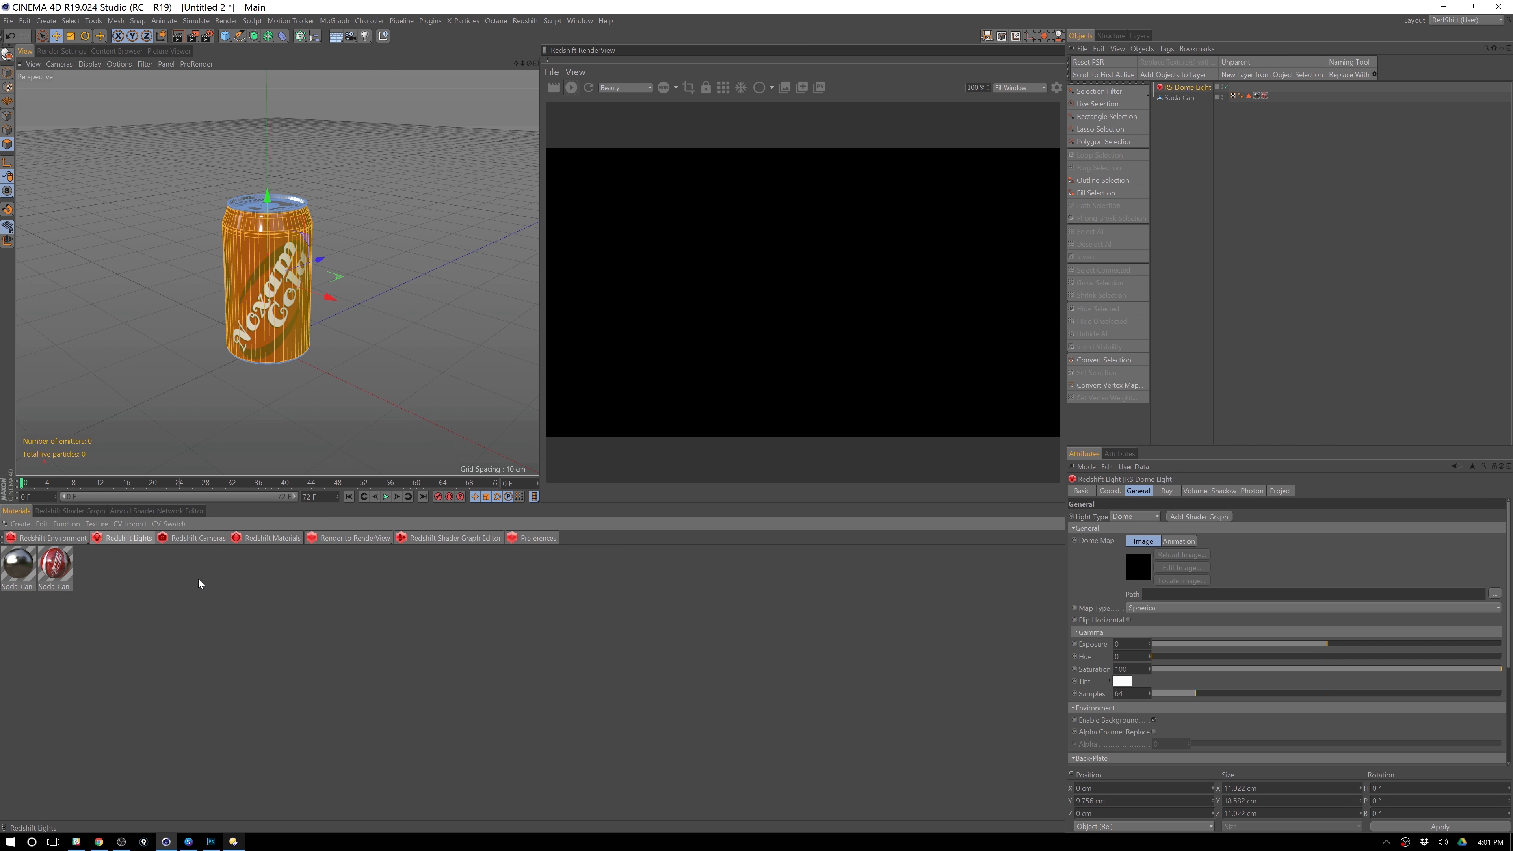
pyautogui.rightClick(1189, 88)
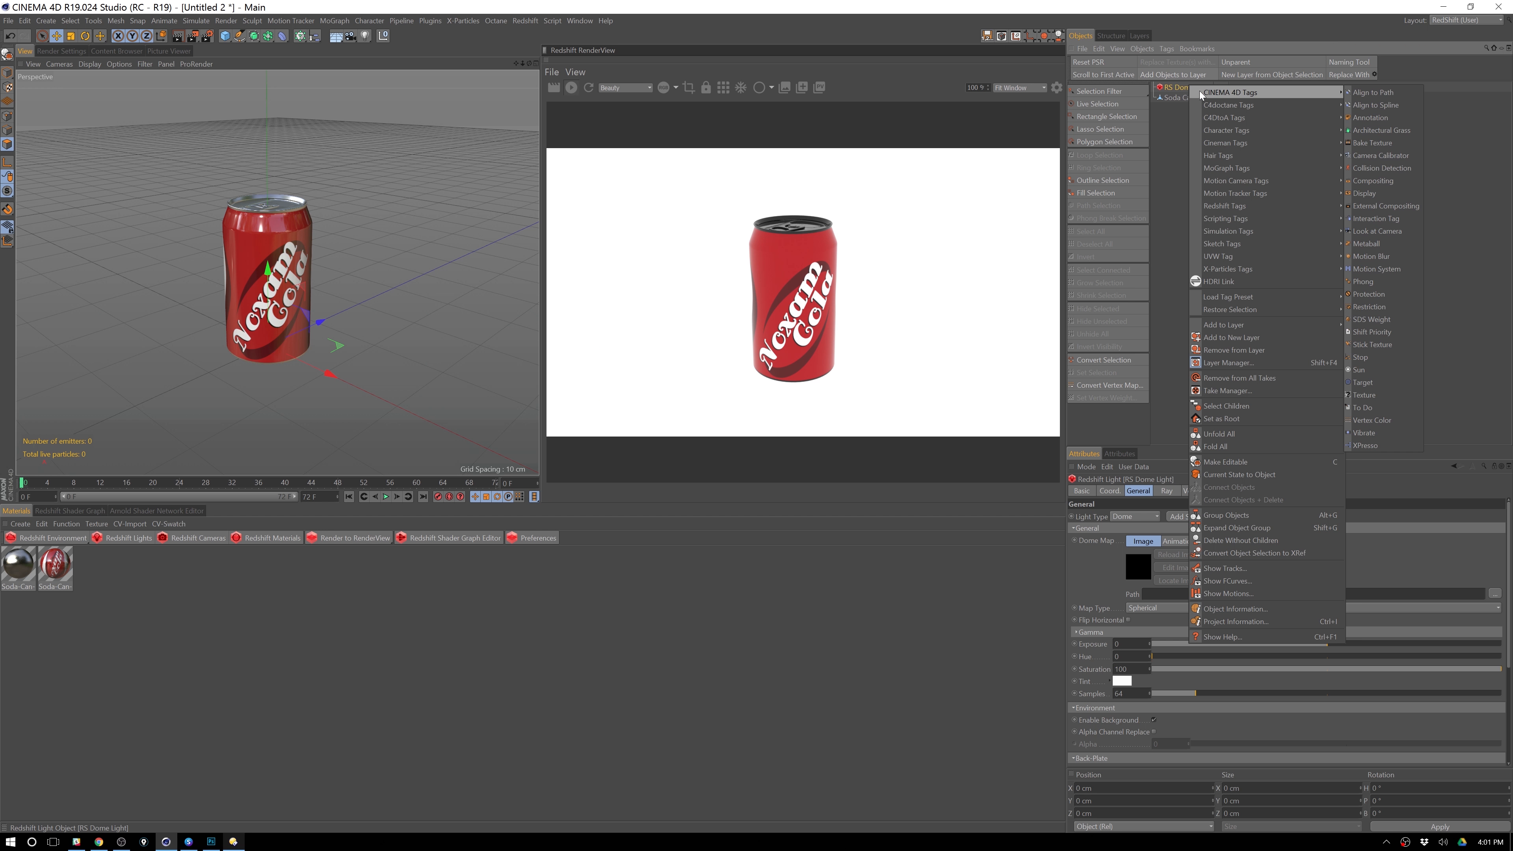
pyautogui.click(1249, 285)
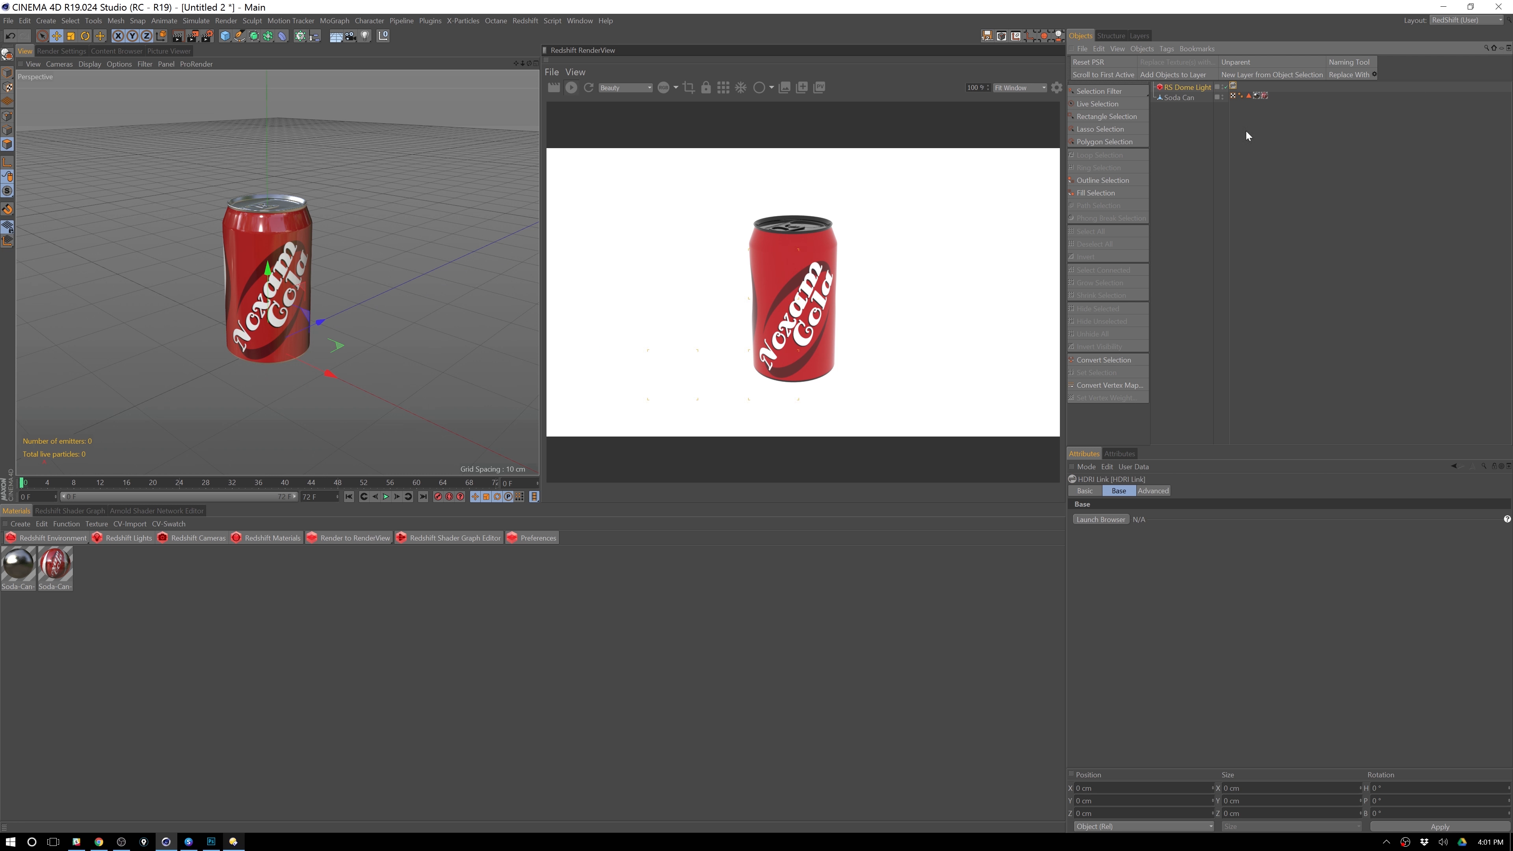
pyautogui.click(1197, 87)
pyautogui.moveTo(1097, 541); pyautogui.dragTo(1233, 87)
pyautogui.click(1494, 772)
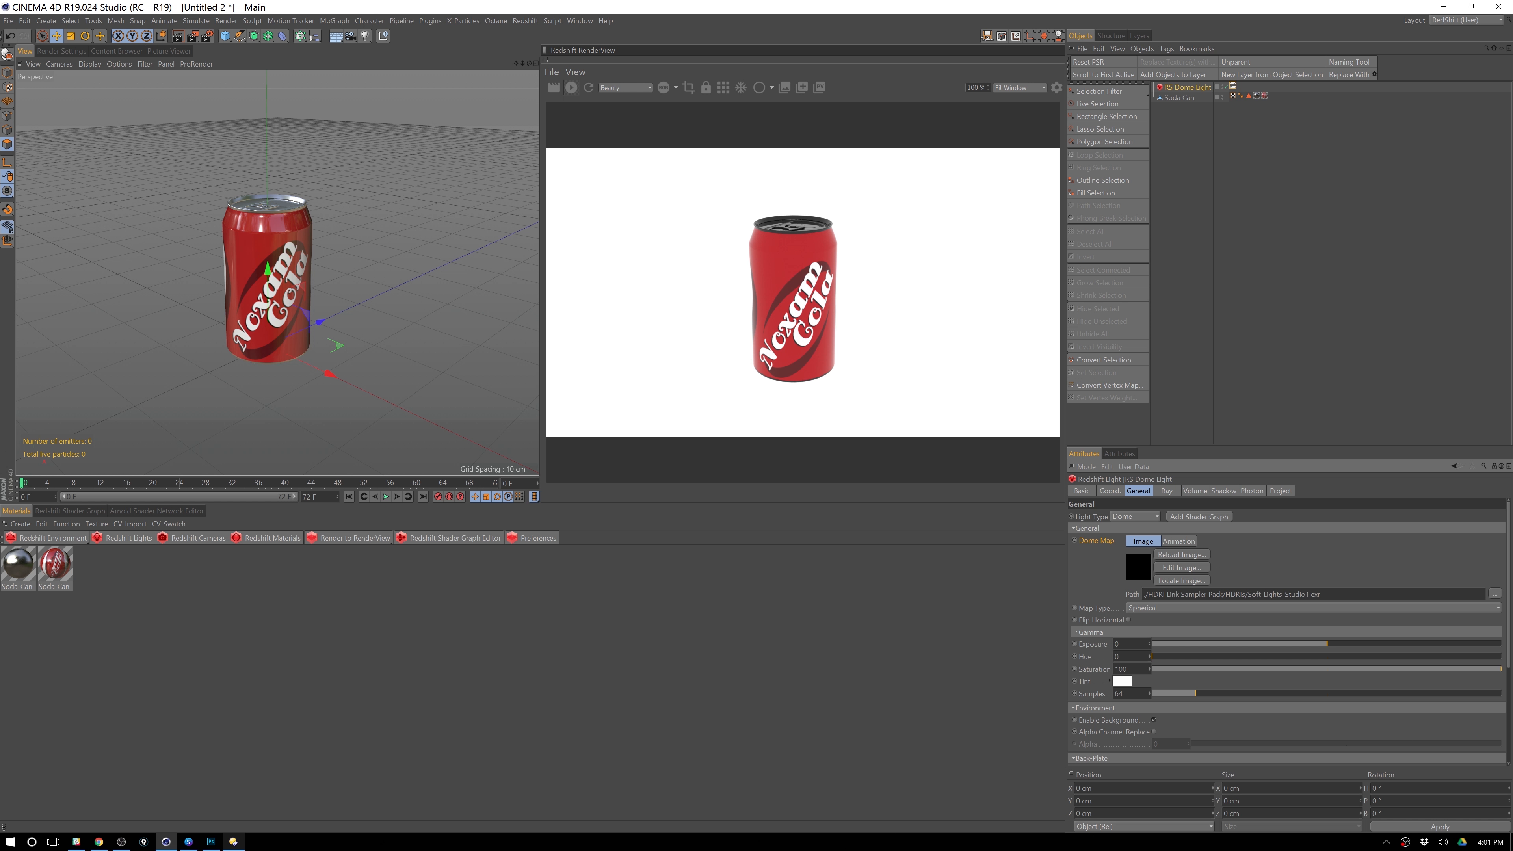
# - Load GSG PRO STUDIOS METAL 019 from the Pro Studios Metal pack as the dome light's HDRI
pyautogui.click(1234, 86)
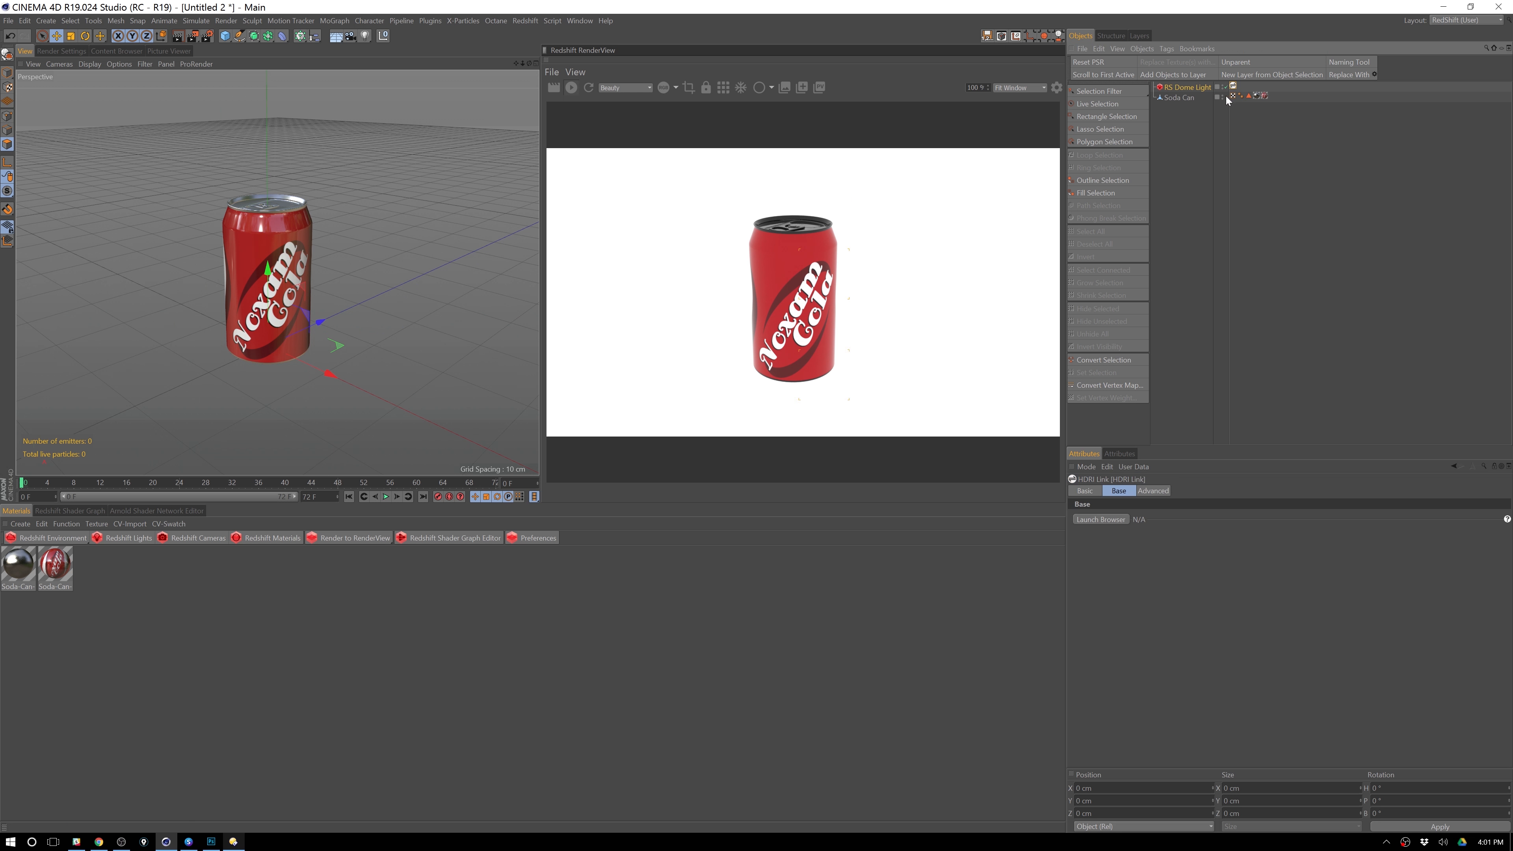
pyautogui.click(1112, 522)
pyautogui.click(1042, 452)
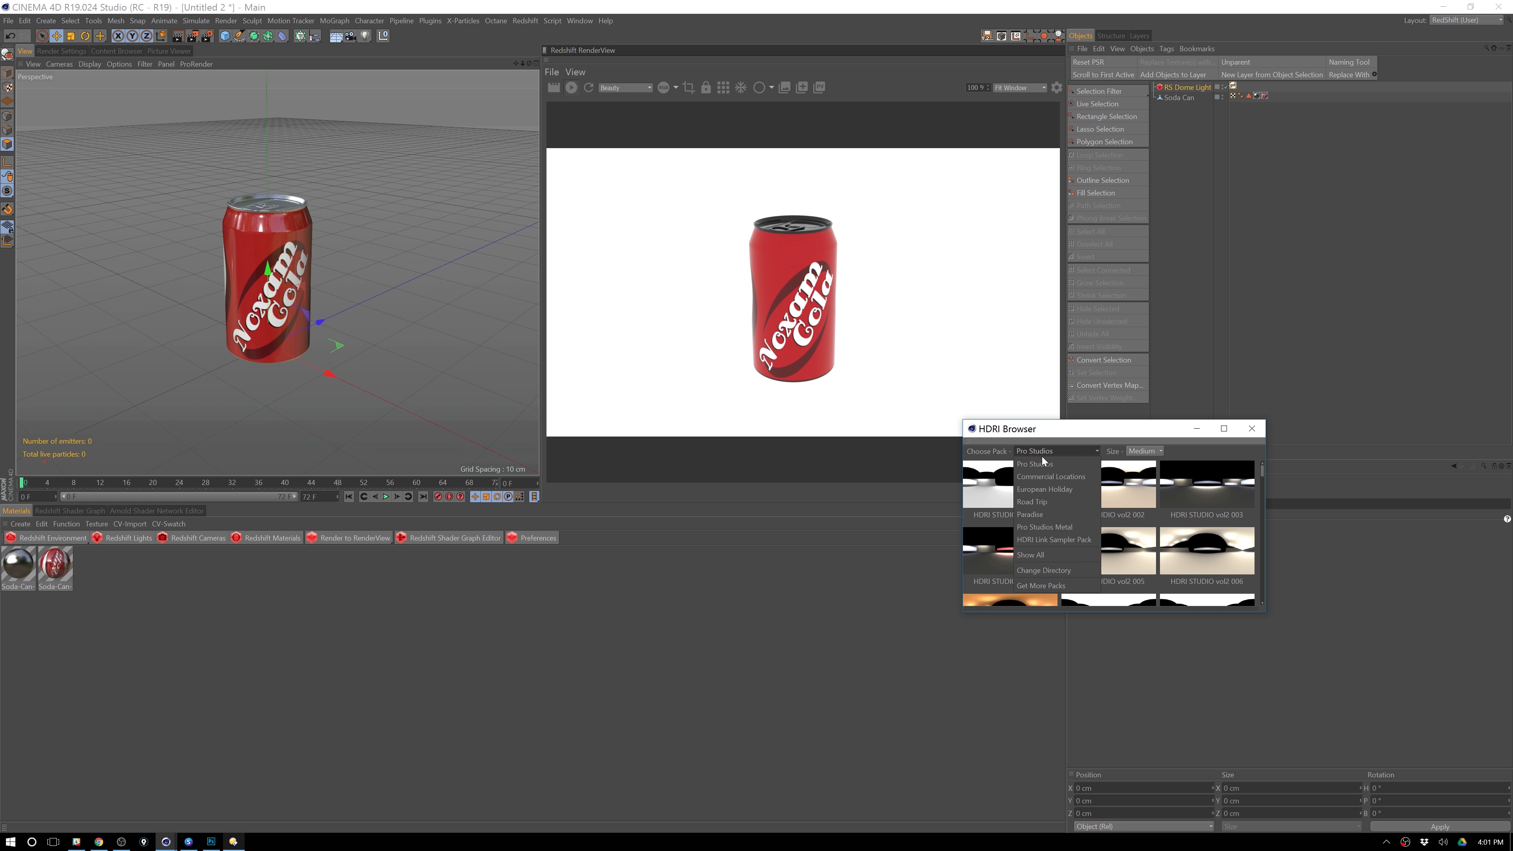
pyautogui.click(1049, 526)
pyautogui.scroll(-5, 1170, 551)
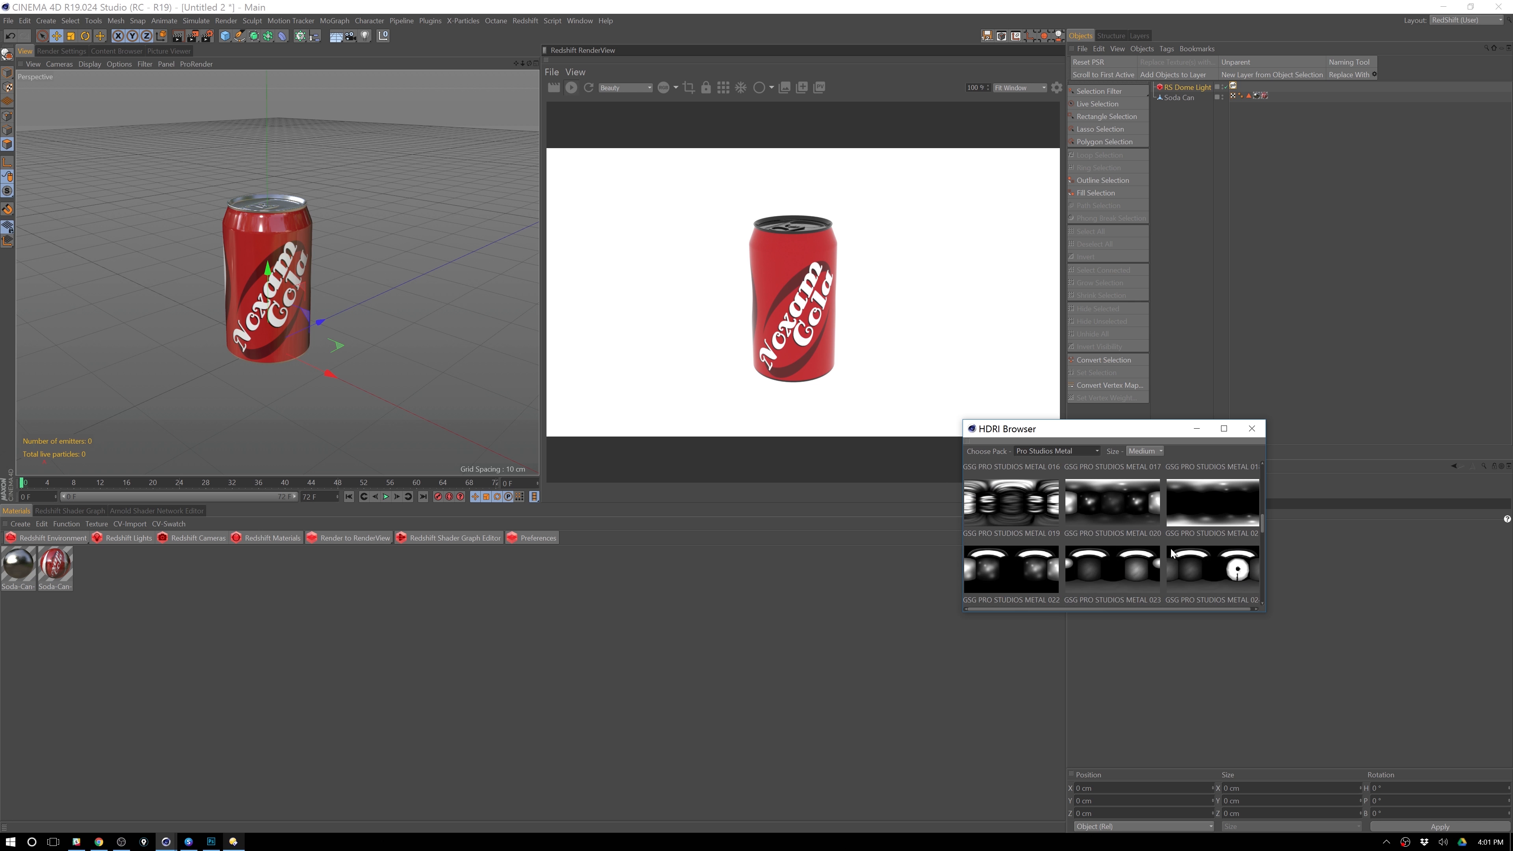
pyautogui.click(1020, 512)
pyautogui.click(1251, 429)
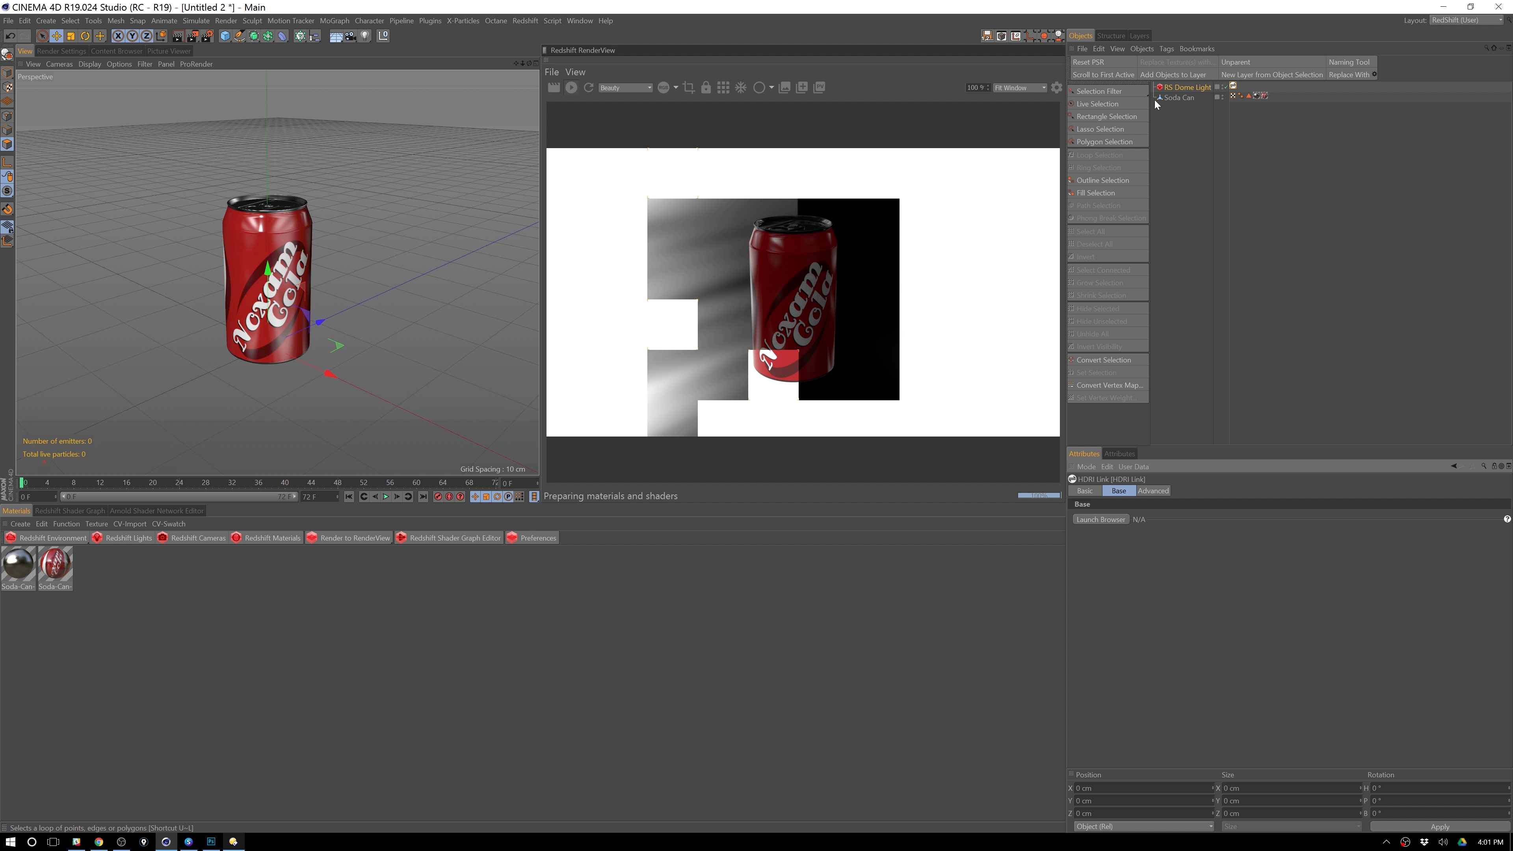
# - Disable the dome light's environment background and check the can's lighting from a higher angle
pyautogui.click(1187, 90)
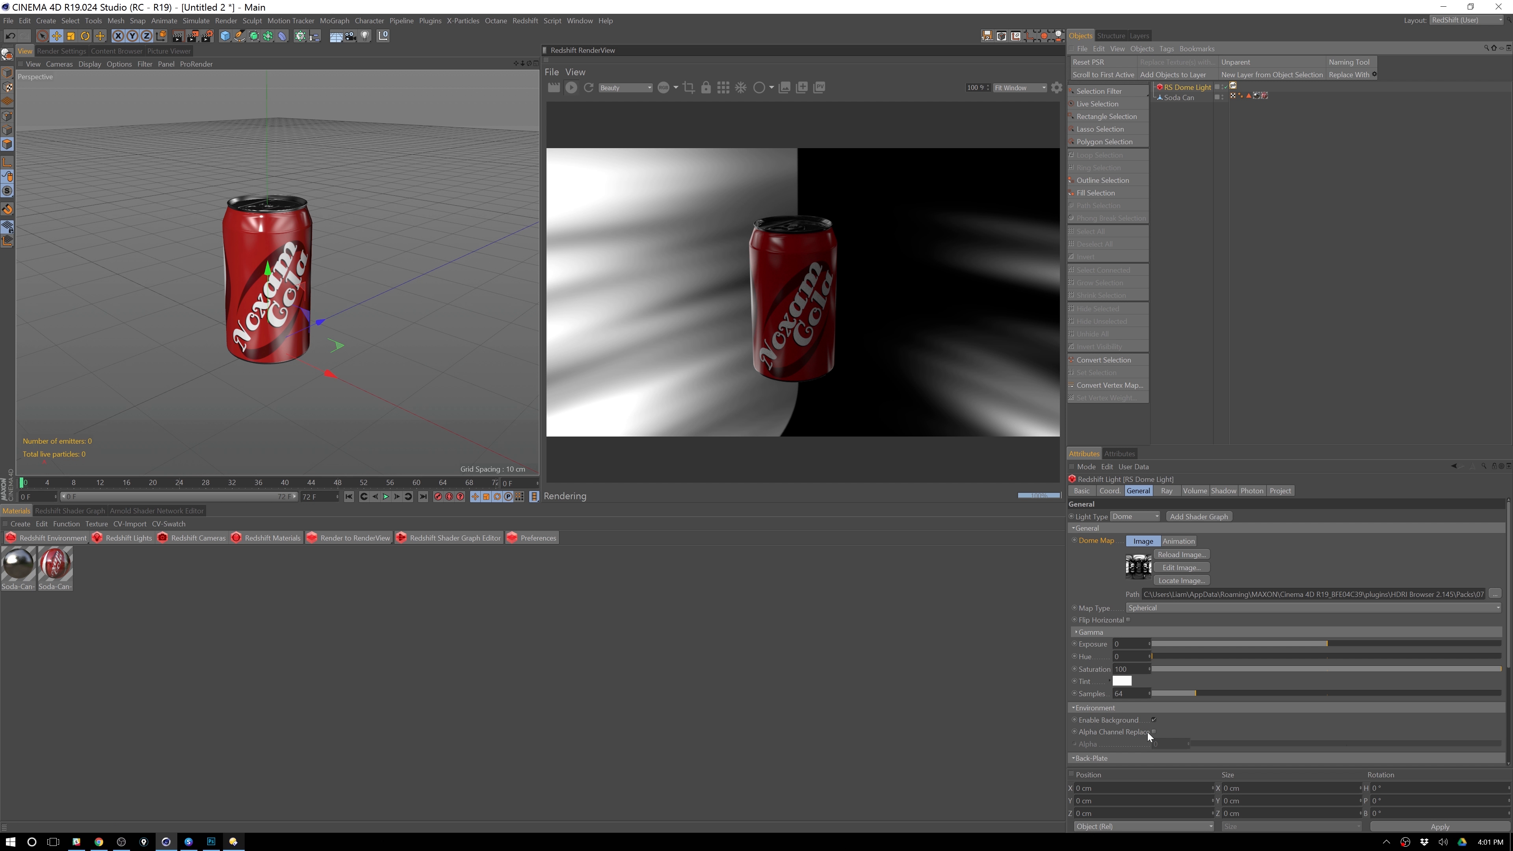
pyautogui.click(1153, 721)
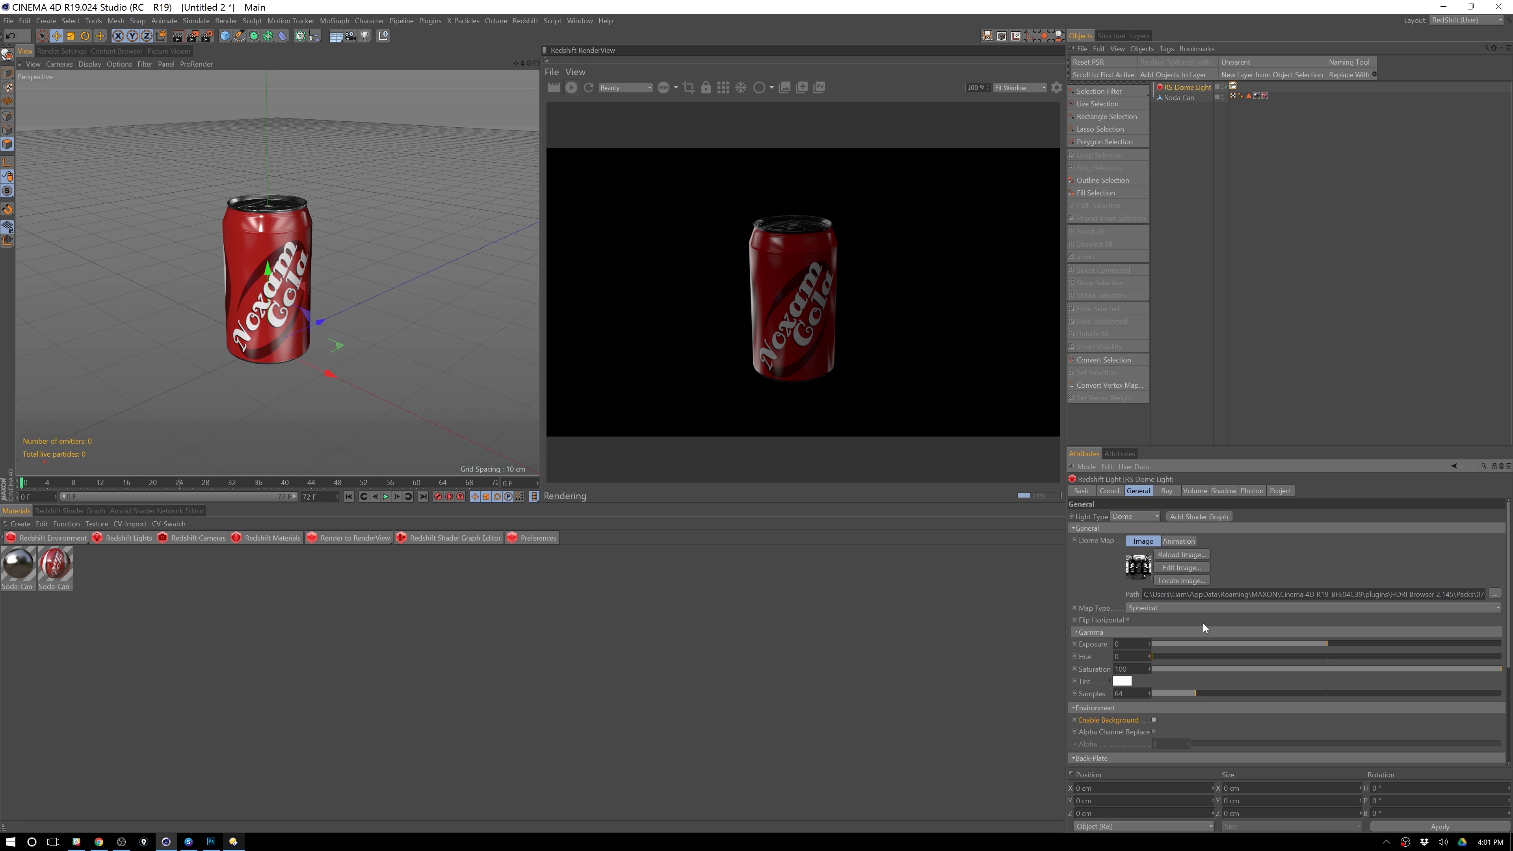
pyautogui.keyDown('alt'); pyautogui.moveTo(370, 225); pyautogui.dragTo(363, 290); pyautogui.keyUp('alt')
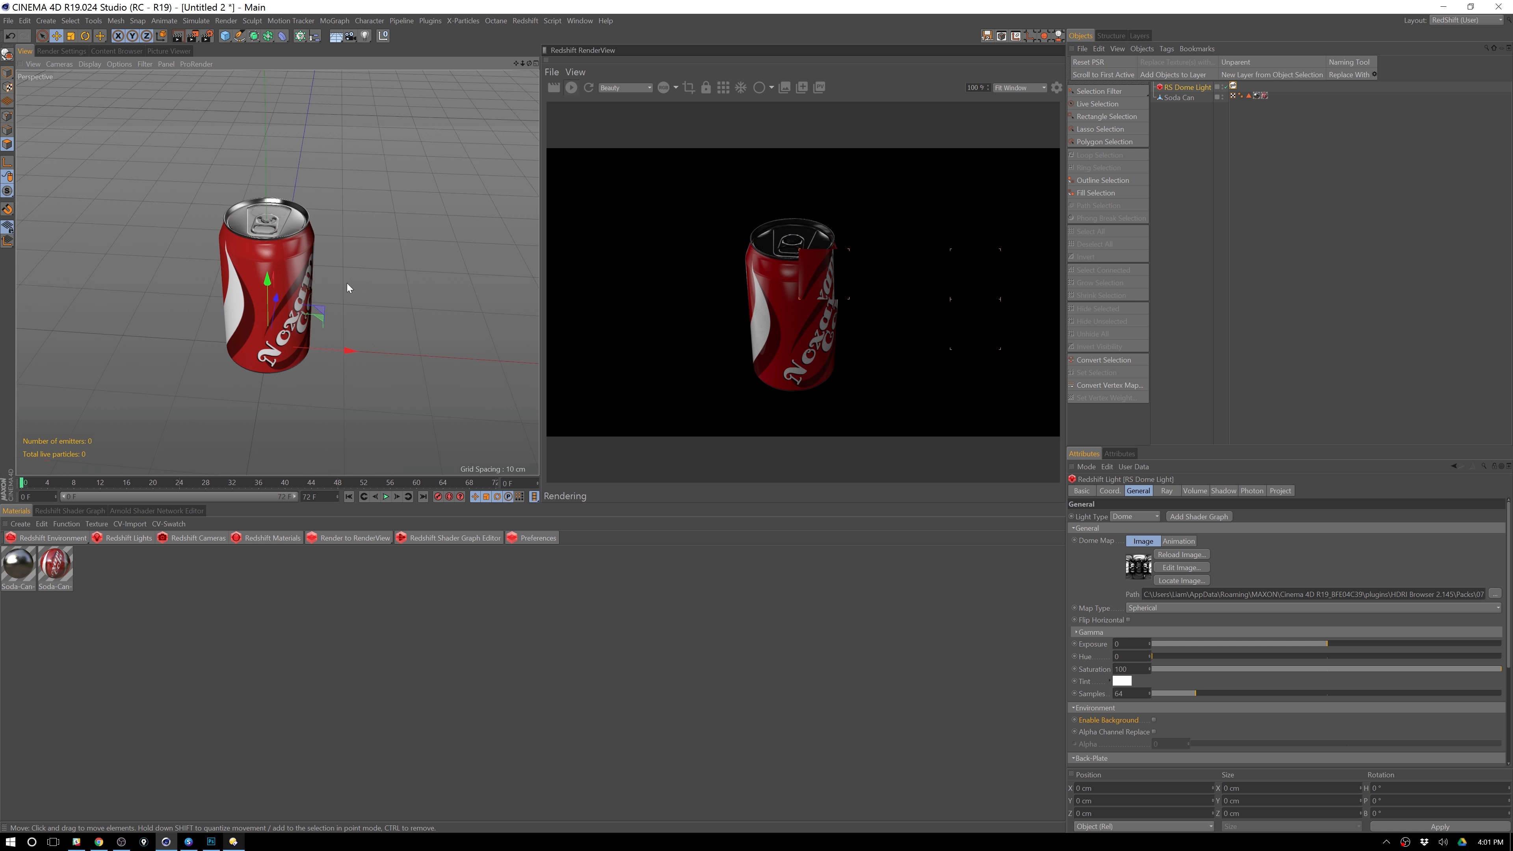
# - Force Redshift progressive rendering on for IPR with 128 passes, and frame the can closer at eye level
pyautogui.click(51, 53)
pyautogui.click(58, 125)
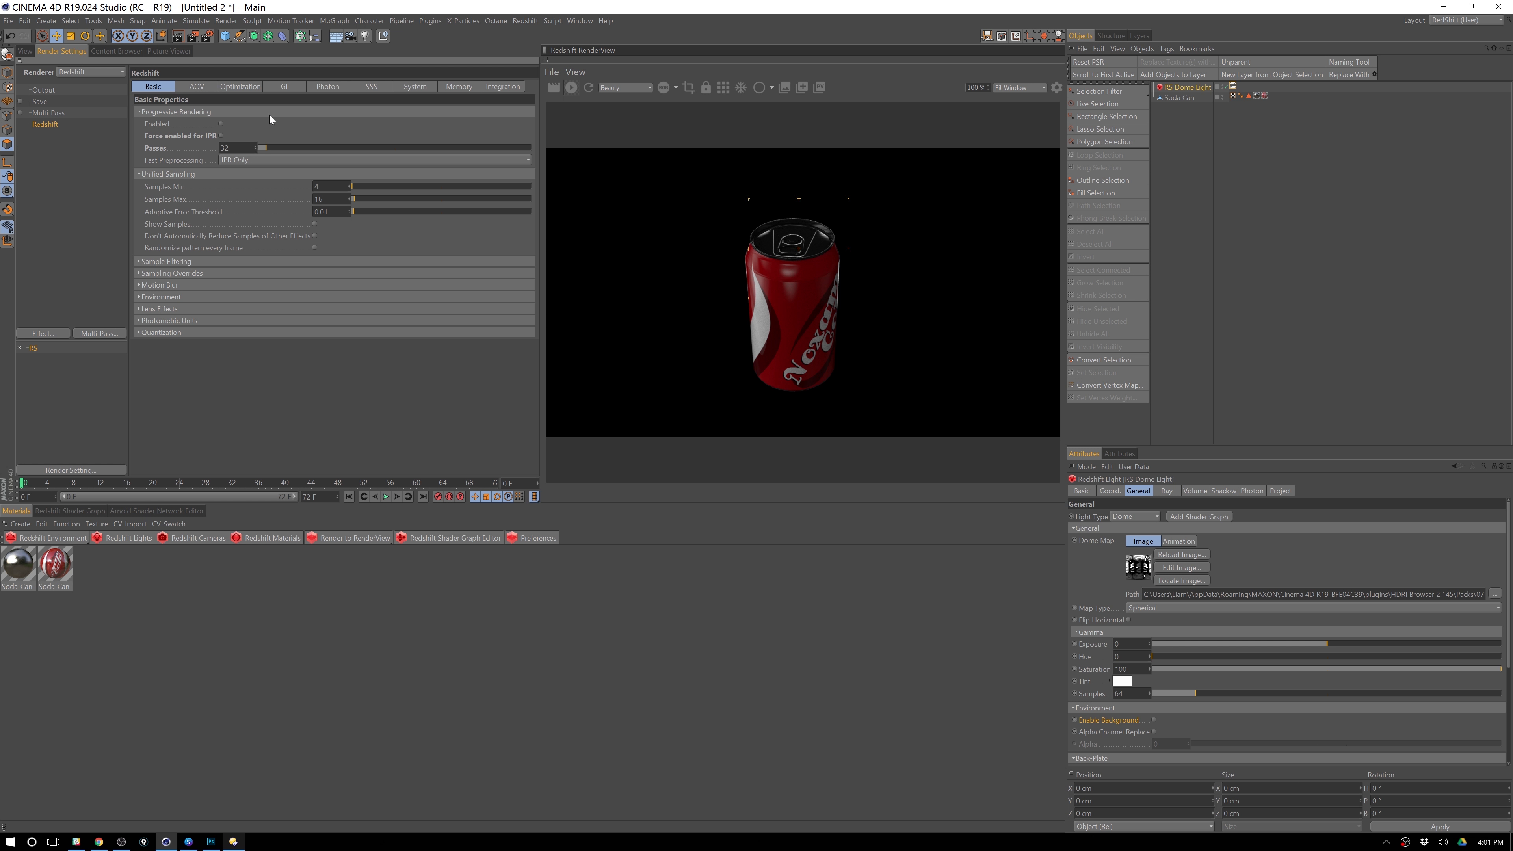
pyautogui.click(223, 136)
pyautogui.write('128')
pyautogui.press('Return')
pyautogui.click(29, 52)
pyautogui.keyDown('alt'); pyautogui.moveTo(310, 288); pyautogui.dragTo(319, 224); pyautogui.keyUp('alt')
pyautogui.keyDown('alt'); pyautogui.moveTo(289, 291); pyautogui.dragTo(317, 286, button='right'); pyautogui.keyUp('alt')
pyautogui.keyDown('alt'); pyautogui.moveTo(317, 286); pyautogui.dragTo(336, 340, button='middle'); pyautogui.keyUp('alt')
pyautogui.keyDown('alt'); pyautogui.moveTo(328, 327); pyautogui.dragTo(336, 262); pyautogui.keyUp('alt')
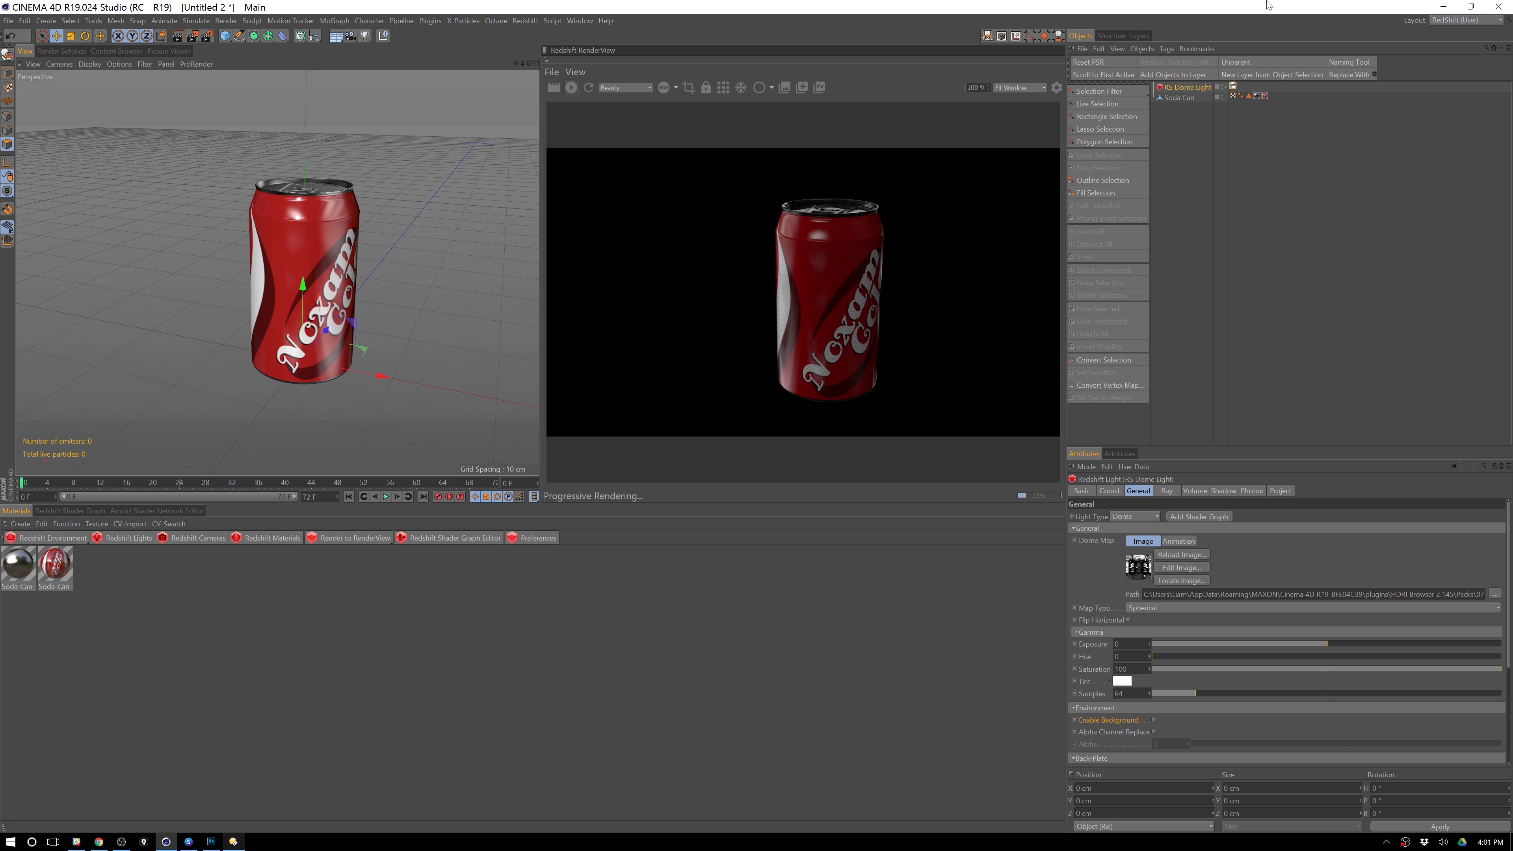
# - Inspect the Soda Can-Metal Illustration material's color texture and the file path of its soda-illustration image
pyautogui.click(1179, 97)
pyautogui.click(56, 565)
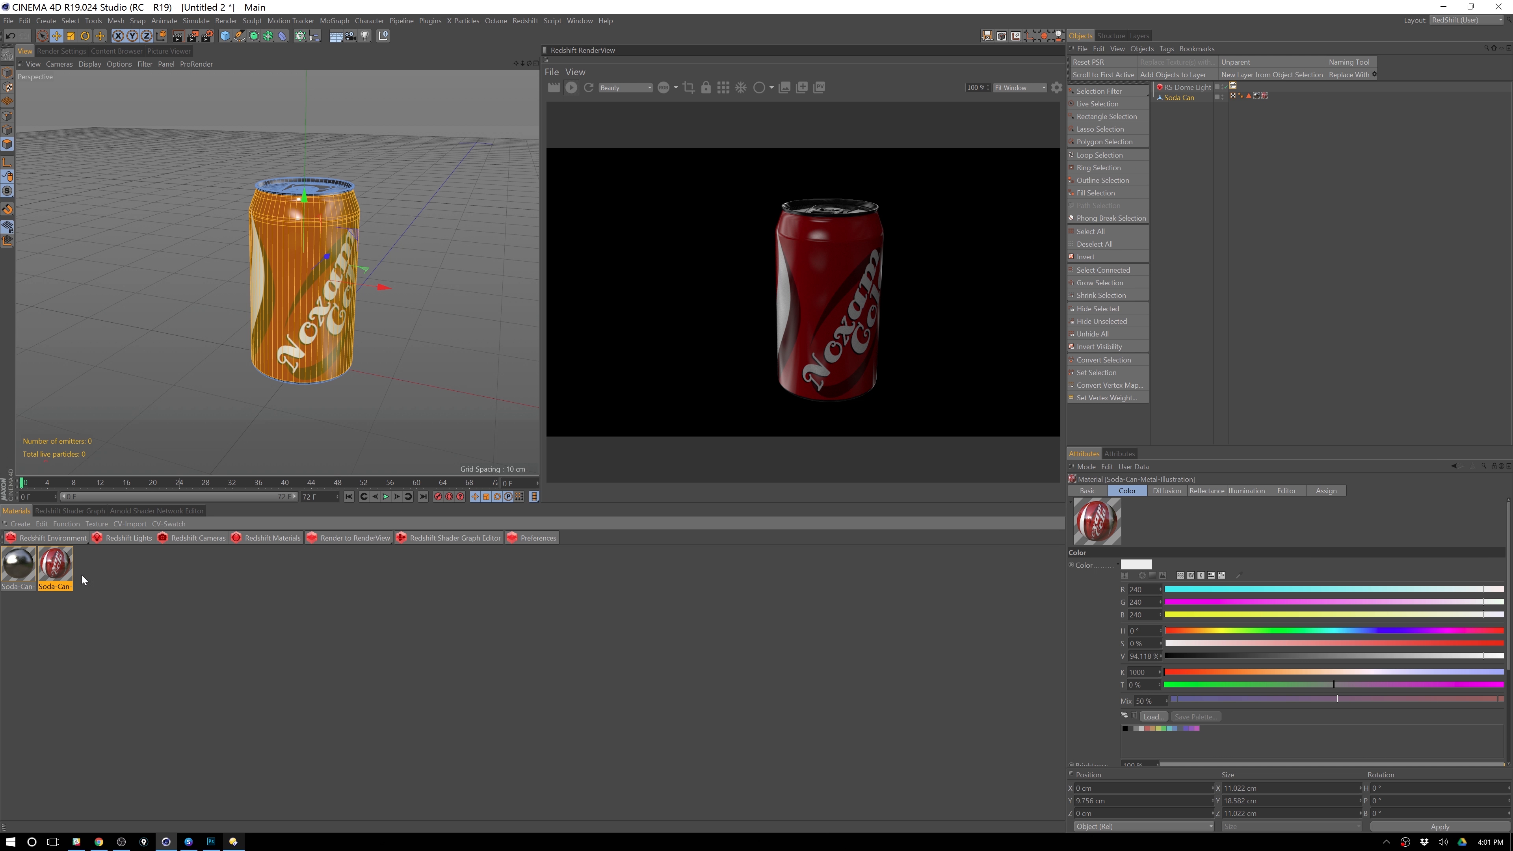
pyautogui.doubleClick(58, 575)
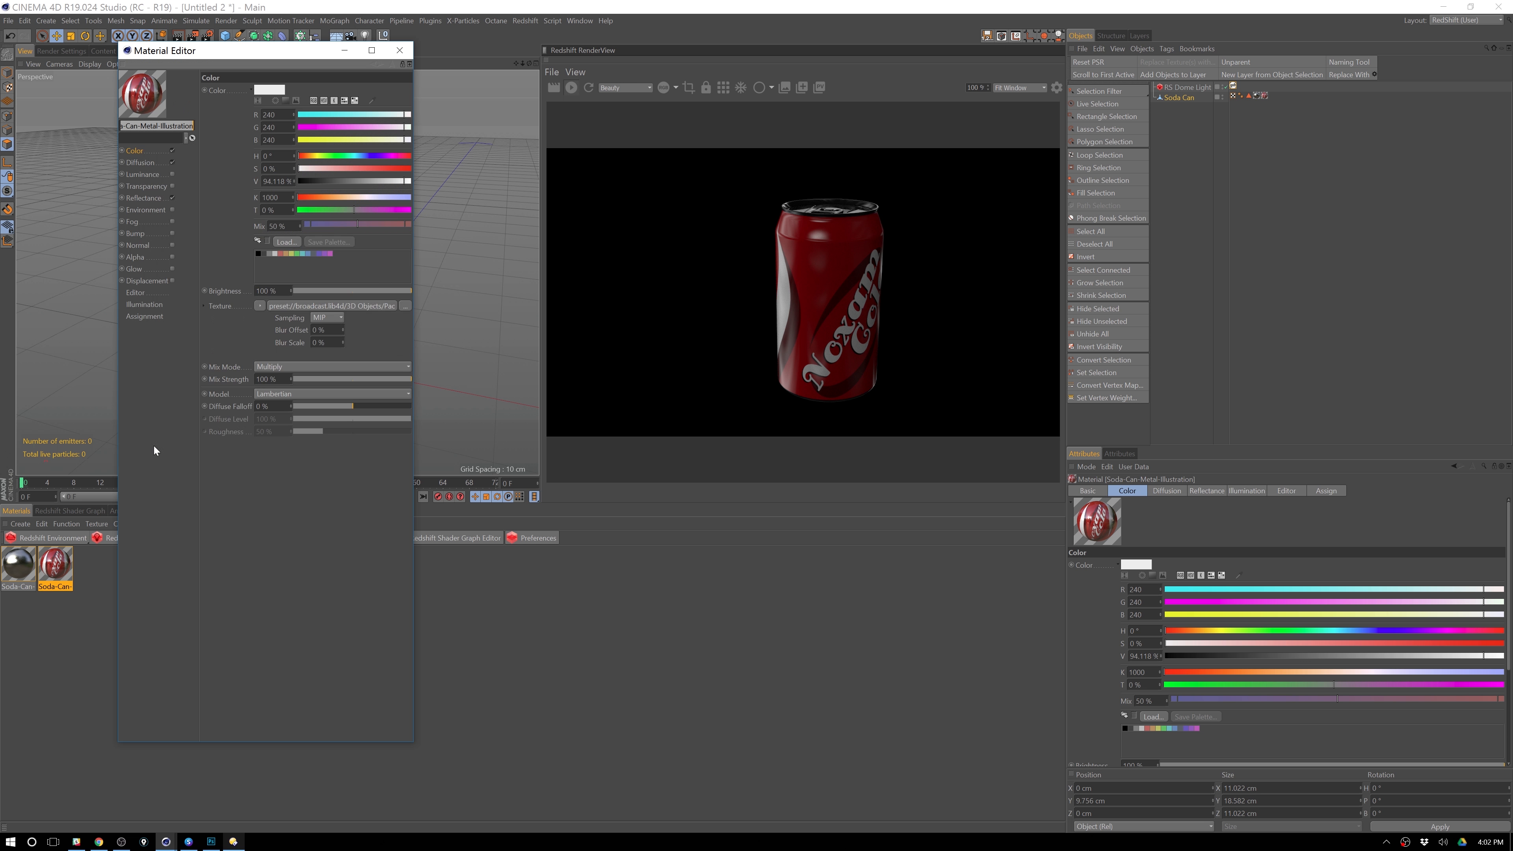
pyautogui.click(332, 307)
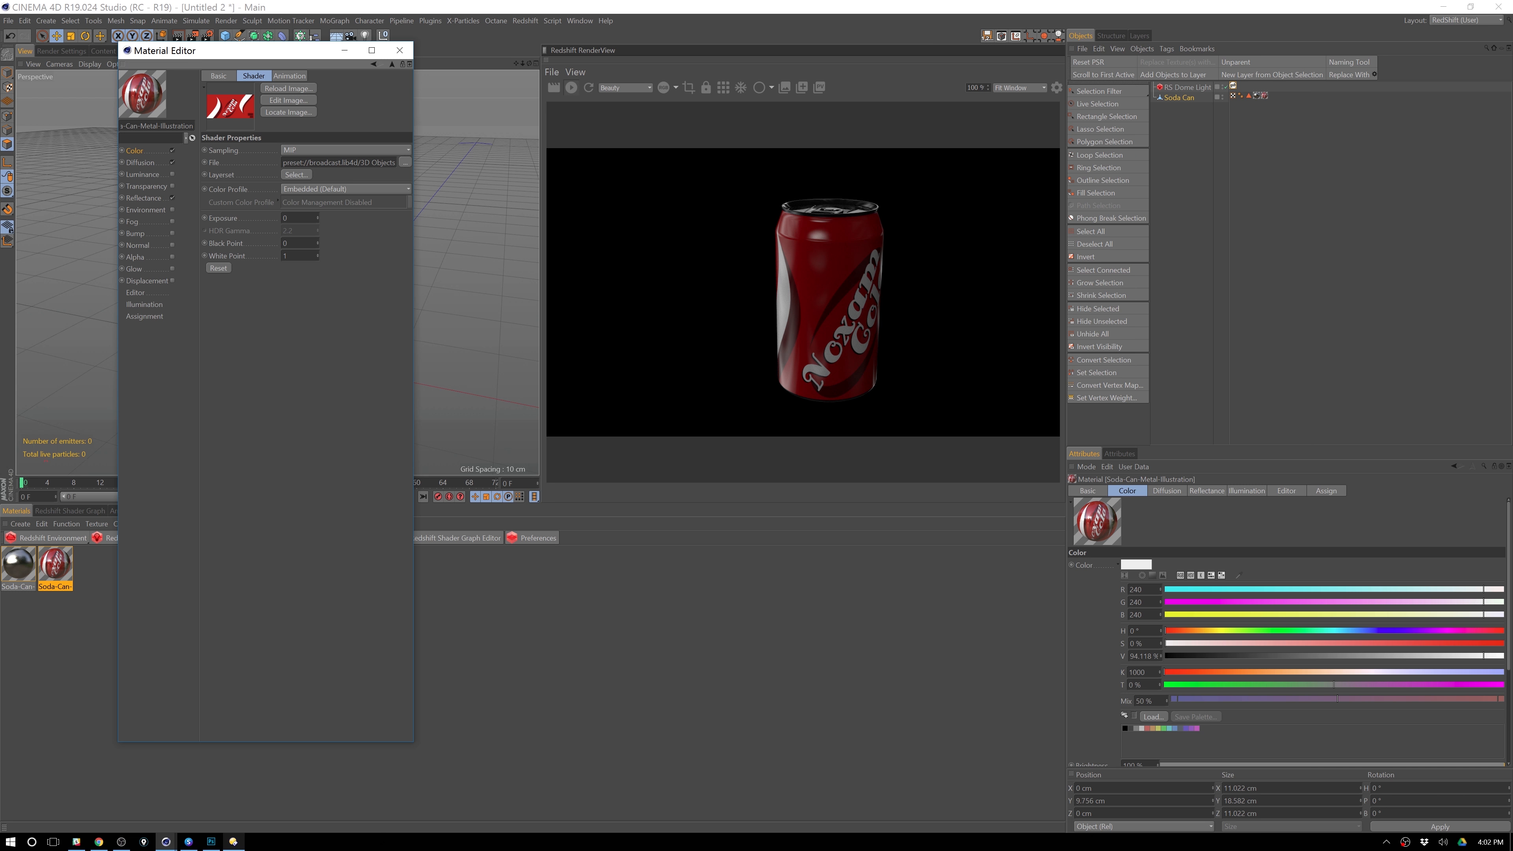
pyautogui.moveTo(309, 162); pyautogui.dragTo(397, 161)
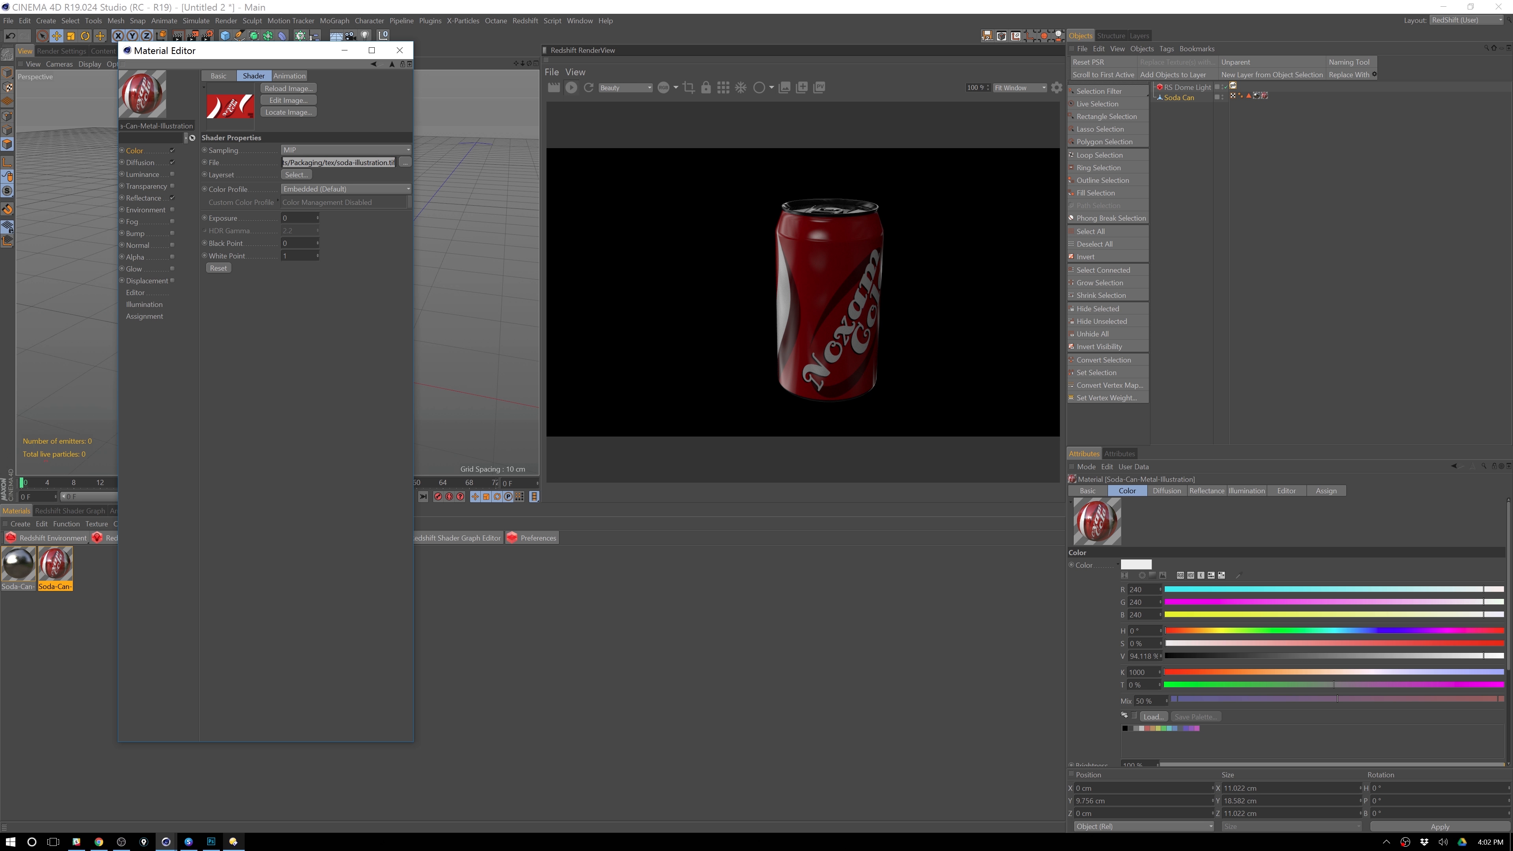
pyautogui.click(399, 50)
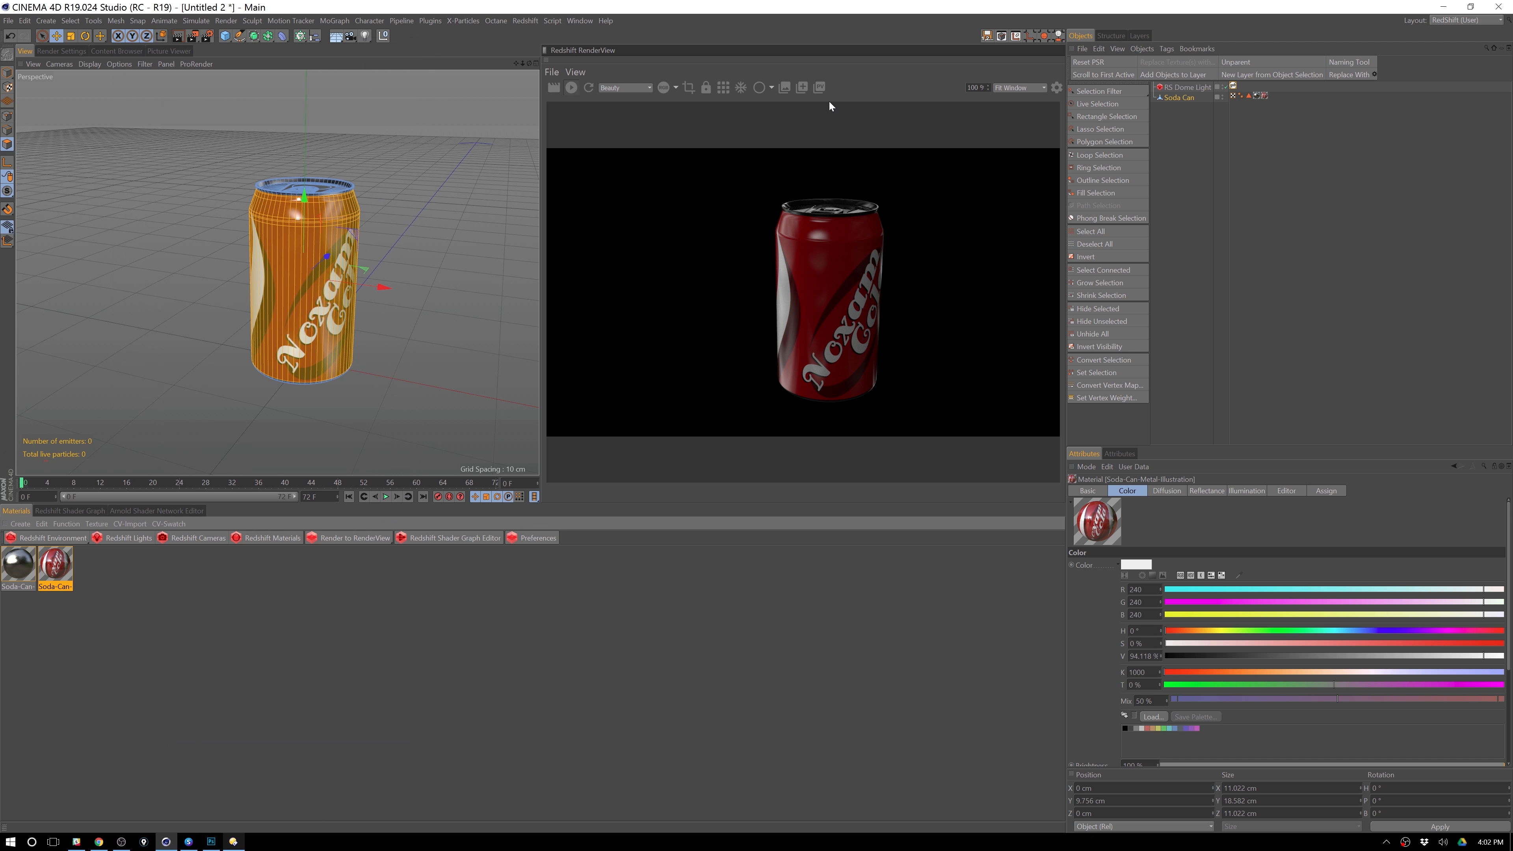
# - Create a new Redshift material and assign it to the Soda Can's label in place of the illustration material
pyautogui.click(293, 540)
pyautogui.moveTo(295, 546)
pyautogui.click(347, 542)
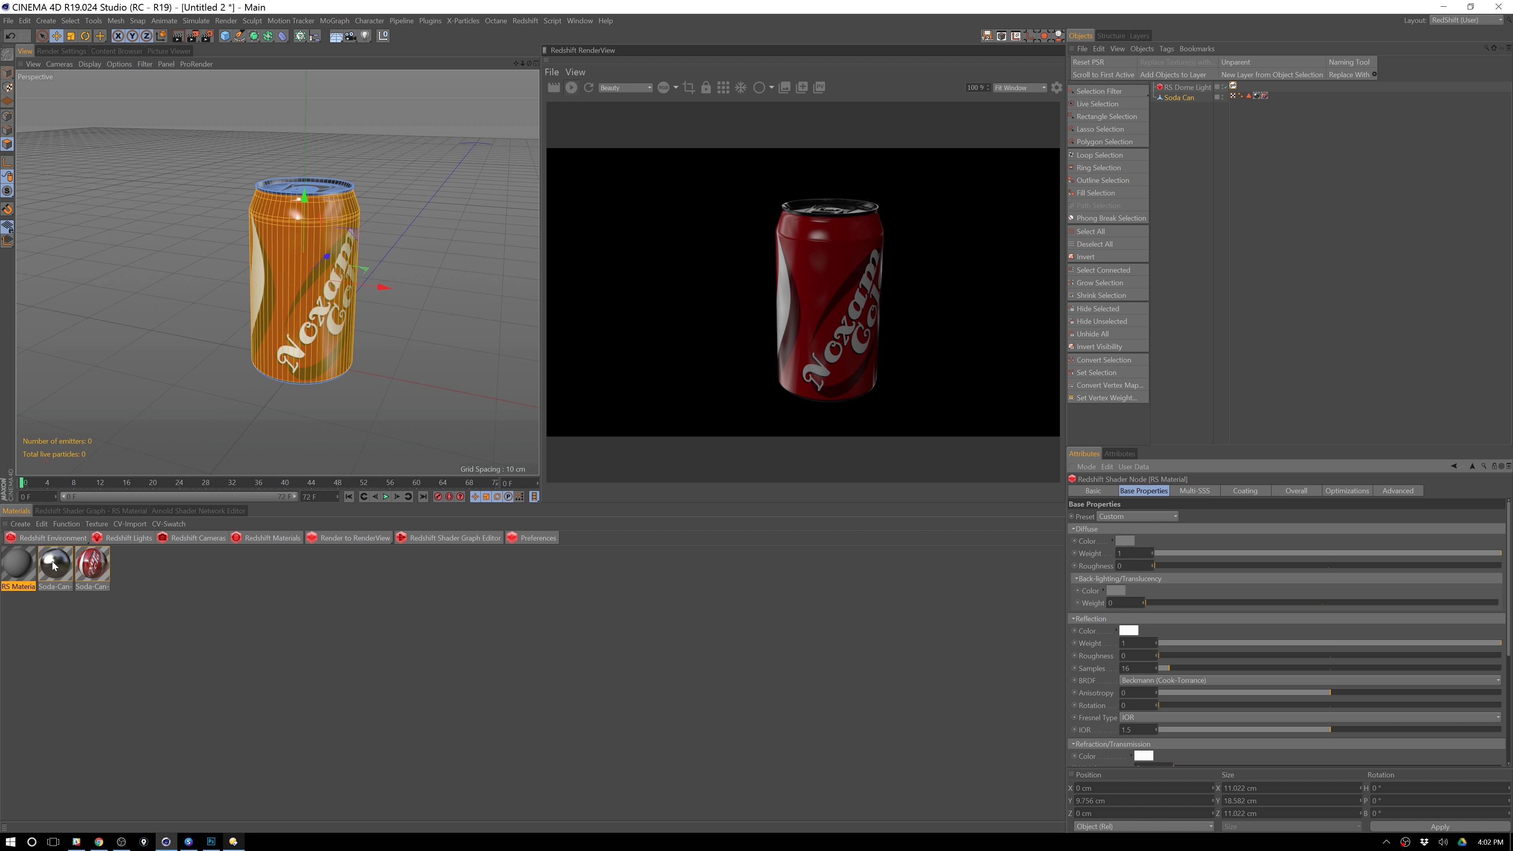
pyautogui.moveTo(17, 573); pyautogui.dragTo(1259, 101)
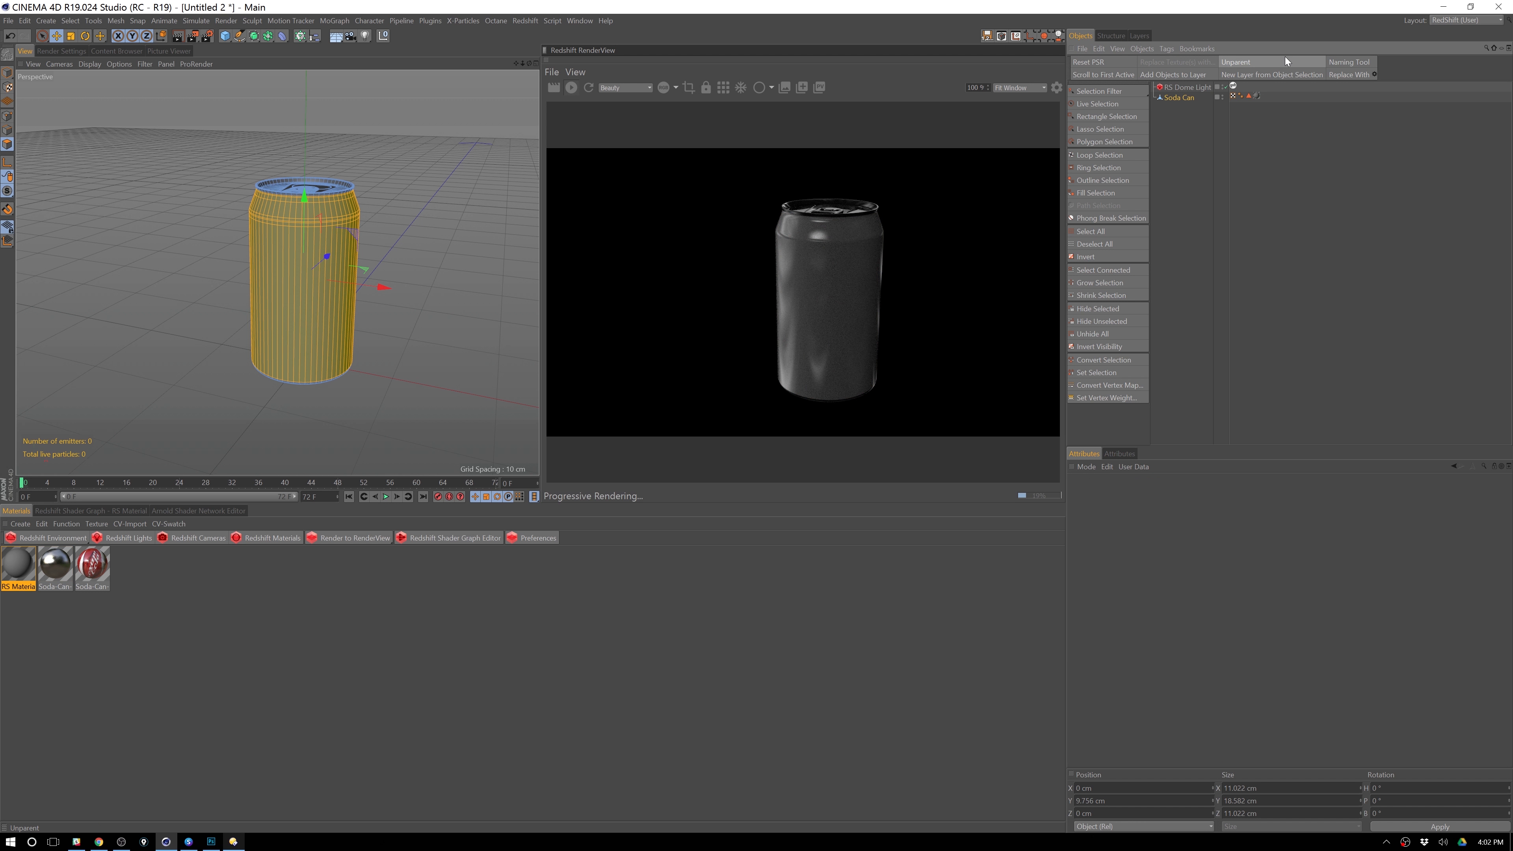
# - Restrict the new RS Material's texture tag on the Soda Can to polygon selection 1
pyautogui.click(1257, 96)
pyautogui.moveTo(1248, 96); pyautogui.dragTo(1148, 536)
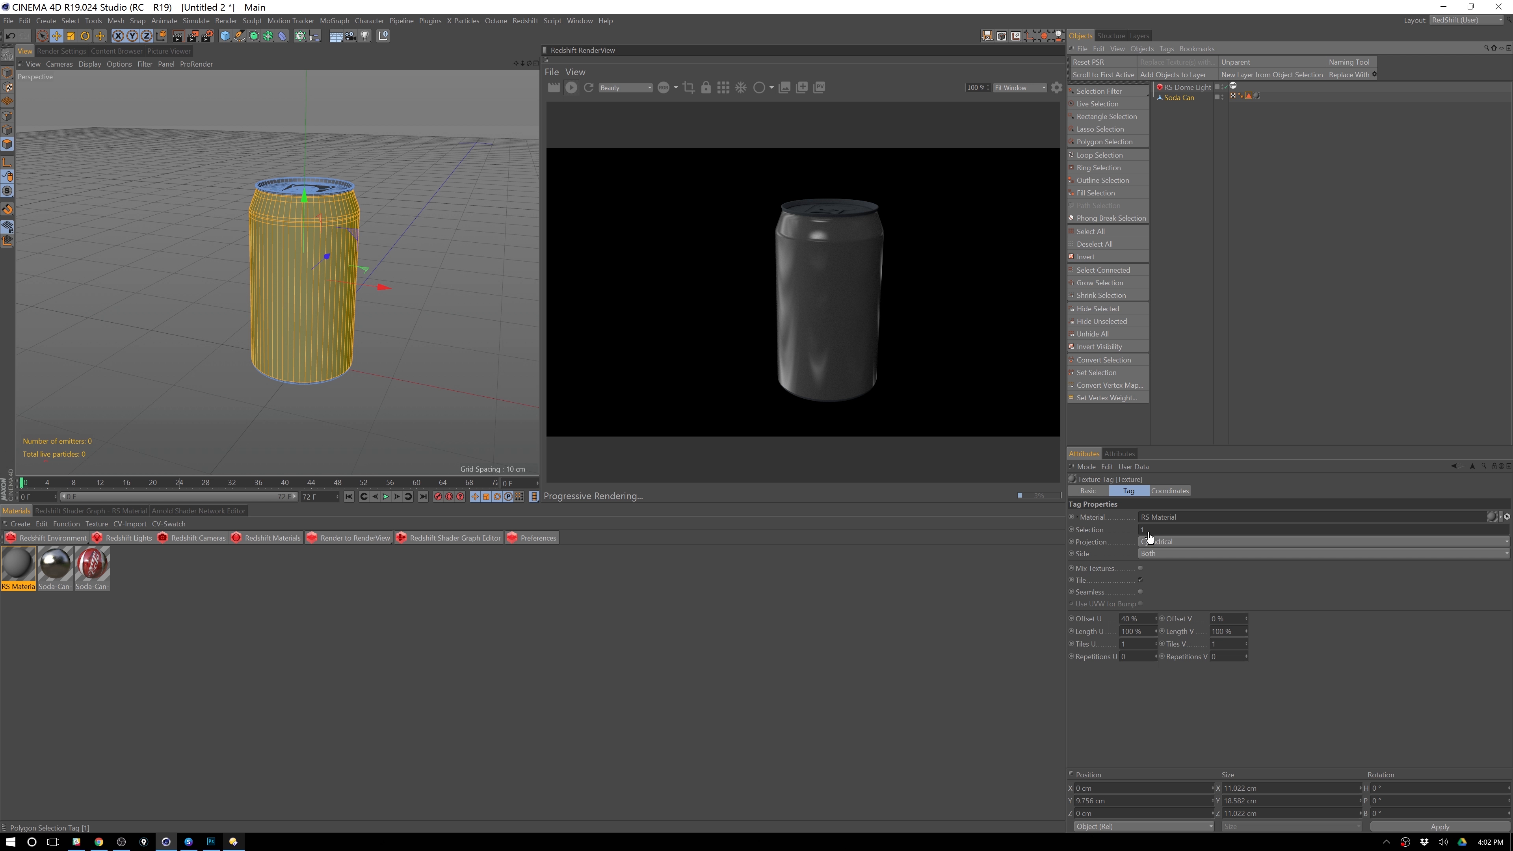
pyautogui.moveTo(1150, 538); pyautogui.dragTo(1150, 538)
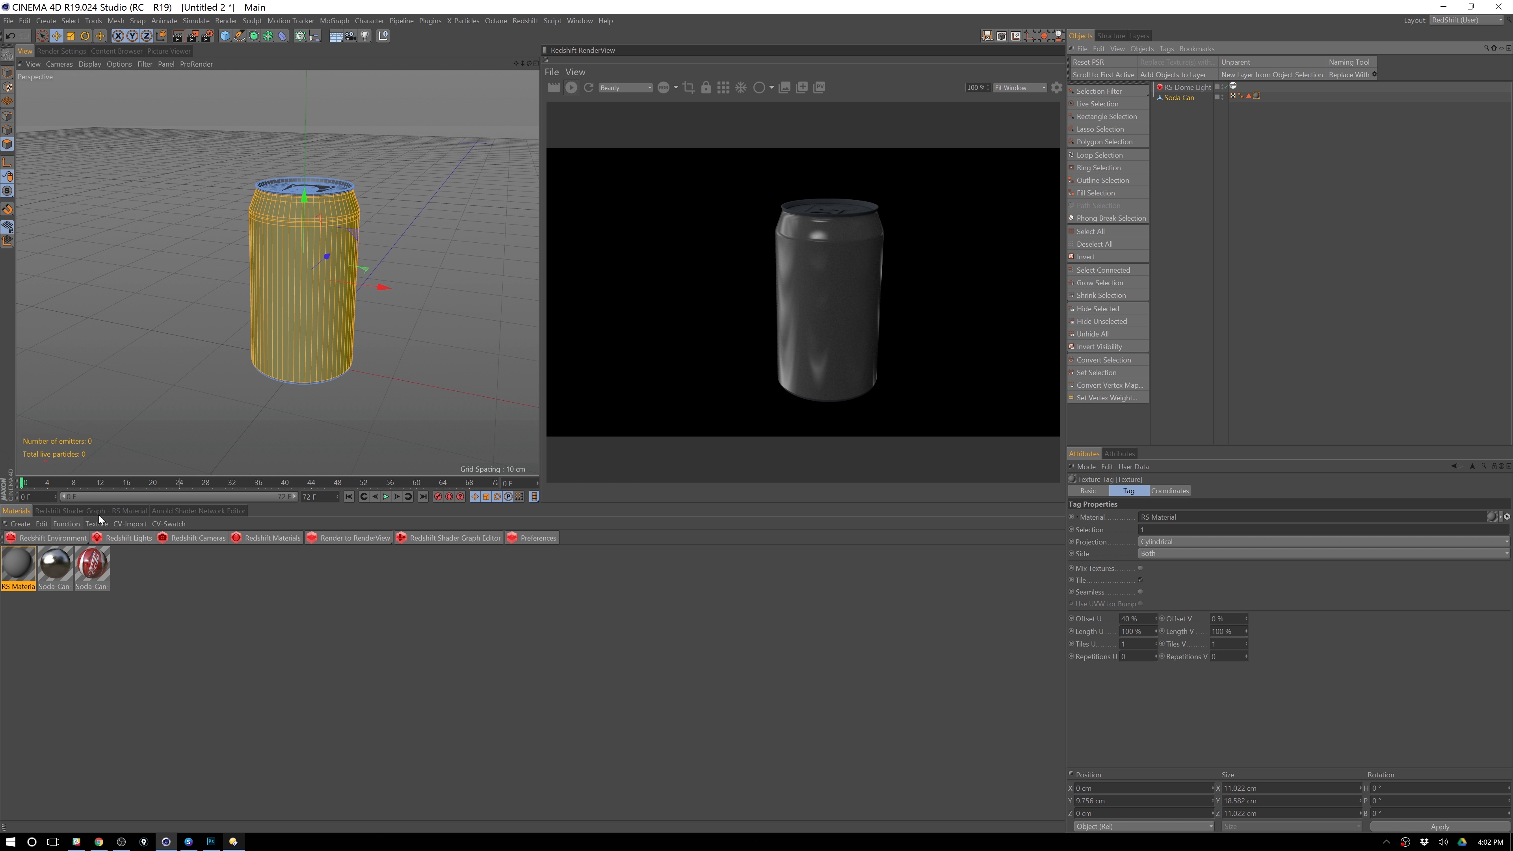
# - Apply the Aluminium preset to the RS Material node and shift both nodes over to make room in the shader graph
pyautogui.click(85, 511)
pyautogui.click(252, 666)
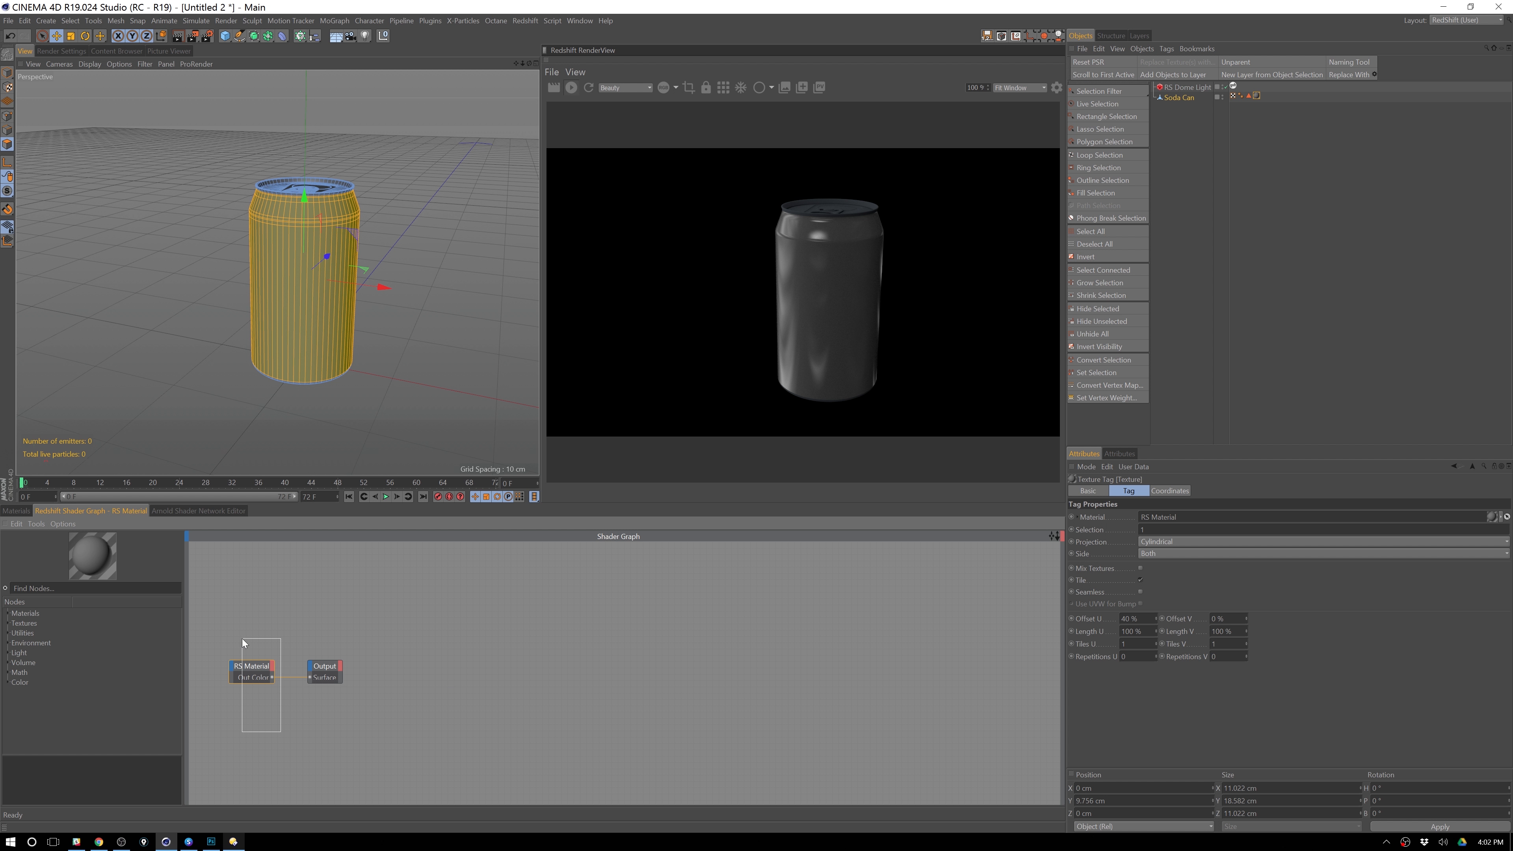
pyautogui.click(1139, 517)
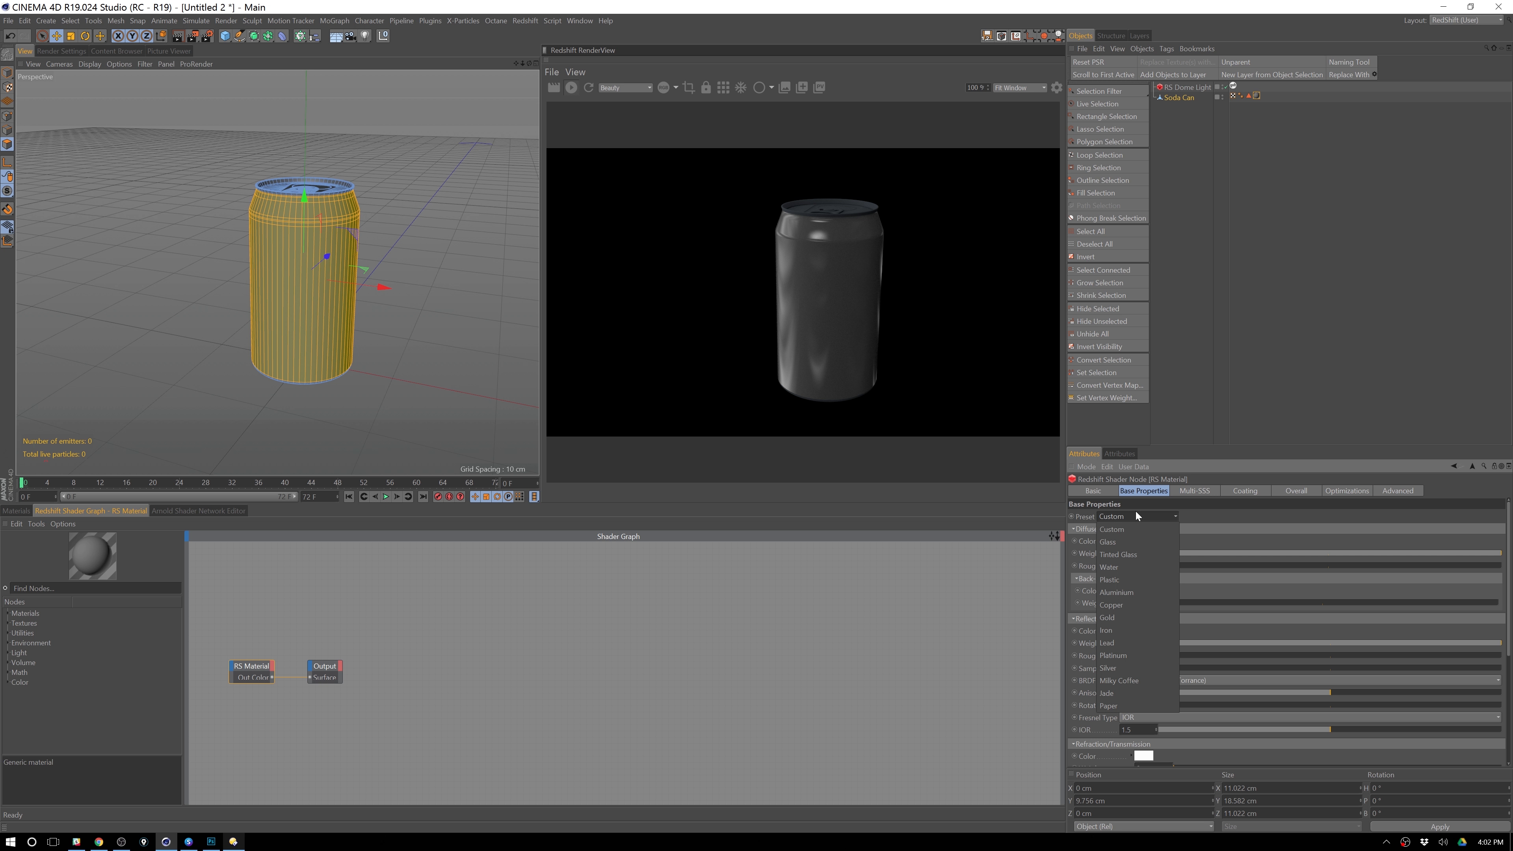
pyautogui.click(1124, 592)
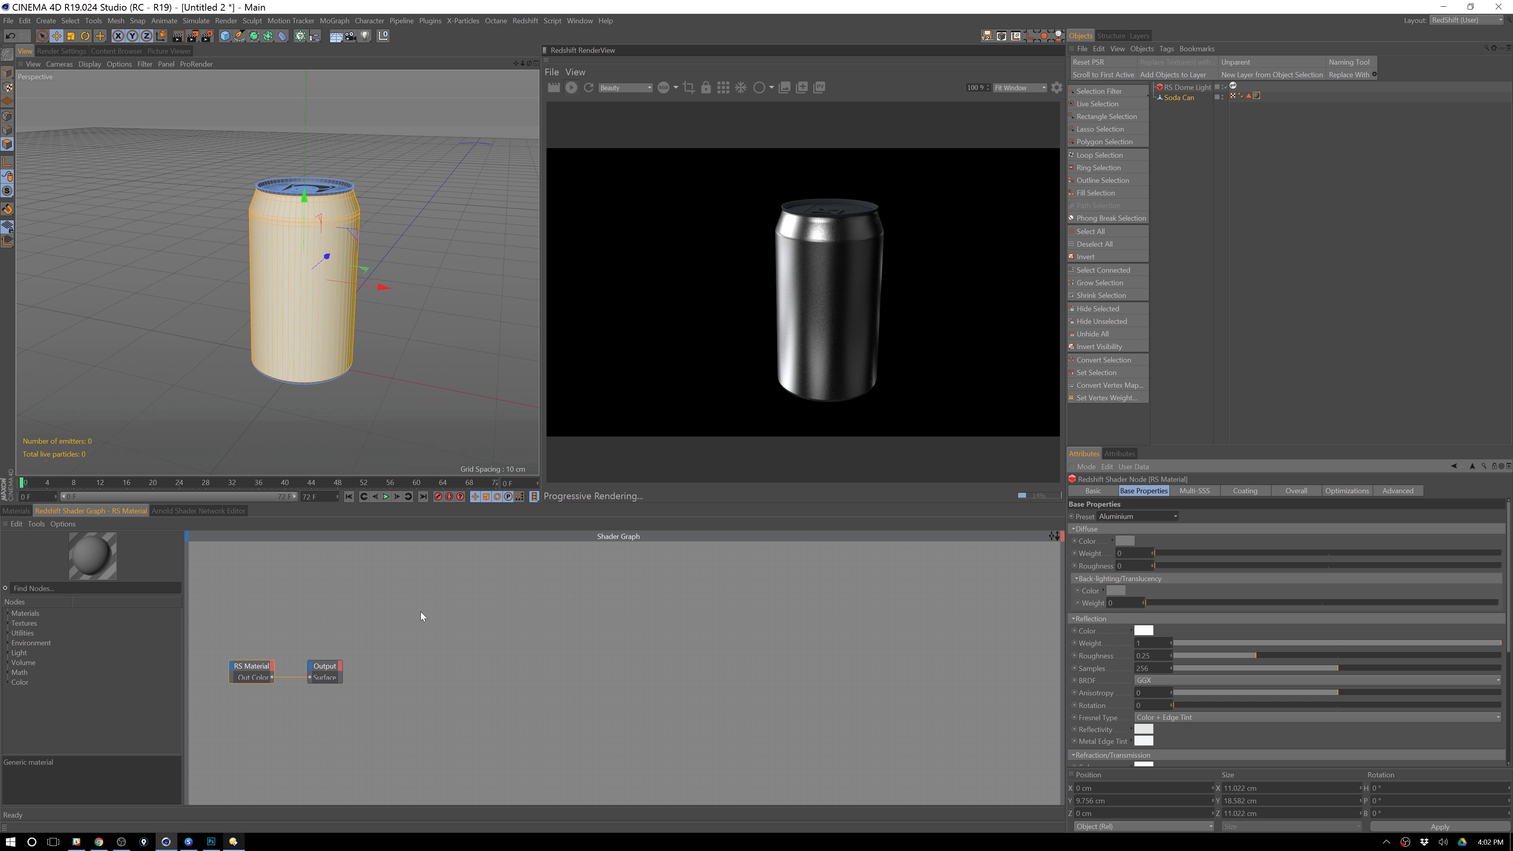
pyautogui.moveTo(202, 651); pyautogui.dragTo(525, 684)
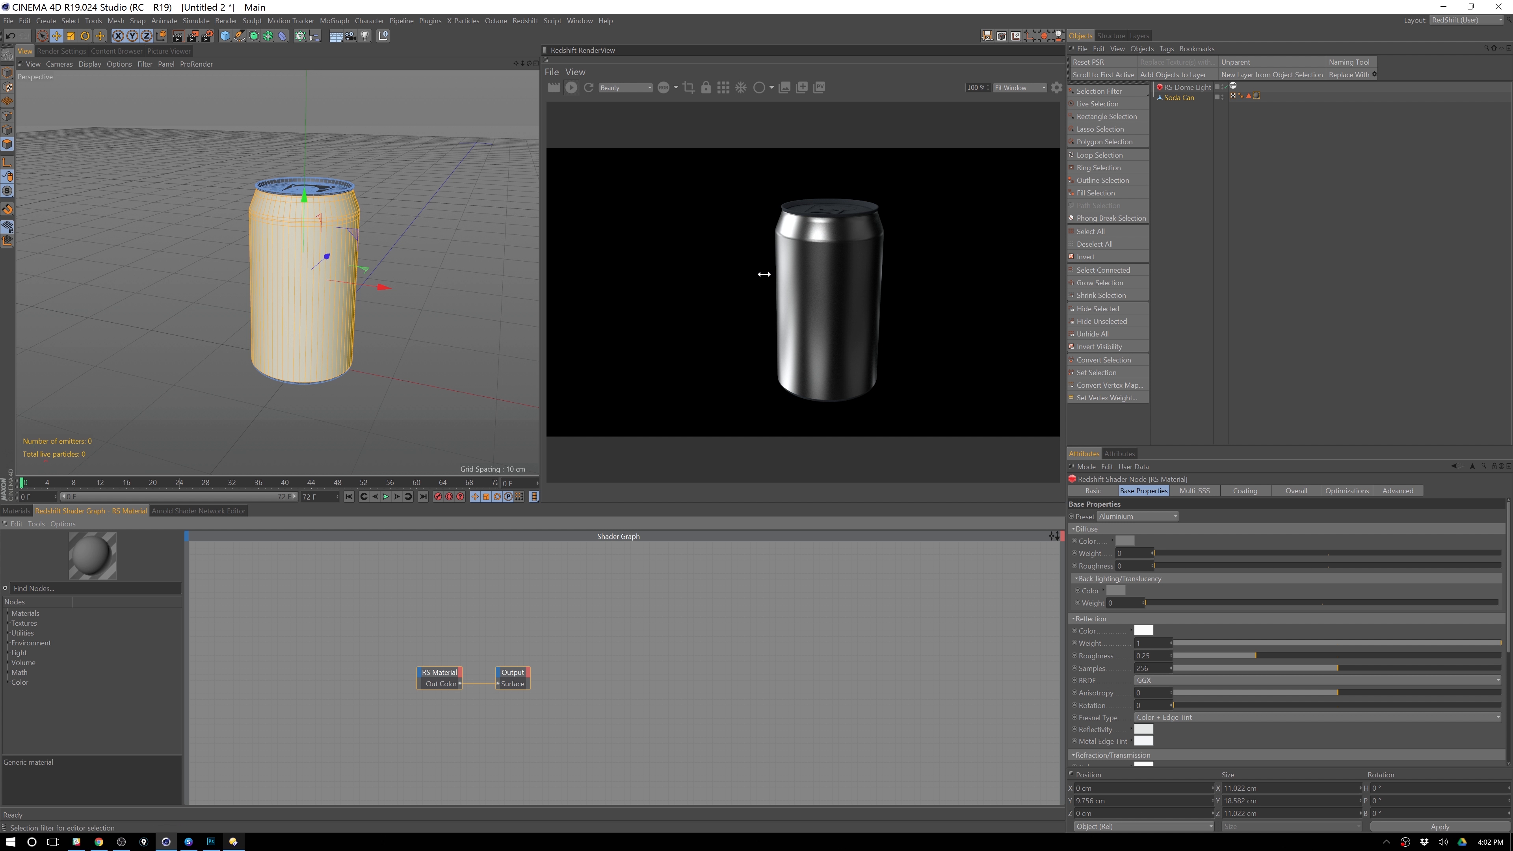
pyautogui.click(1248, 96)
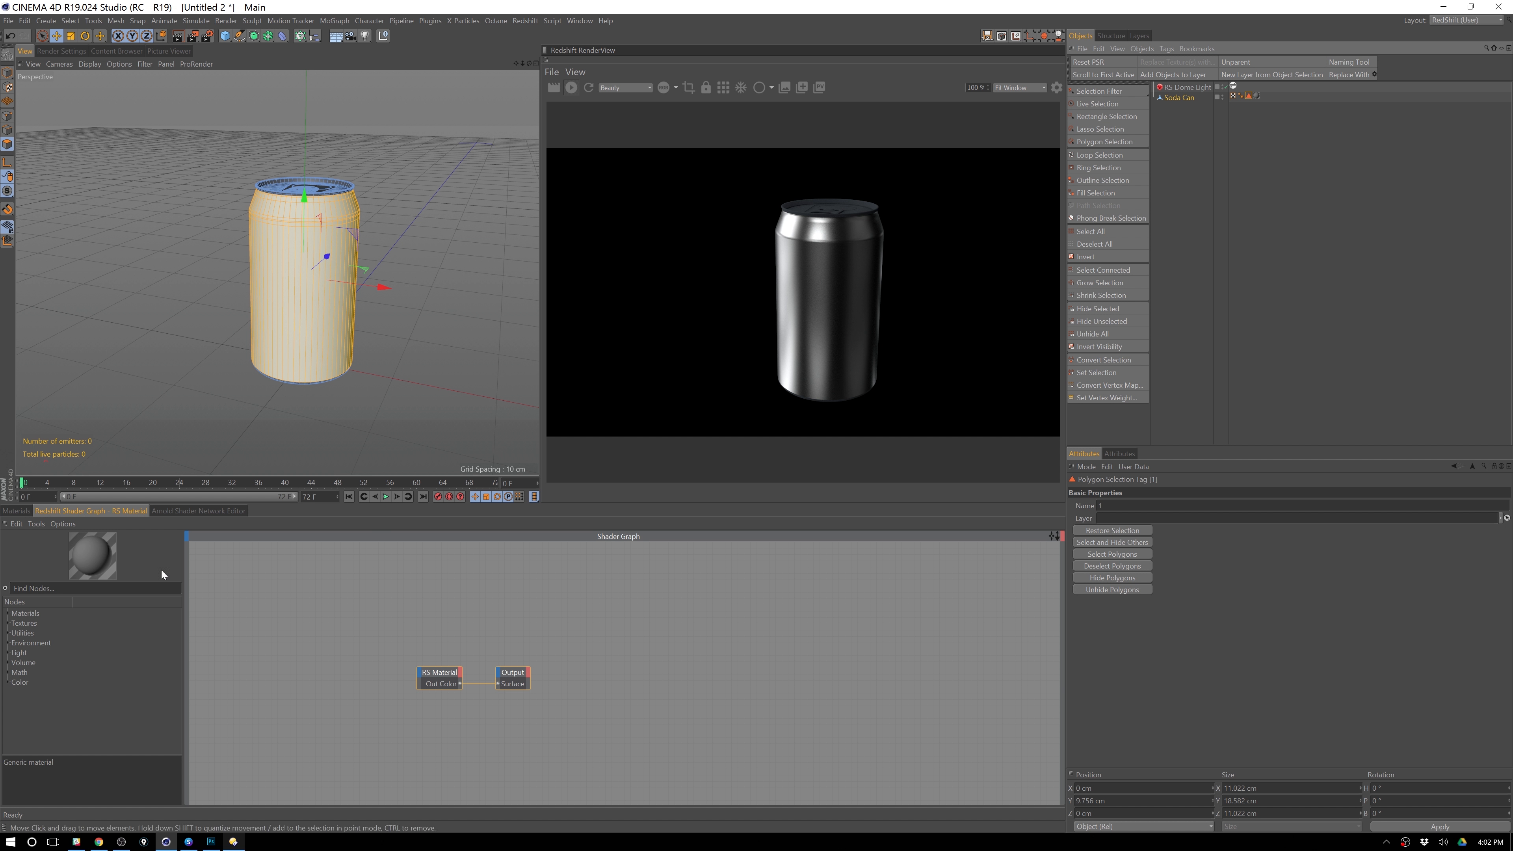
# - Find the Texture node and add one to the shader graph beside the RS Material node
pyautogui.click(338, 666)
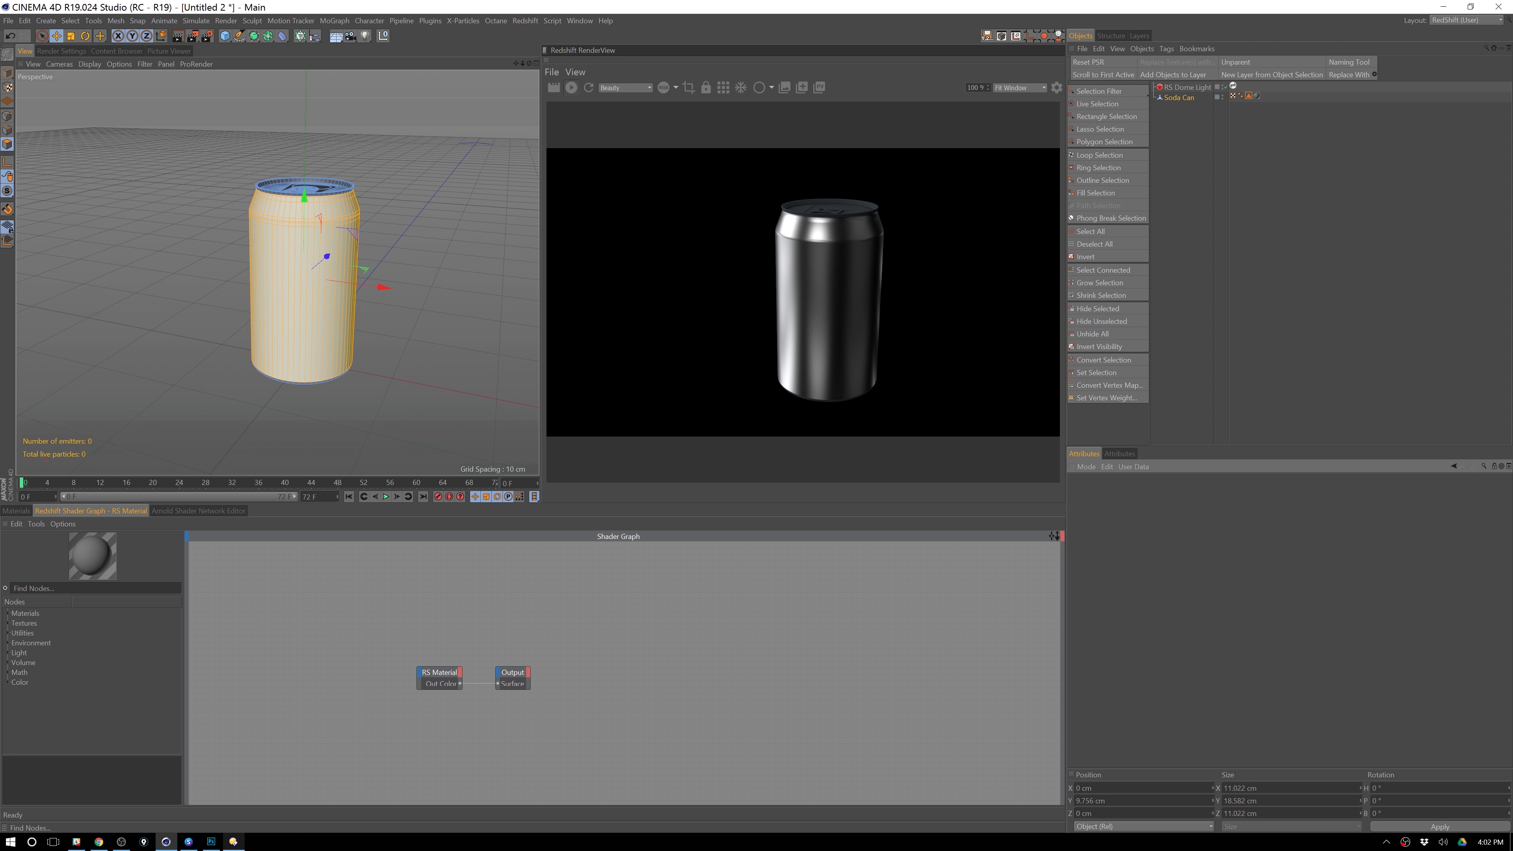
pyautogui.write('texture')
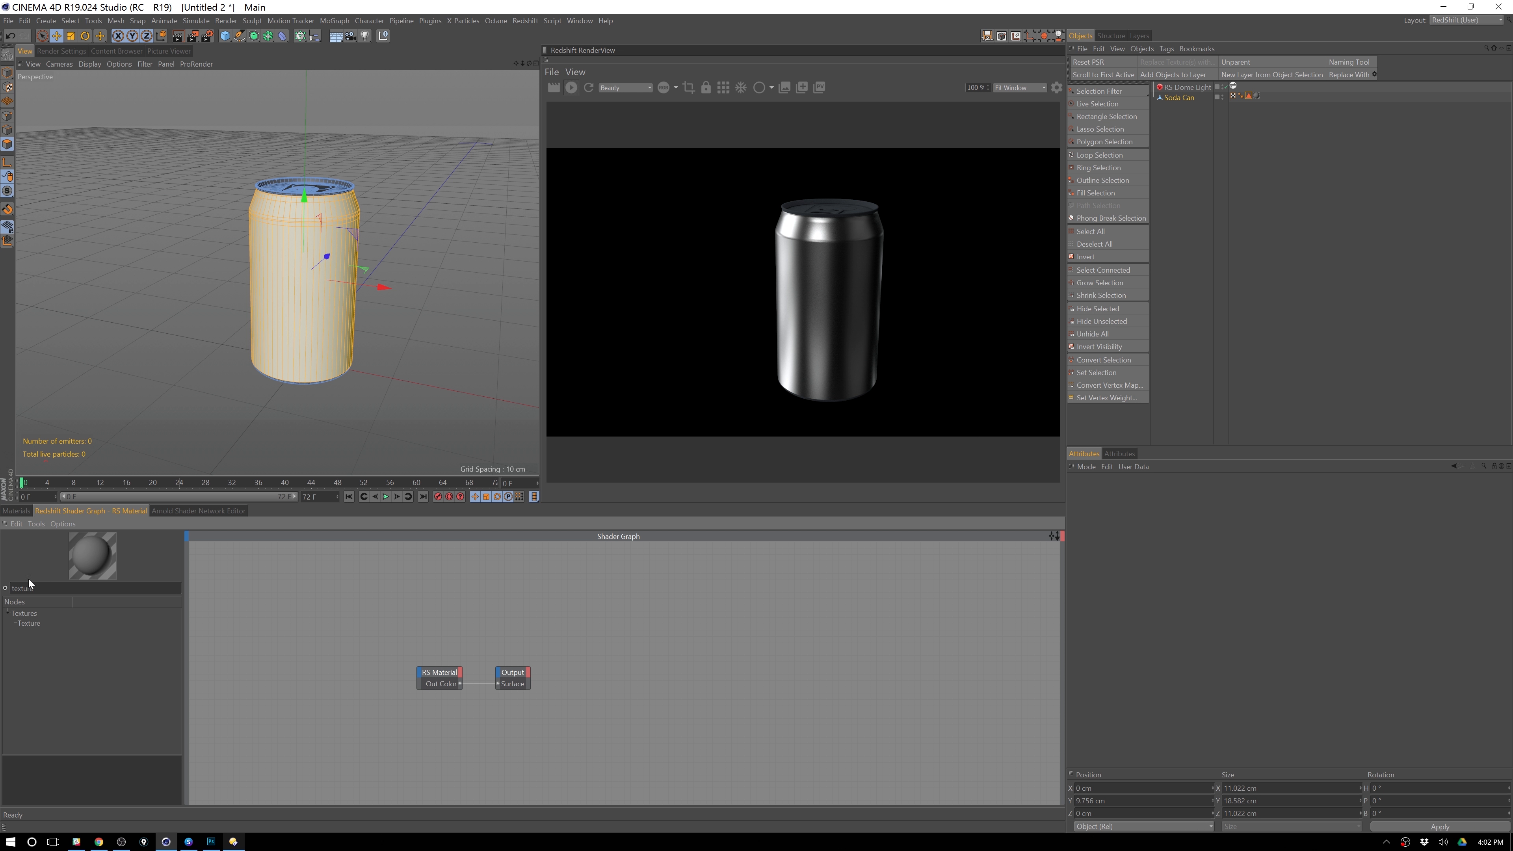
pyautogui.moveTo(28, 623); pyautogui.dragTo(338, 673)
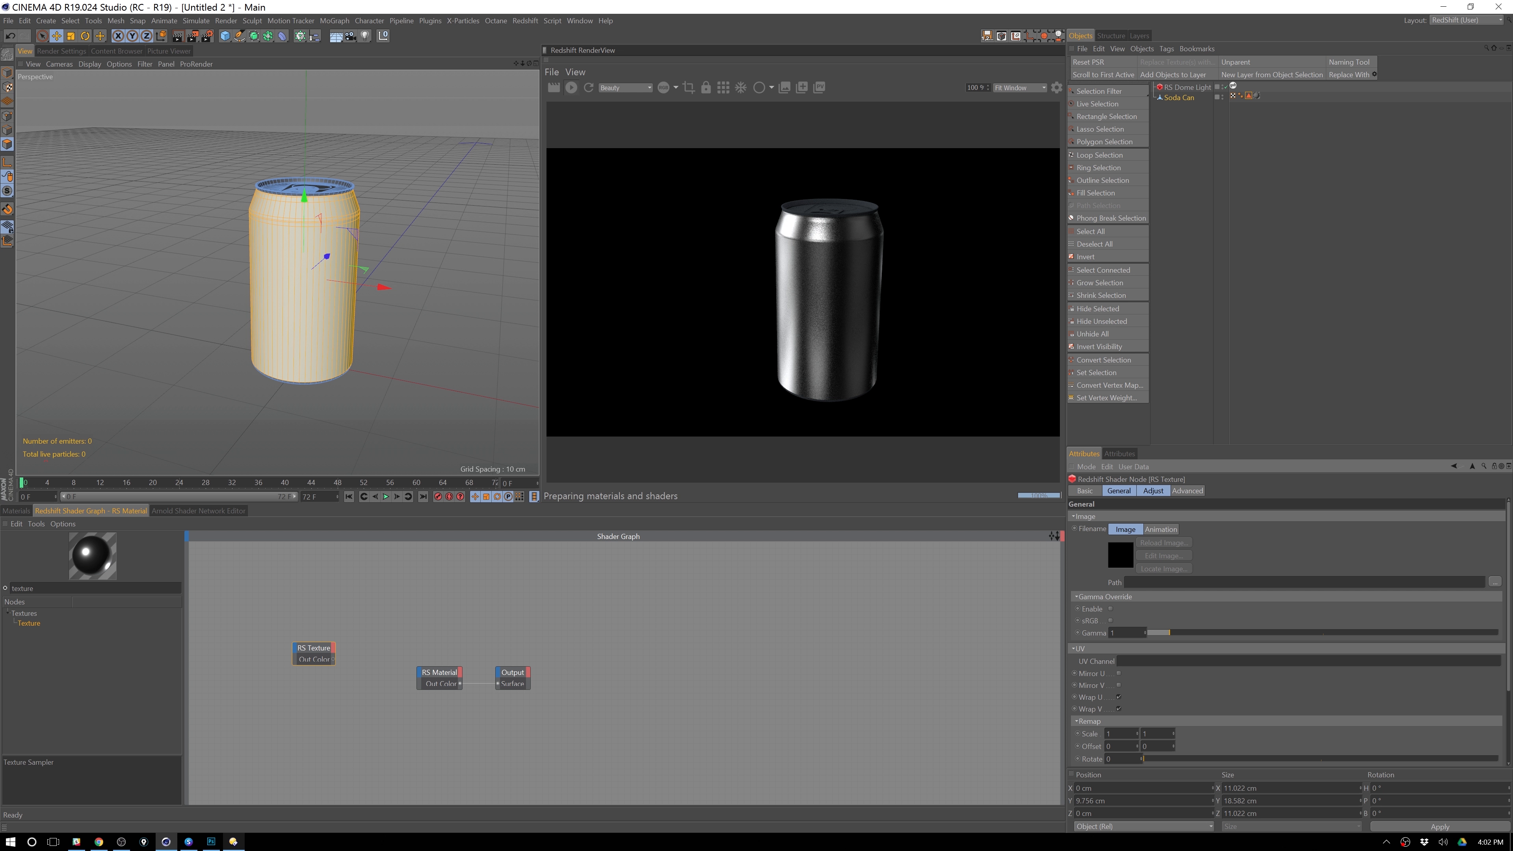
# - Try to load the label image in the RS Texture node with the shortened path /tex/soda-illustration.tif
pyautogui.click(900, 642)
pyautogui.moveTo(336, 603); pyautogui.dragTo(264, 685)
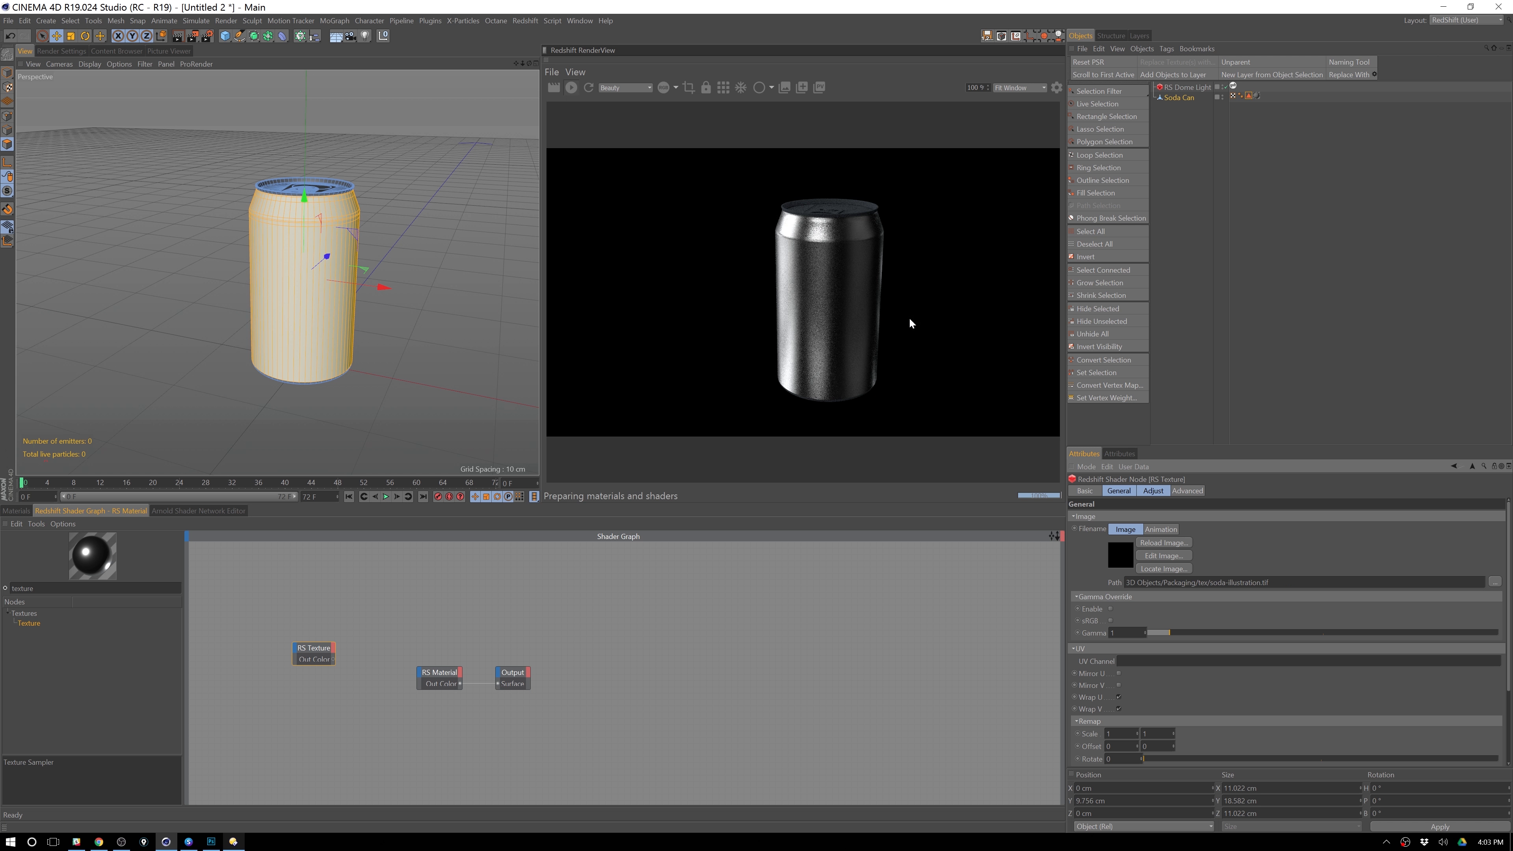
pyautogui.hotkey('shift', 'Home')
pyautogui.press('BackSpace')
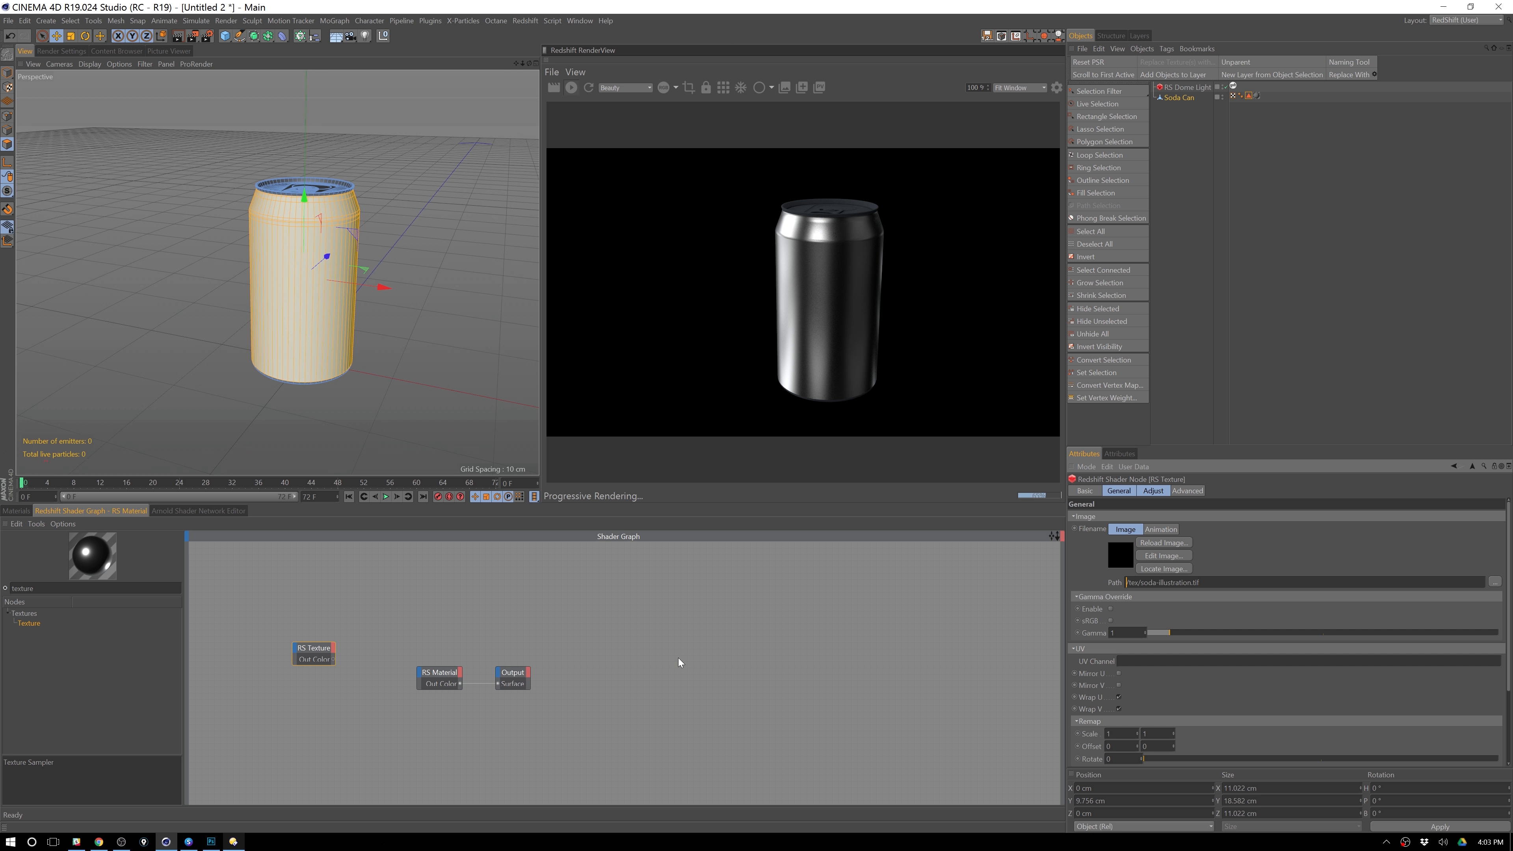
pyautogui.click(689, 583)
pyautogui.moveTo(300, 598); pyautogui.dragTo(328, 706)
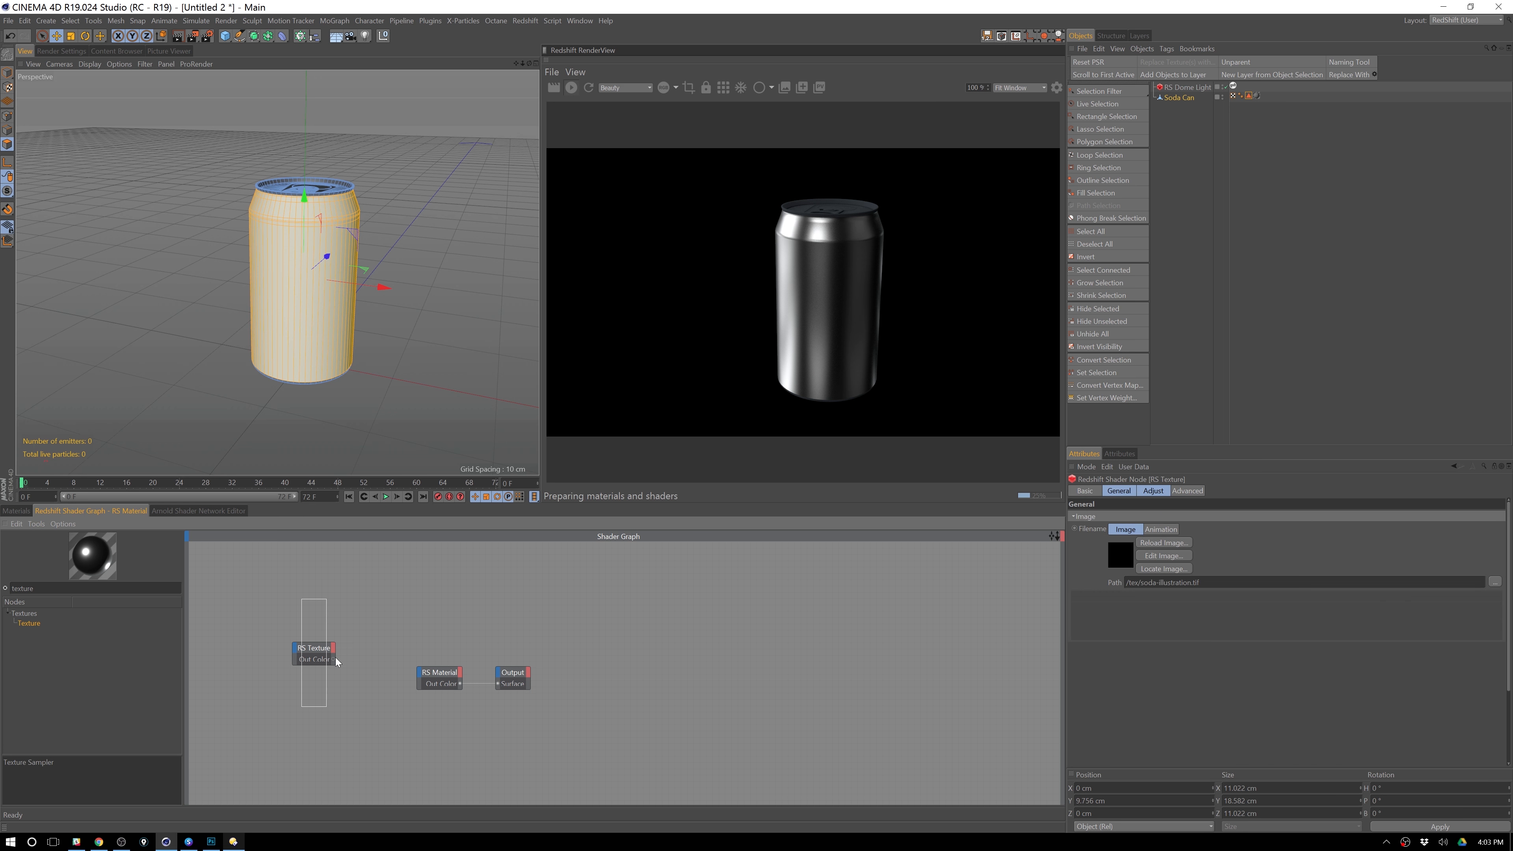
# - Copy the full file path of soda-illustration.tif from the Soda Can-Metal Illustration material's color texture
pyautogui.click(22, 510)
pyautogui.doubleClick(92, 563)
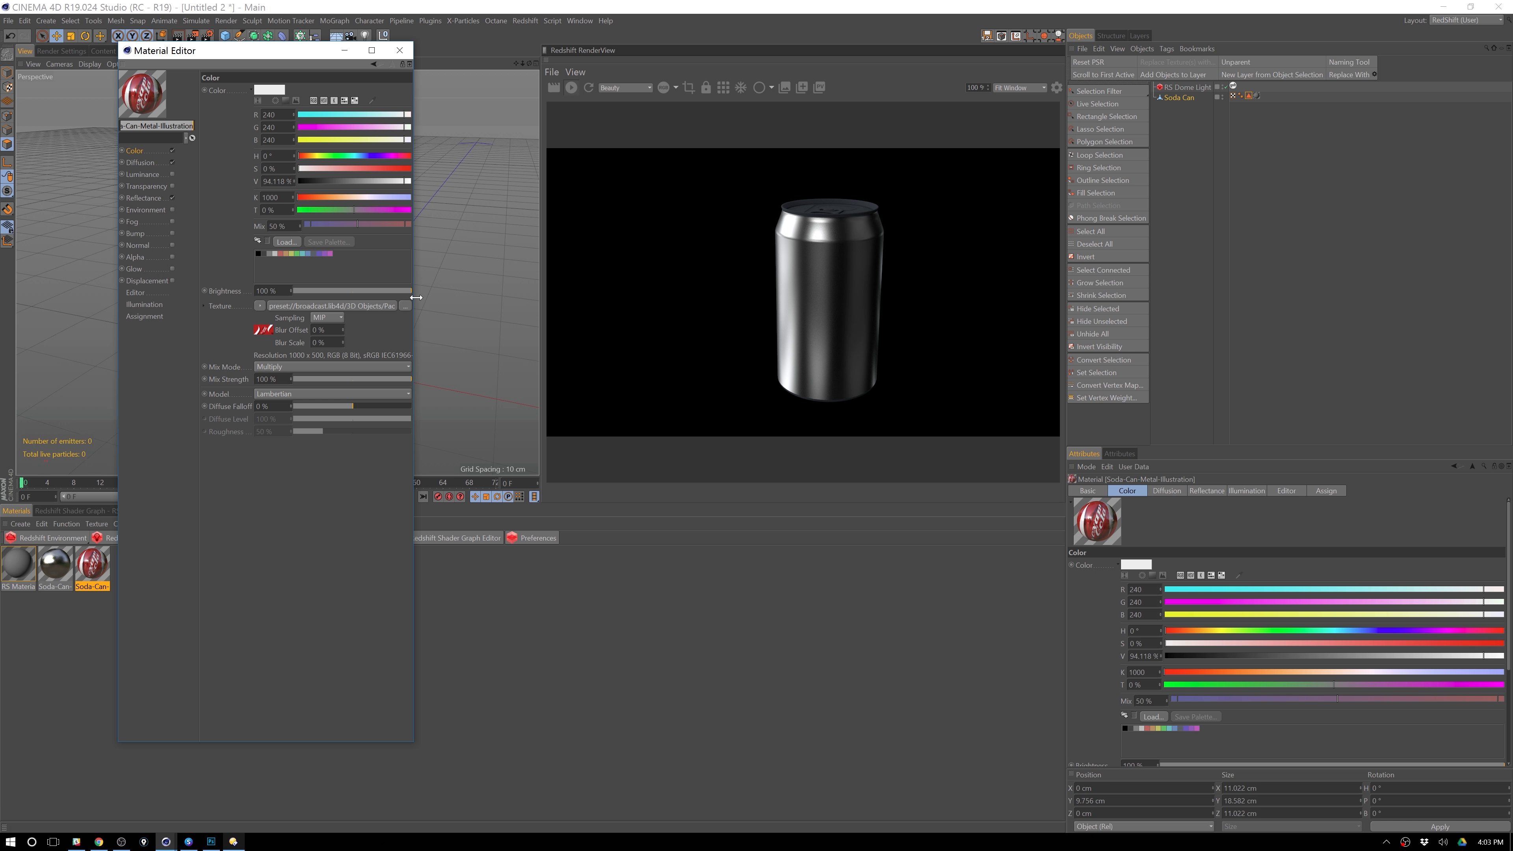
pyautogui.click(453, 306)
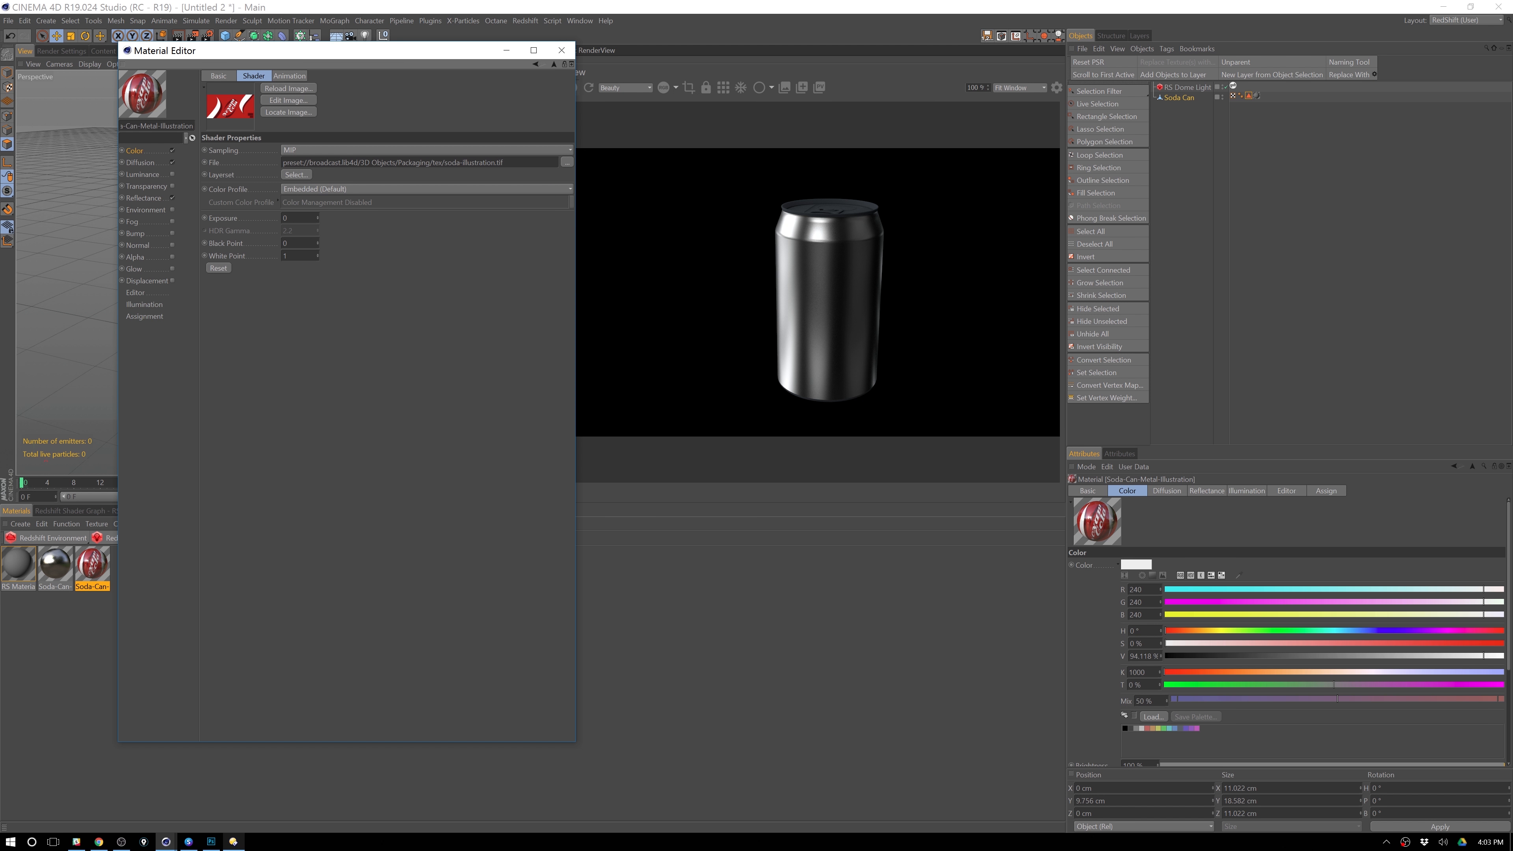
pyautogui.click(113, 565)
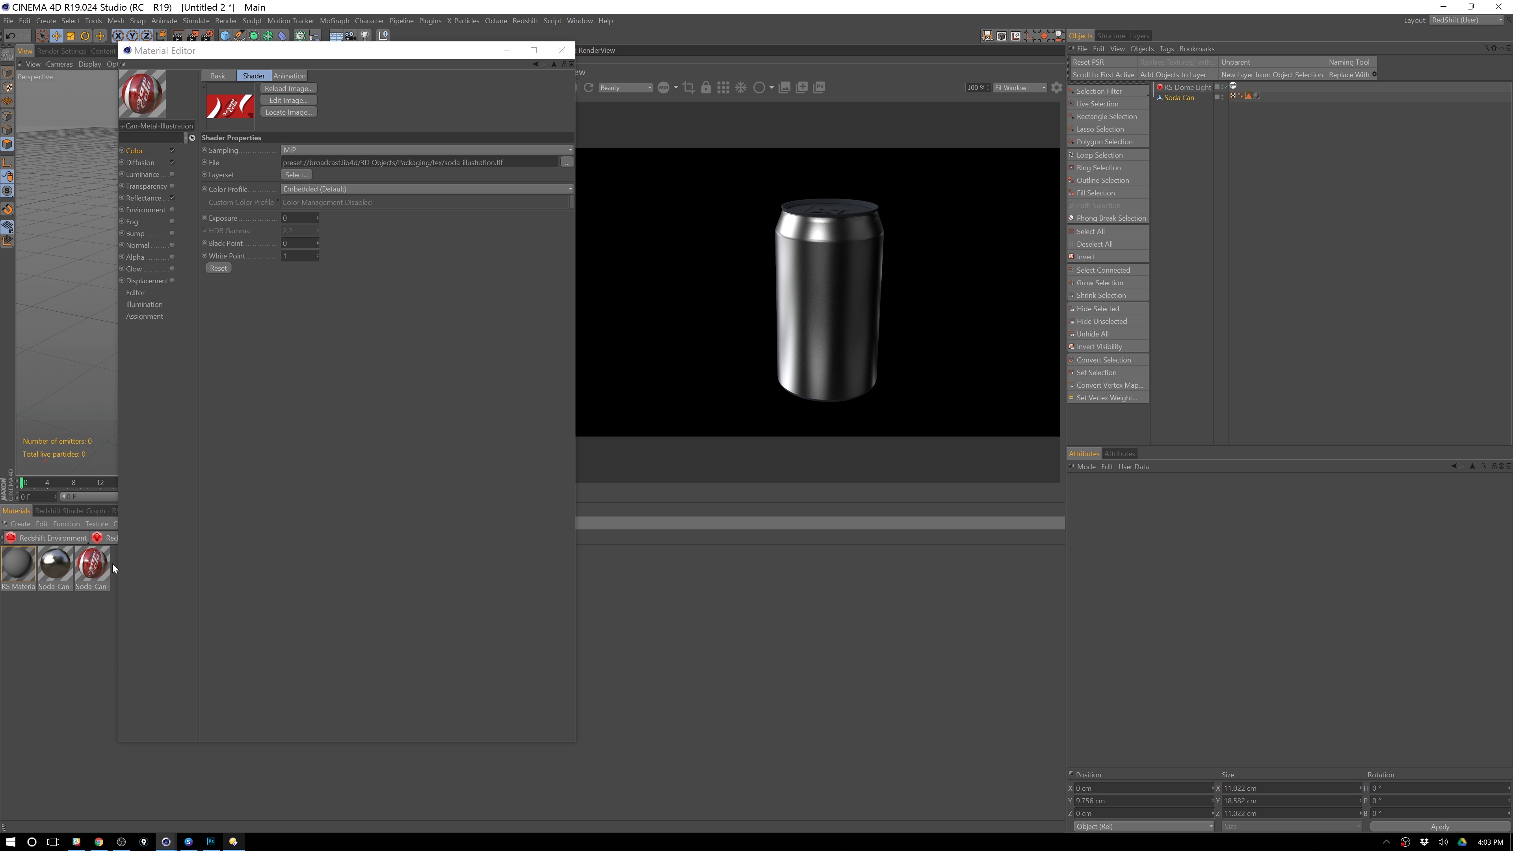
pyautogui.click(561, 50)
# - Set the RS Texture node's image path to preset://broadcast.lib4d/3D Objects/Packaging/tex/soda-illustration.tif
pyautogui.click(22, 566)
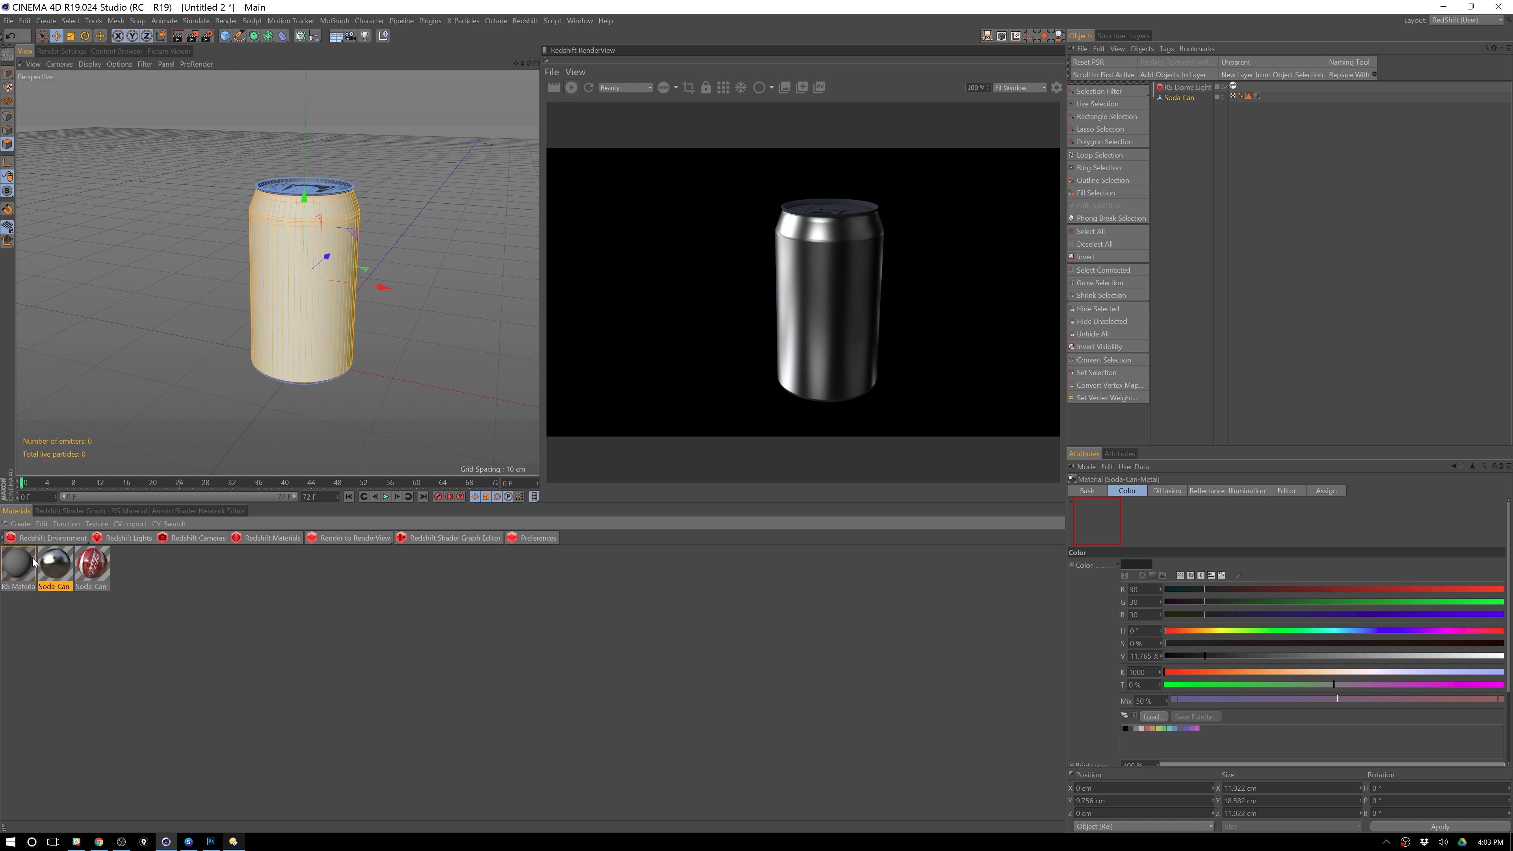
pyautogui.doubleClick(24, 573)
pyautogui.click(564, 48)
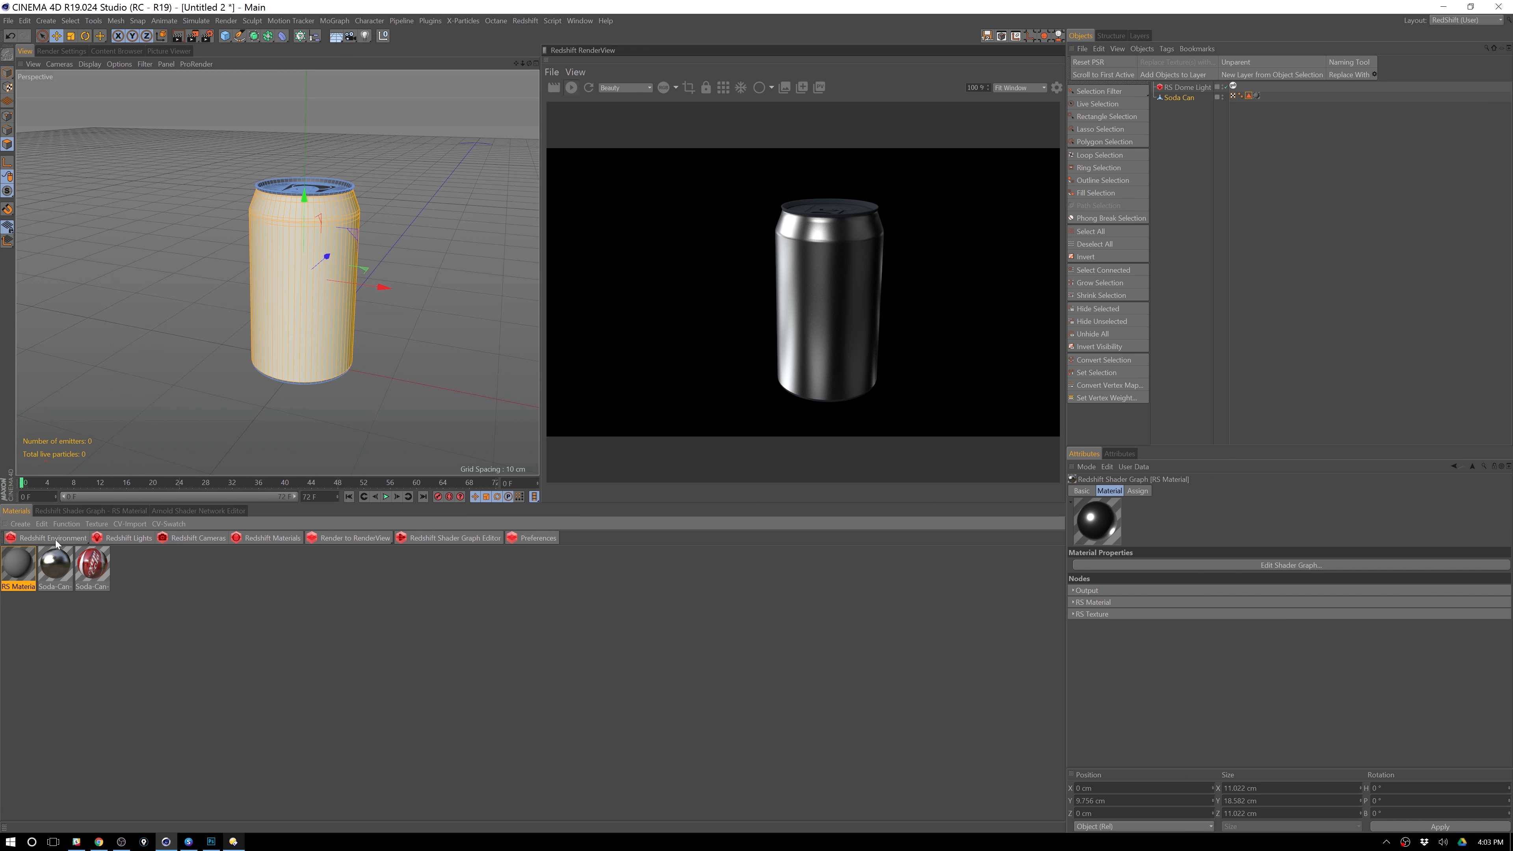
pyautogui.click(87, 511)
pyautogui.click(314, 653)
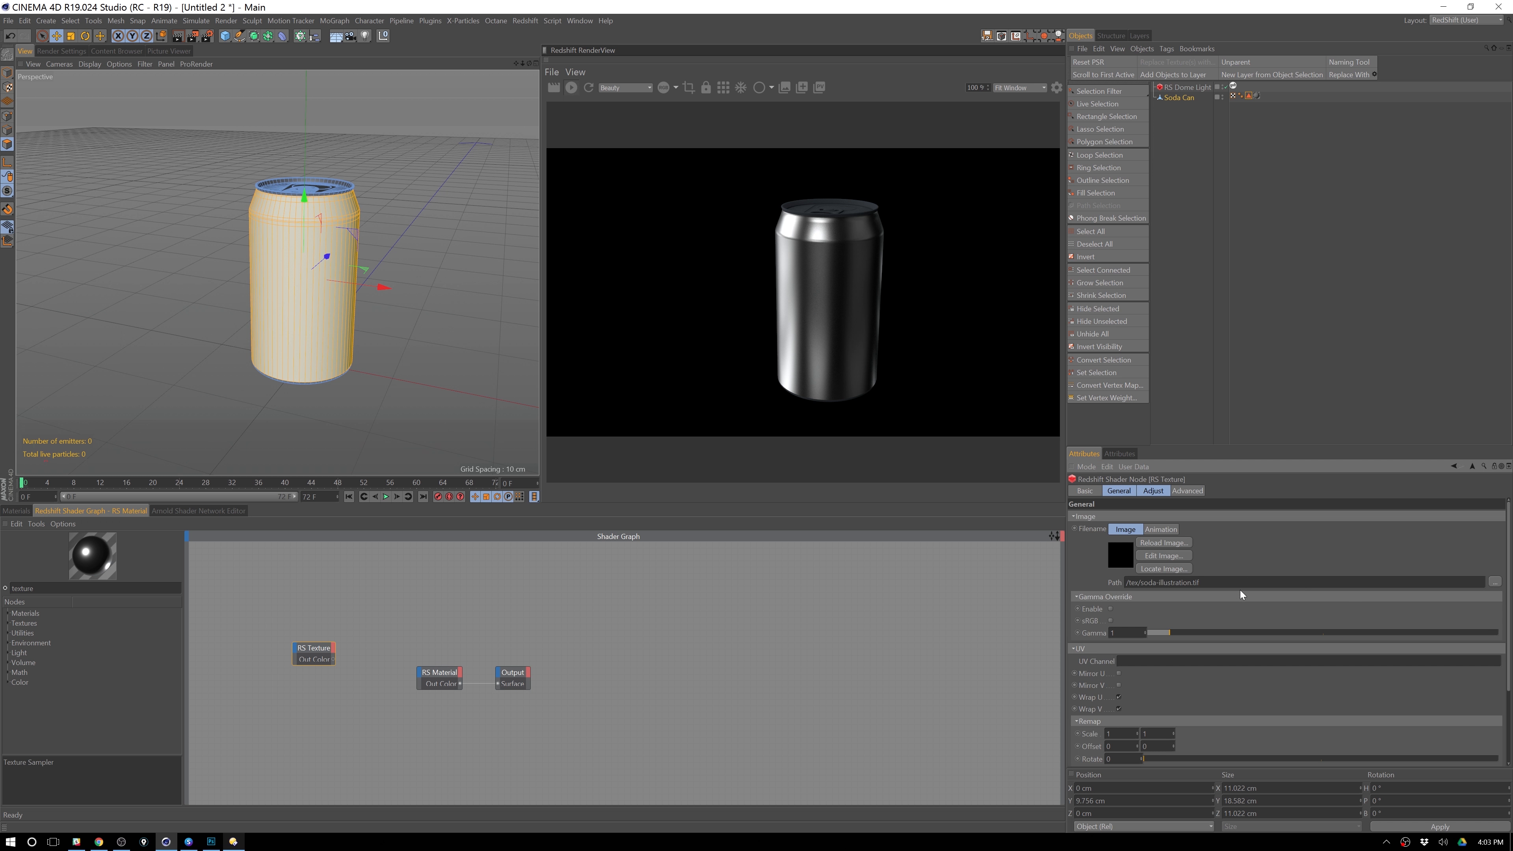
pyautogui.click(584, 675)
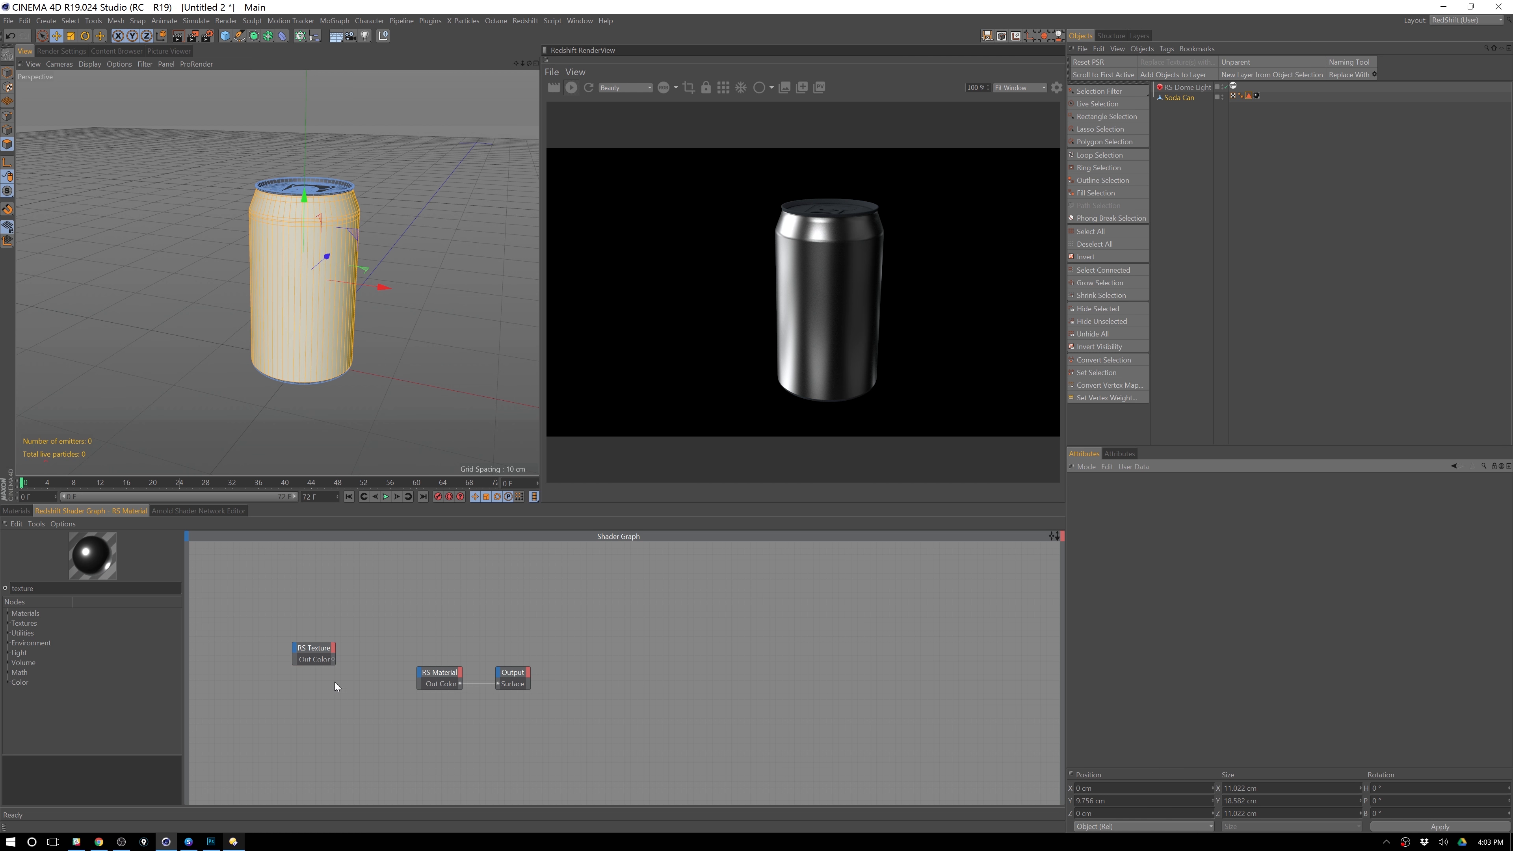
# - Connect the RS Texture node's output to the RS Material's Diffuse Color and place the texture node next to it
pyautogui.moveTo(332, 659); pyautogui.dragTo(335, 658)
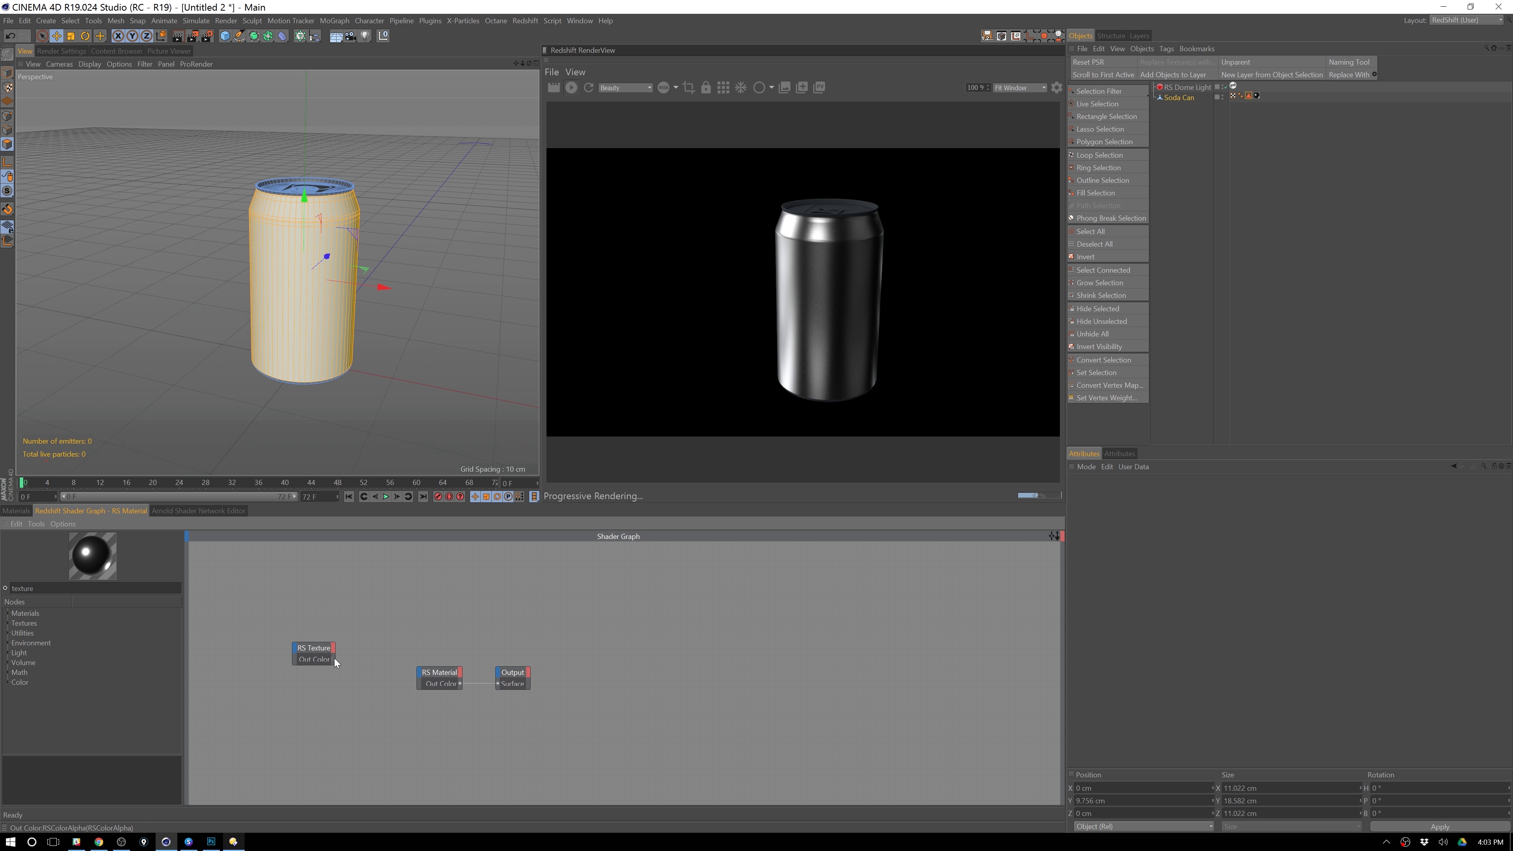
pyautogui.moveTo(429, 688); pyautogui.dragTo(427, 674)
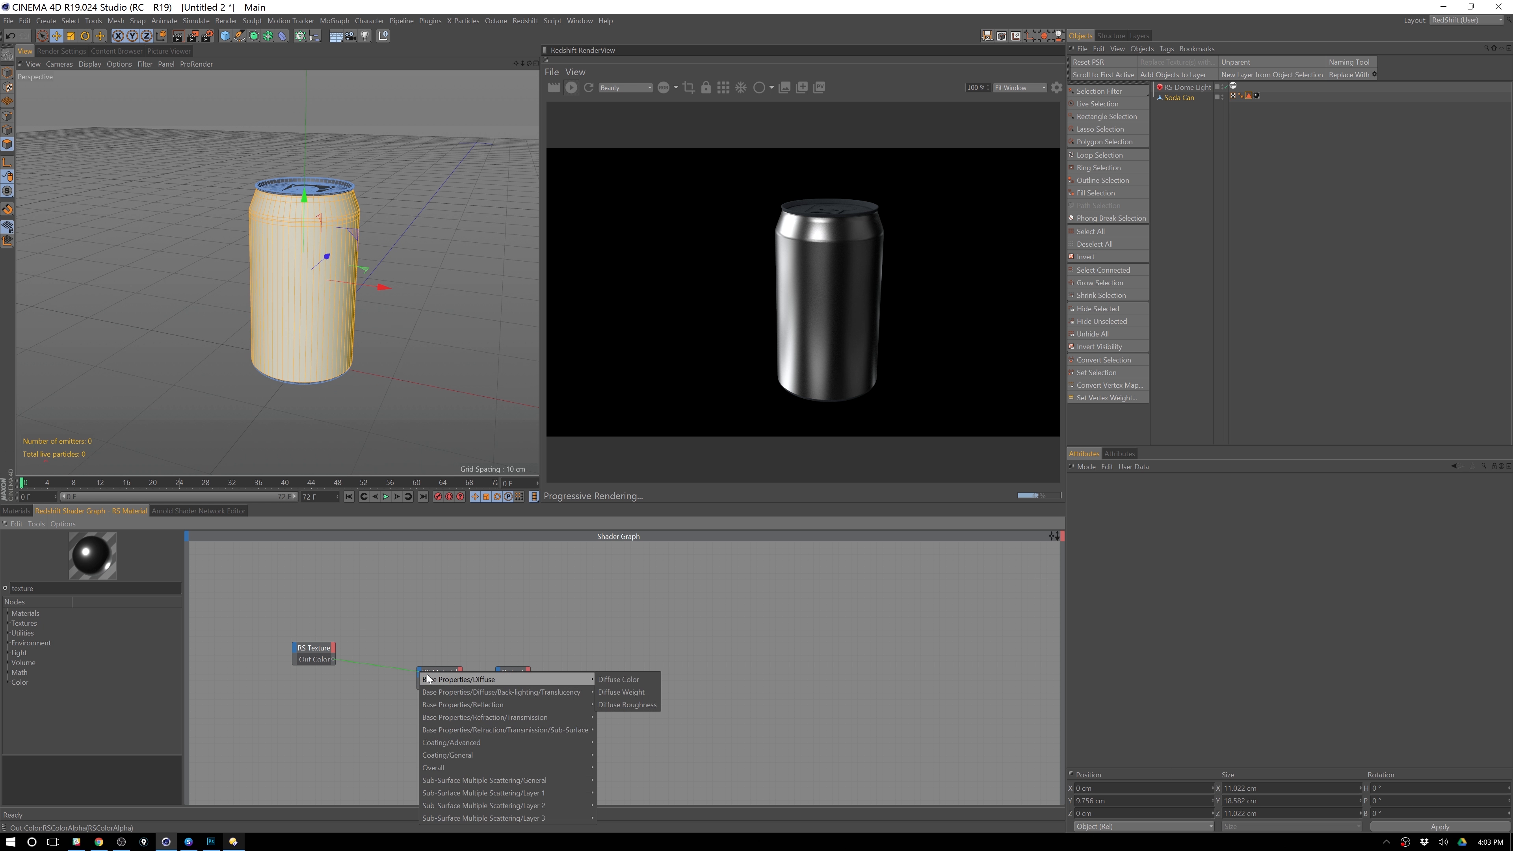
pyautogui.click(627, 681)
pyautogui.moveTo(317, 651); pyautogui.dragTo(371, 672)
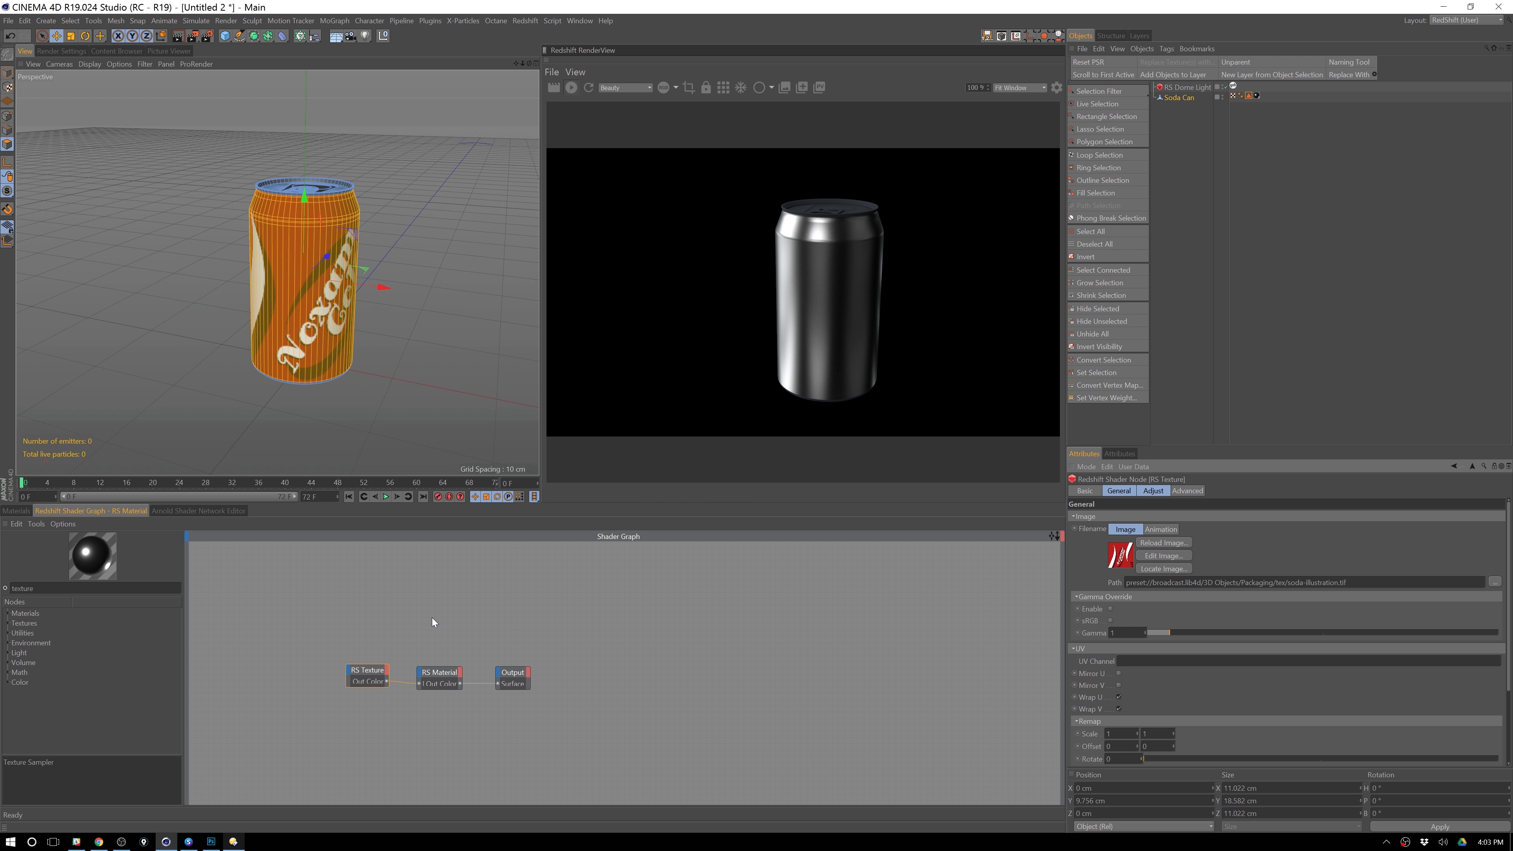
# - Set the RS Material's diffuse weight to 1 and check the label from the front of the can
pyautogui.click(439, 672)
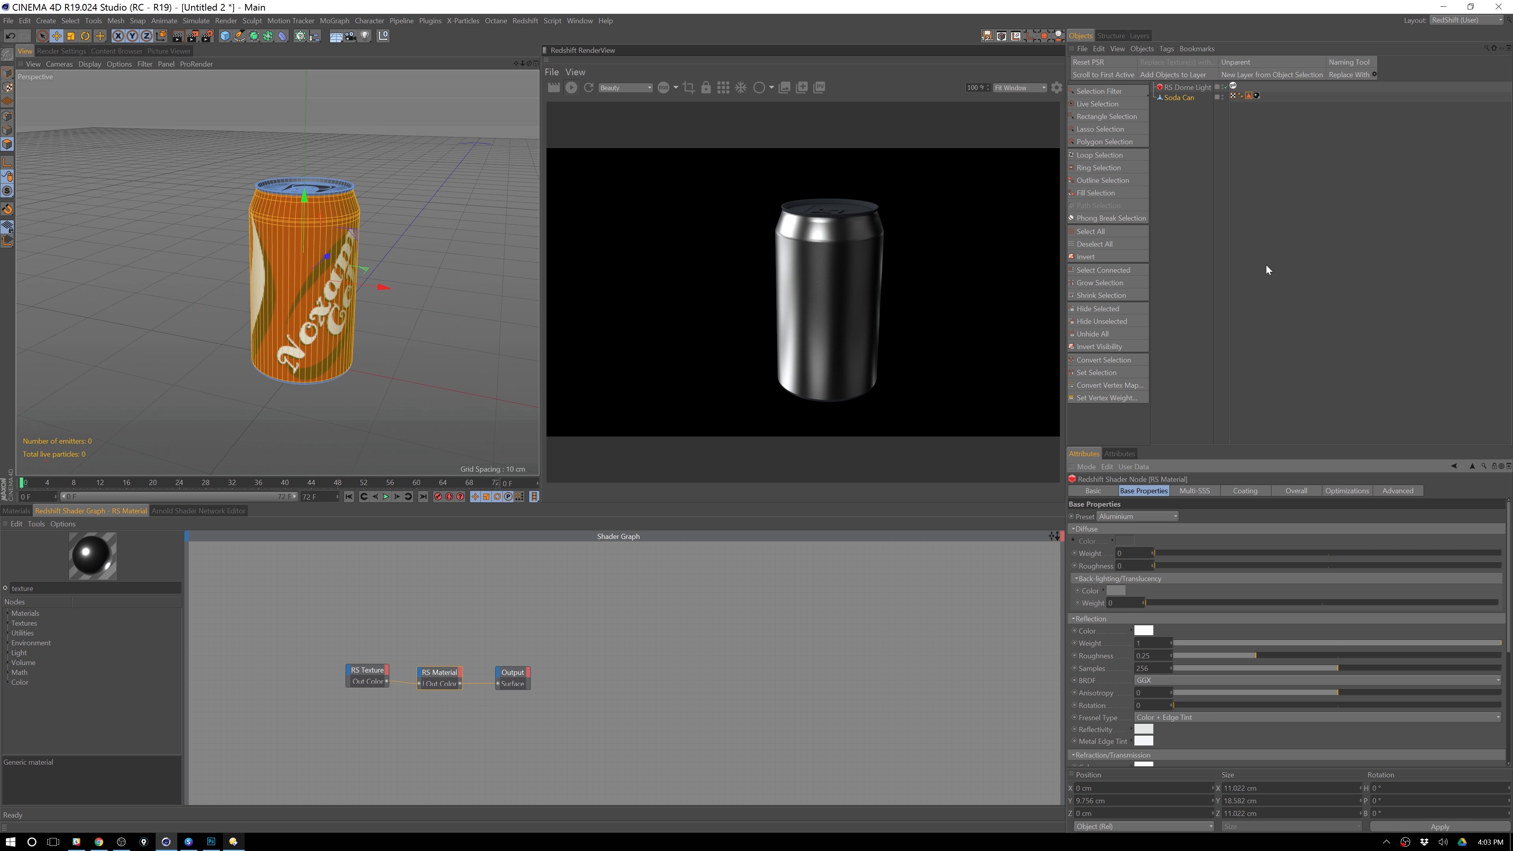
pyautogui.moveTo(1193, 556); pyautogui.dragTo(1504, 557)
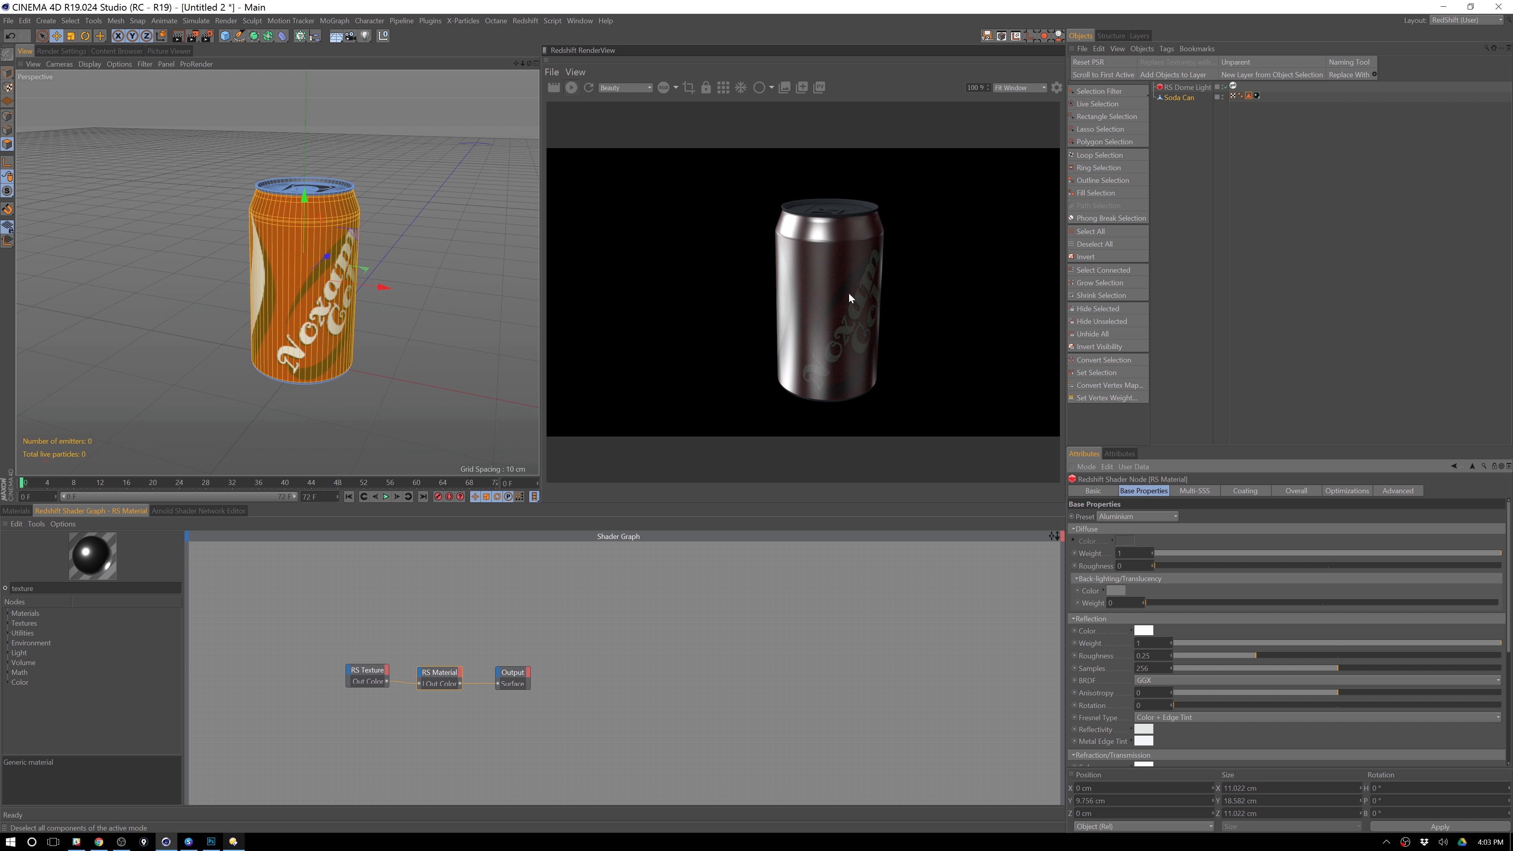
pyautogui.moveTo(435, 242)
pyautogui.keyDown('alt'); pyautogui.mouseDown()
pyautogui.moveTo(390, 228)
pyautogui.moveTo(443, 233)
pyautogui.mouseUp(); pyautogui.keyUp('alt')
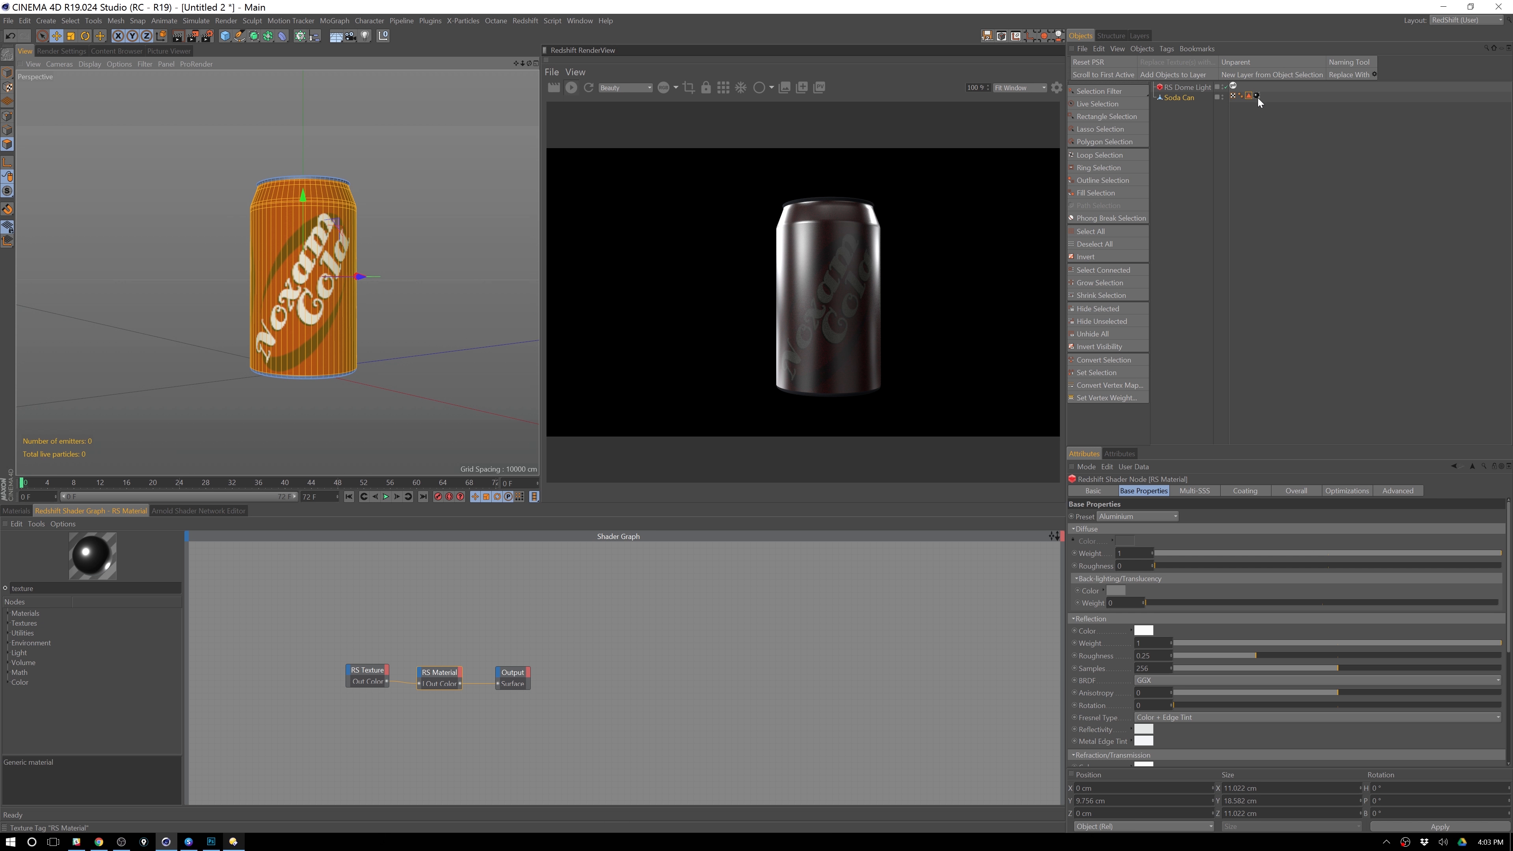
# - Move the RS Texture node away from the RS Material and delete its Diffuse Color connection
pyautogui.click(384, 679)
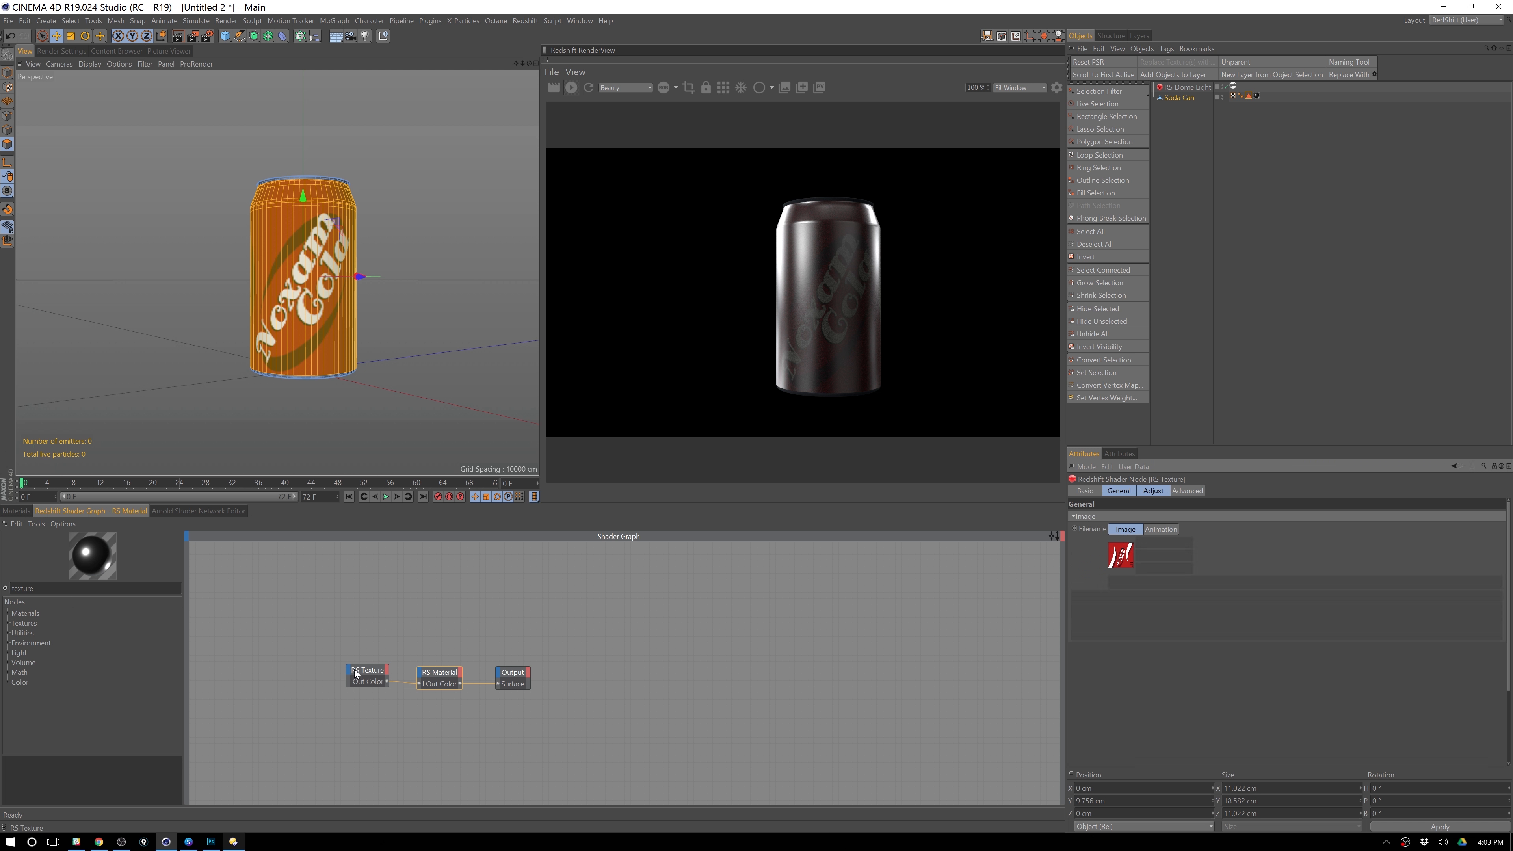
pyautogui.moveTo(359, 664); pyautogui.dragTo(289, 669)
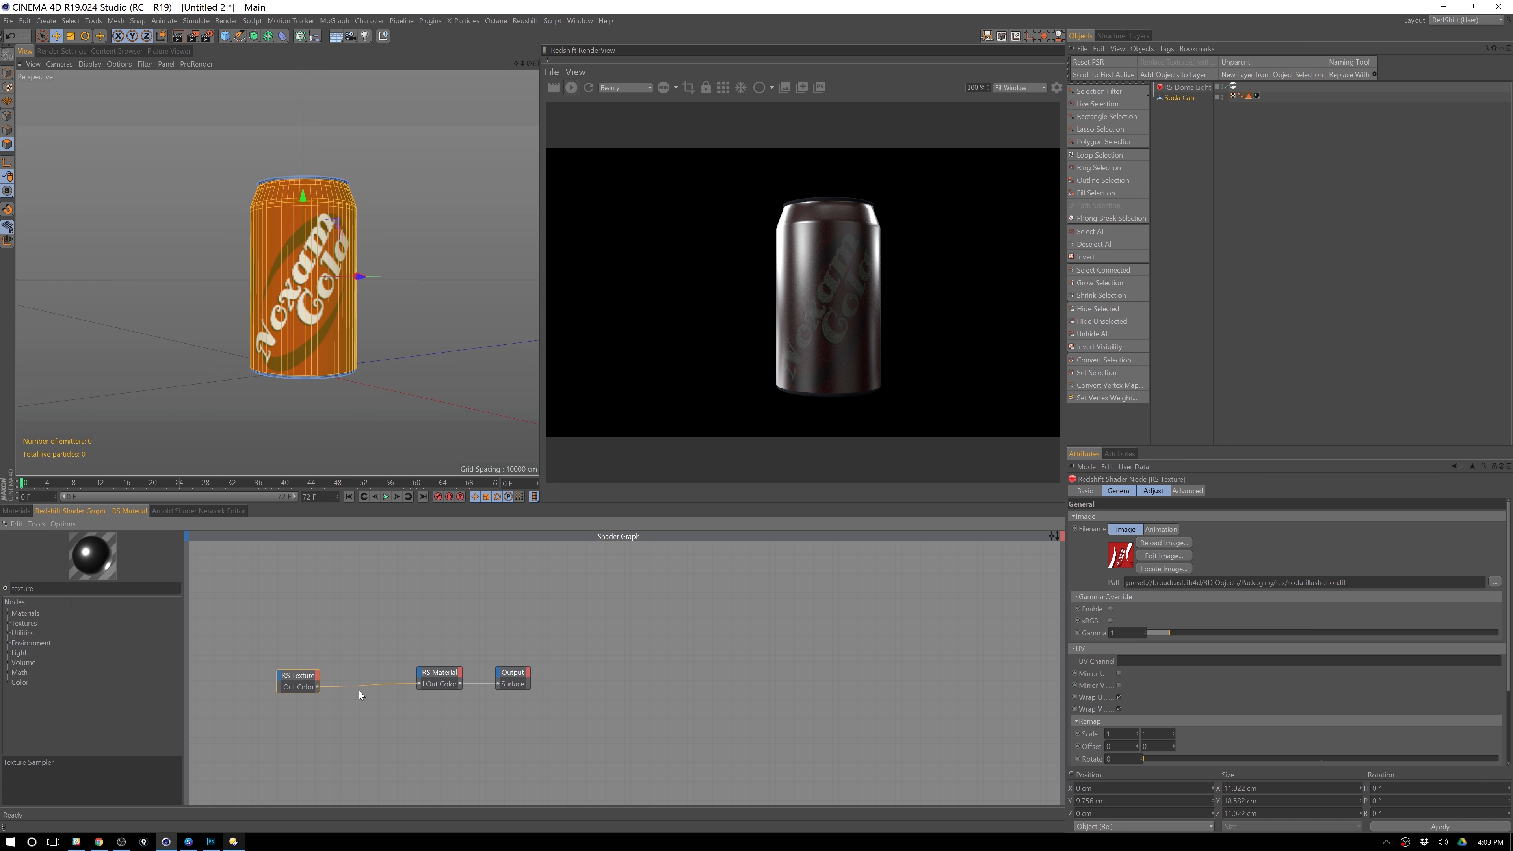
pyautogui.click(365, 685)
pyautogui.click(372, 687)
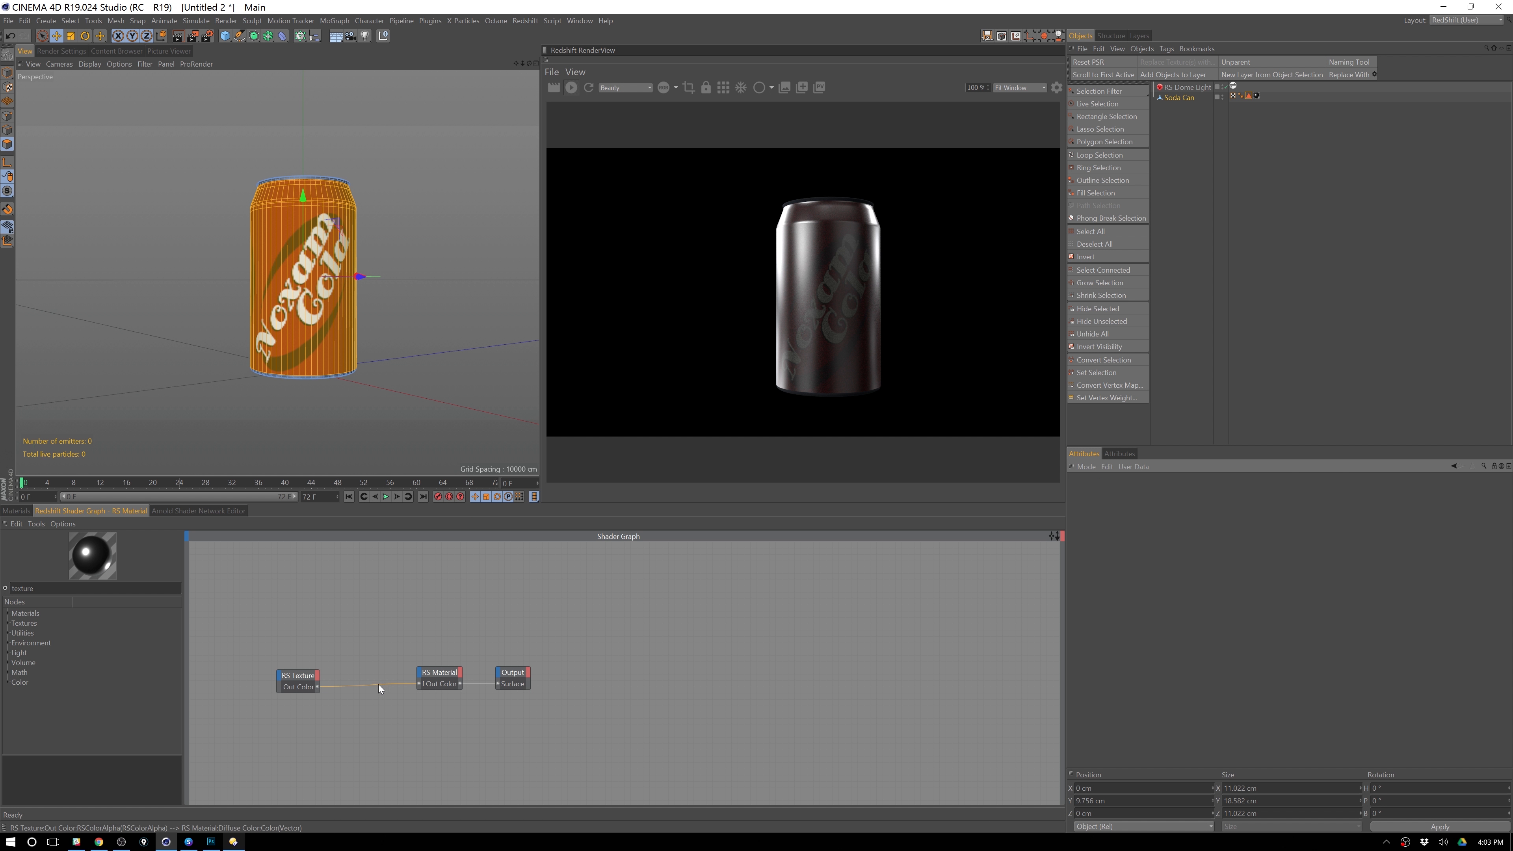
pyautogui.click(376, 687)
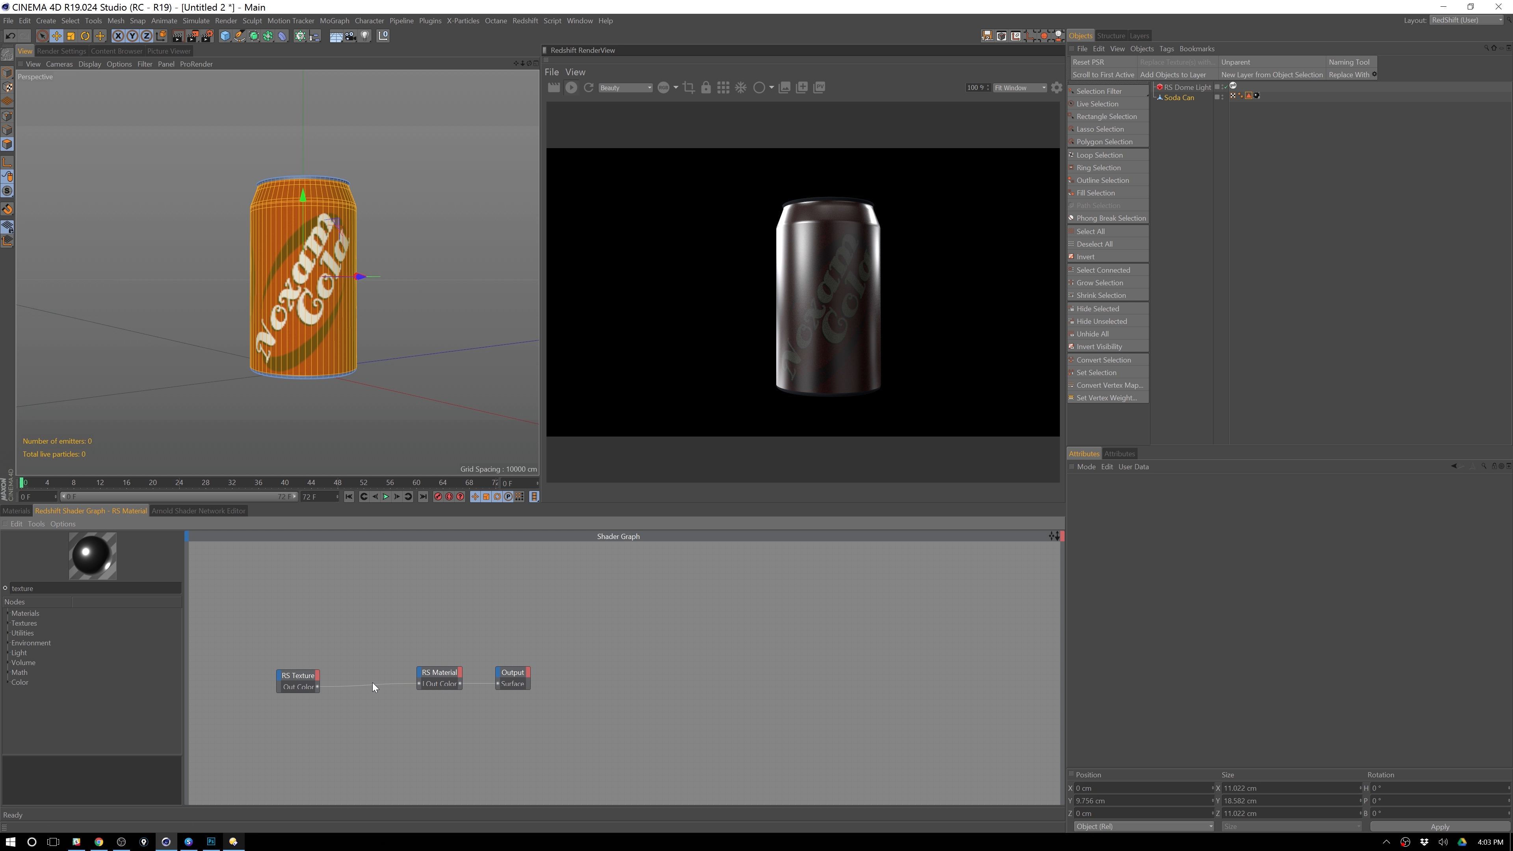
pyautogui.click(373, 685)
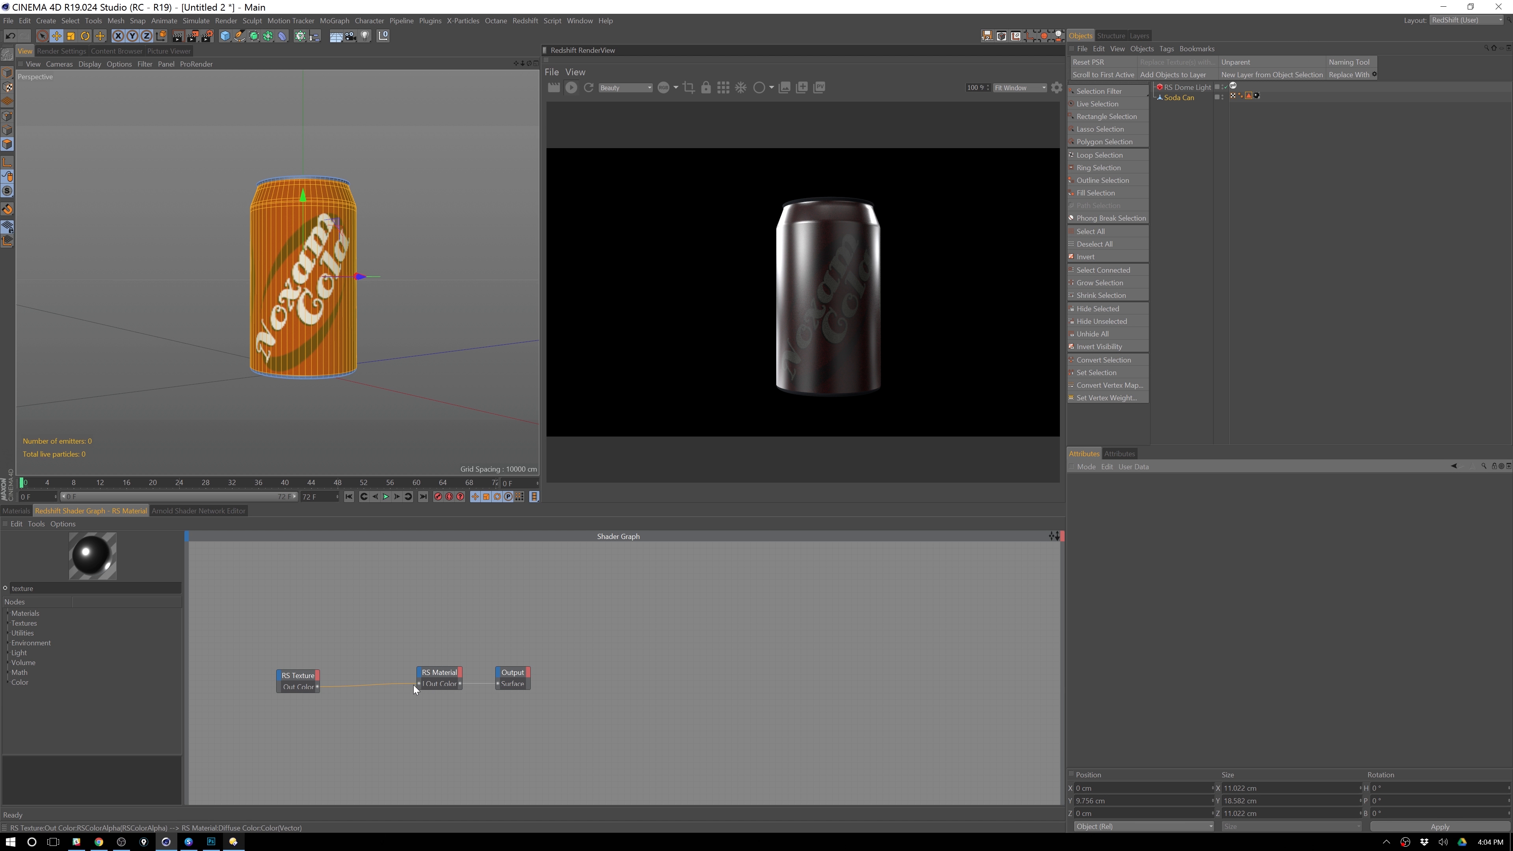
pyautogui.press('Delete')
# - Insert a Material Blender node between the RS Material and the Output, with the RS Material feeding its Base Color
pyautogui.moveTo(438, 672); pyautogui.dragTo(377, 663)
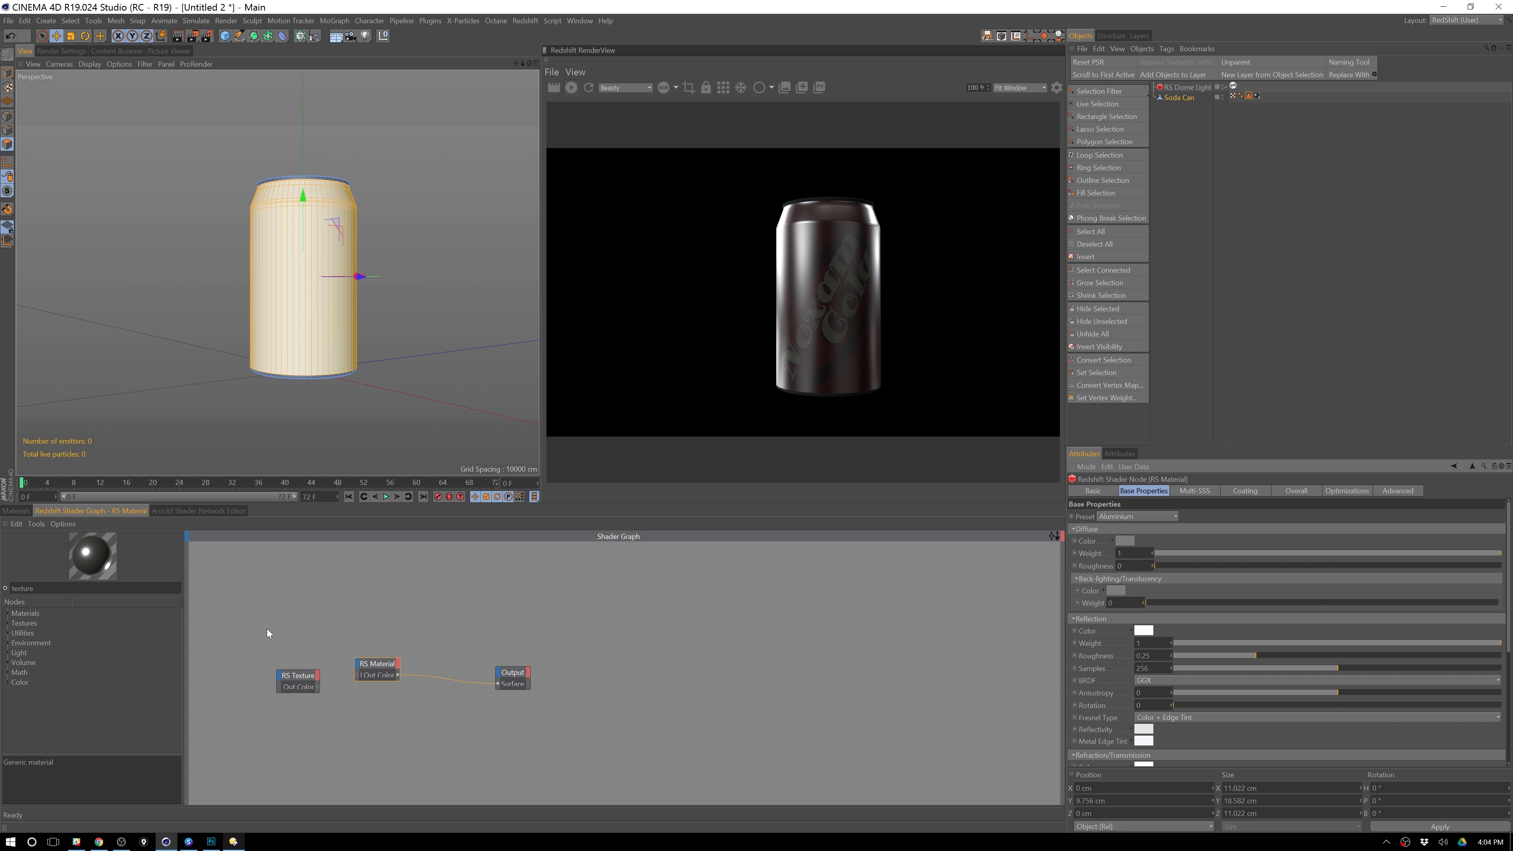
pyautogui.doubleClick(24, 588)
pyautogui.write('blend')
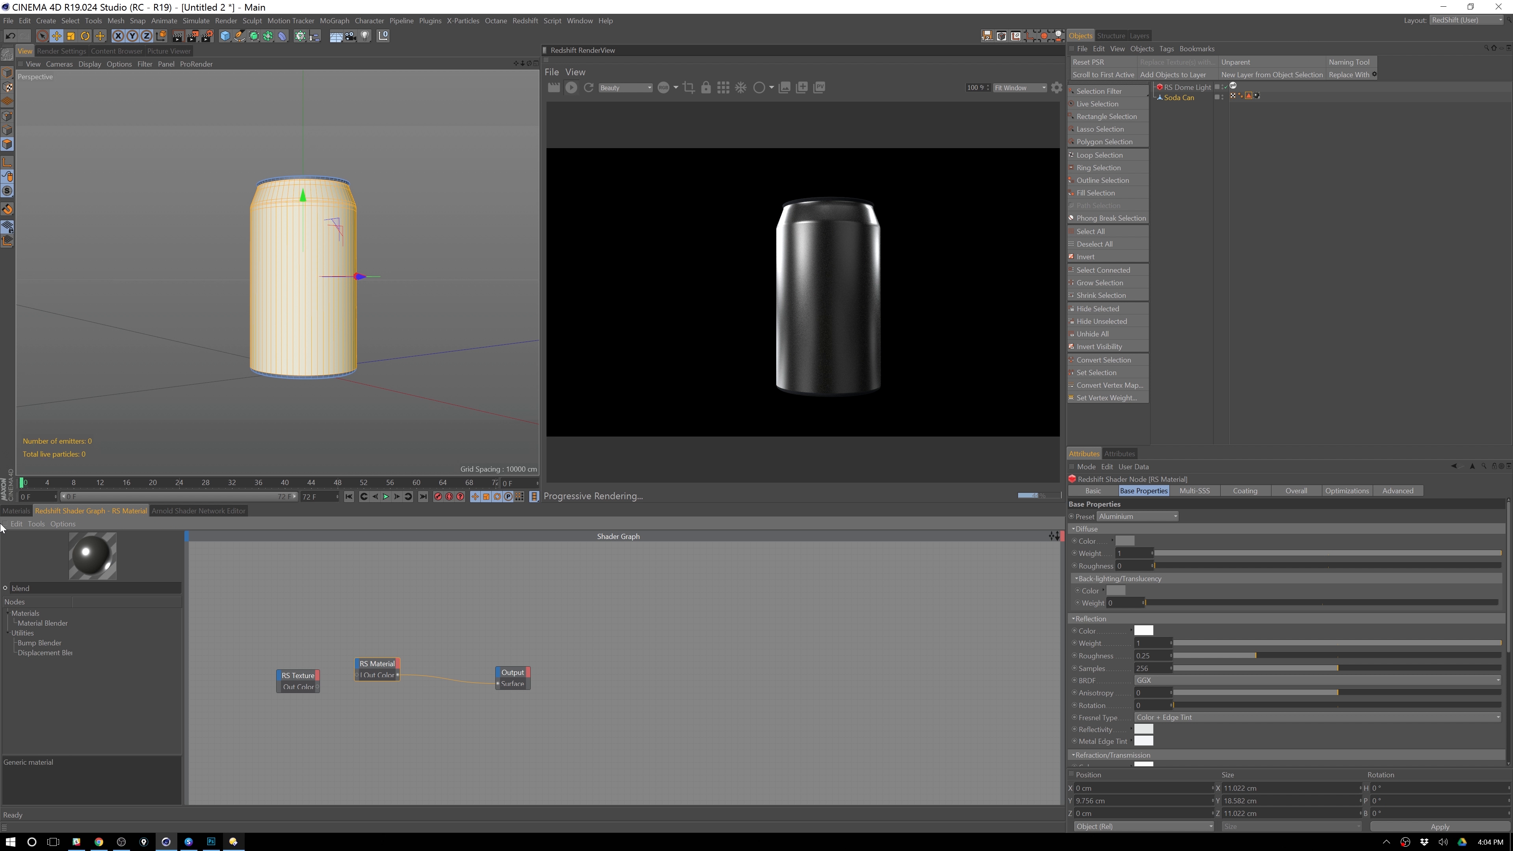
pyautogui.moveTo(58, 629); pyautogui.dragTo(443, 687)
pyautogui.moveTo(444, 687)
pyautogui.click(490, 686)
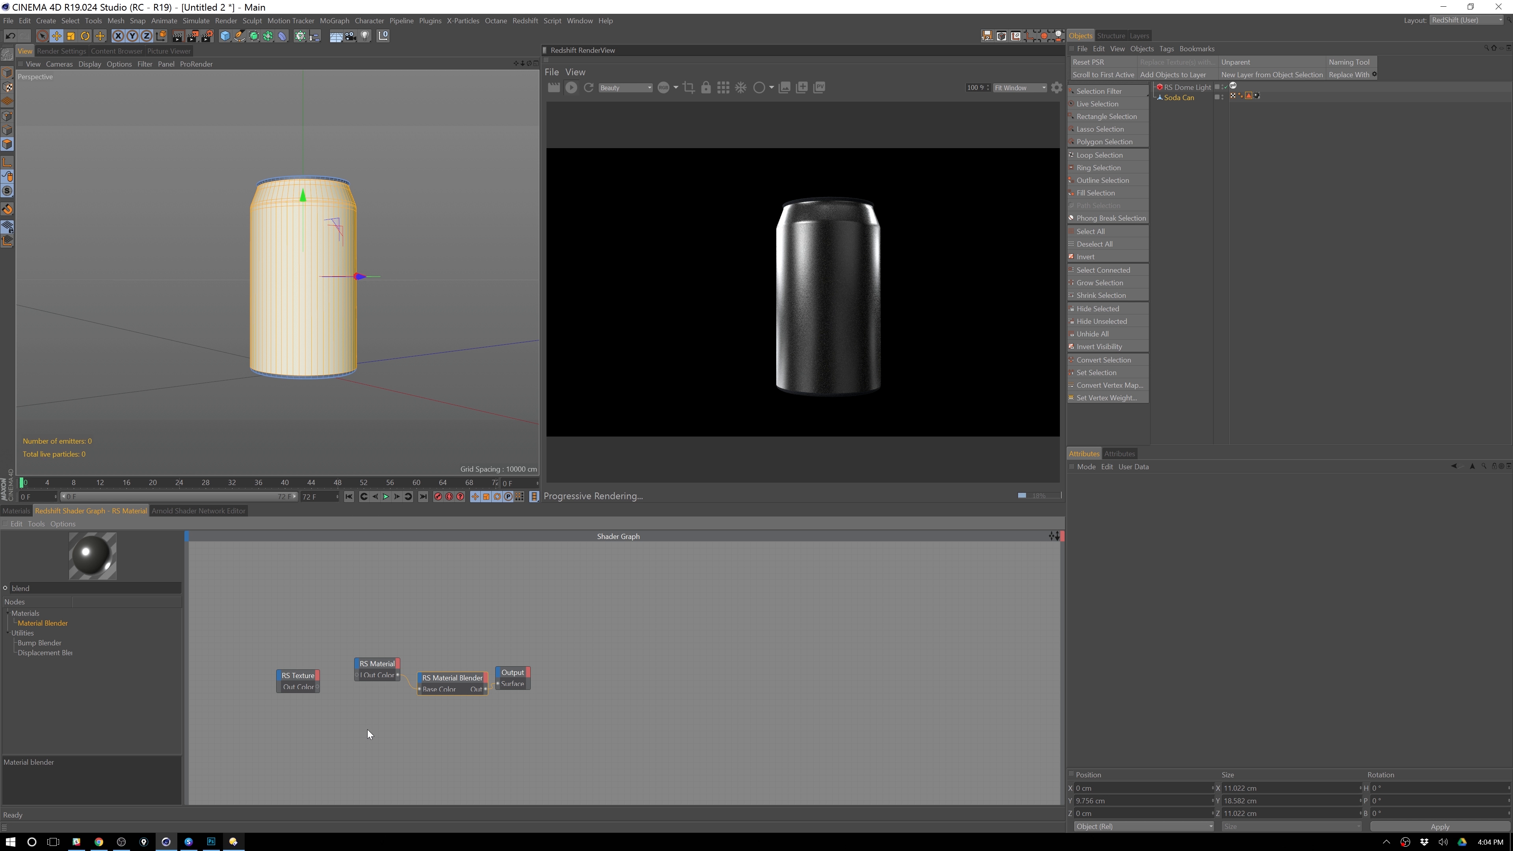
# - Duplicate the RS Material node and place the copy just below the original
pyautogui.keyDown('ctrl'); pyautogui.moveTo(384, 666); pyautogui.dragTo(351, 707); pyautogui.keyUp('ctrl')
pyautogui.click(330, 715)
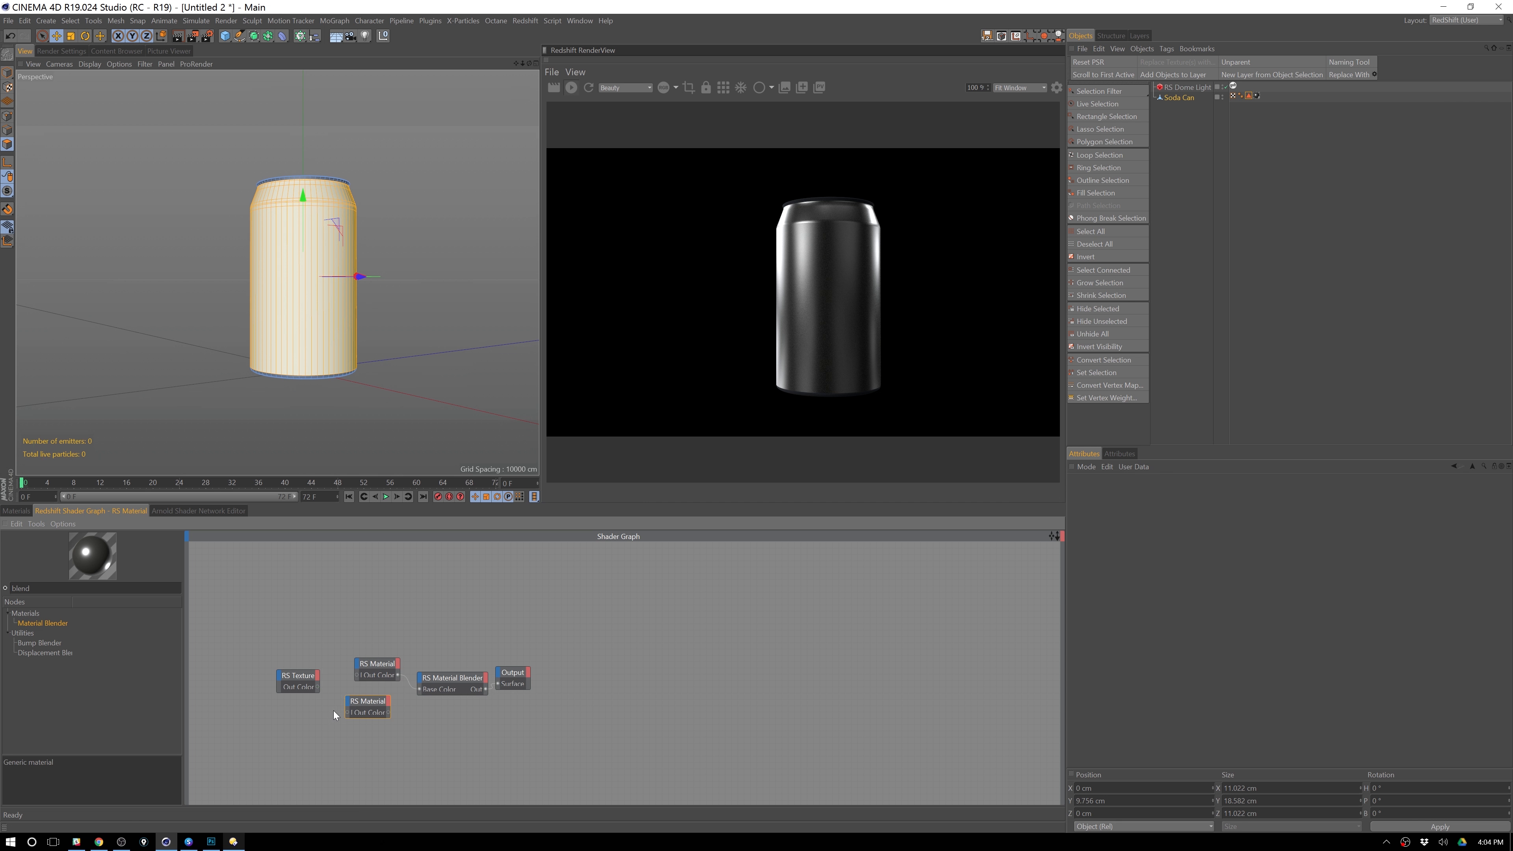
# - Connect the RS Texture node to the lower RS Material's diffuse colour and give that material the Paper preset
pyautogui.moveTo(317, 687); pyautogui.dragTo(347, 712)
pyautogui.click(376, 703)
pyautogui.click(1172, 516)
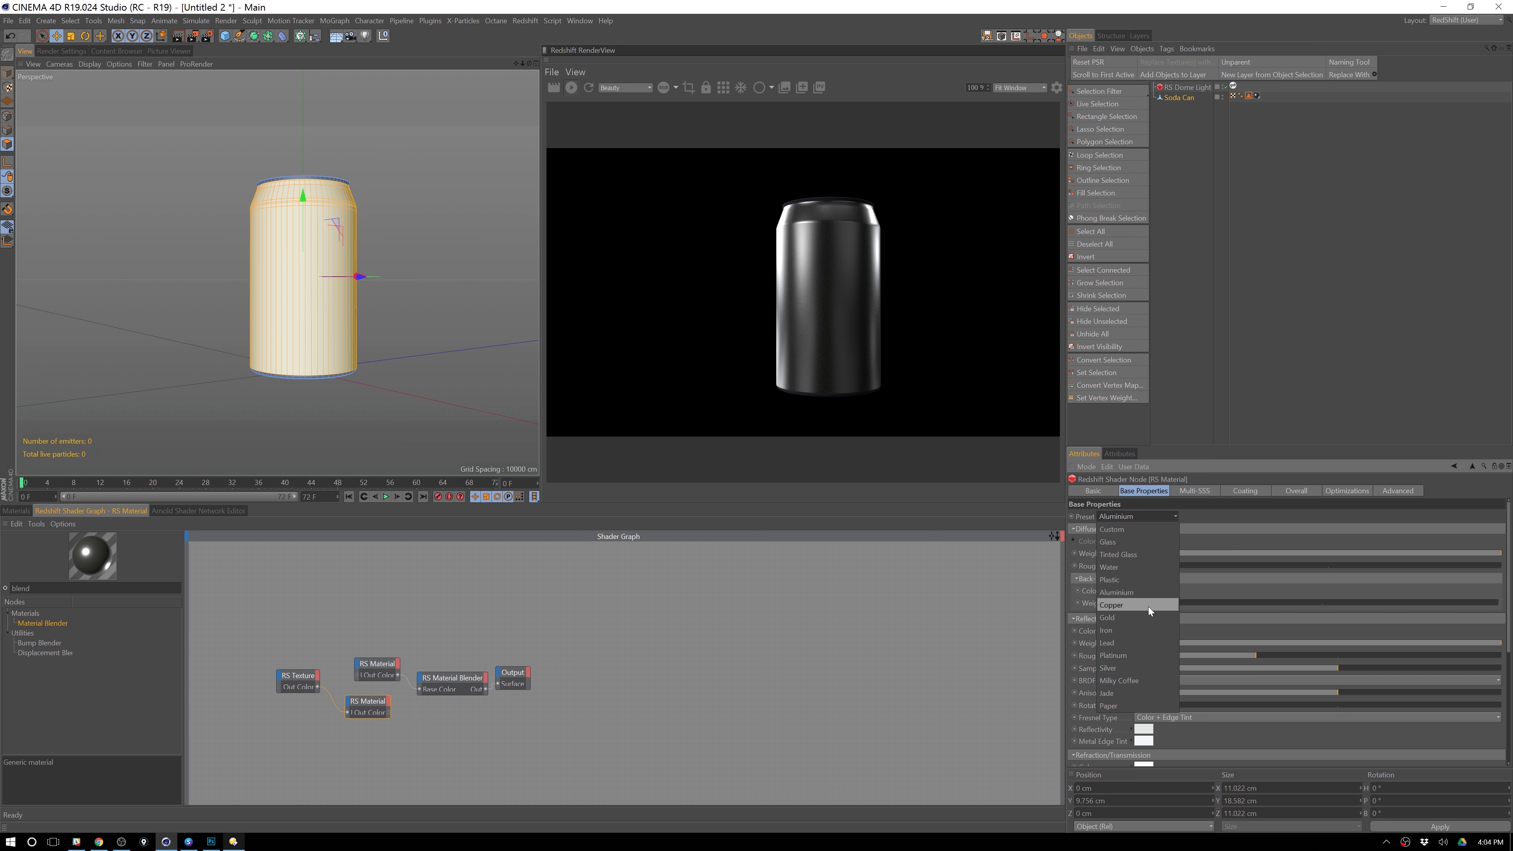
pyautogui.click(1126, 704)
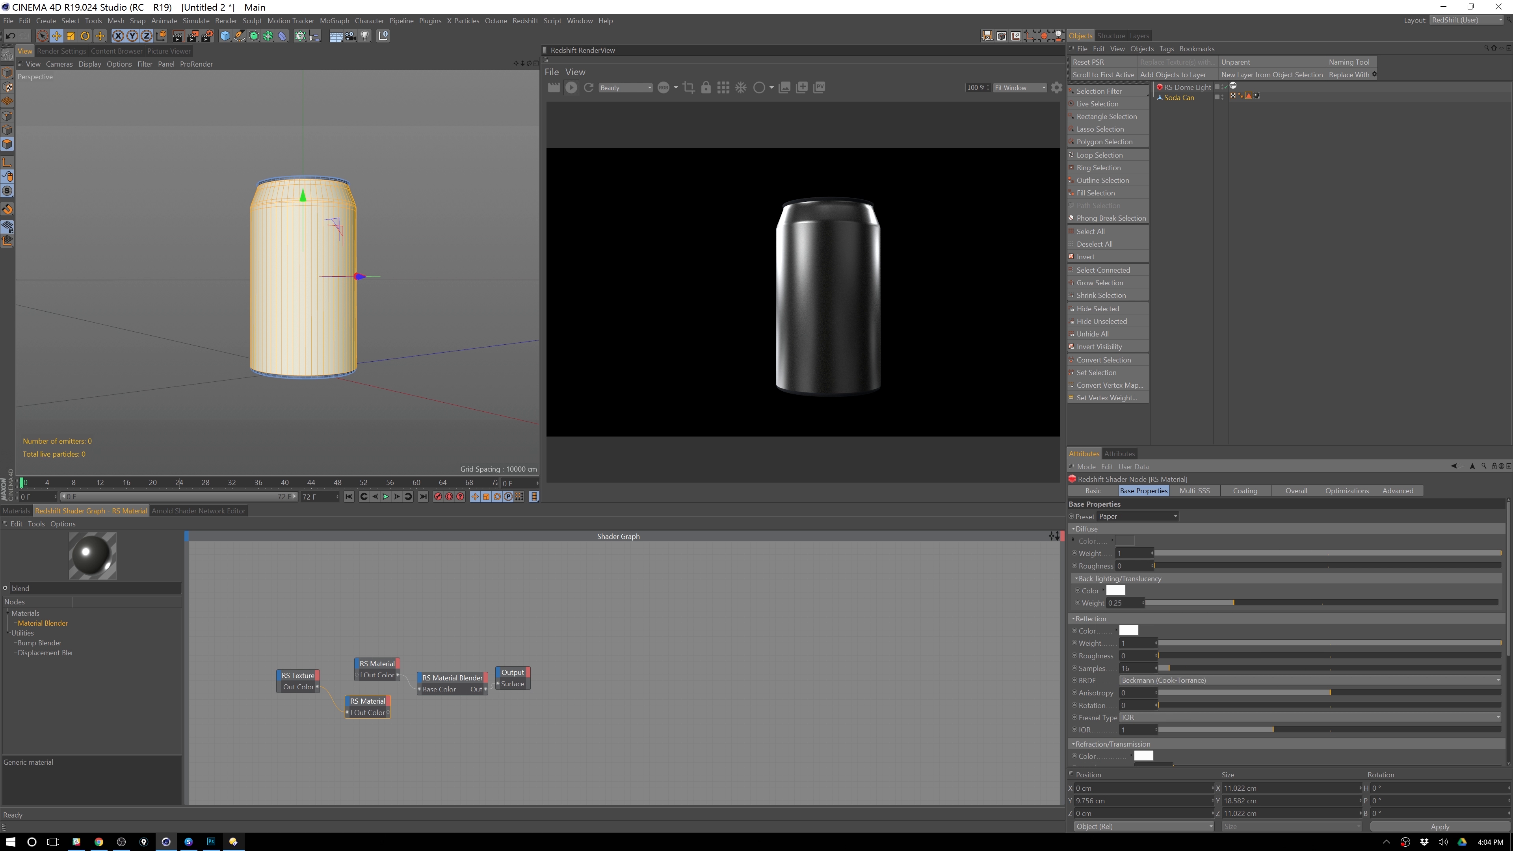
# - Feed the lower RS Material's Out Color into Layer Color 1 of the RS Material Blender
pyautogui.click(389, 714)
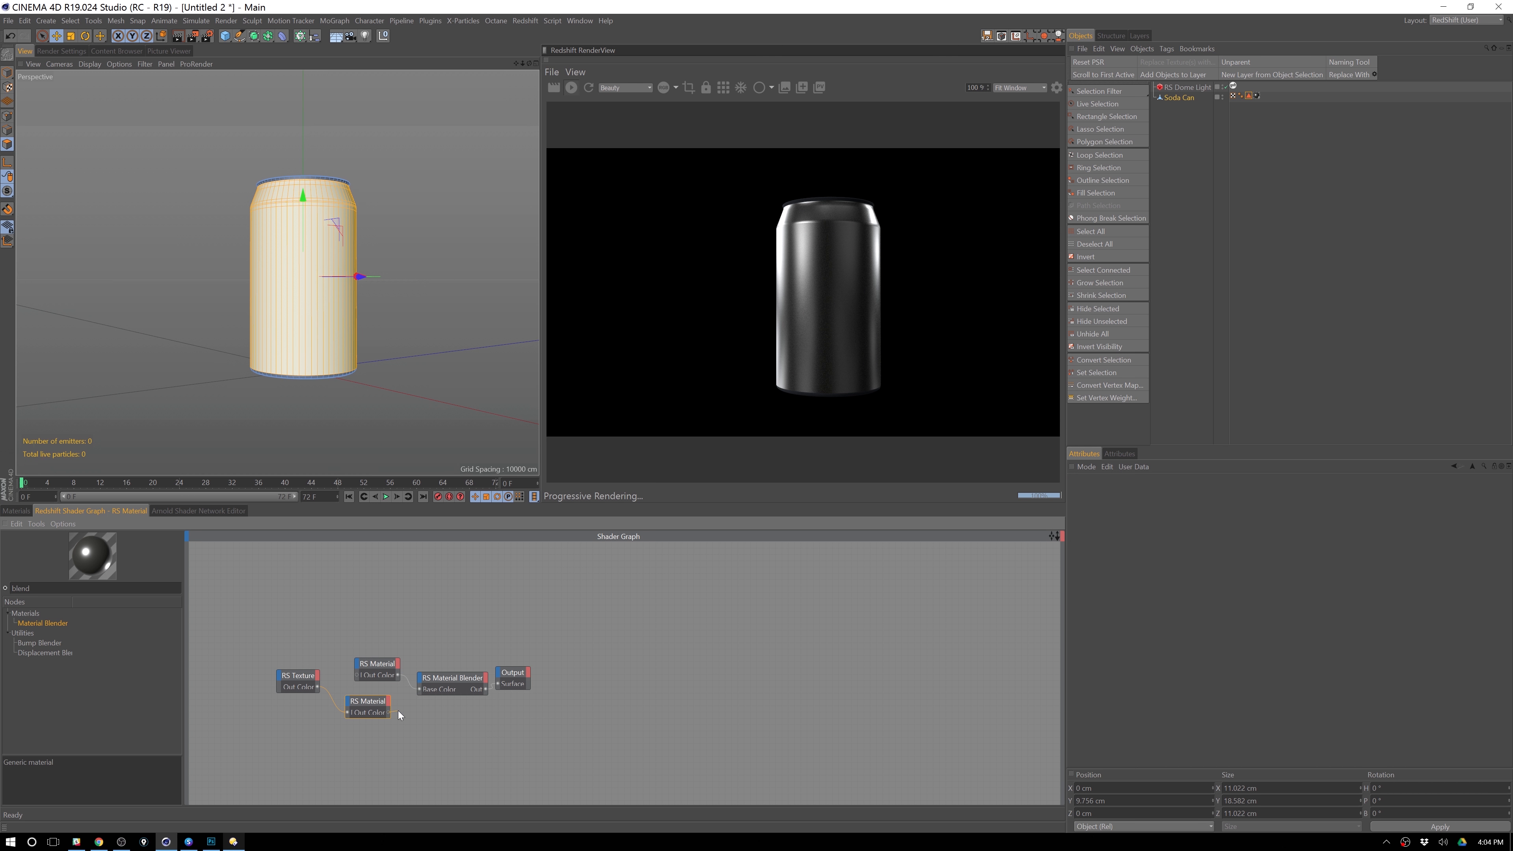
pyautogui.moveTo(420, 691); pyautogui.dragTo(420, 687)
pyautogui.moveTo(441, 699)
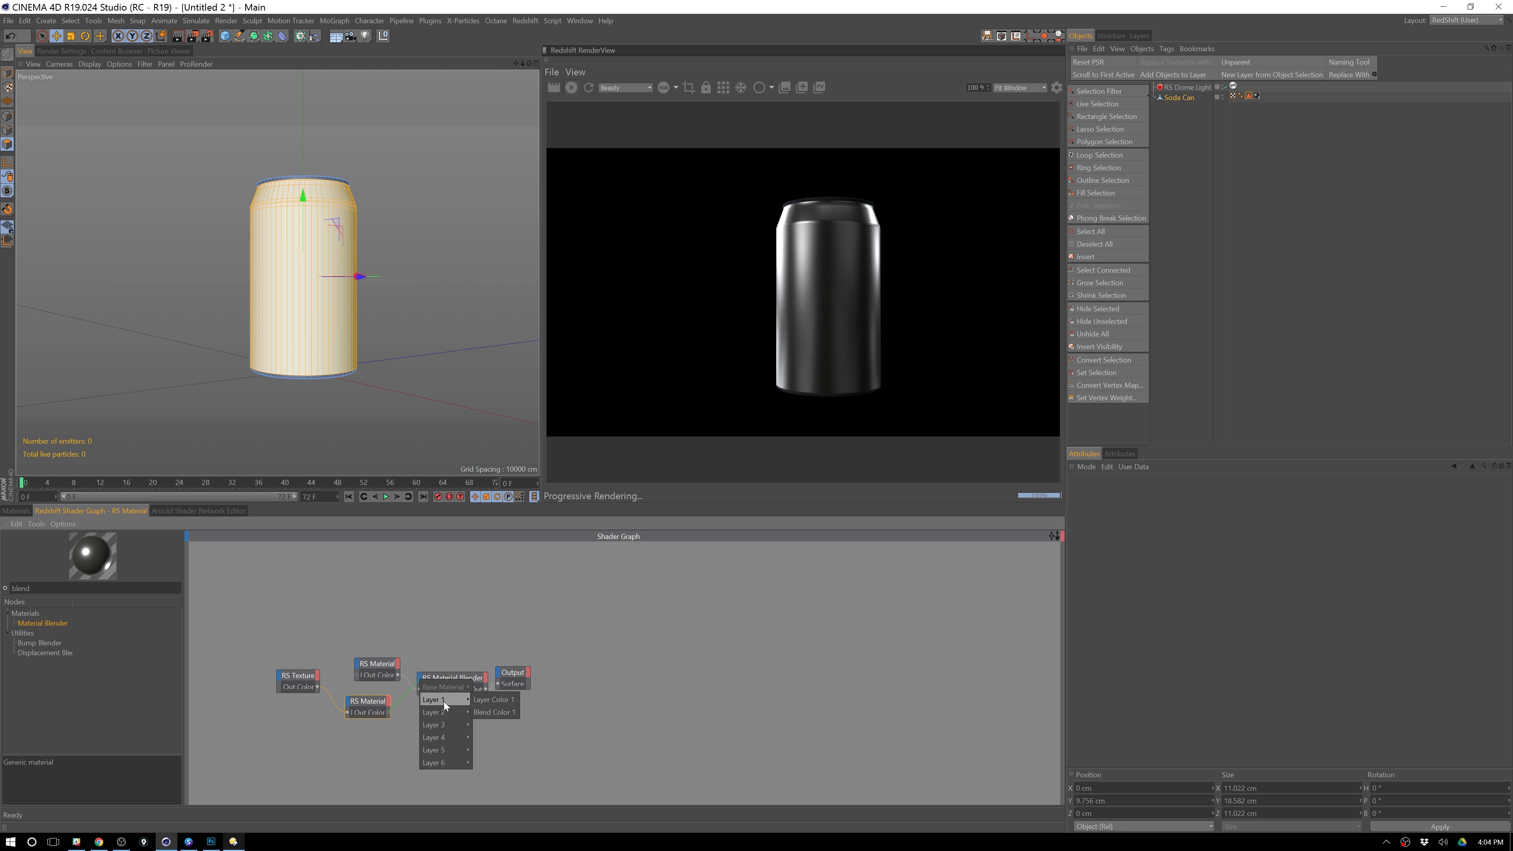
pyautogui.click(501, 703)
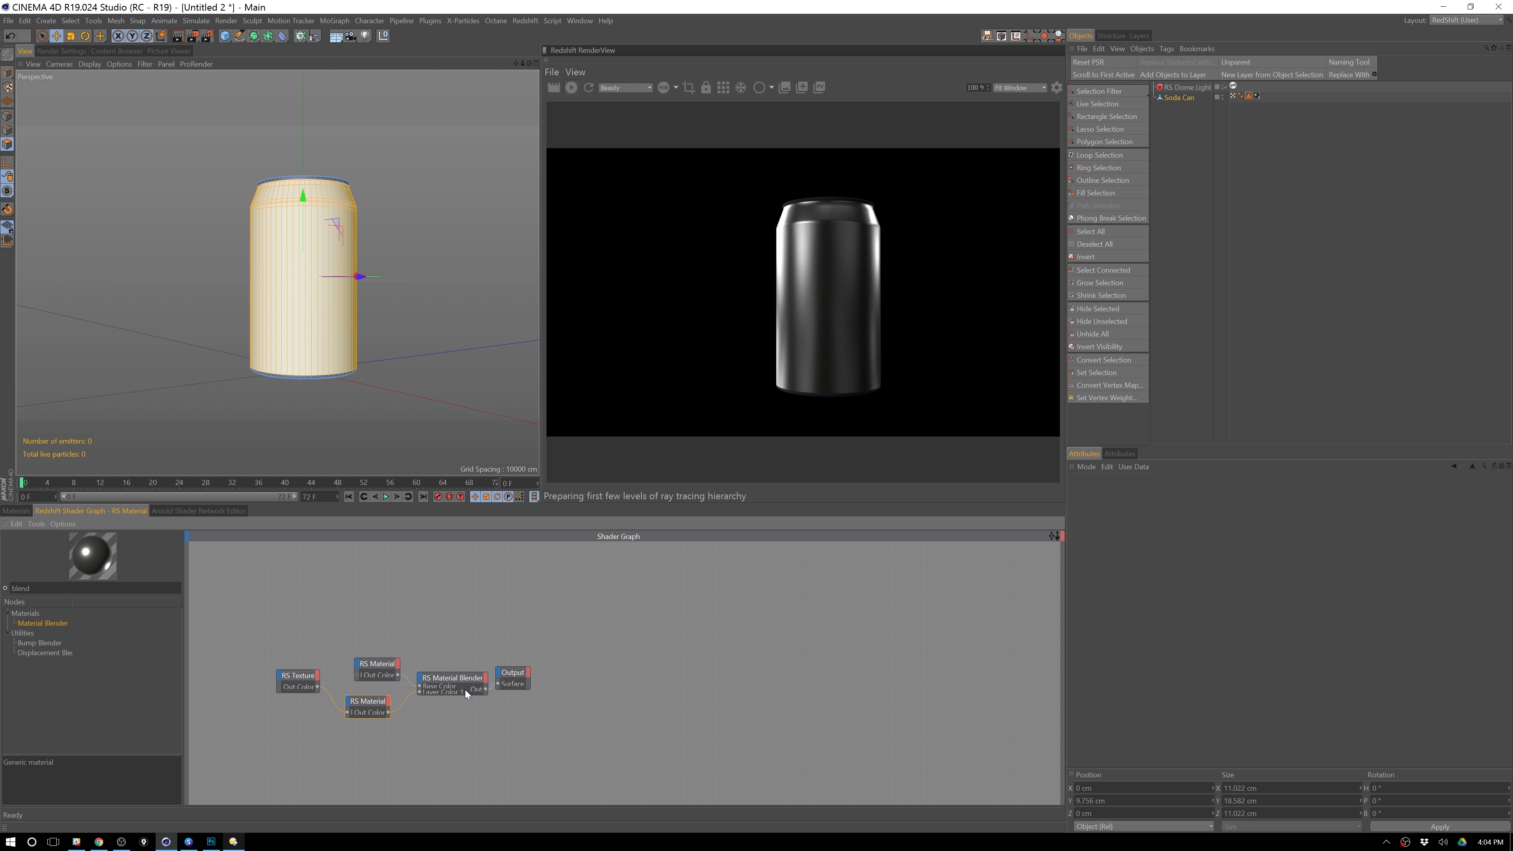
# - Turn on Additive for Layer 1 of the RS Material Blender
pyautogui.click(451, 683)
pyautogui.click(1124, 579)
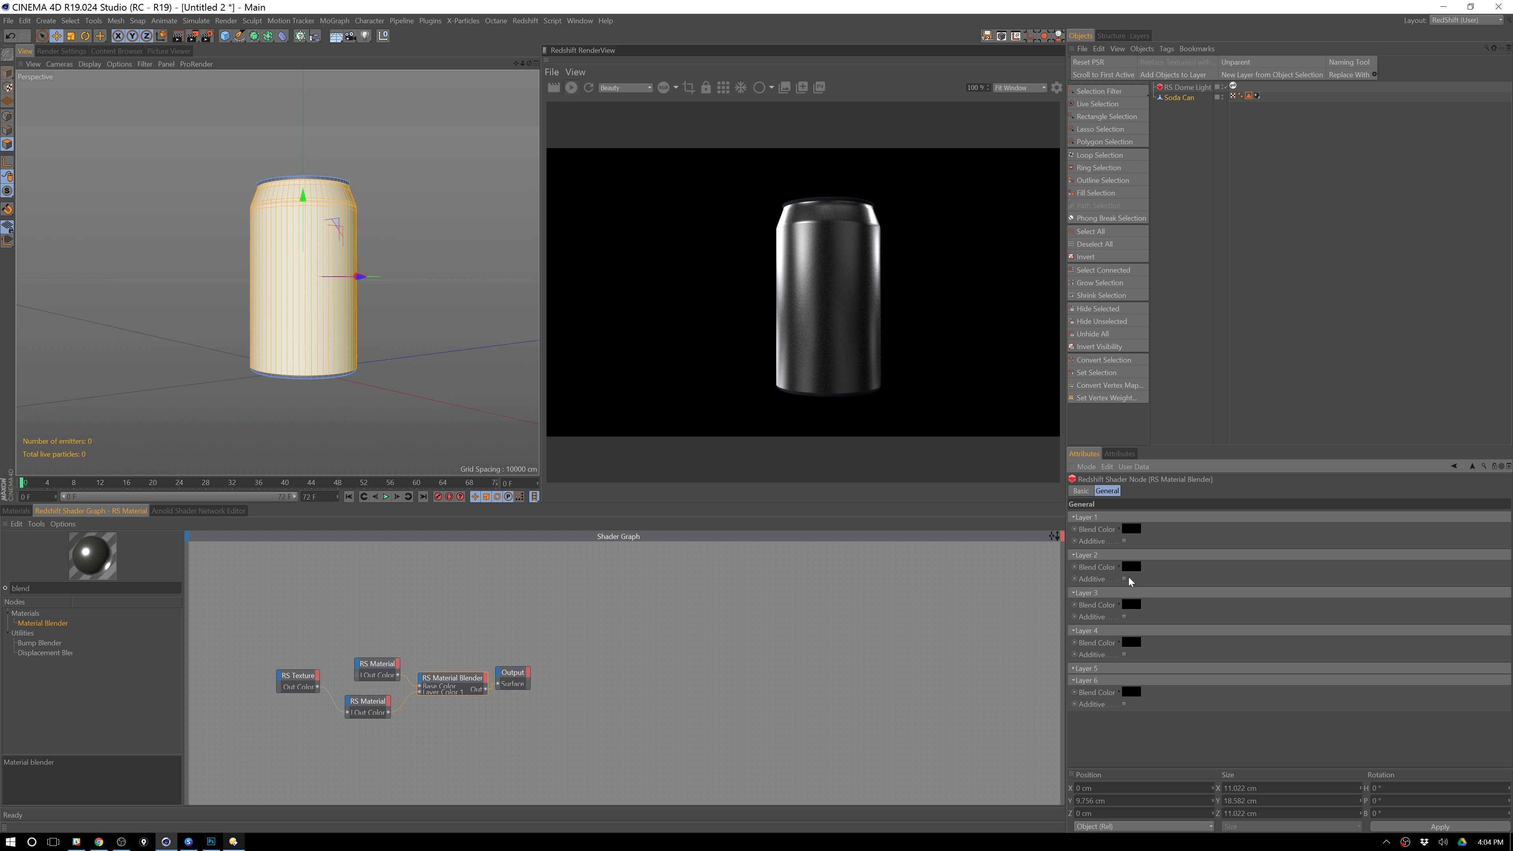
pyautogui.click(1131, 566)
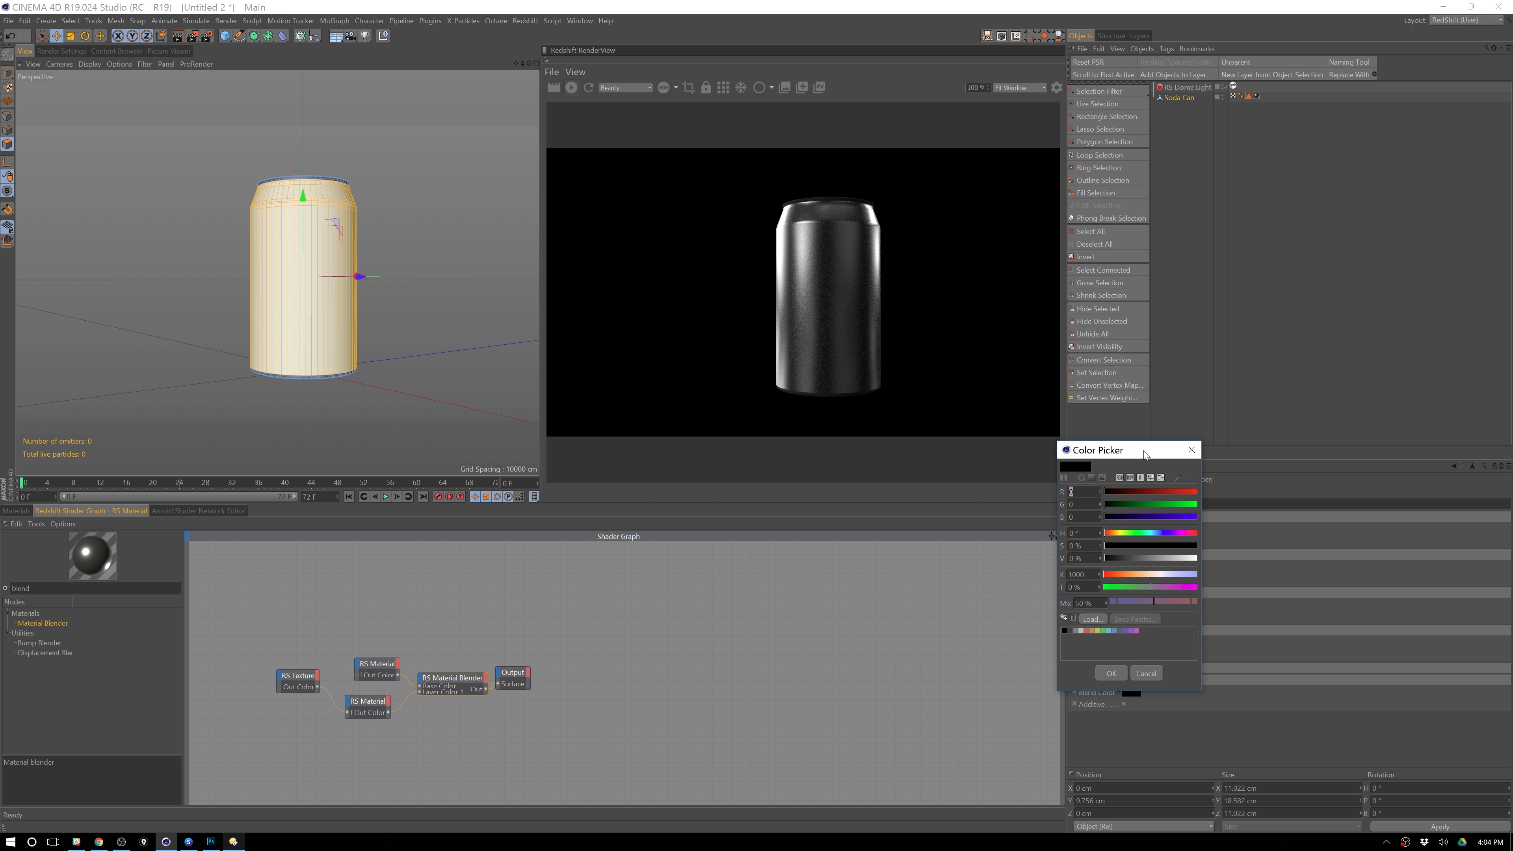
pyautogui.moveTo(1144, 454); pyautogui.dragTo(953, 444)
pyautogui.click(1000, 440)
pyautogui.click(1124, 541)
pyautogui.click(1123, 579)
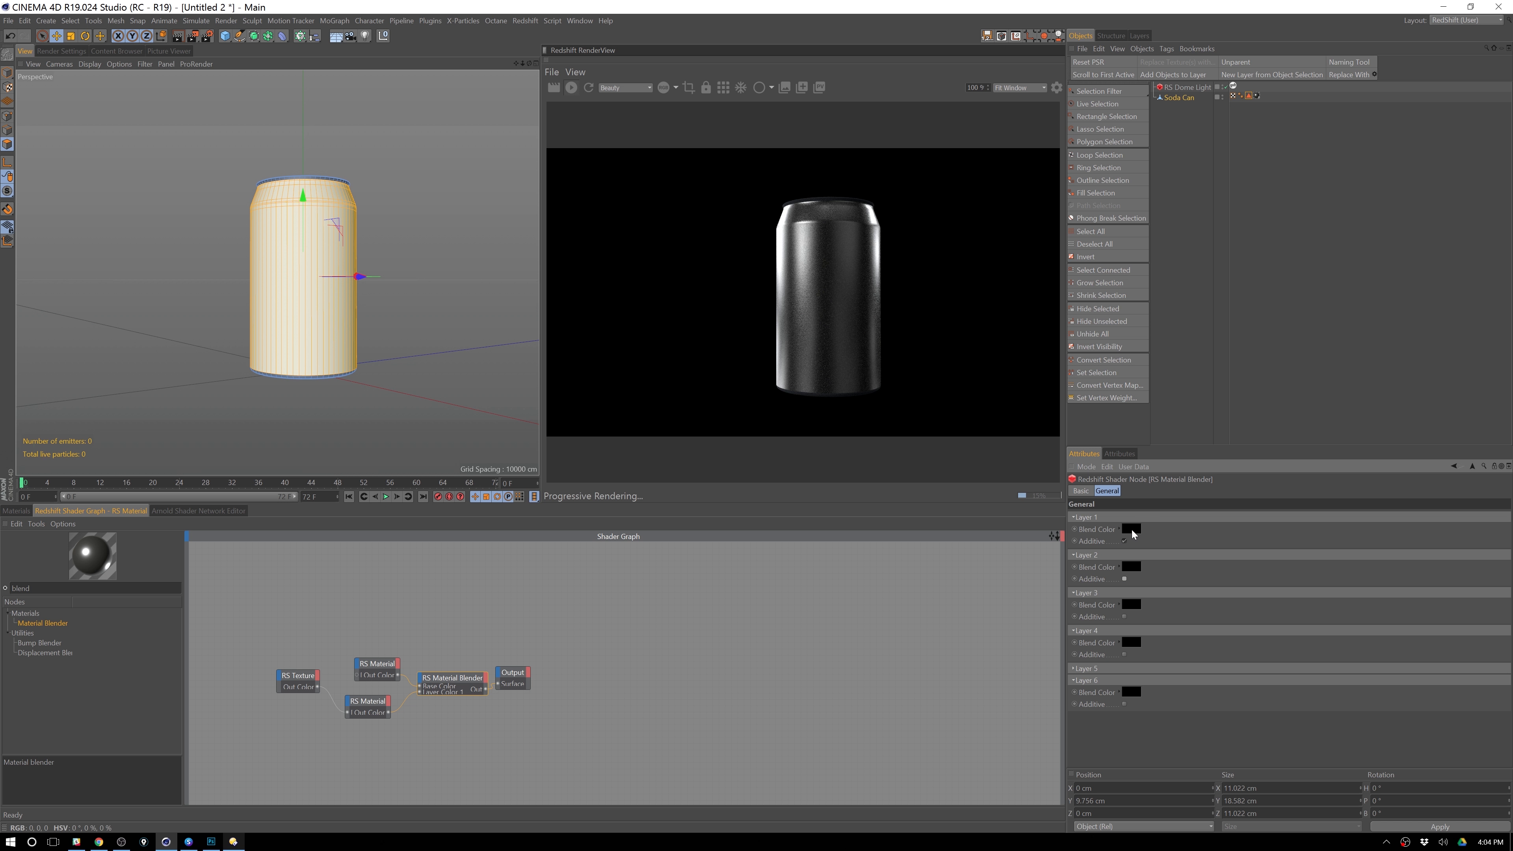
# - Set the Material Blender's Layer 1 blend colour to white, RGB 255, 255, 255
pyautogui.click(1131, 530)
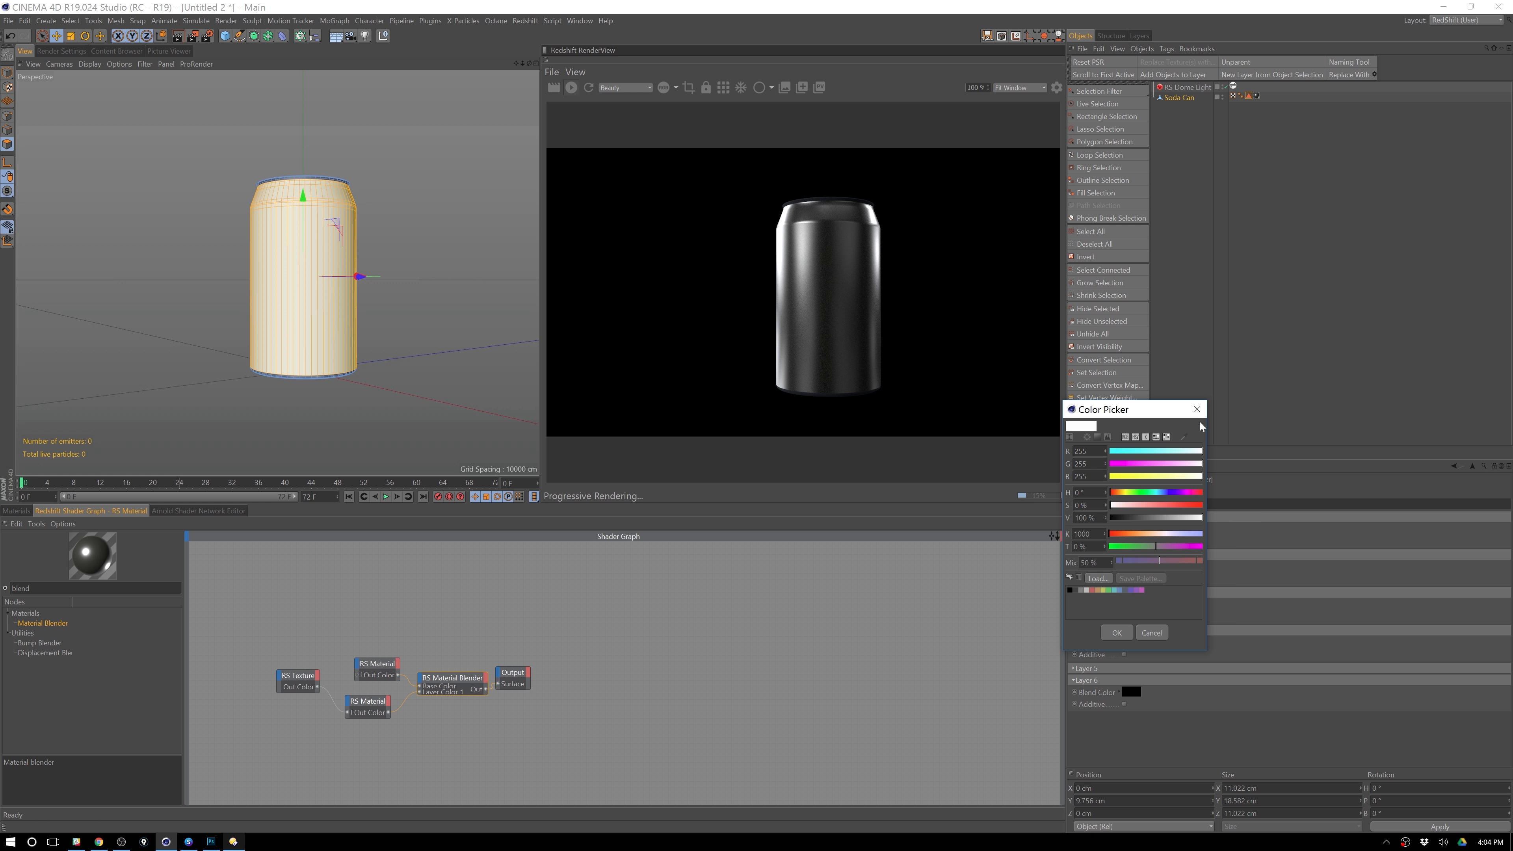
pyautogui.click(1196, 409)
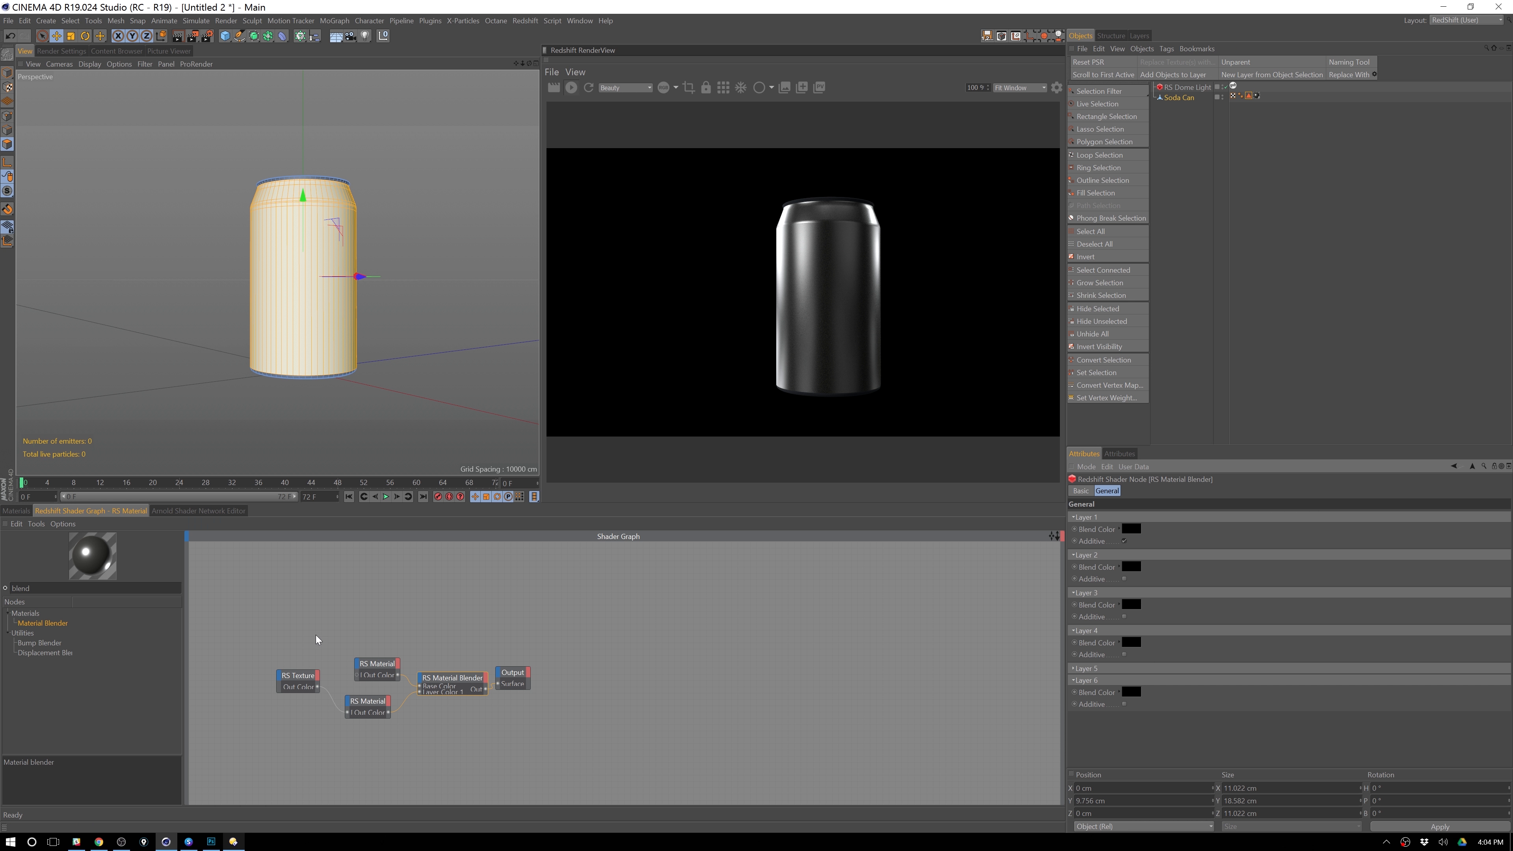
pyautogui.click(299, 683)
pyautogui.click(384, 709)
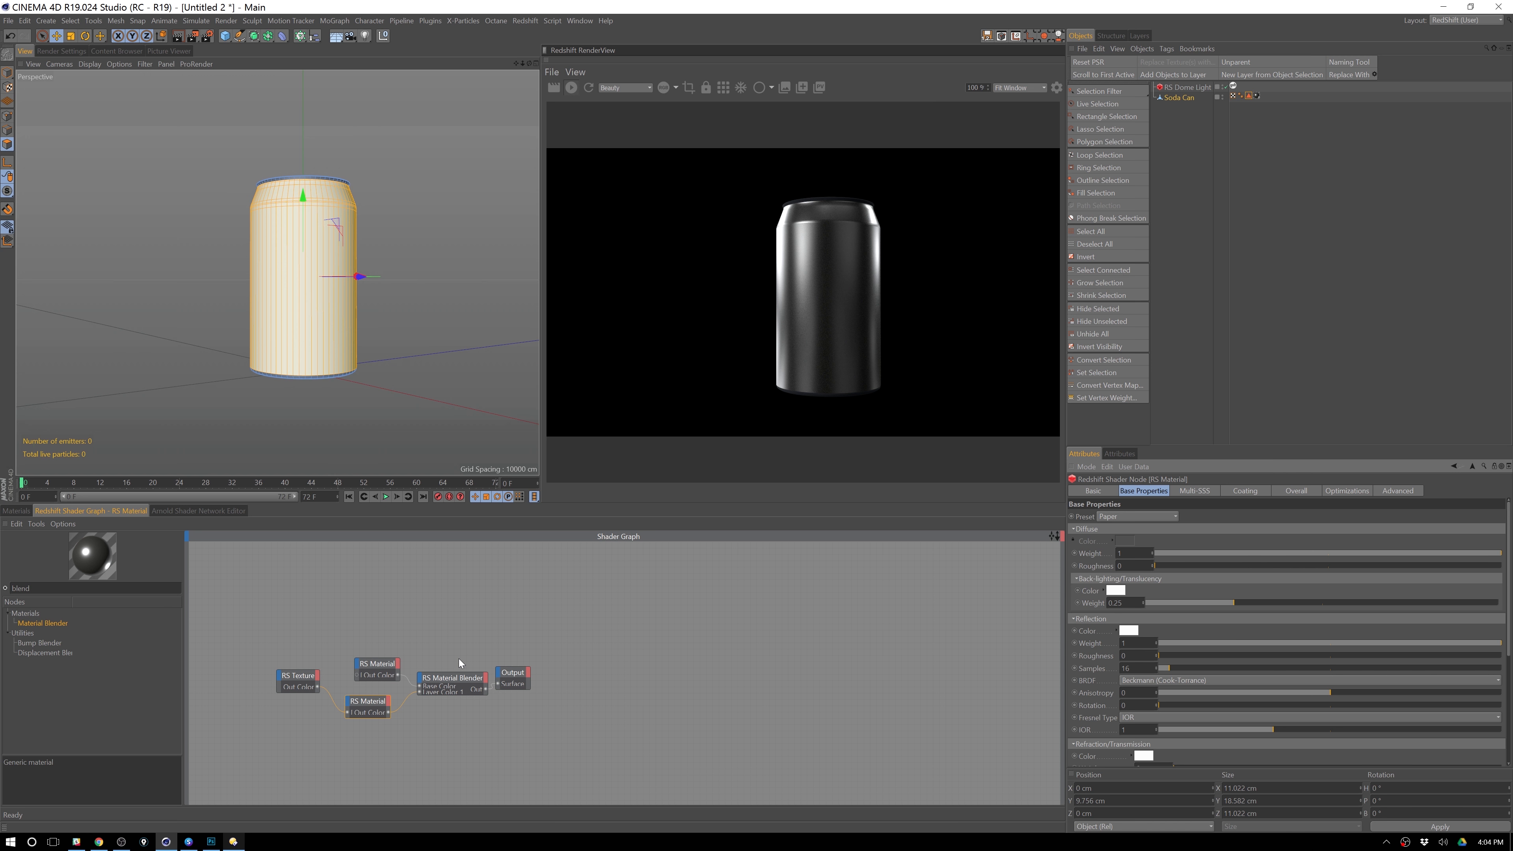
pyautogui.click(454, 685)
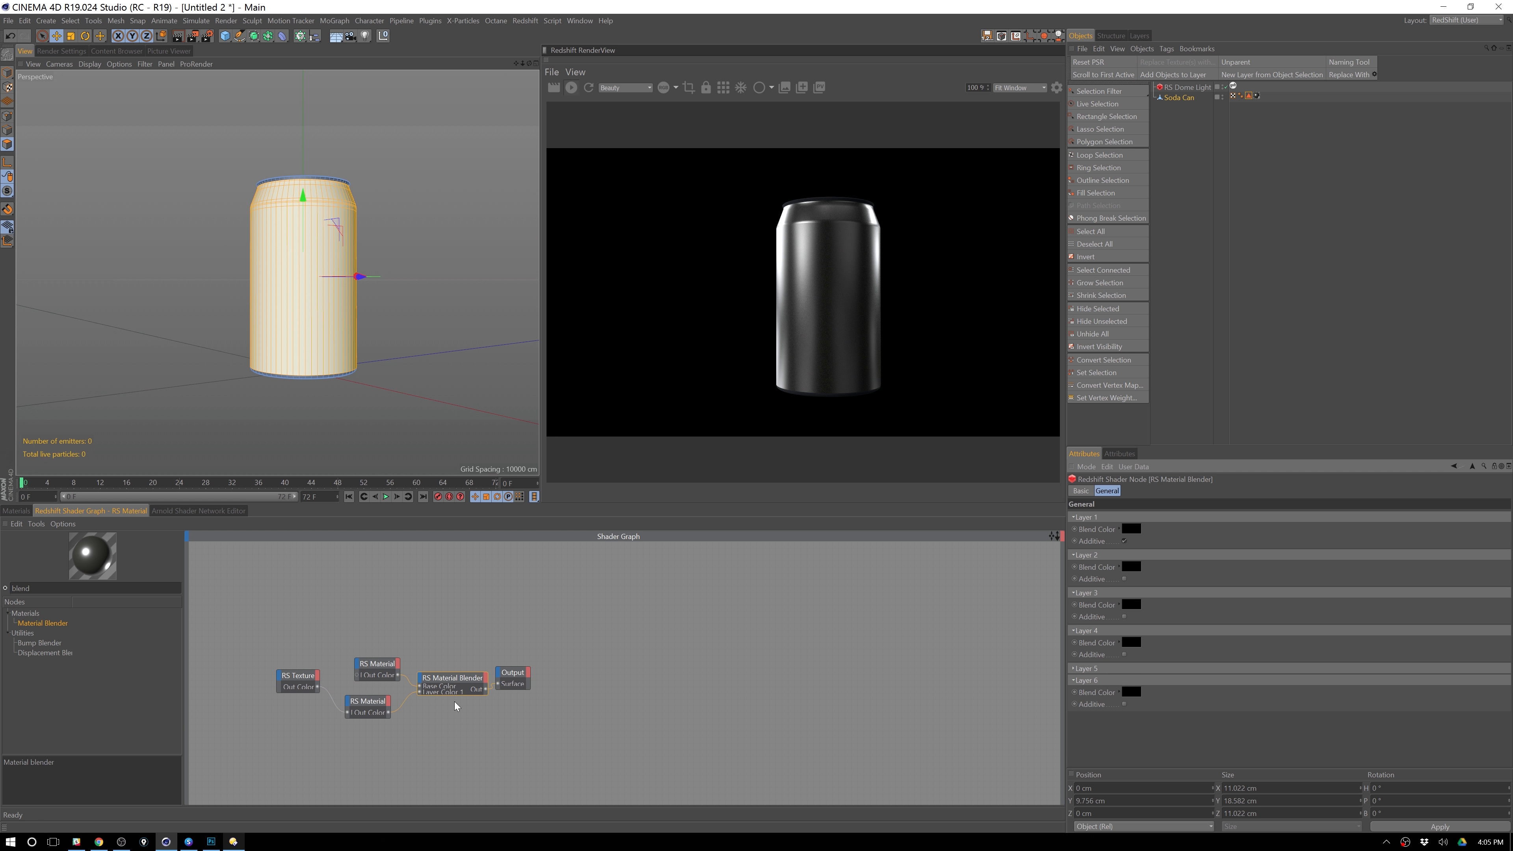
pyautogui.click(1133, 526)
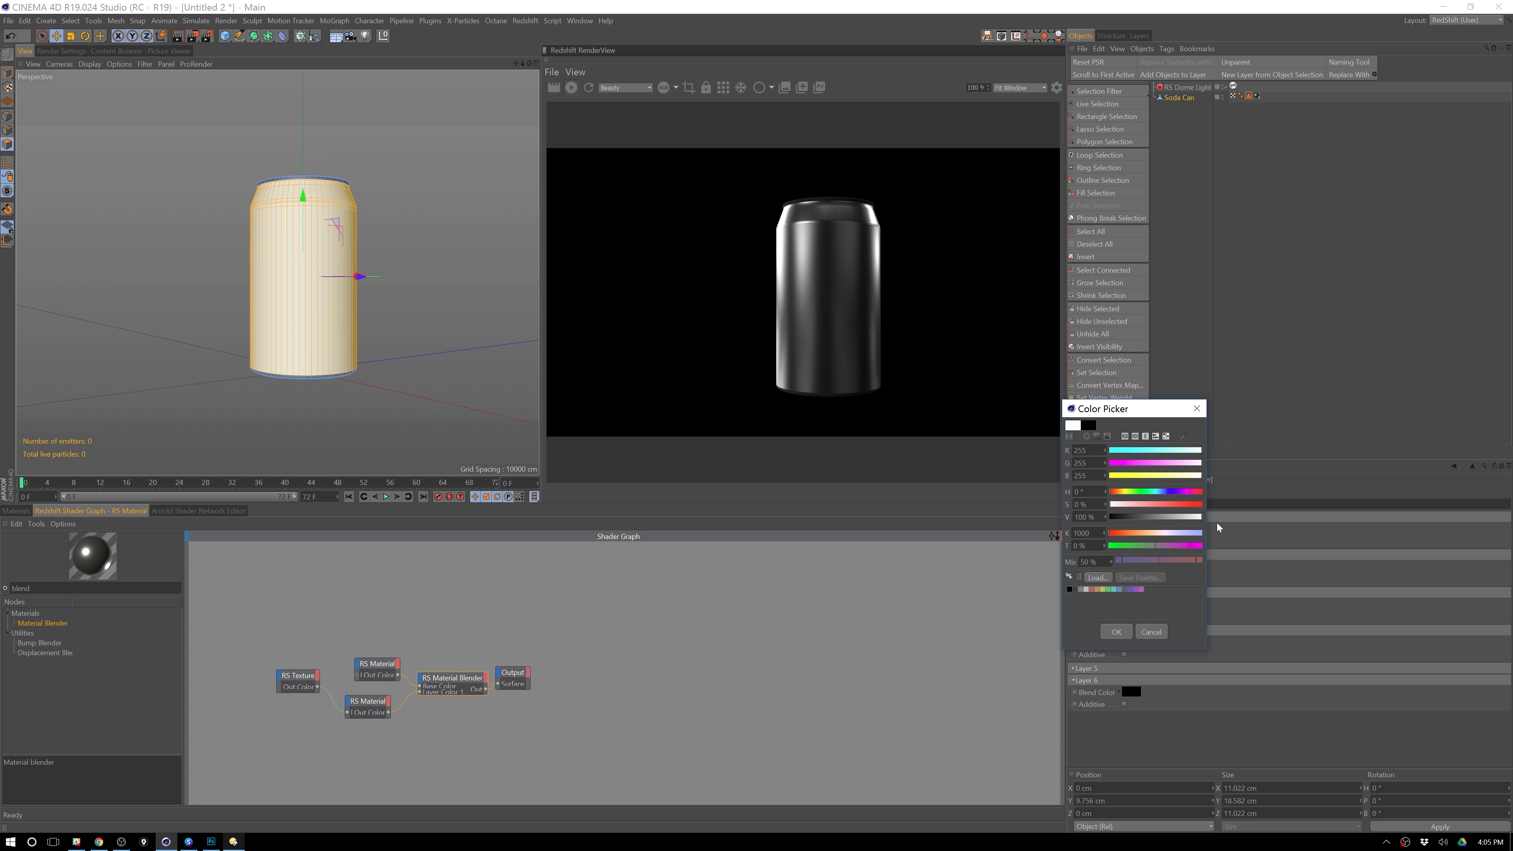
pyautogui.click(1118, 632)
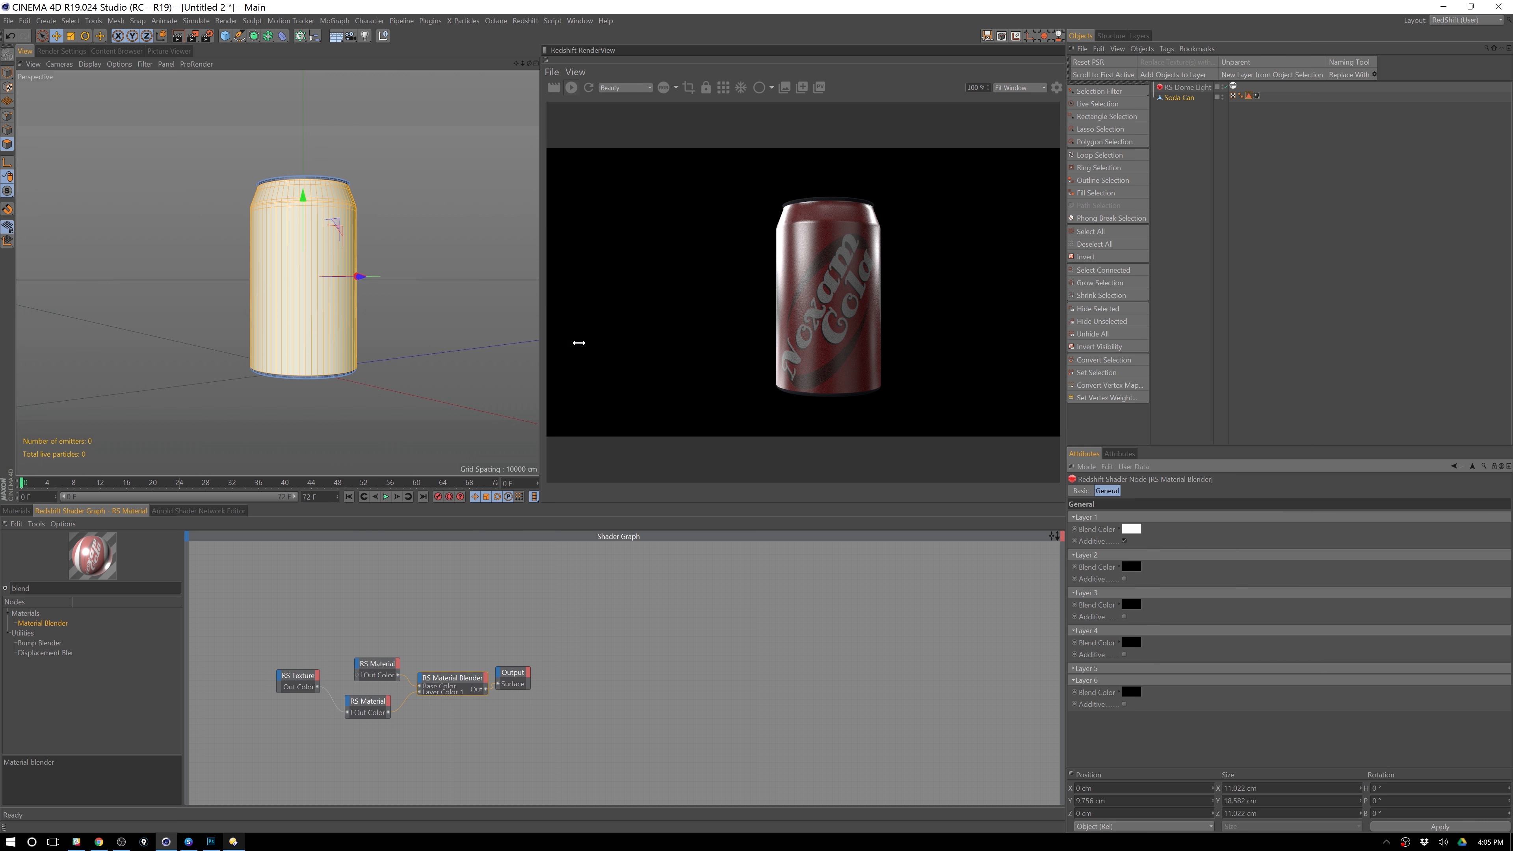
# - Move the upper aluminium RS Material node up and away from the blender, and set its reflection BRDF to Ashikhmin-Shirley
pyautogui.keyDown('alt'); pyautogui.moveTo(430, 247); pyautogui.dragTo(393, 273); pyautogui.keyUp('alt')
pyautogui.moveTo(398, 672); pyautogui.dragTo(383, 660)
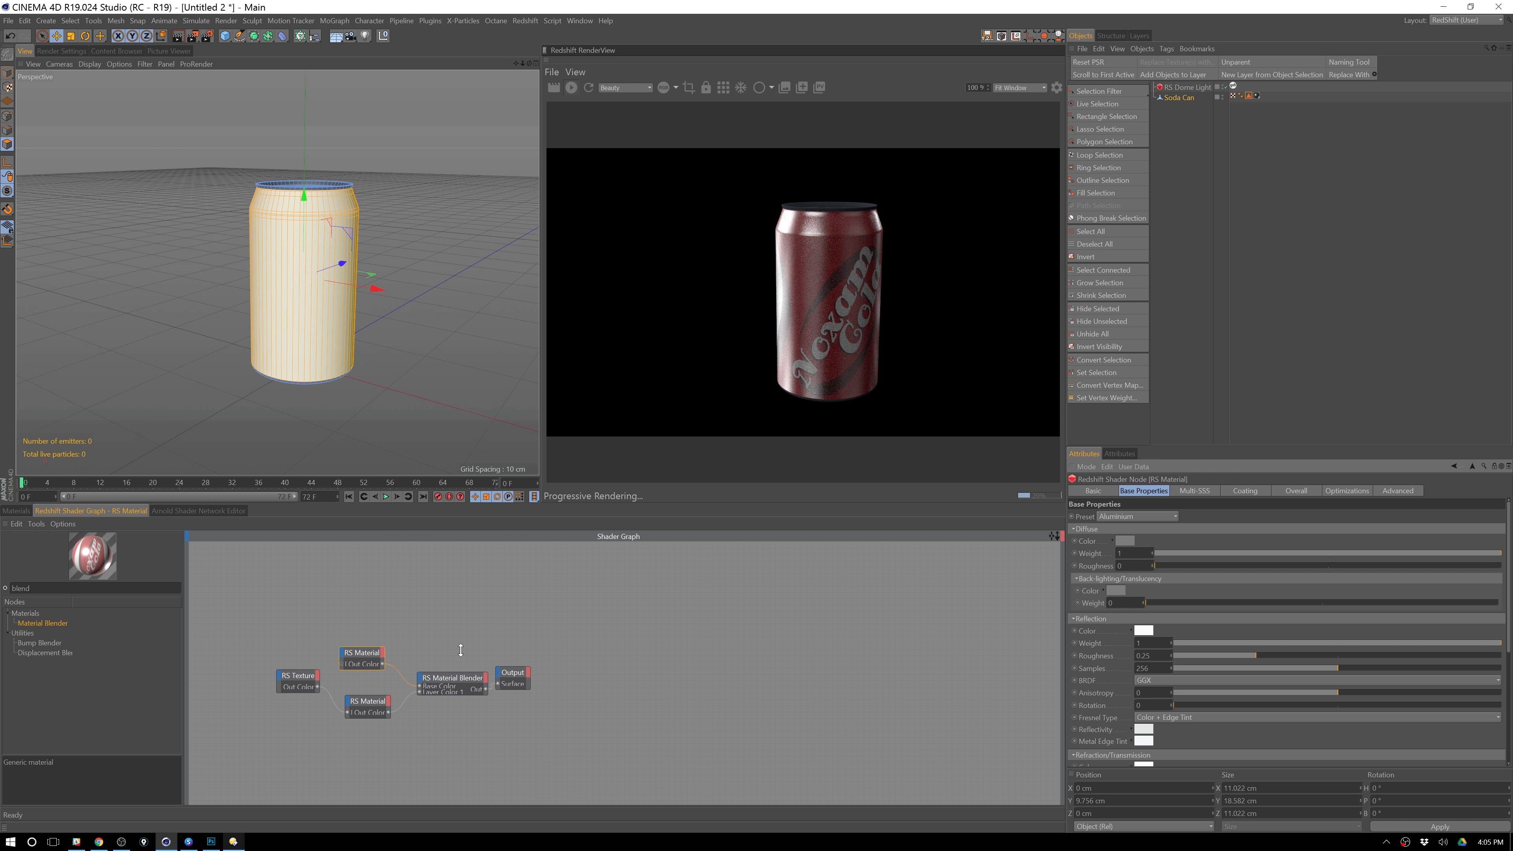
pyautogui.click(1211, 681)
pyautogui.click(1189, 722)
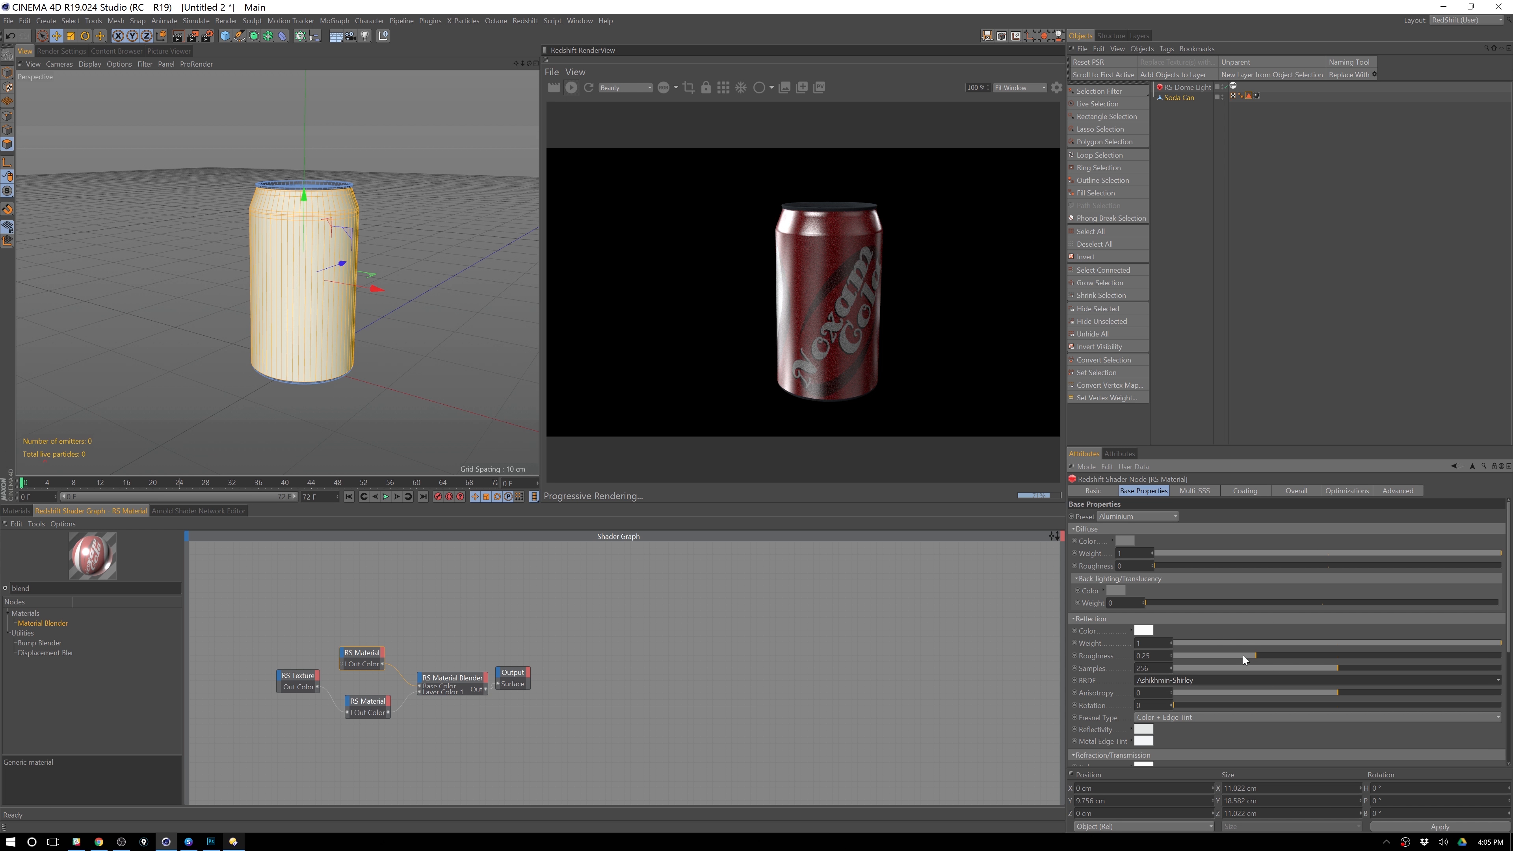
# - Try high and low reflection roughness on the aluminium material, settle on 0.26, and set the reflection weight to 0.363
pyautogui.click(1361, 655)
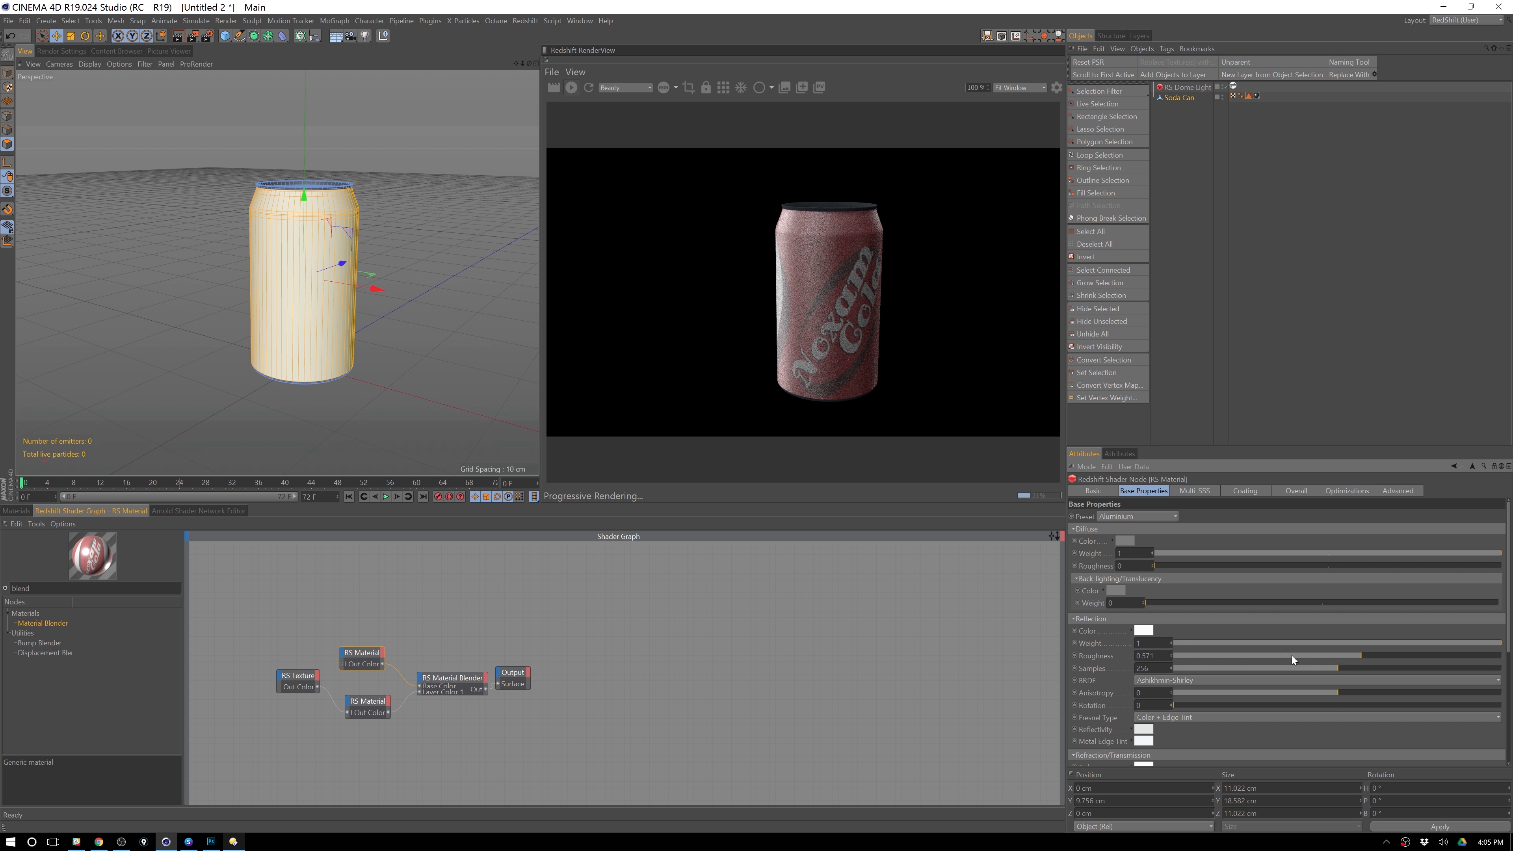
pyautogui.click(1190, 655)
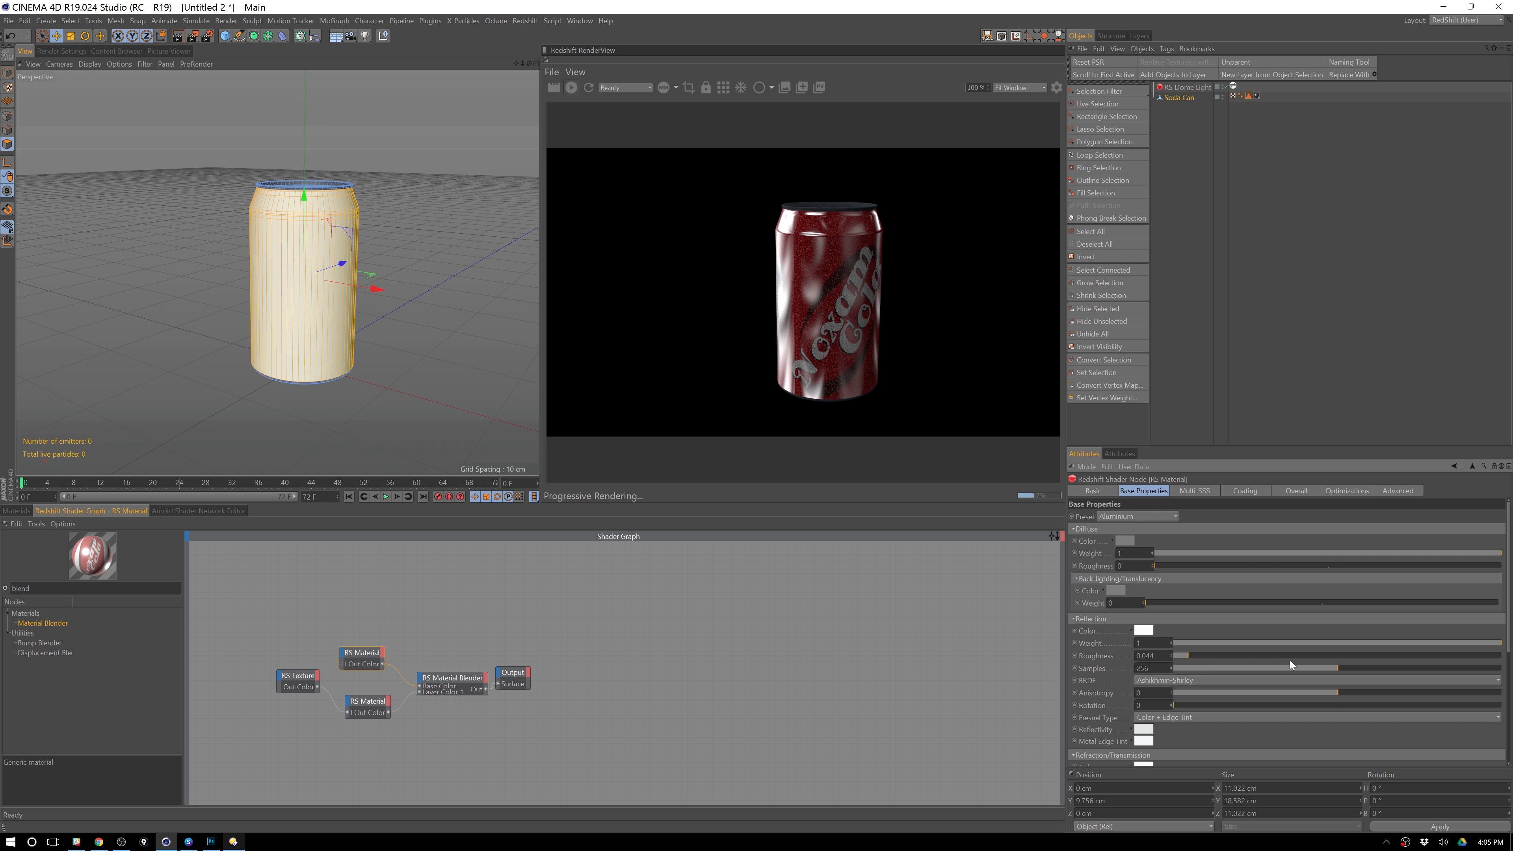
pyautogui.click(1258, 656)
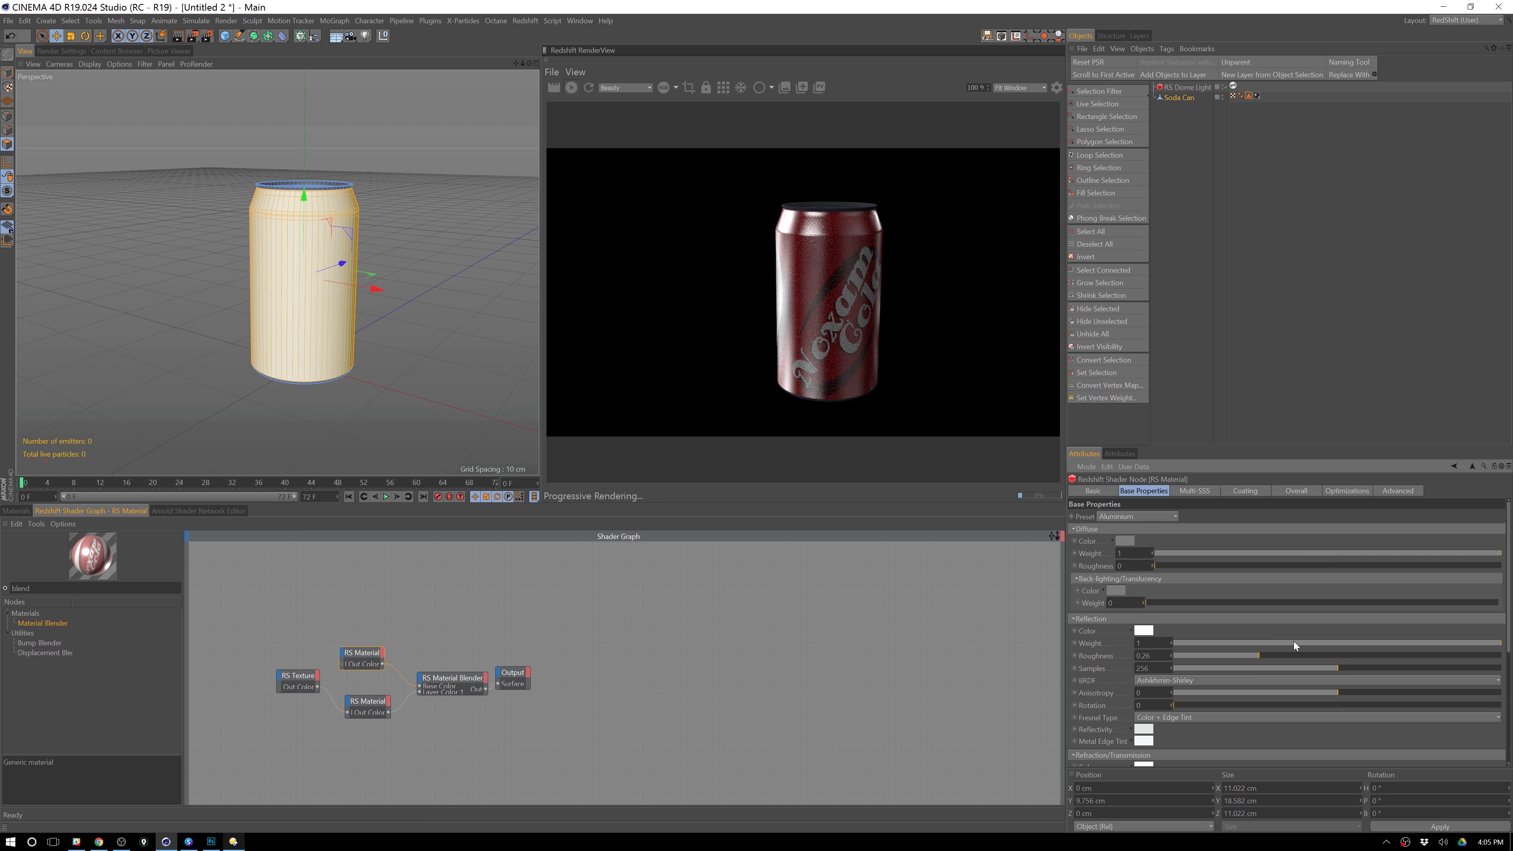
pyautogui.moveTo(1317, 644); pyautogui.dragTo(1291, 644)
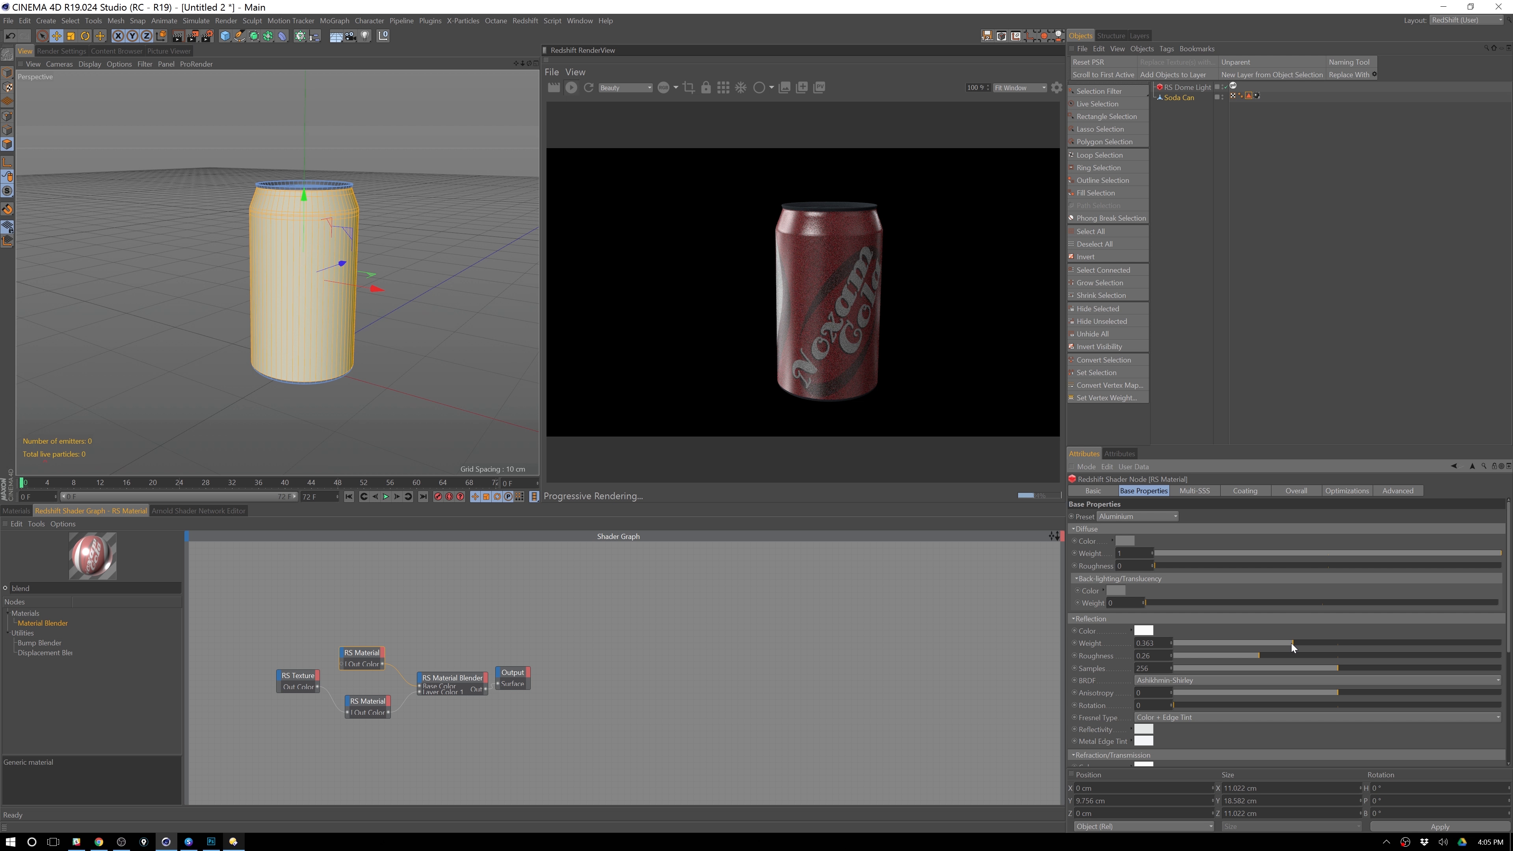
# - Tint the aluminium material's reflection colour light pink and set its diffuse weight to 0
pyautogui.click(1117, 592)
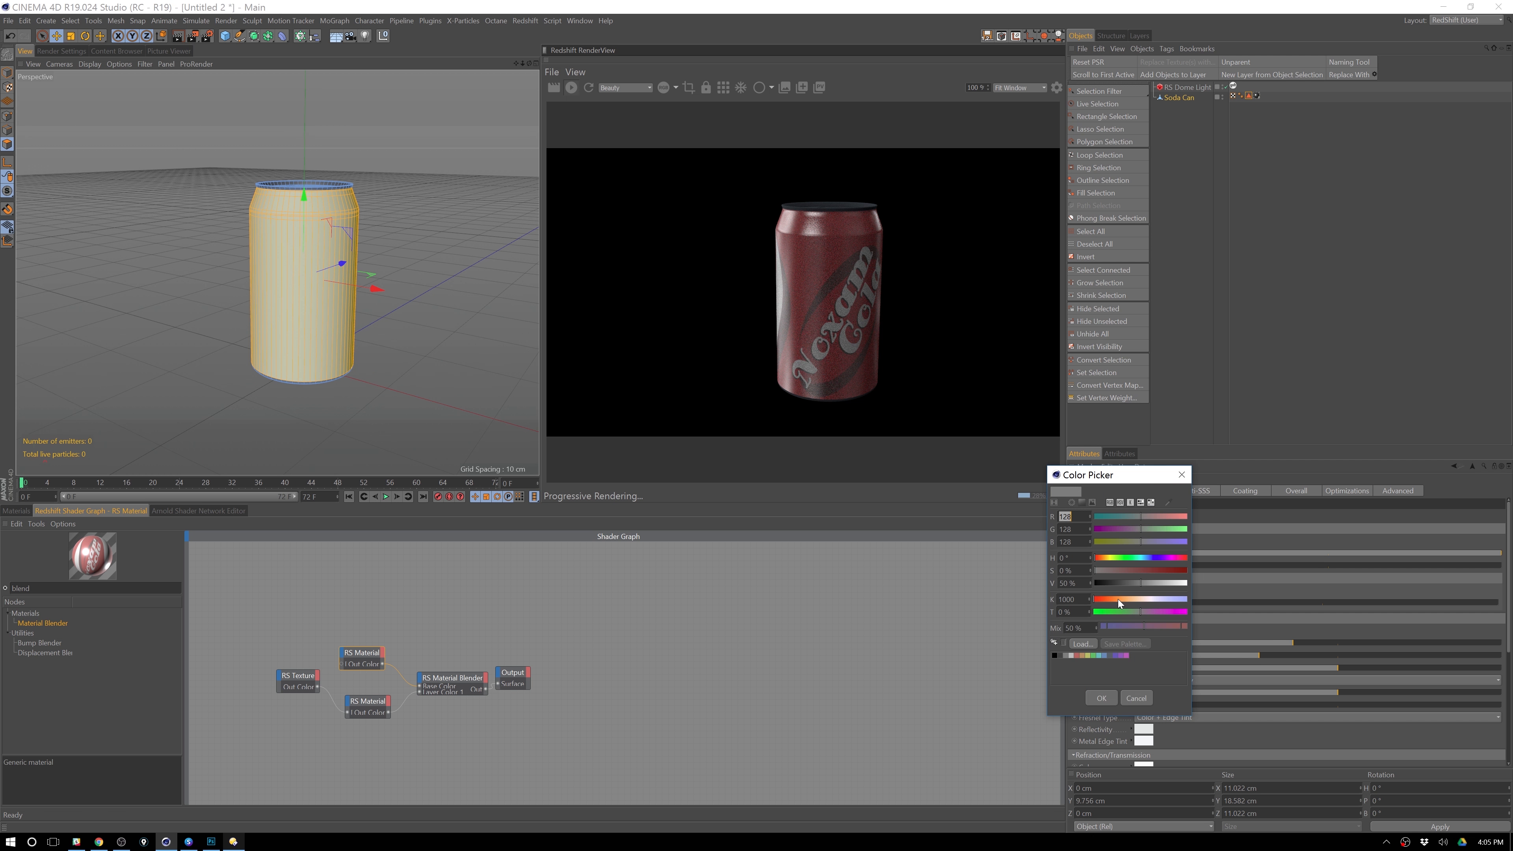
pyautogui.click(1182, 479)
pyautogui.click(1143, 632)
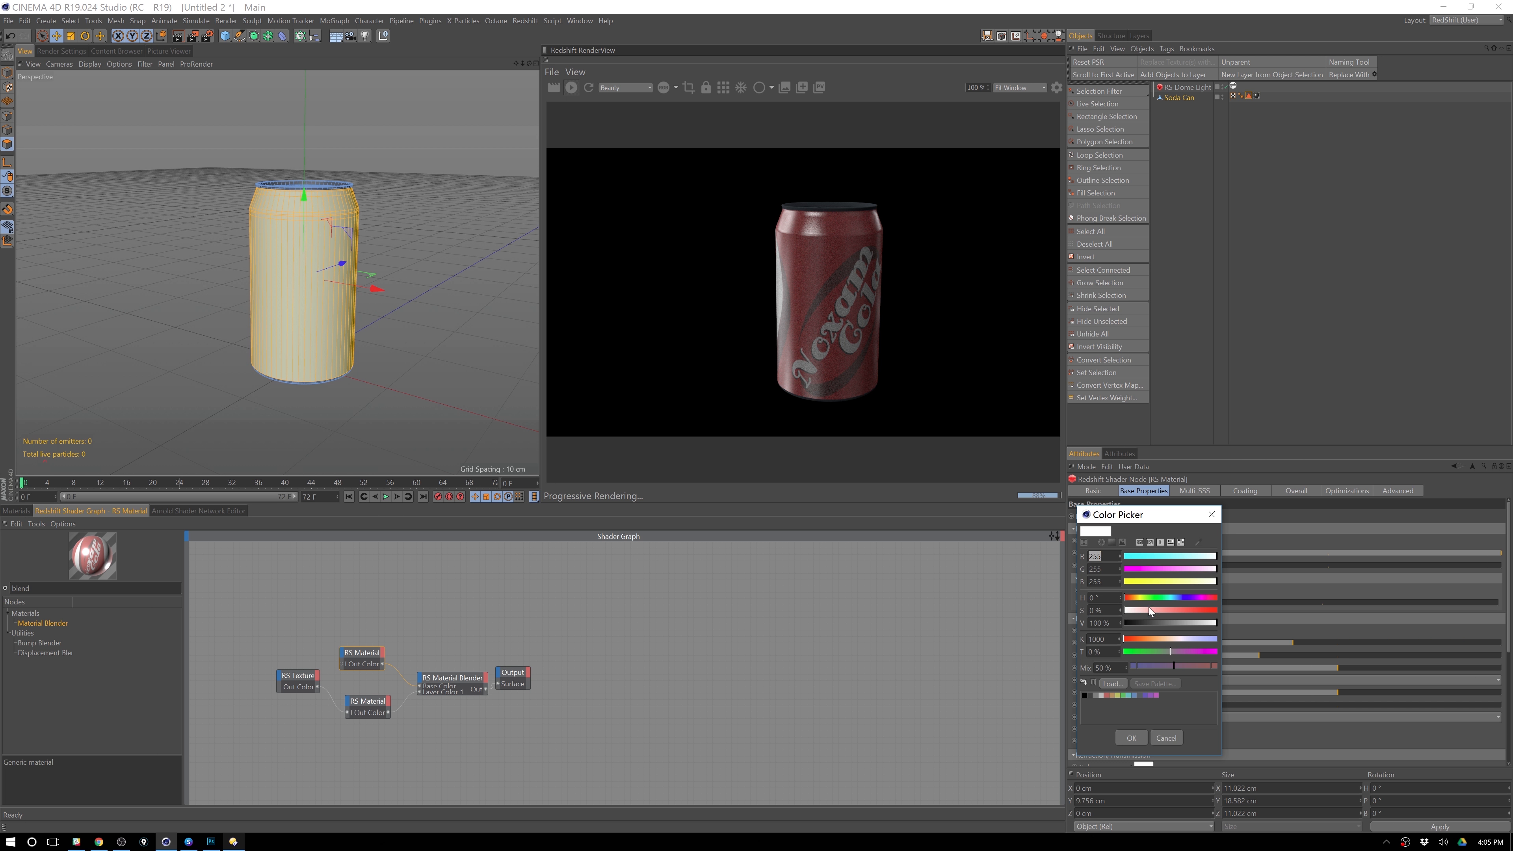
pyautogui.moveTo(1149, 607); pyautogui.dragTo(1141, 612)
pyautogui.click(1131, 737)
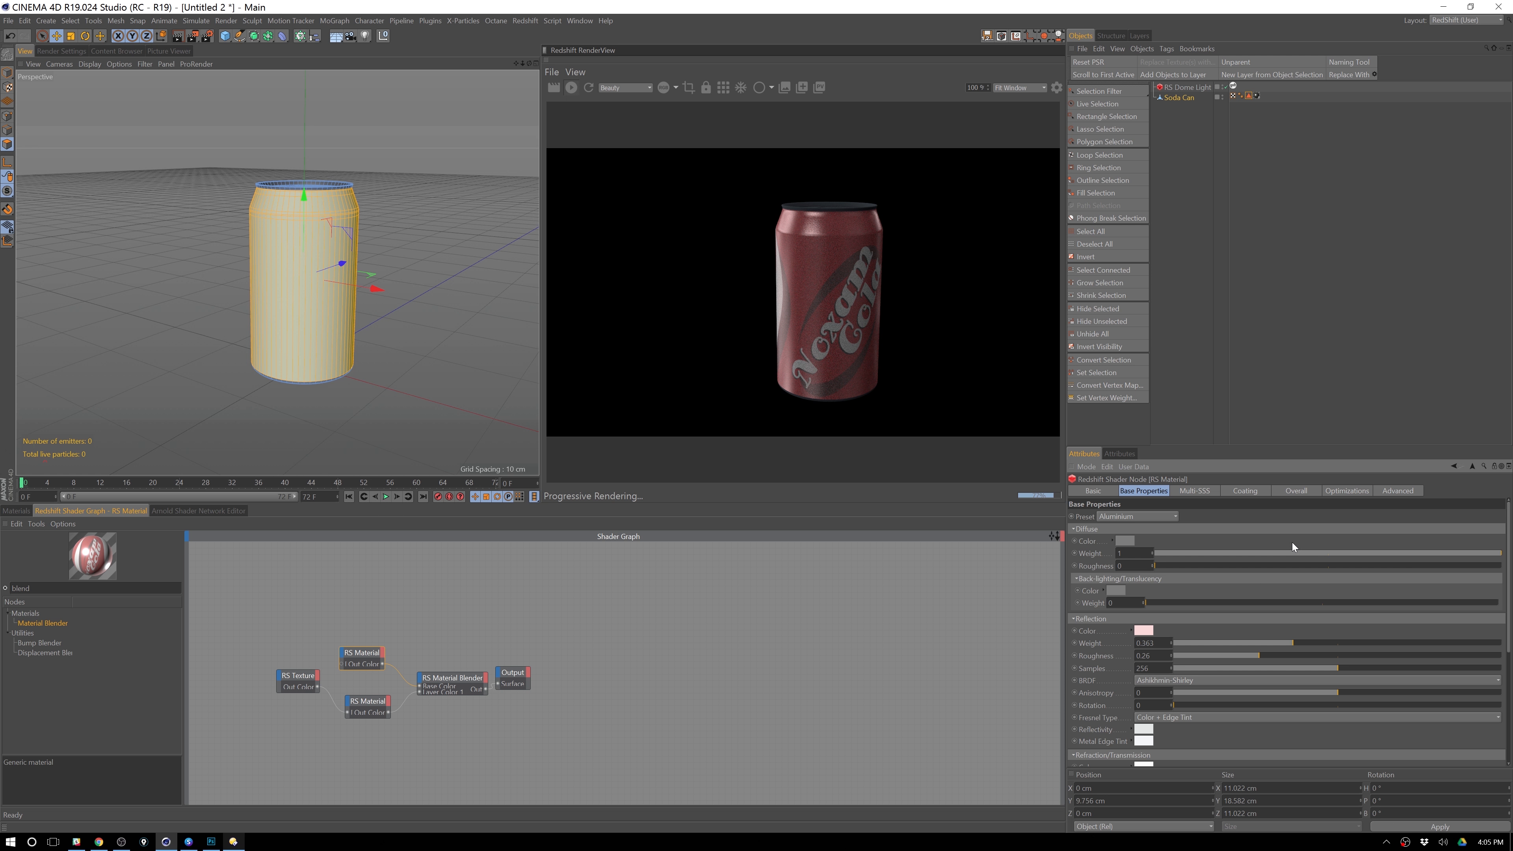
pyautogui.moveTo(1422, 552); pyautogui.dragTo(1149, 554)
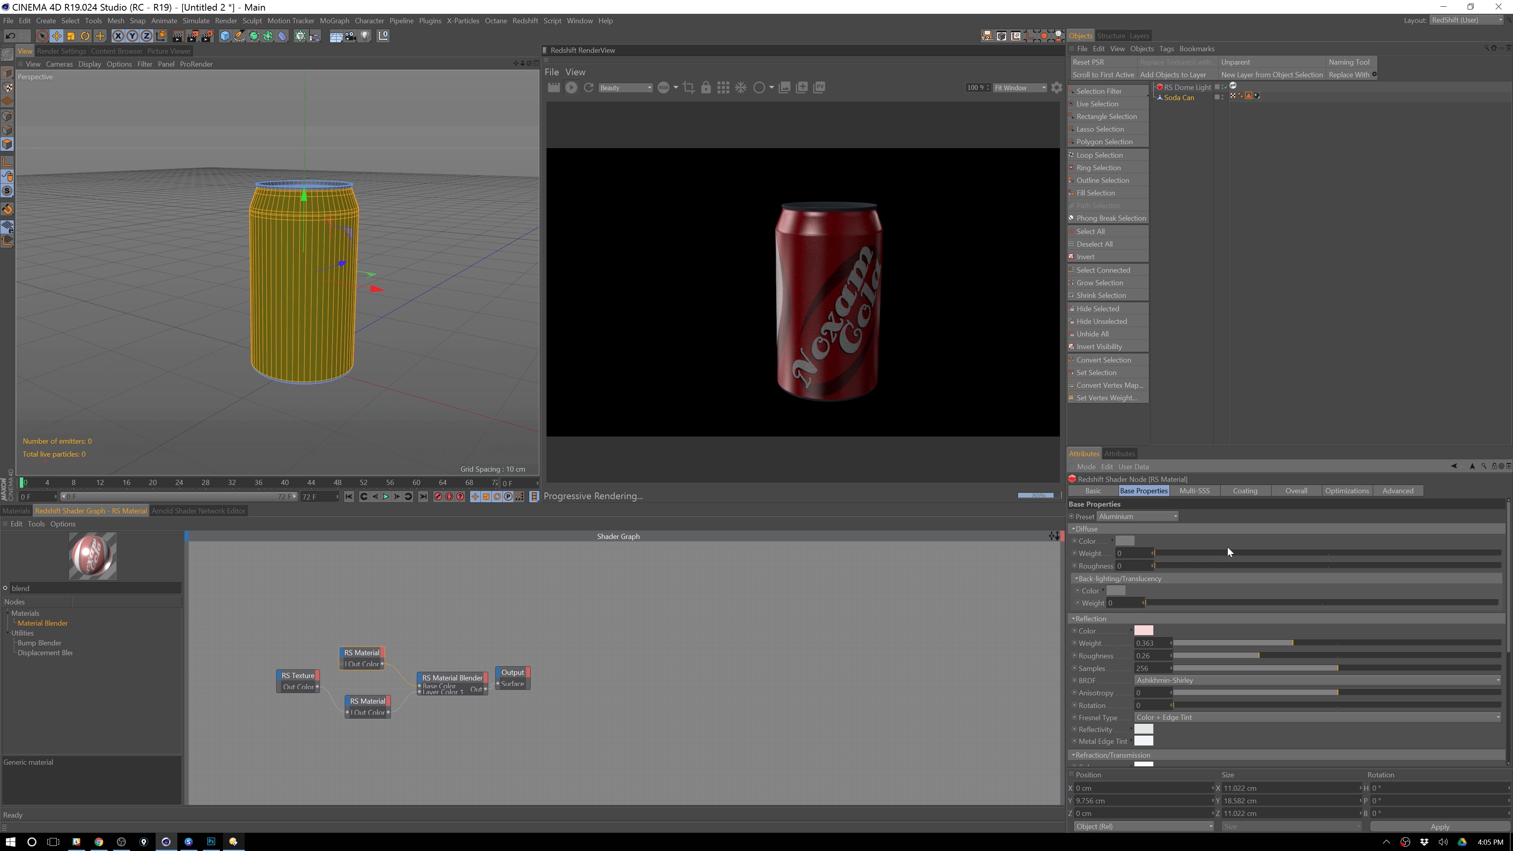
# - Check the RS Texture node's image settings and inspect the label from another side of the can
pyautogui.click(297, 675)
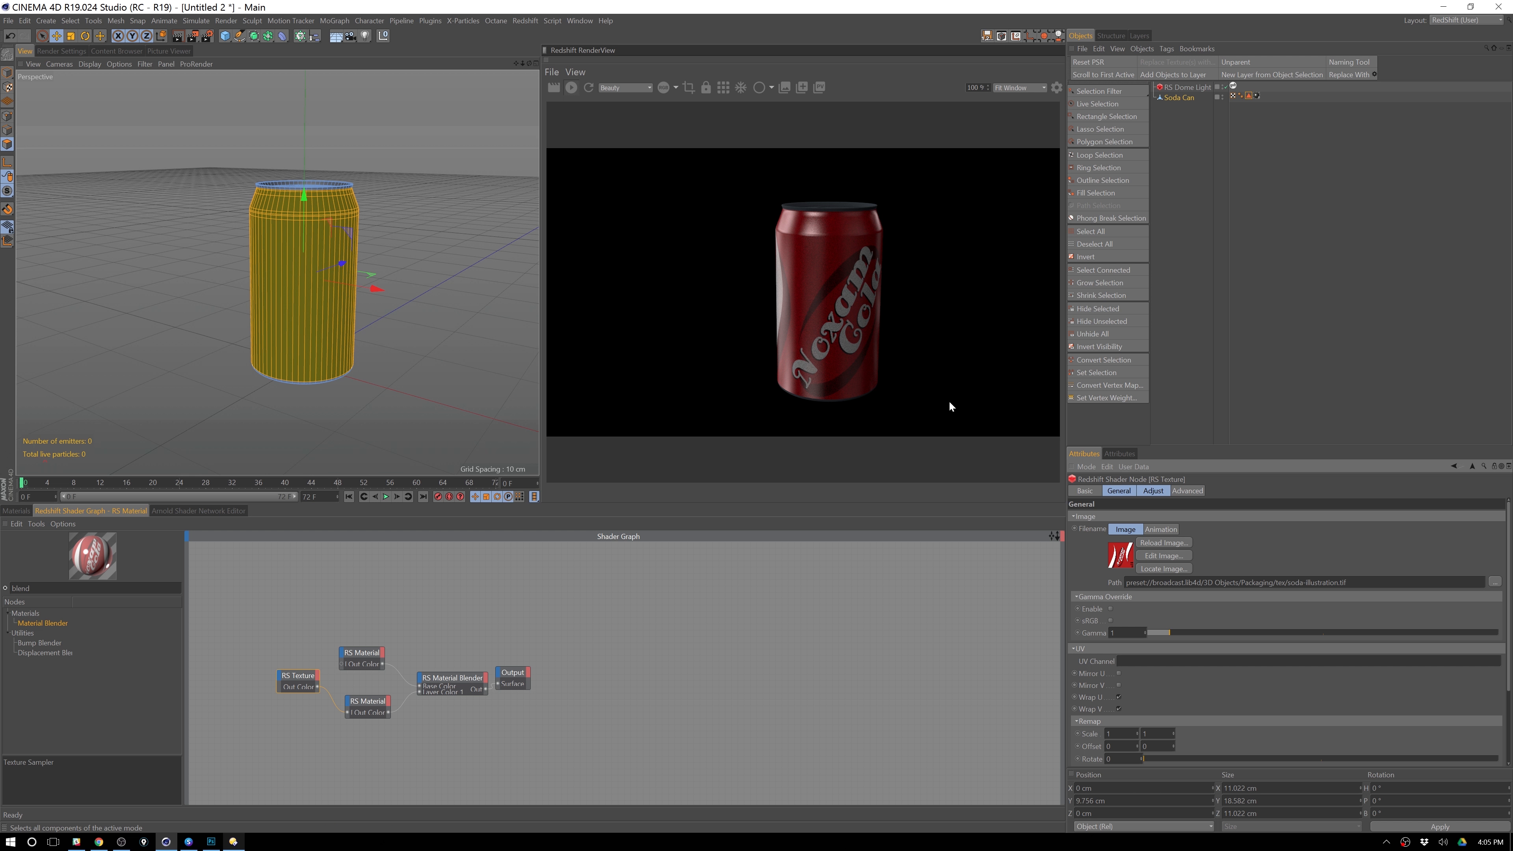
pyautogui.click(615, 618)
pyautogui.keyDown('alt'); pyautogui.moveTo(446, 275); pyautogui.dragTo(417, 268); pyautogui.keyUp('alt')
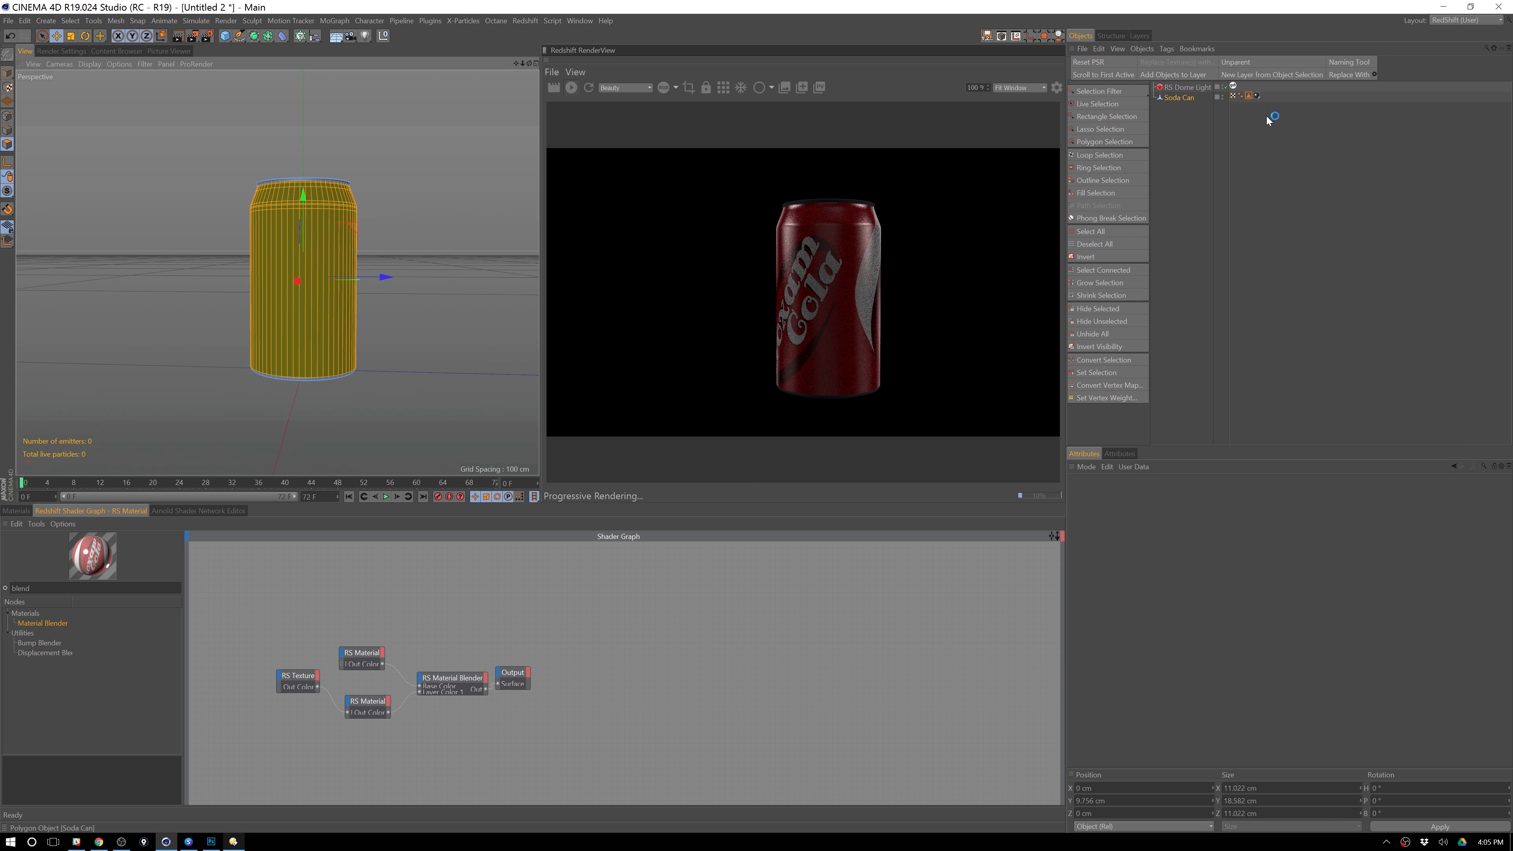
# - Delete the Soda Can's polygon selection tag to see how the label covers the lid, and undo the deletion
pyautogui.click(1249, 103)
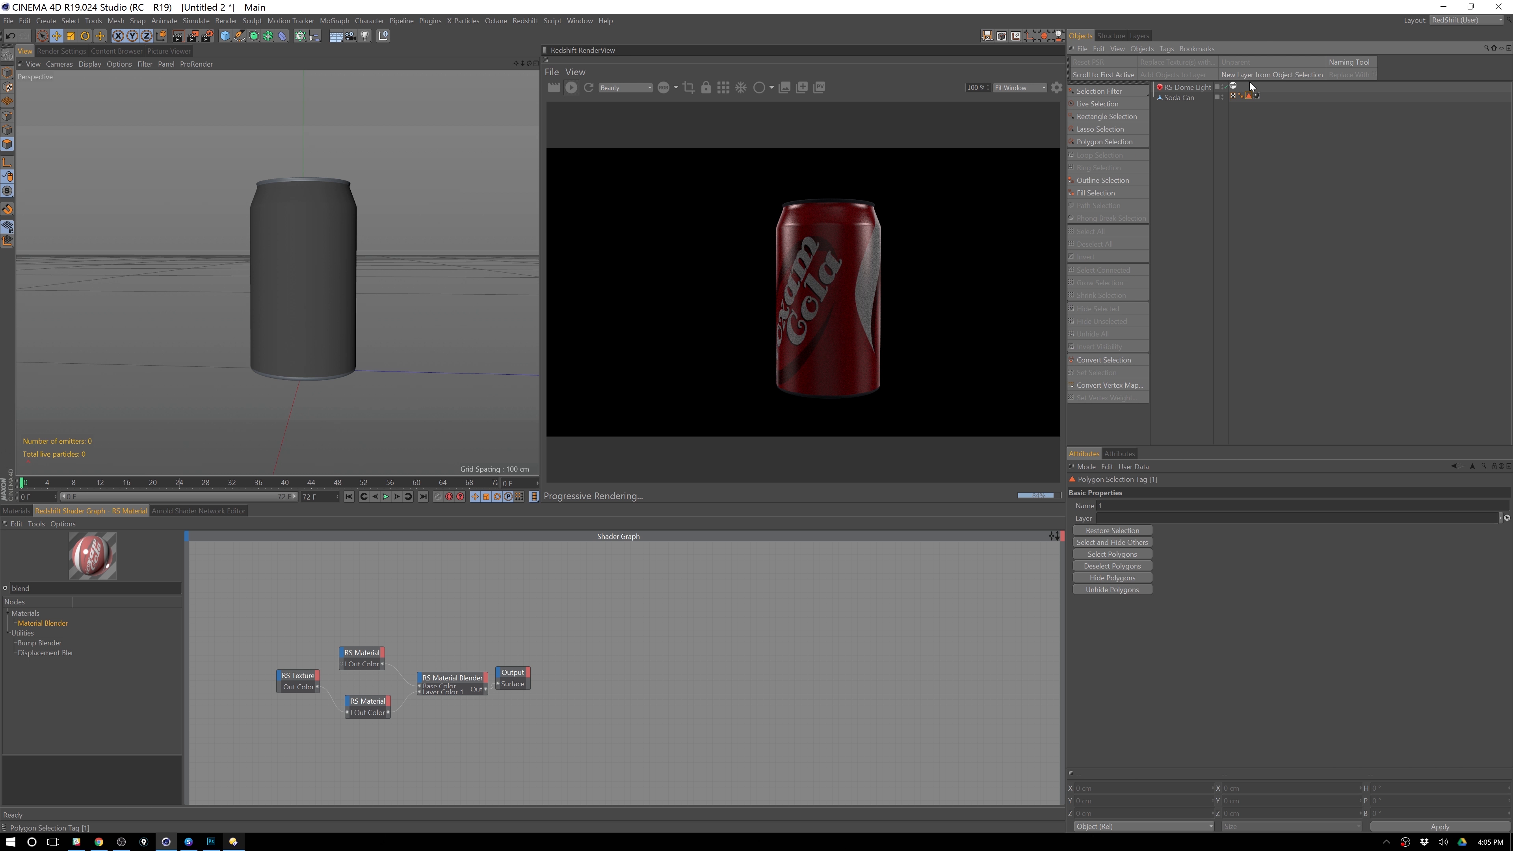
pyautogui.press('Delete')
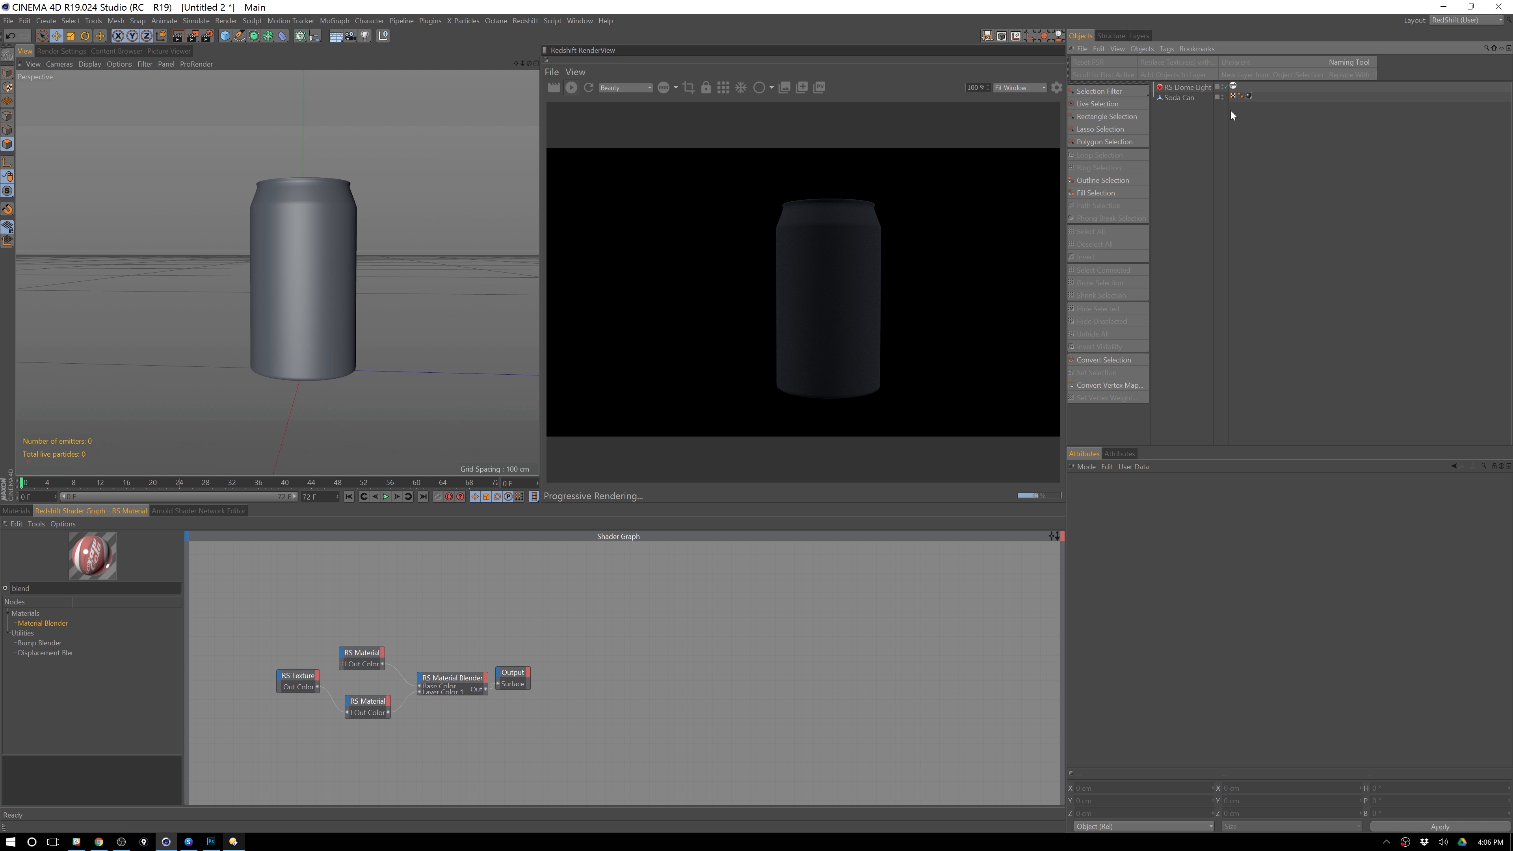
pyautogui.click(1248, 96)
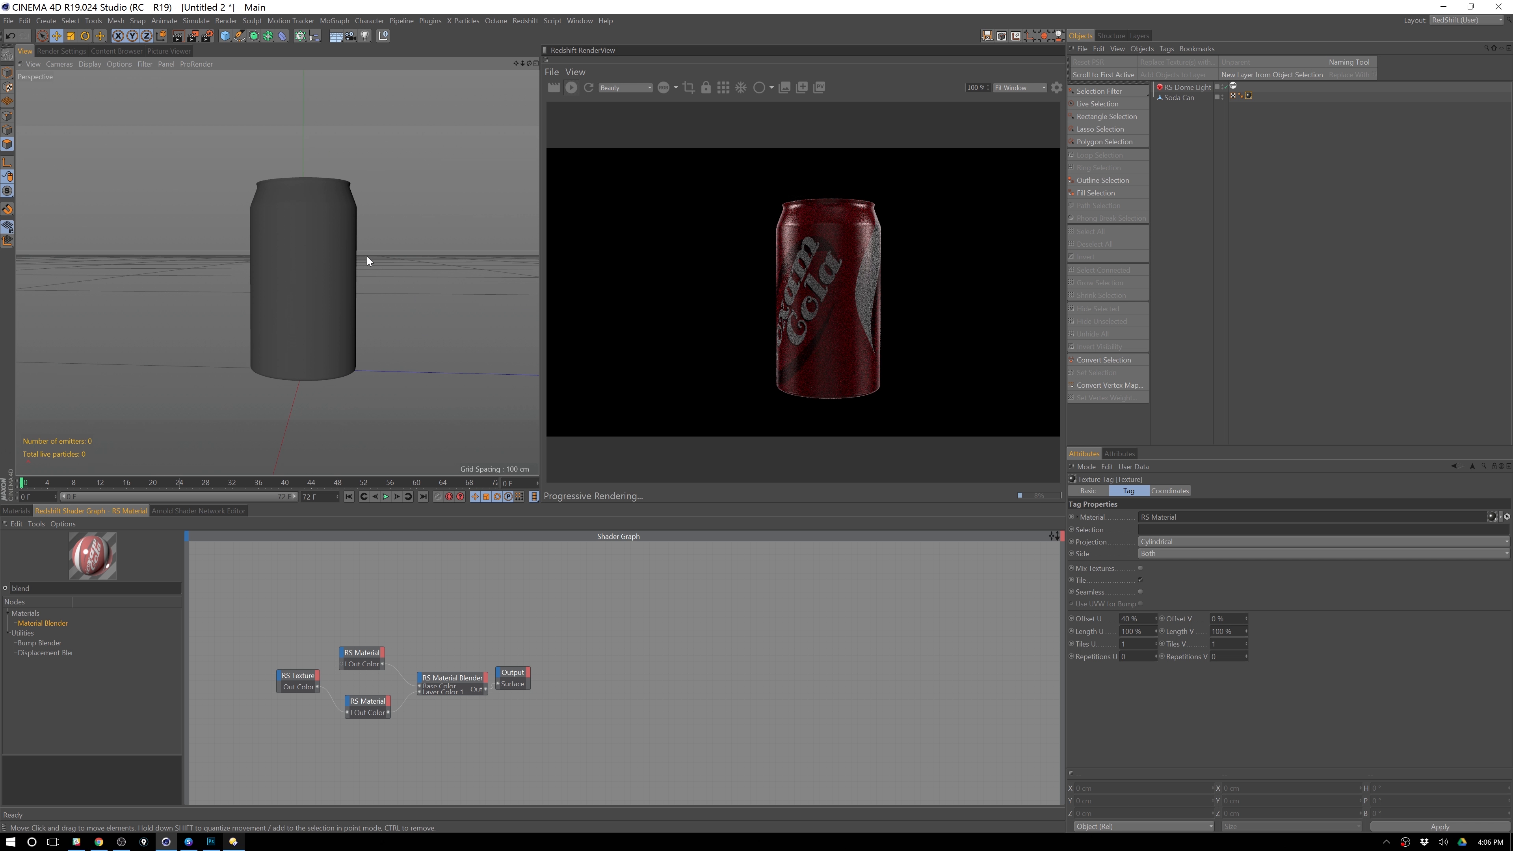
pyautogui.keyDown('alt'); pyautogui.moveTo(397, 188); pyautogui.dragTo(476, 254); pyautogui.keyUp('alt')
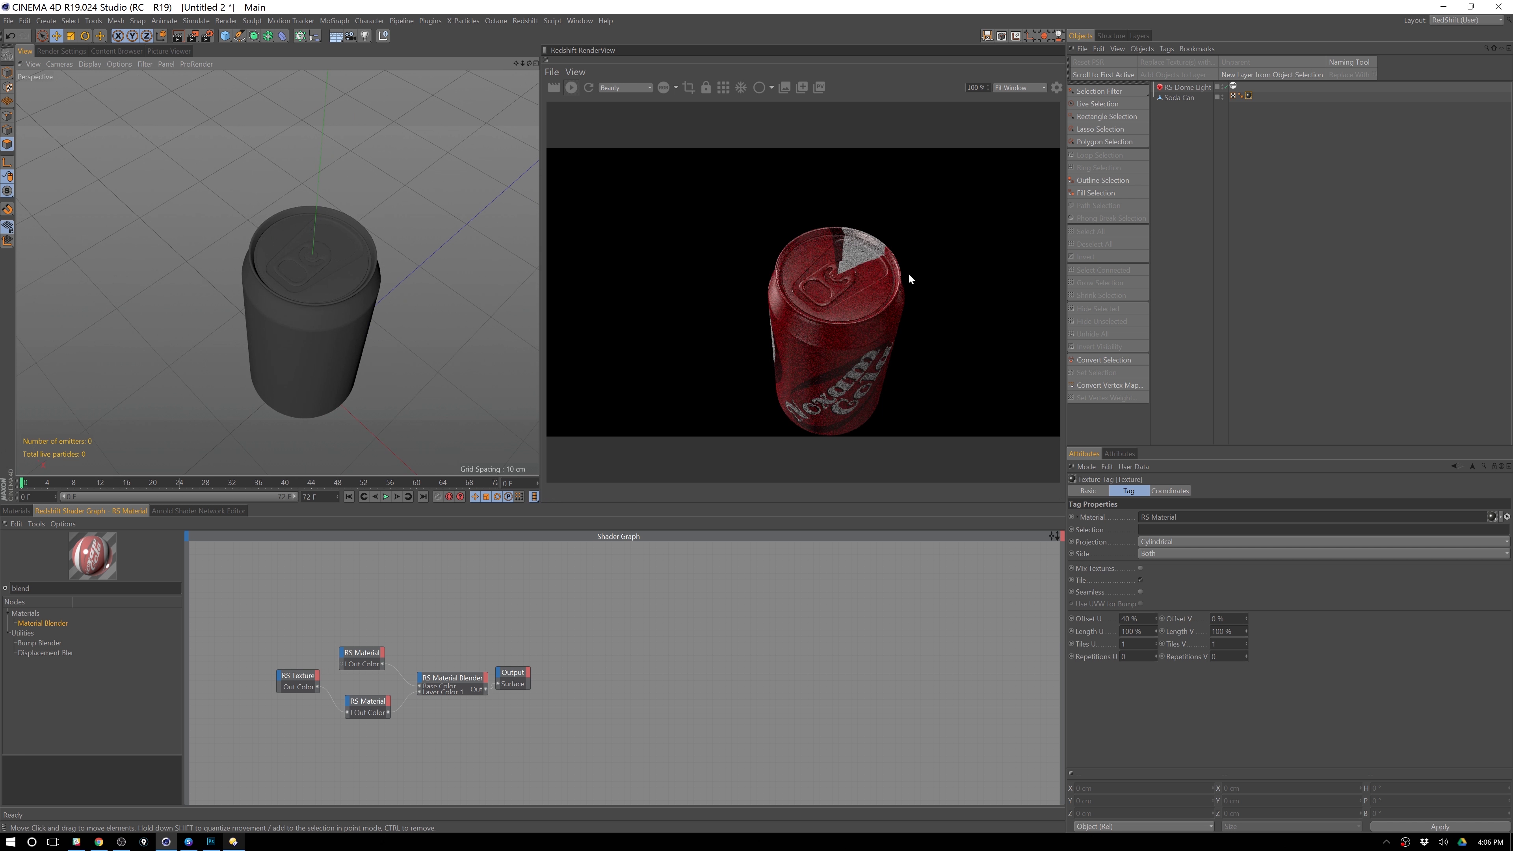
pyautogui.keyDown('alt'); pyautogui.moveTo(532, 323); pyautogui.dragTo(493, 268); pyautogui.keyUp('alt')
pyautogui.hotkey('ctrl', 'z')
pyautogui.hotkey('ctrl', 'z')
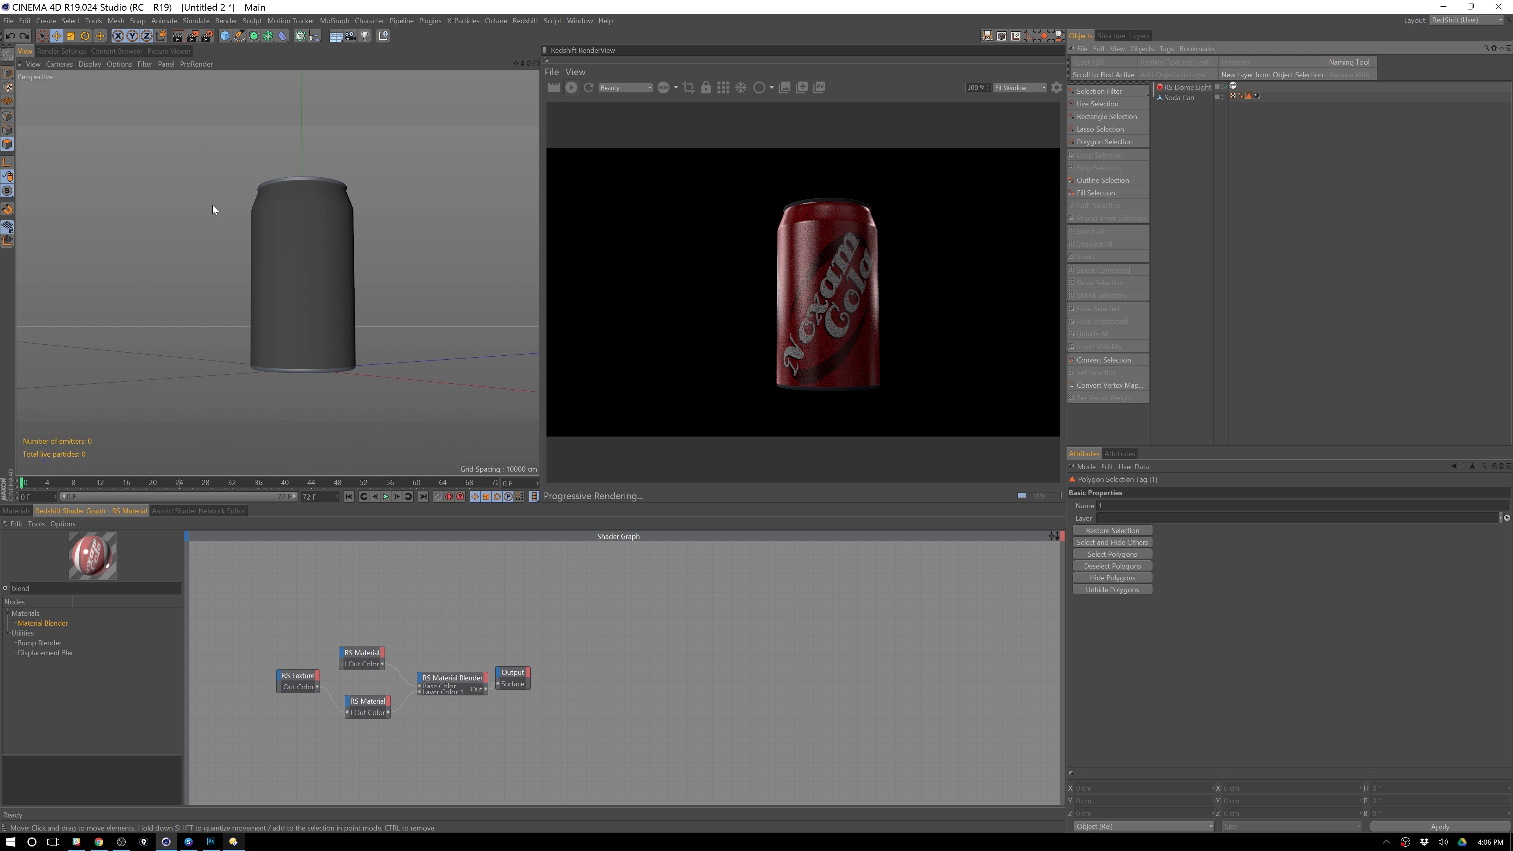
# - Create another Redshift material and apply the Aluminium preset to it
pyautogui.keyDown('alt'); pyautogui.moveTo(331, 256); pyautogui.dragTo(363, 288); pyautogui.keyUp('alt')
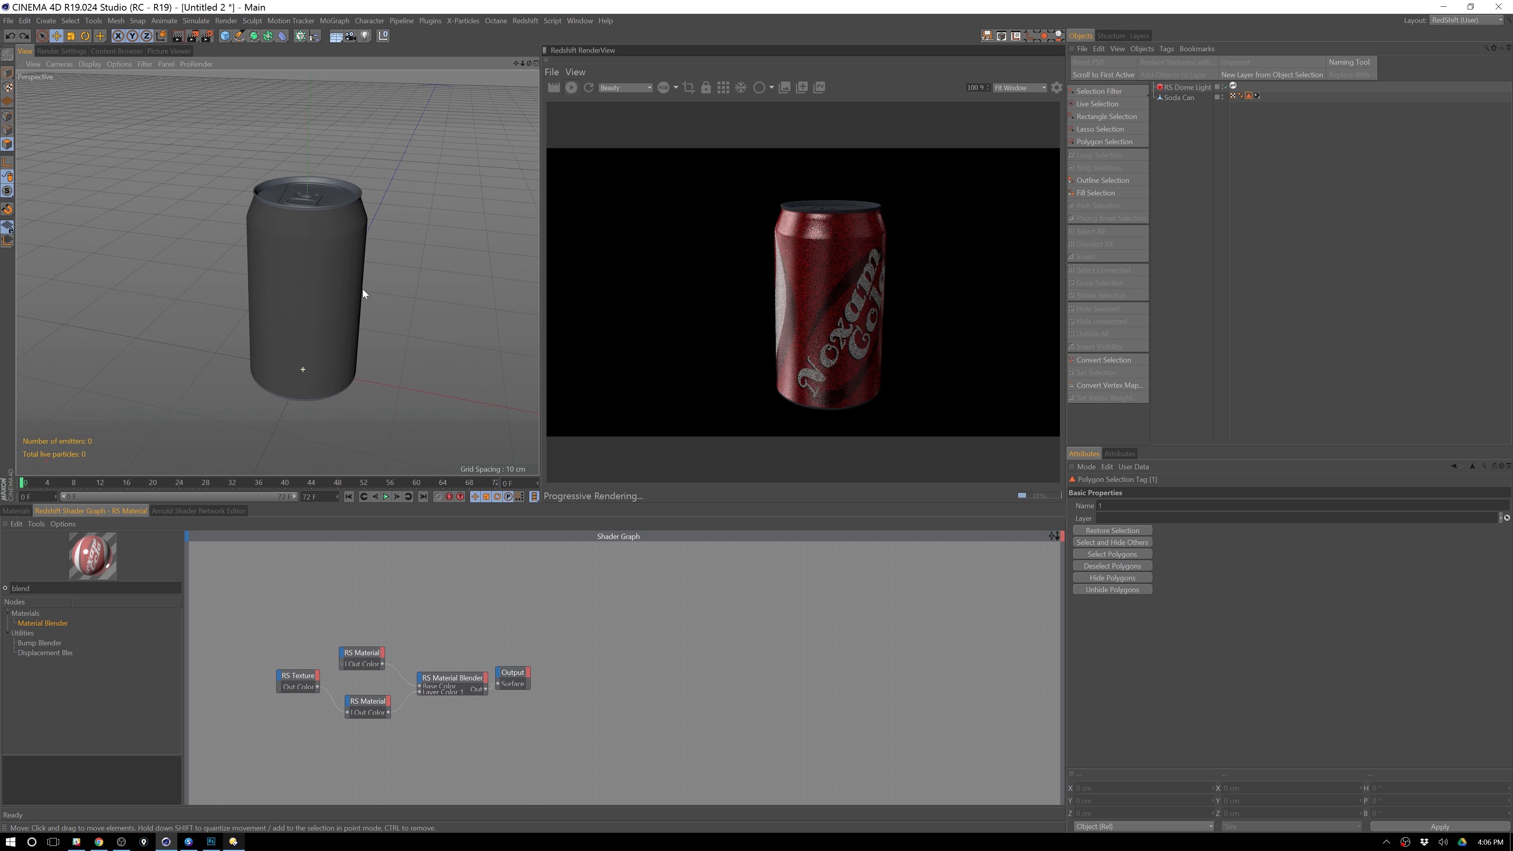
pyautogui.click(24, 513)
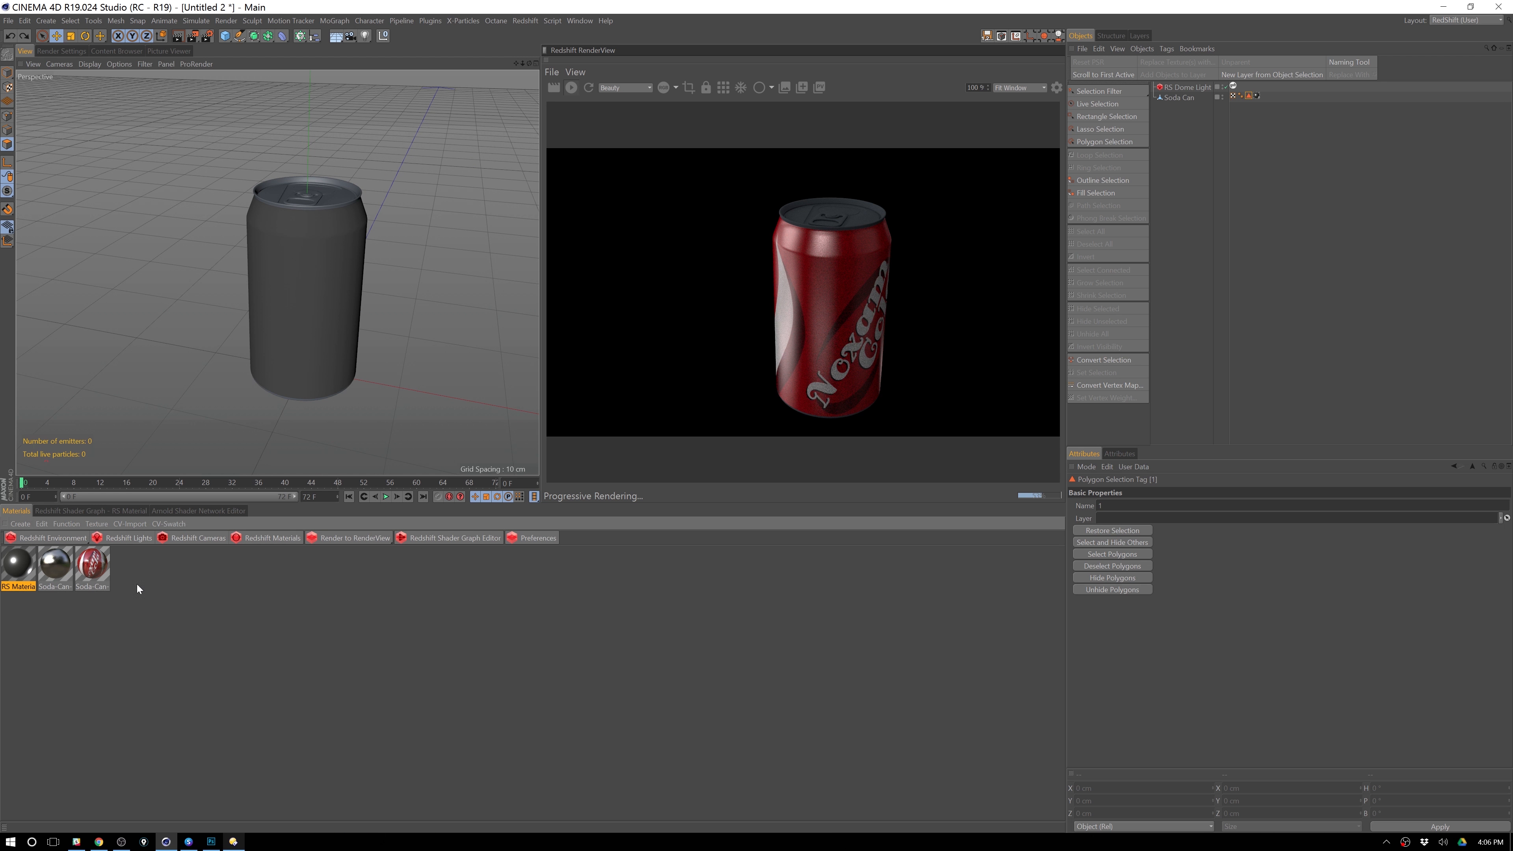
pyautogui.click(212, 539)
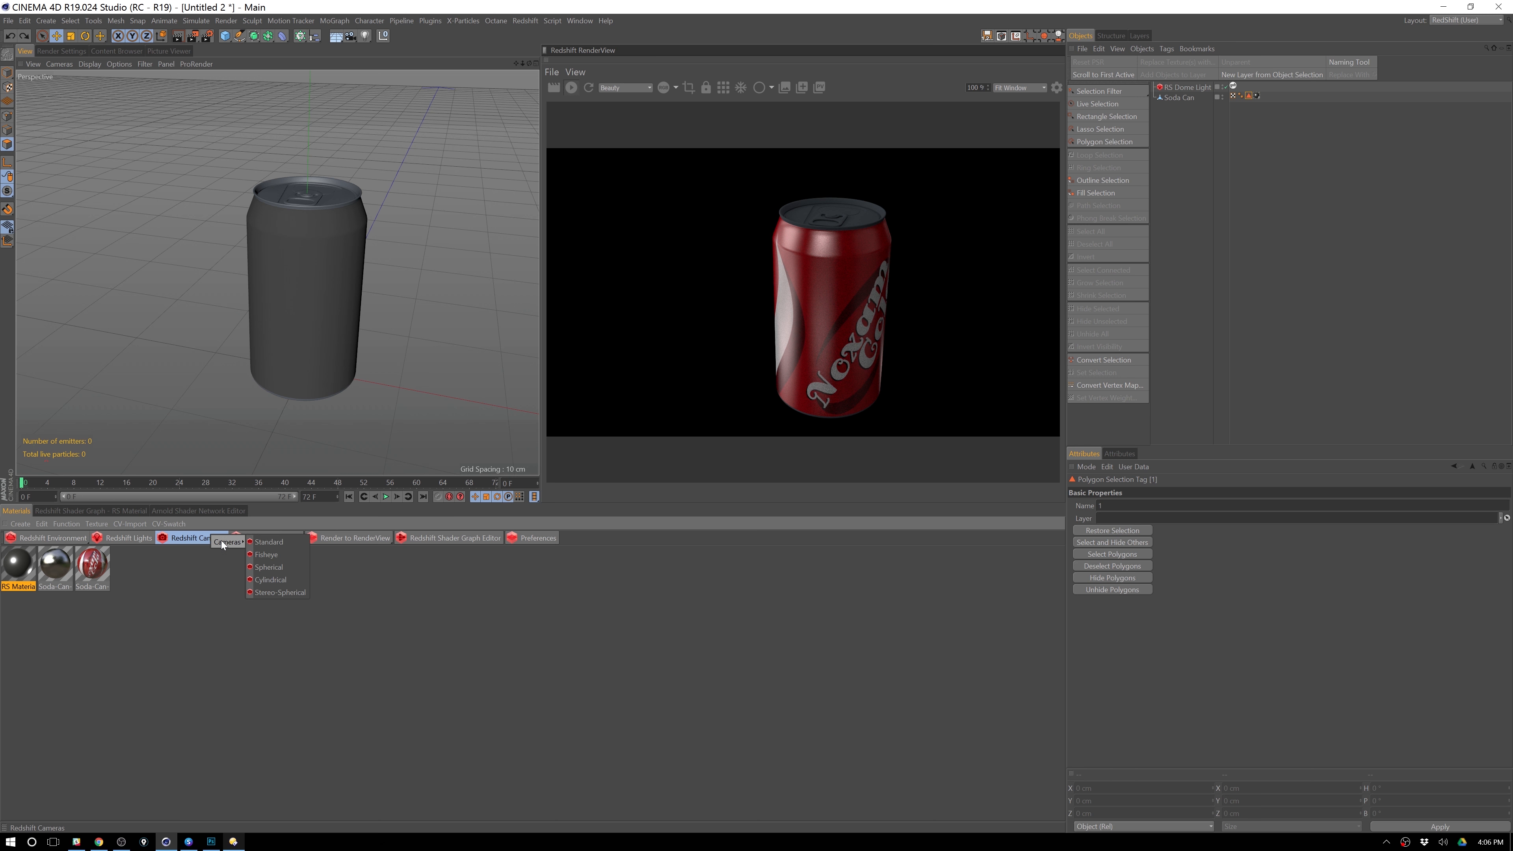
pyautogui.click(262, 537)
pyautogui.moveTo(303, 542)
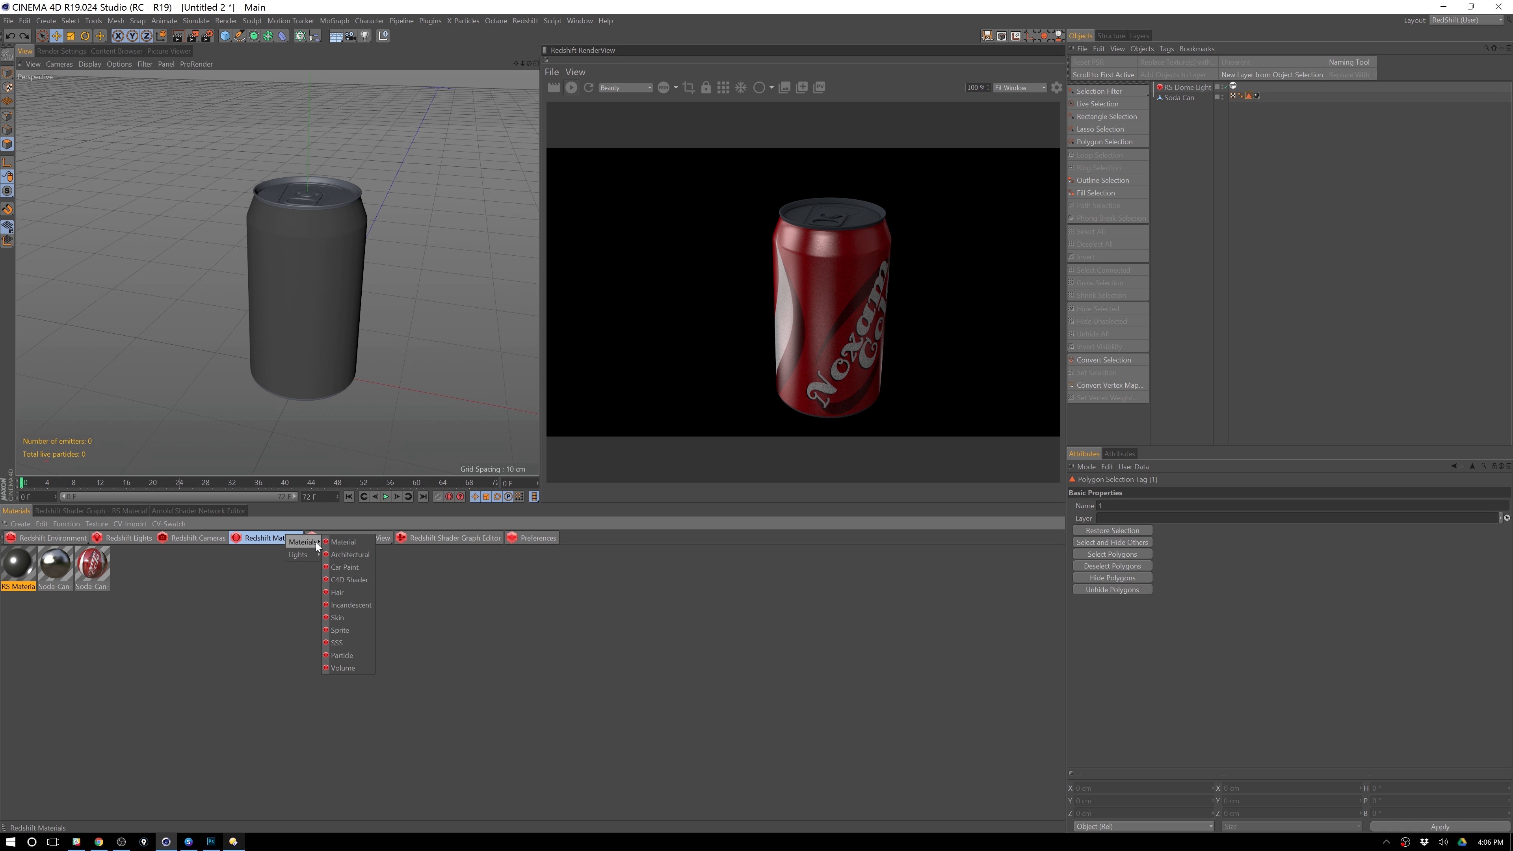
pyautogui.click(356, 543)
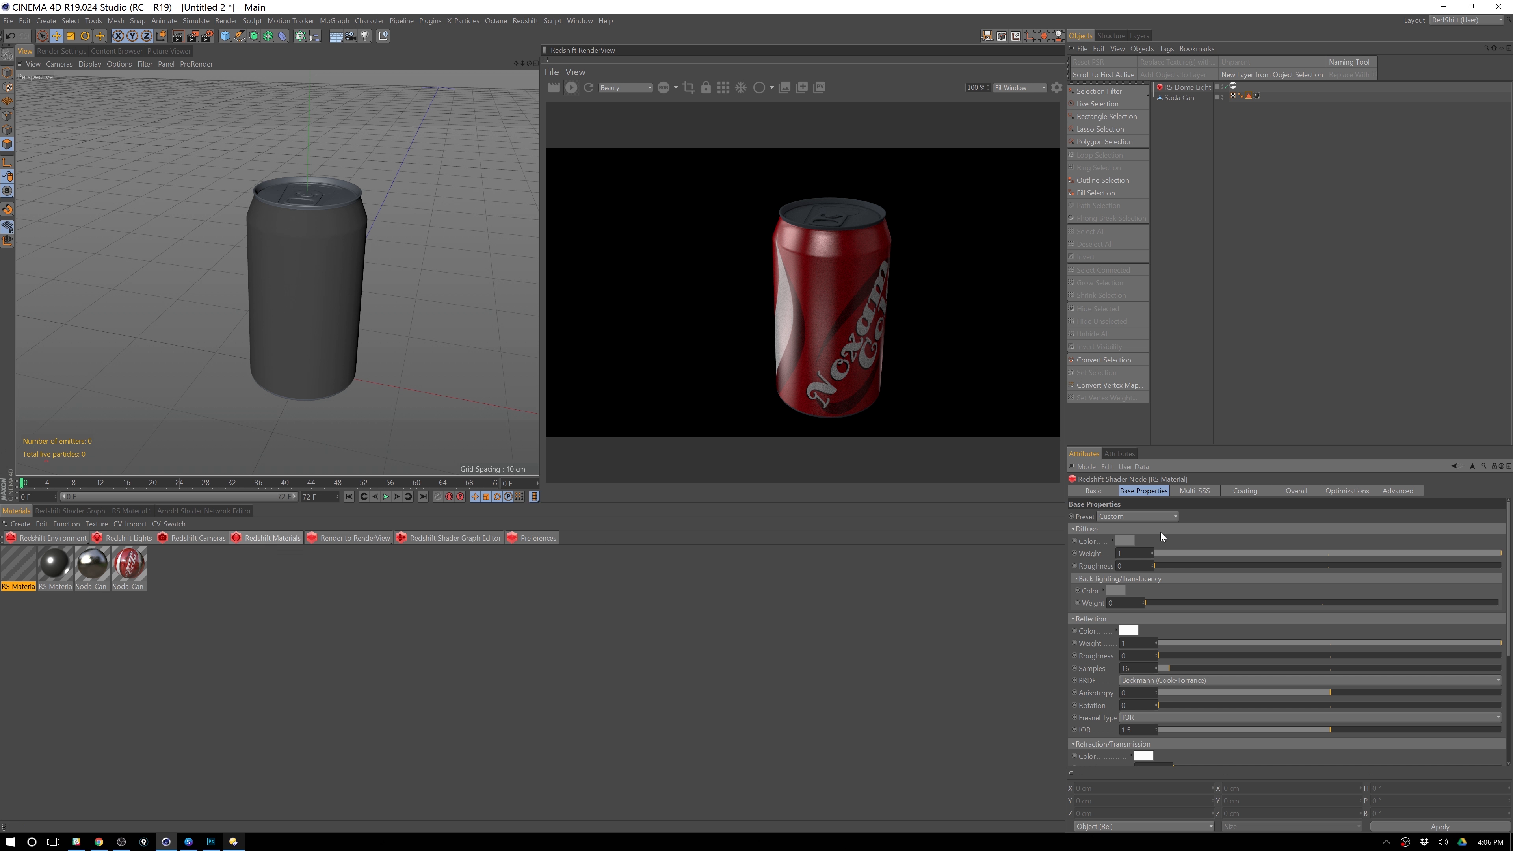
pyautogui.click(1153, 517)
pyautogui.click(1146, 592)
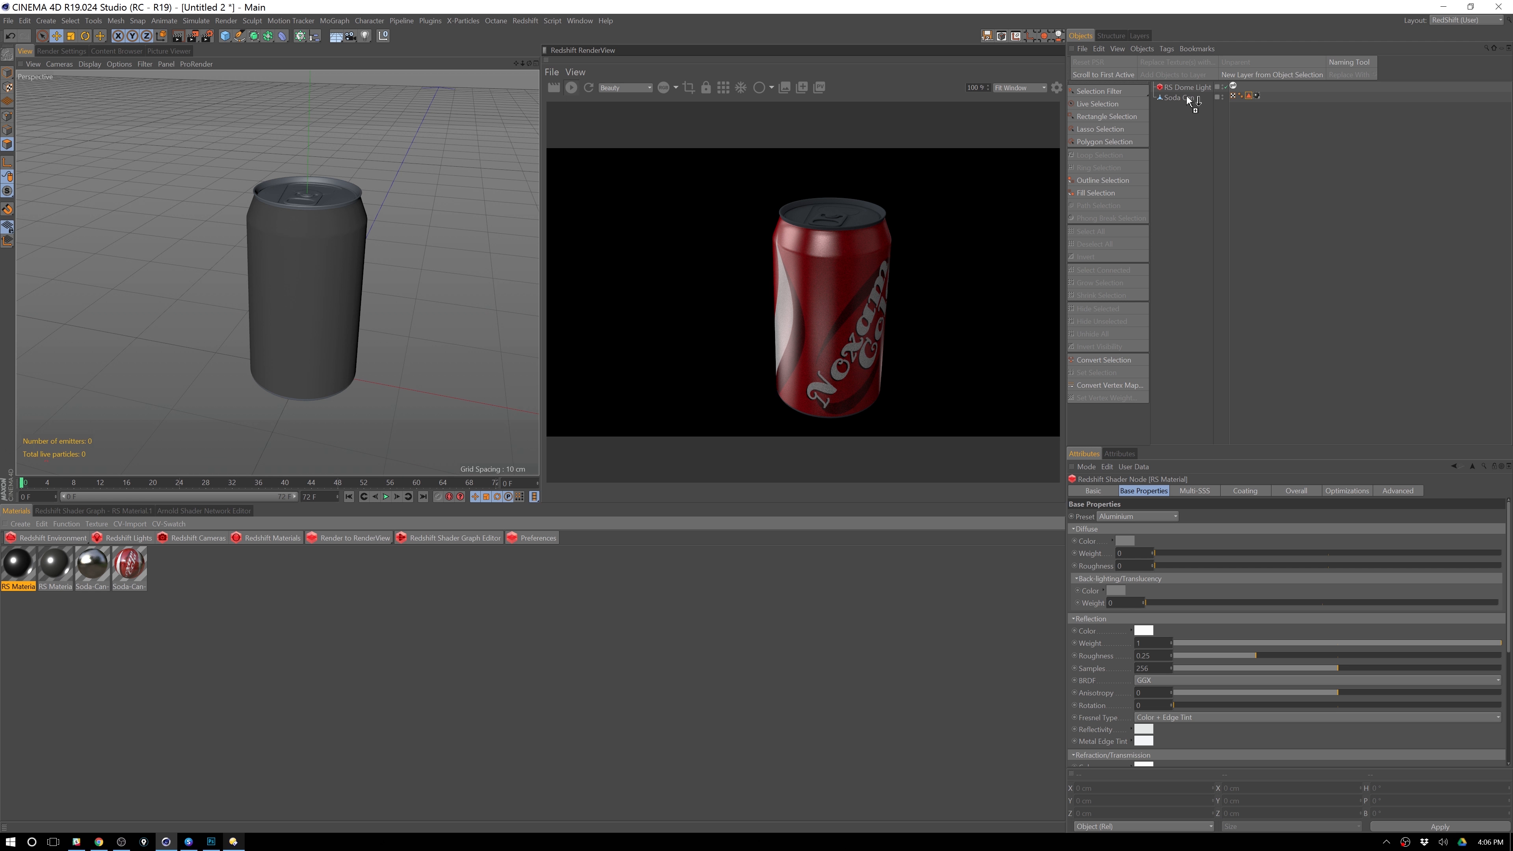
# - Assign the new aluminium material to the Soda Can, restricted to polygon selection 1, and inspect the metal lid from another side
pyautogui.moveTo(1186, 96); pyautogui.dragTo(1187, 97)
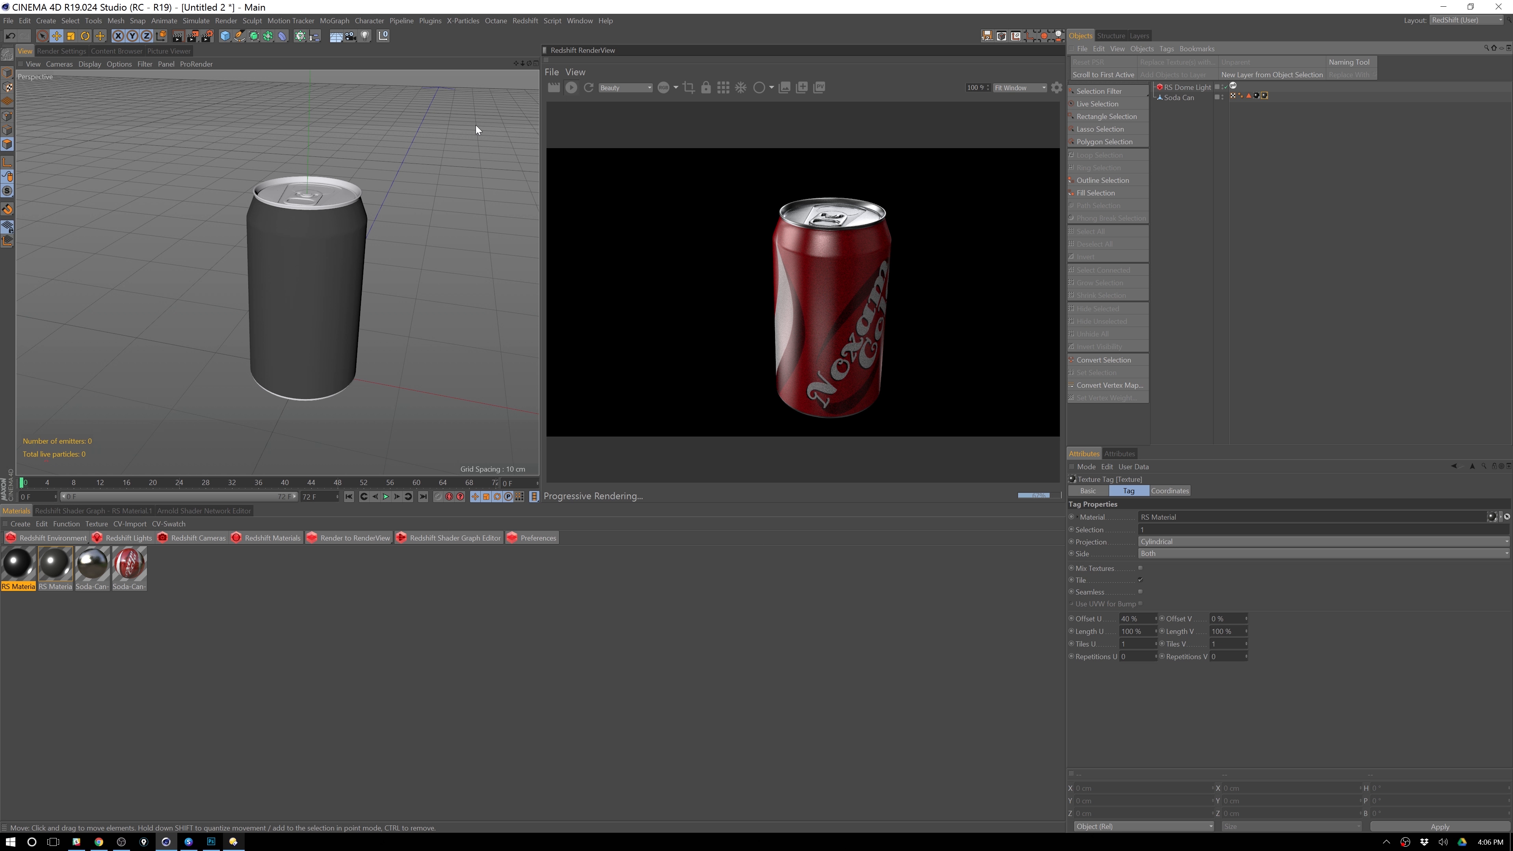
pyautogui.keyDown('alt'); pyautogui.moveTo(476, 241); pyautogui.dragTo(405, 286); pyautogui.keyUp('alt')
pyautogui.keyDown('alt'); pyautogui.moveTo(419, 351); pyautogui.dragTo(718, 293); pyautogui.keyUp('alt')
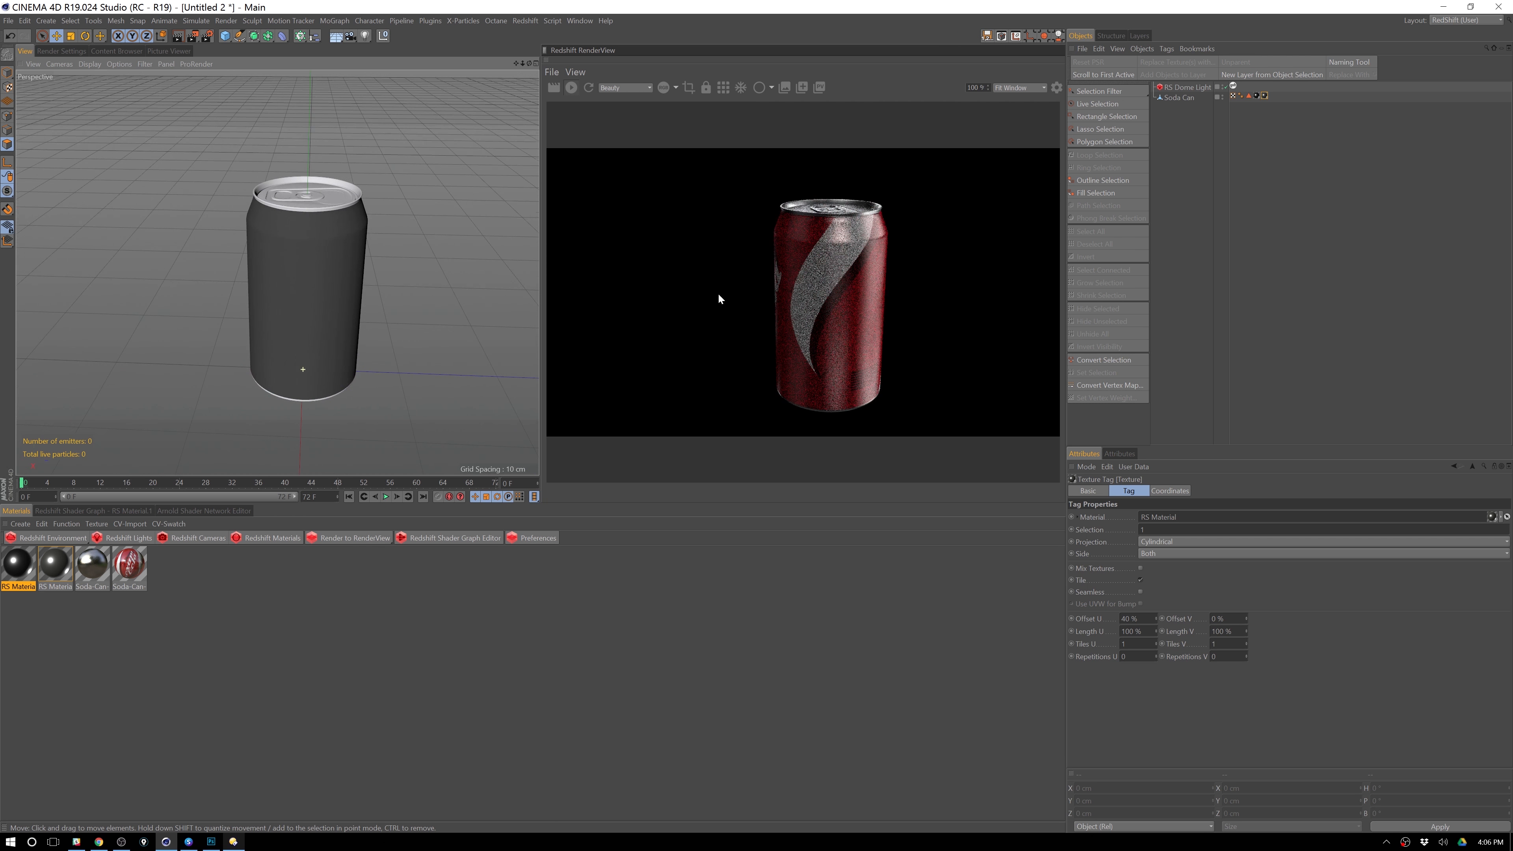
# - Set the render view's IPR undersampling to 1 and inspect the can's base and side
pyautogui.click(567, 73)
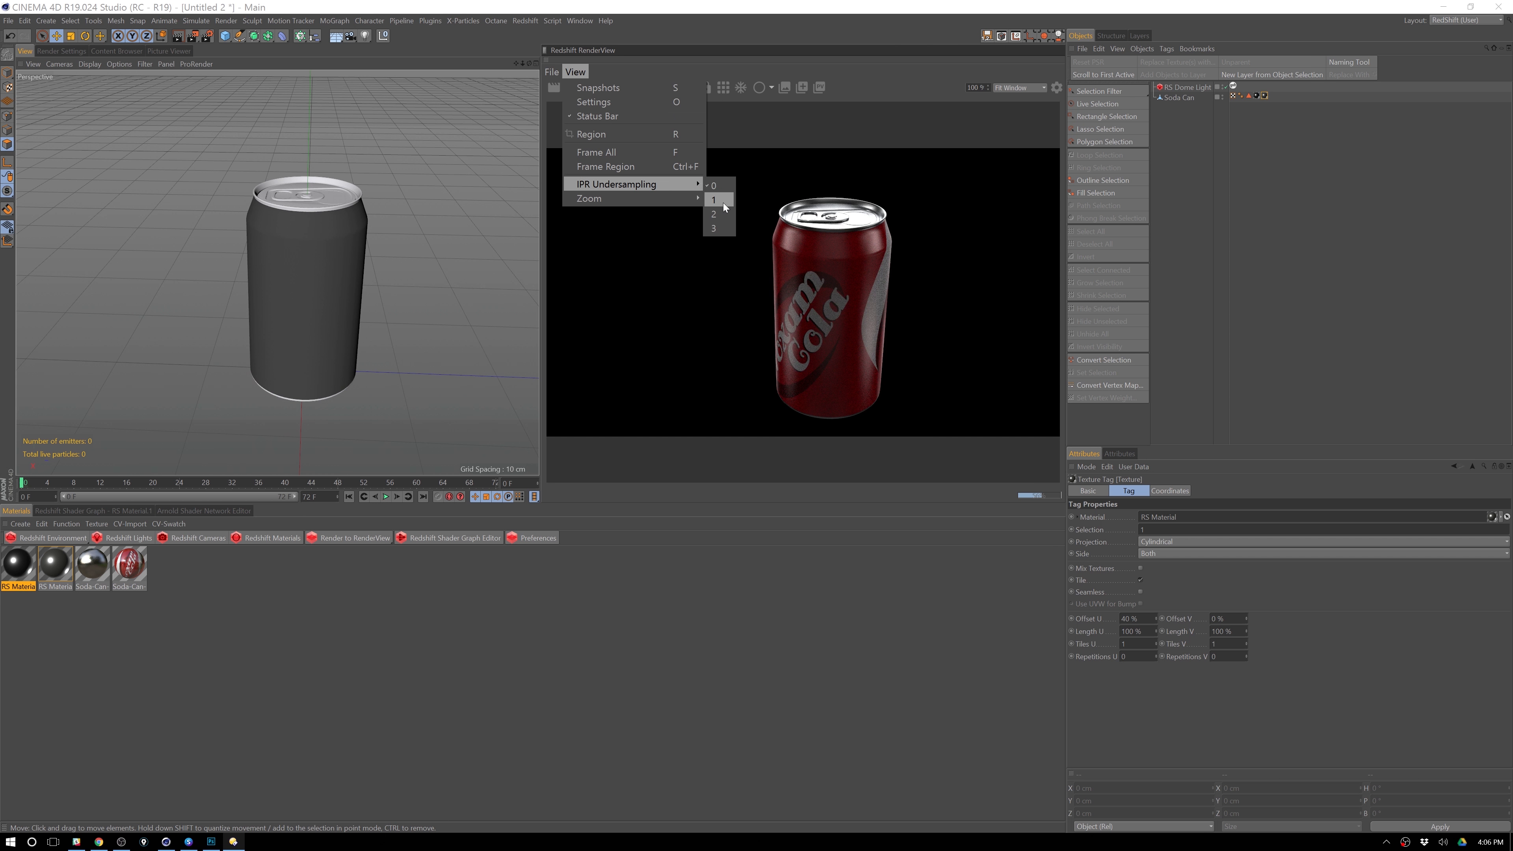
pyautogui.click(723, 202)
pyautogui.keyDown('alt'); pyautogui.moveTo(388, 258); pyautogui.dragTo(341, 169); pyautogui.keyUp('alt')
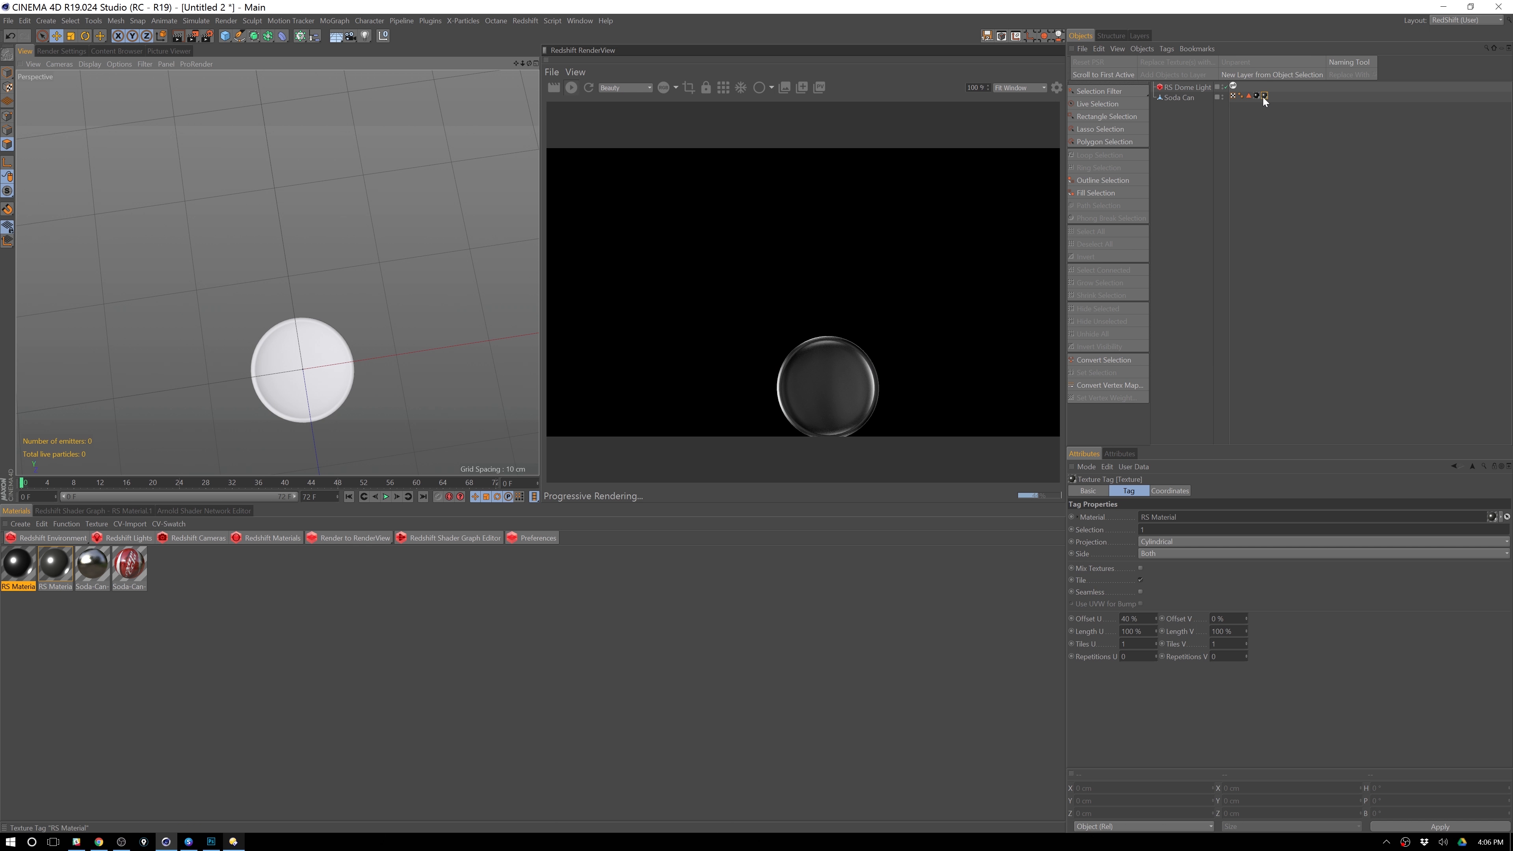
pyautogui.keyDown('alt'); pyautogui.moveTo(405, 288); pyautogui.dragTo(459, 259); pyautogui.keyUp('alt')
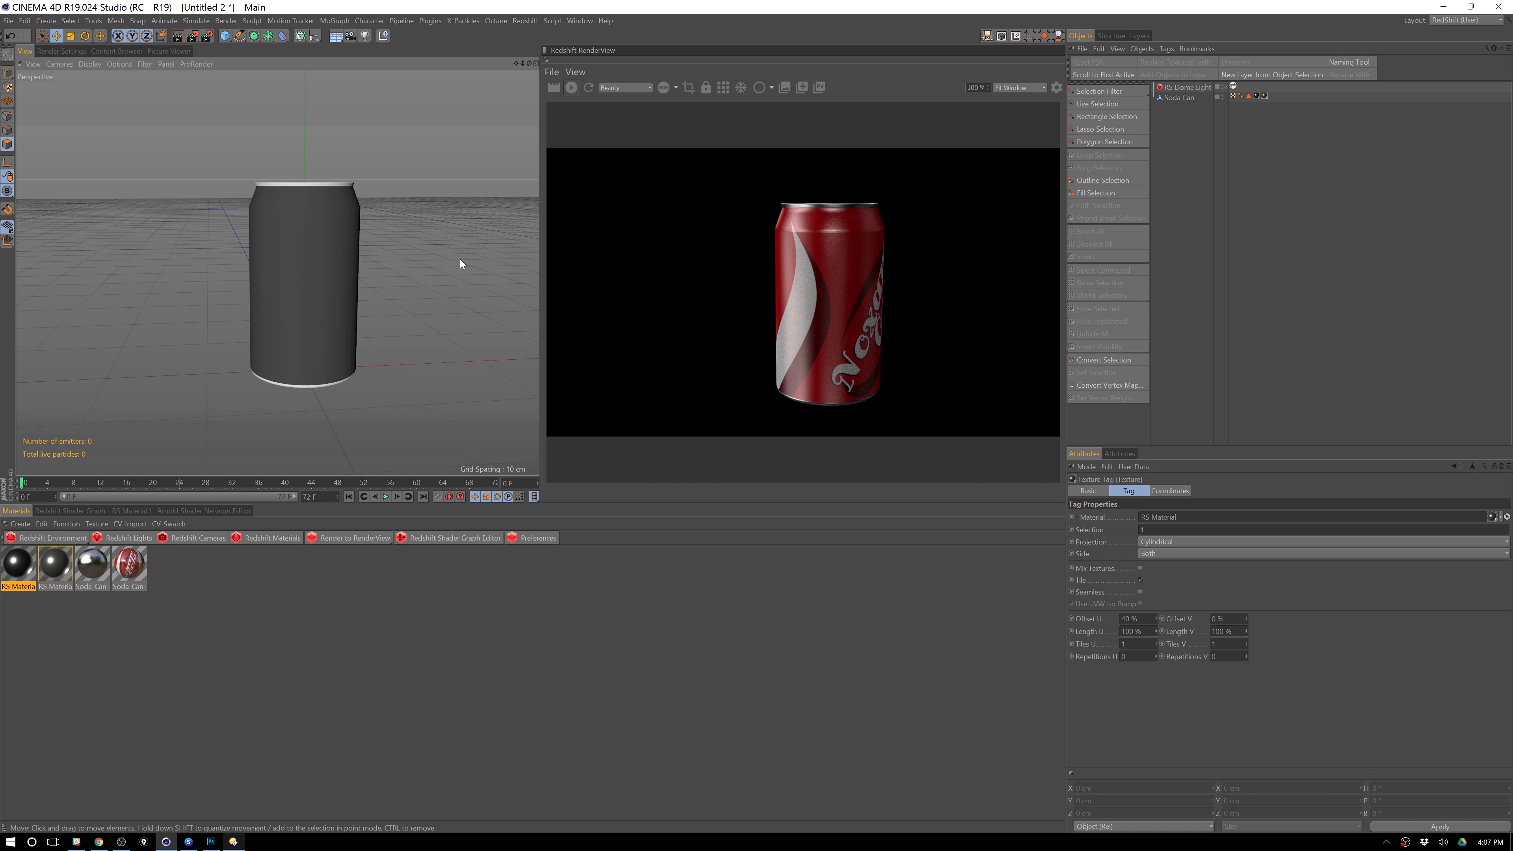